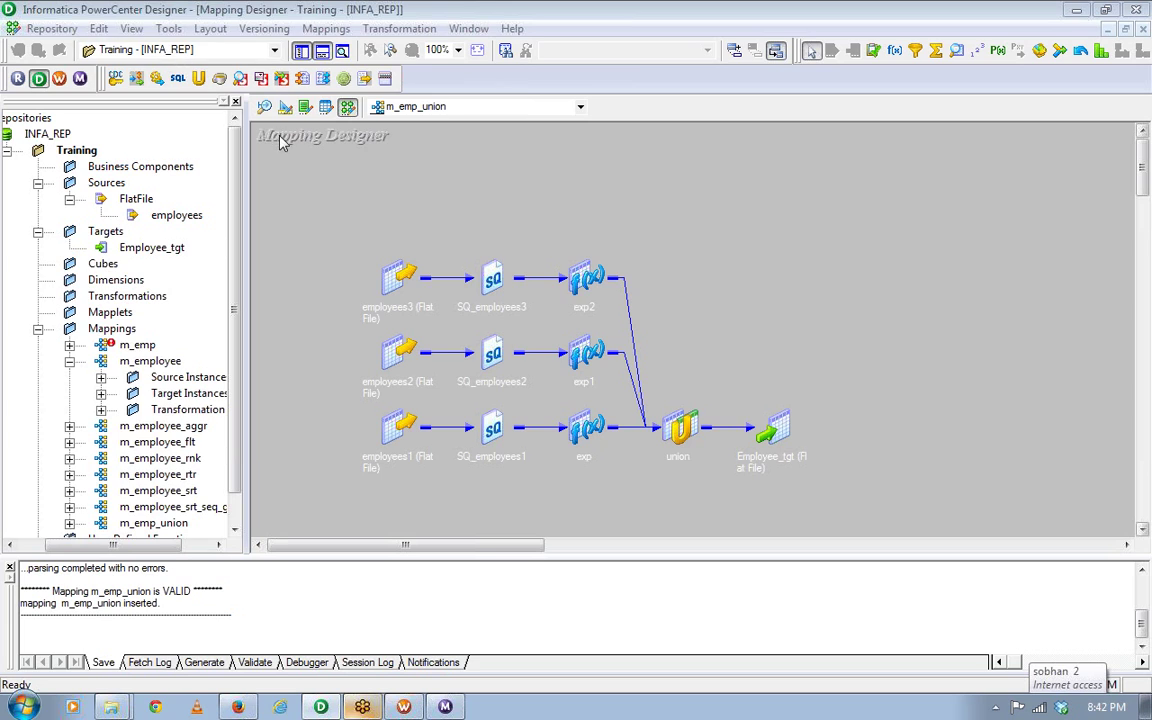
Launch SQL Plus from the application development programs of the Oracle - OraDb11g_home5 installation.
key(super)
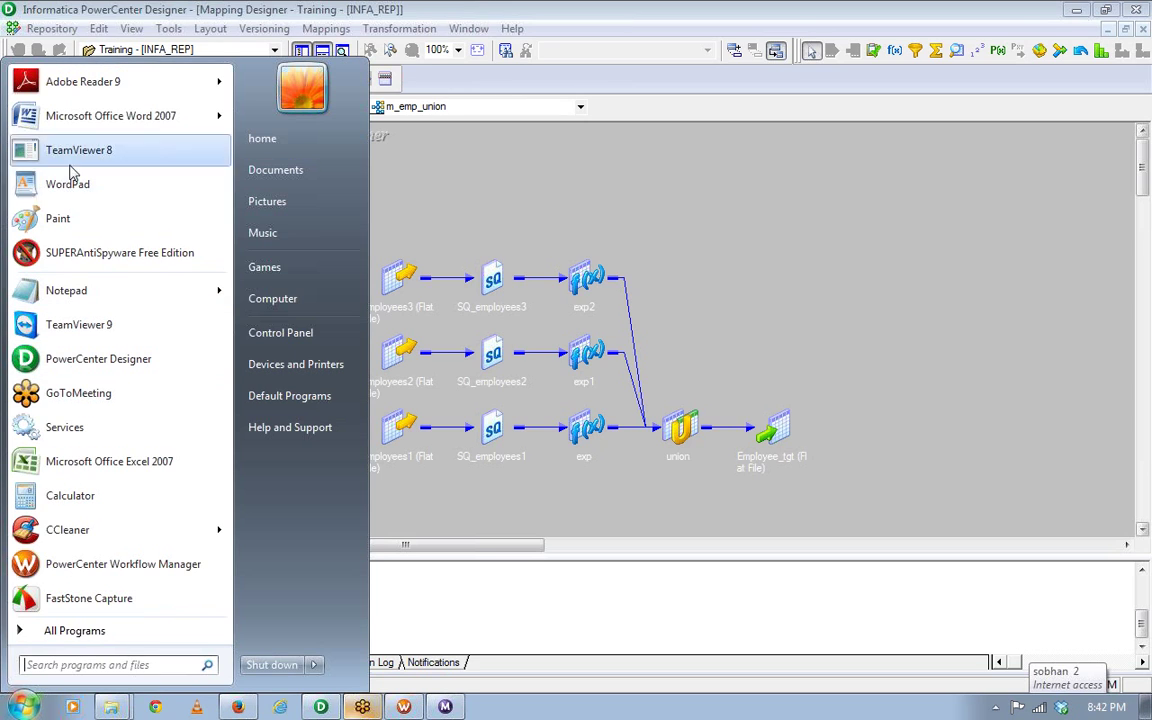
click(55, 632)
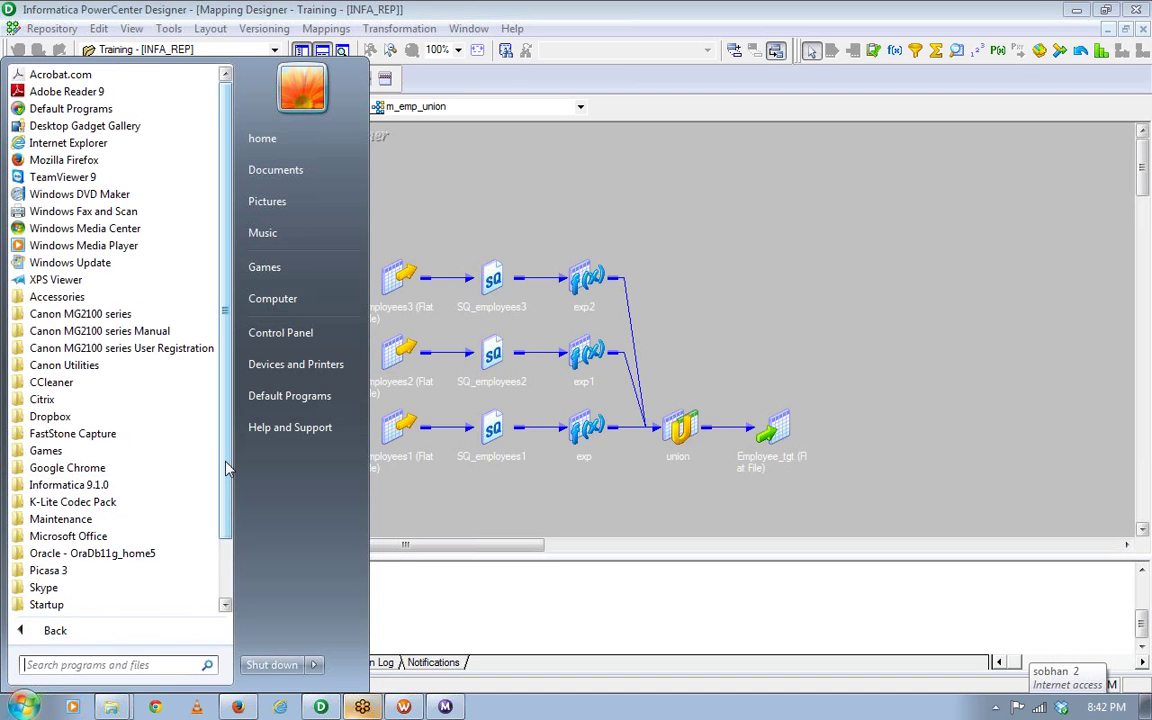
scroll(228, 470, down, 2)
click(152, 486)
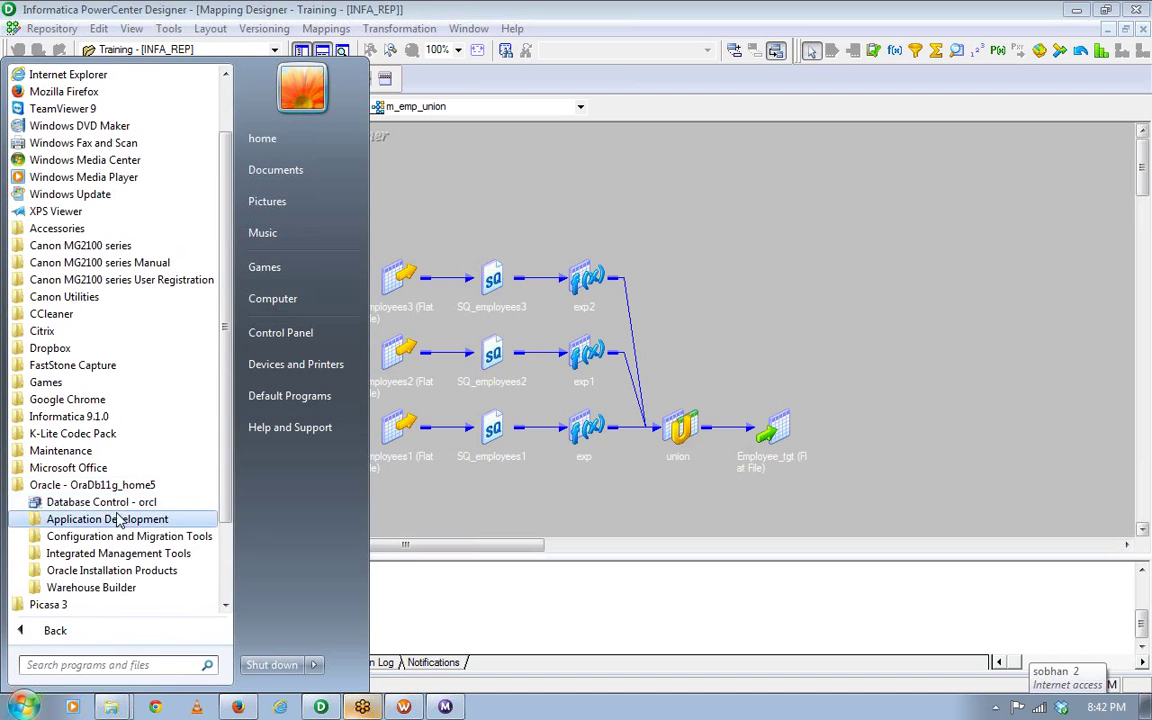
click(112, 518)
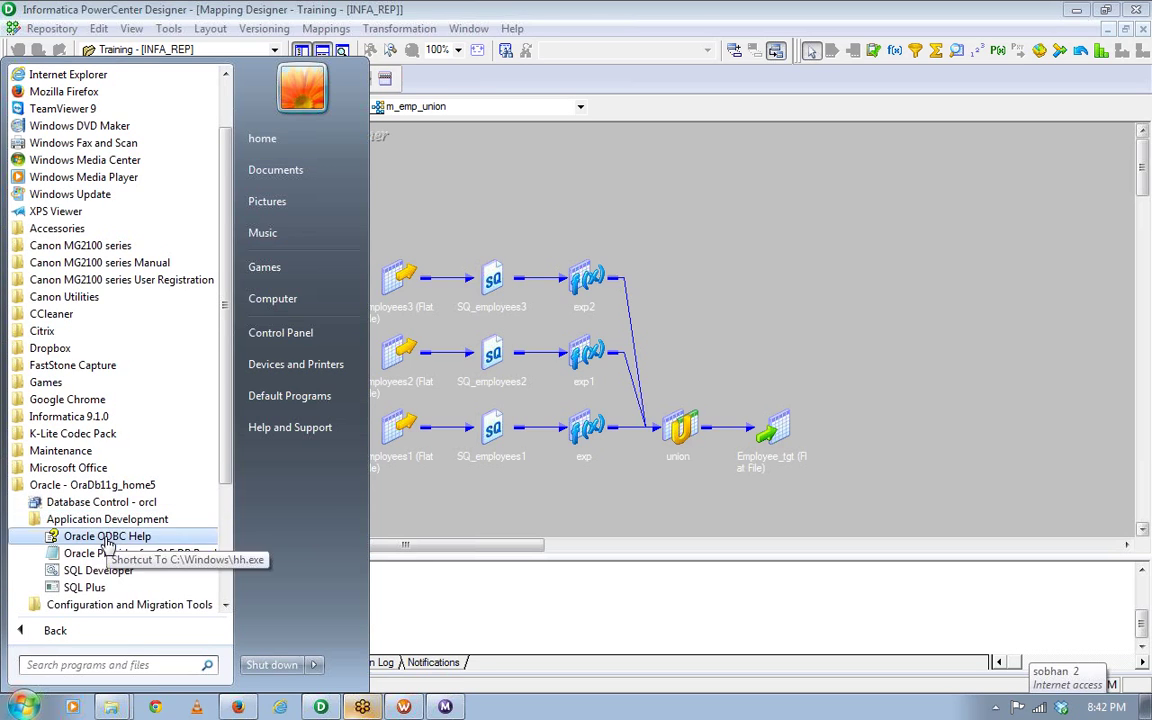
click(84, 588)
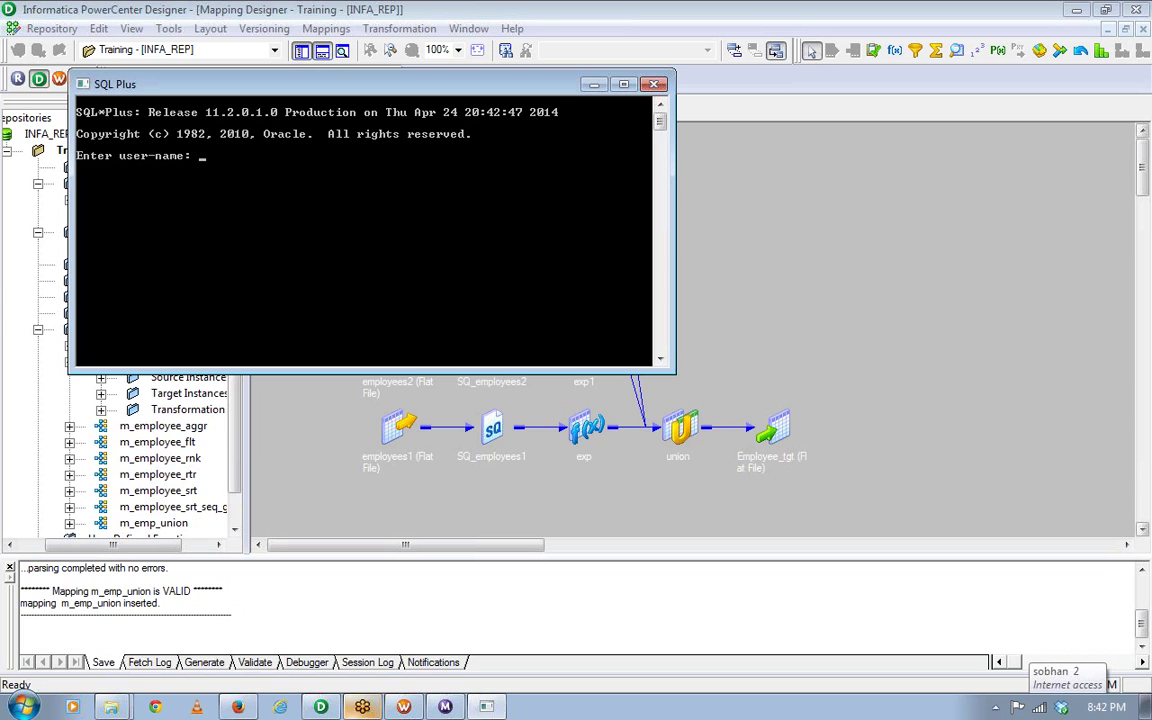
Log in to SQL Plus with the user name hr and the account password.
text(hr)
key(Return)
key(alt+Tab)
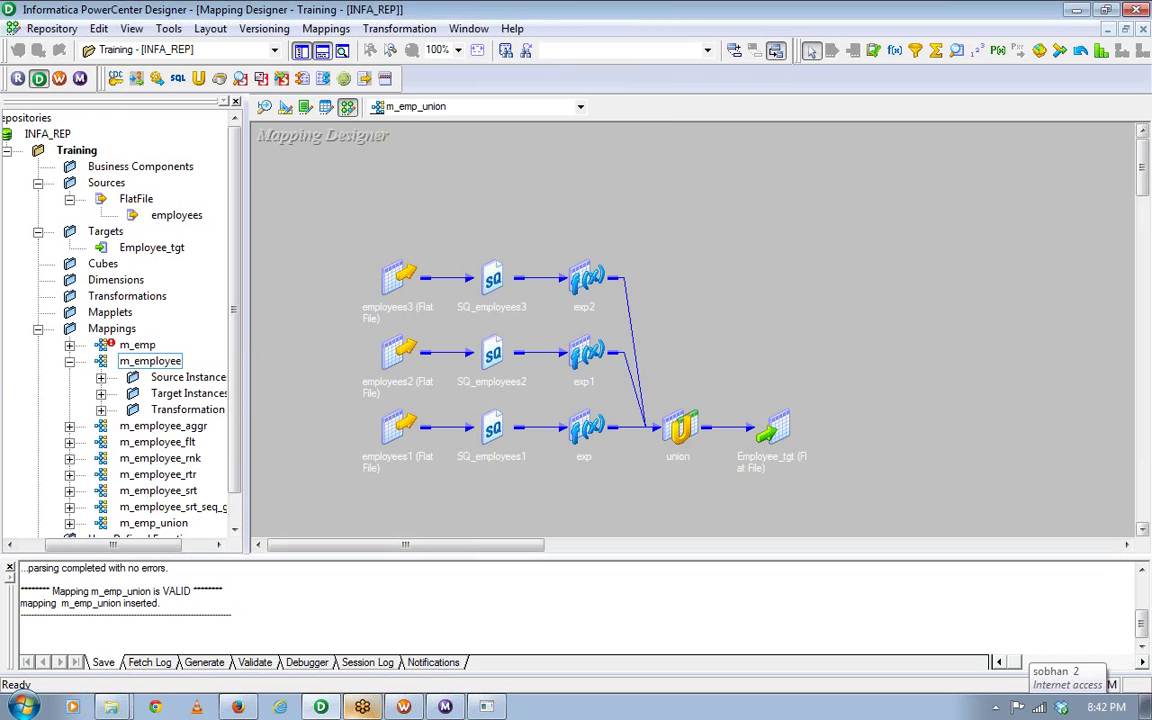
click(486, 707)
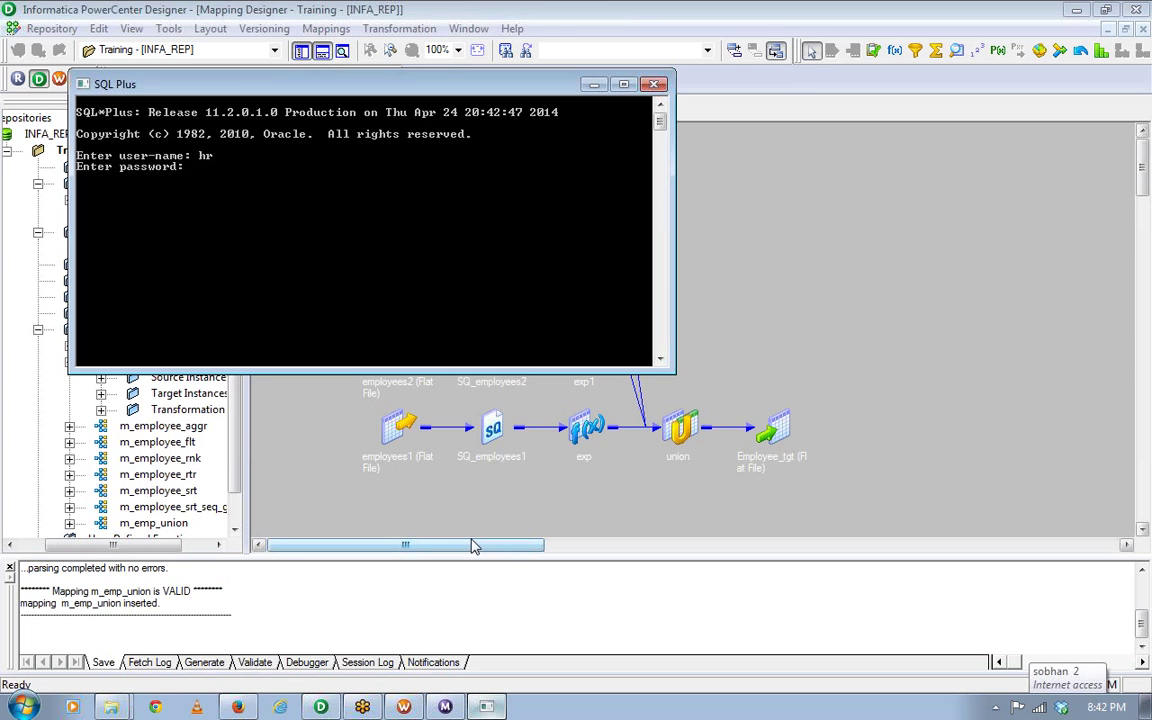
key(Return)
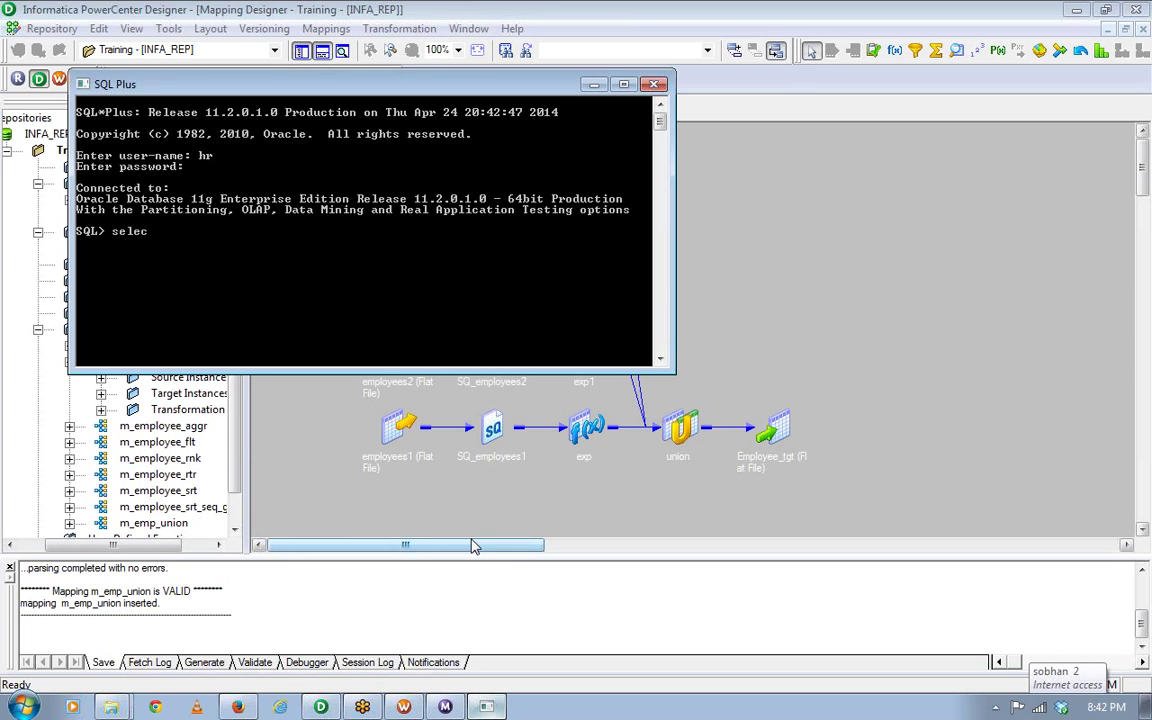
Query all columns and rows of the employees table, and close SQL Plus.
text(select * from empl)
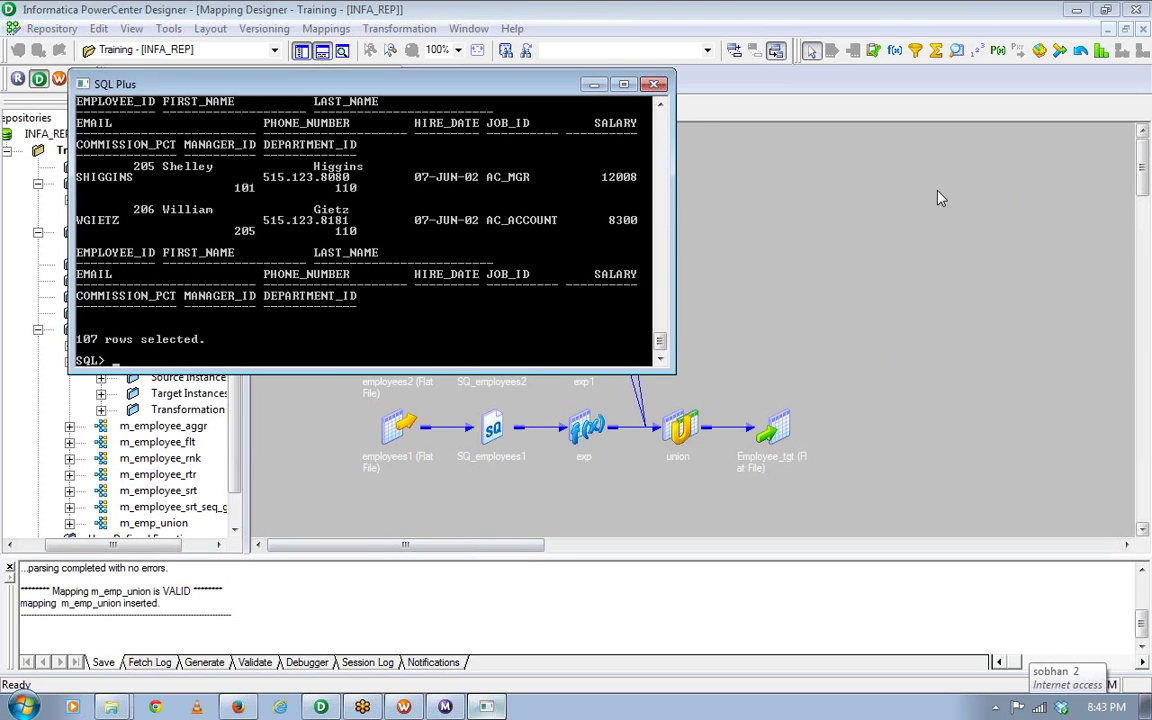
click(656, 85)
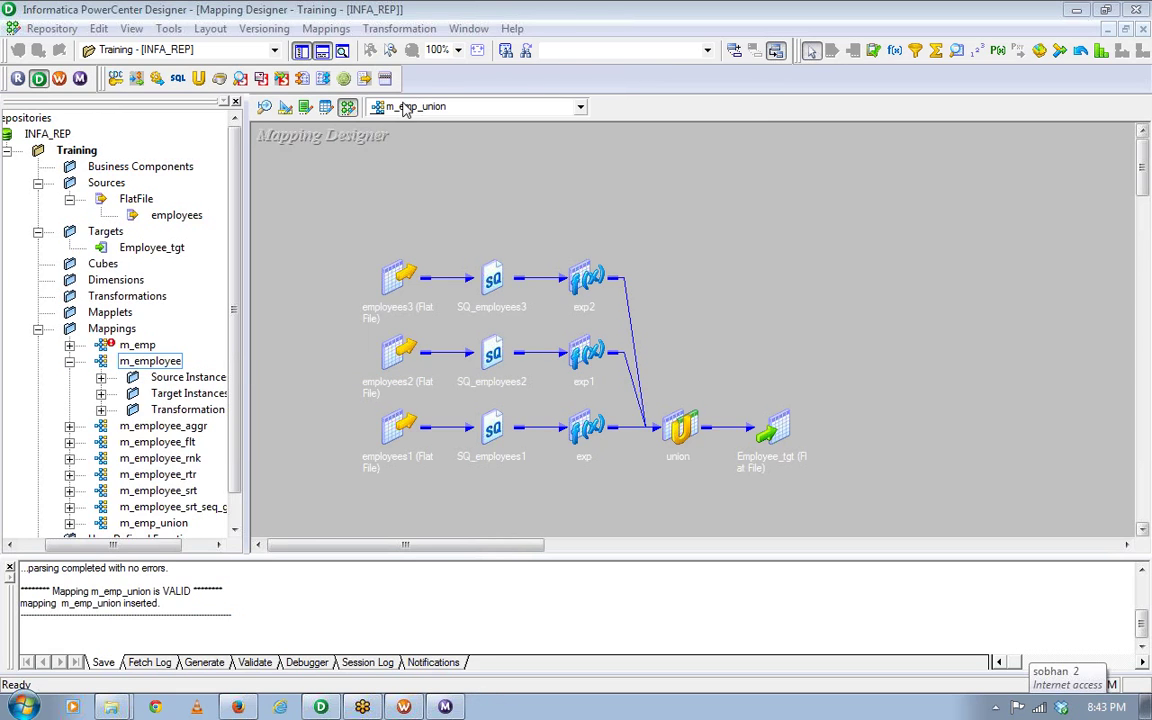
Switch to the Source Analyzer, minimize the employees flat file source and clear everything from the workspace.
click(268, 109)
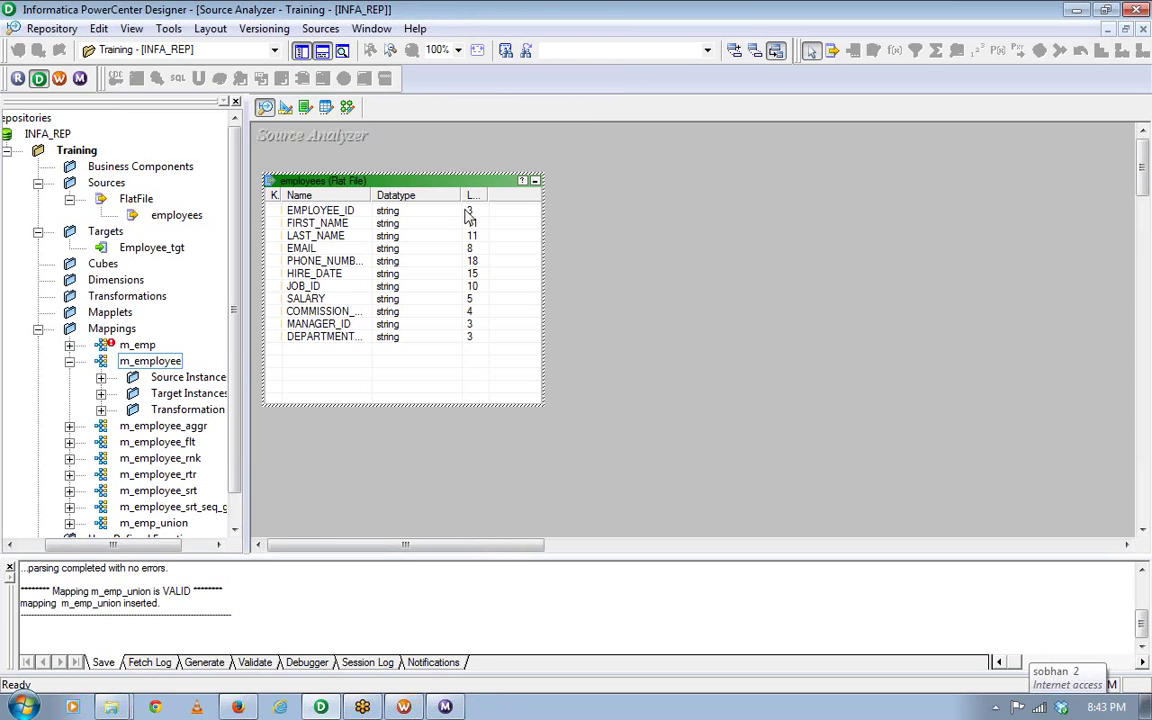
click(536, 183)
right_click(582, 167)
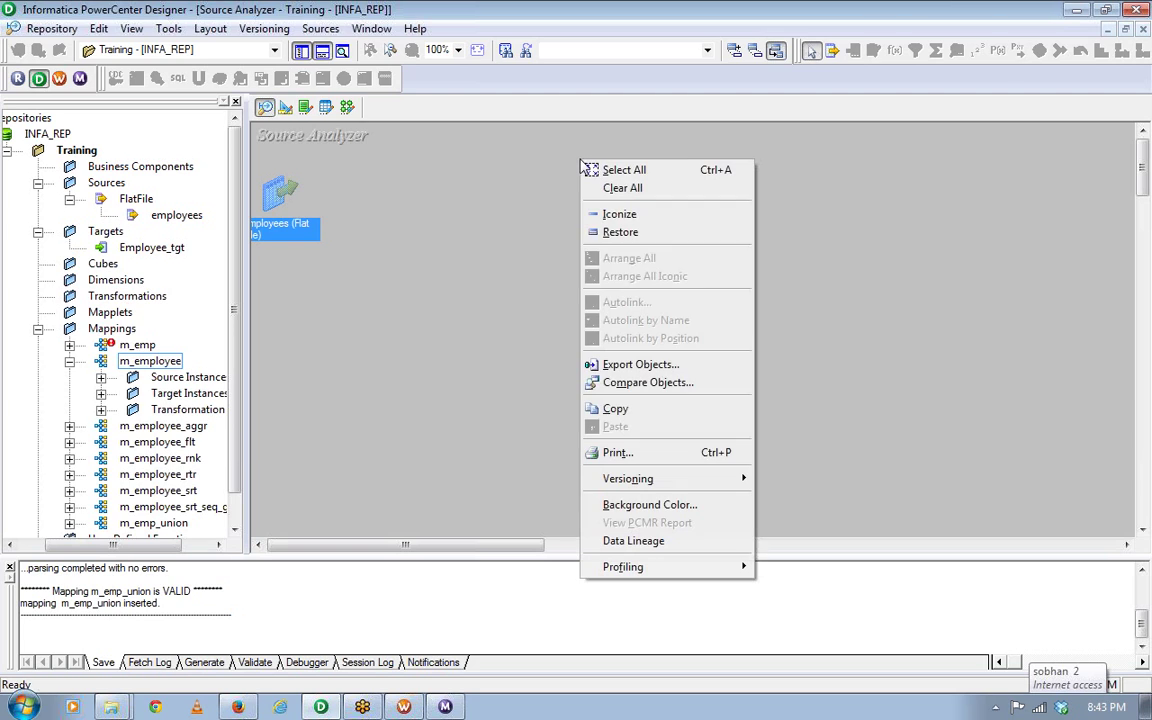
click(628, 192)
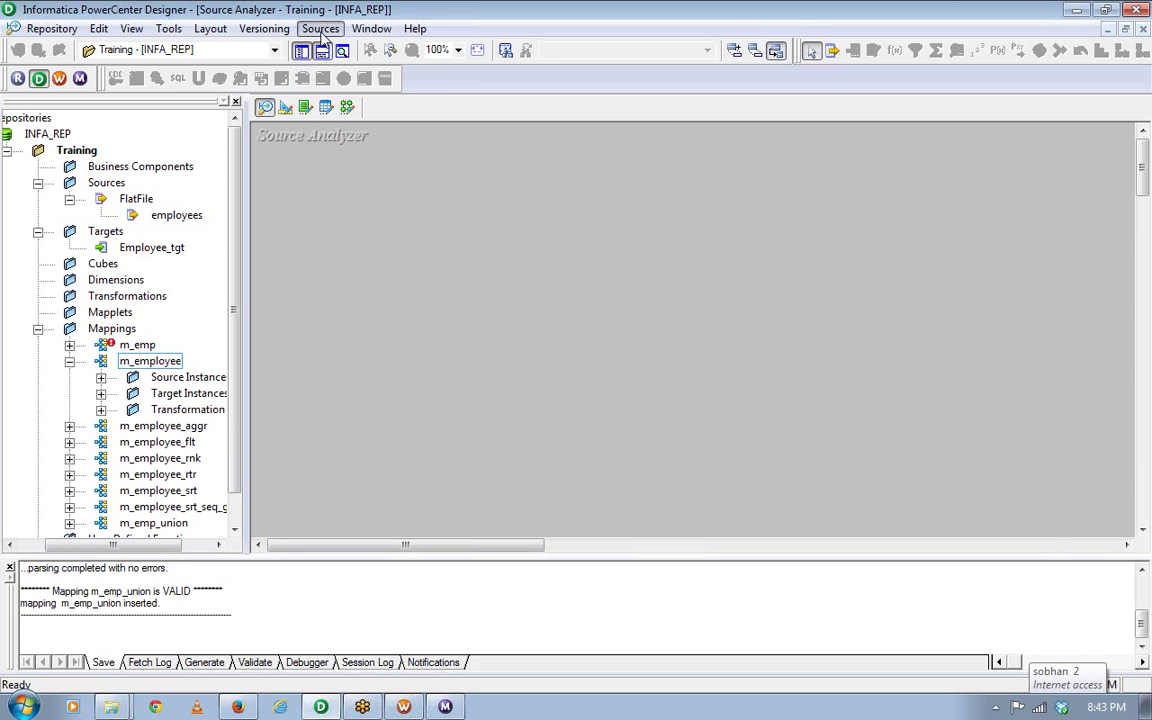
Start importing source tables from a database and open the system data sources in the ODBC Data Source Administrator.
click(322, 30)
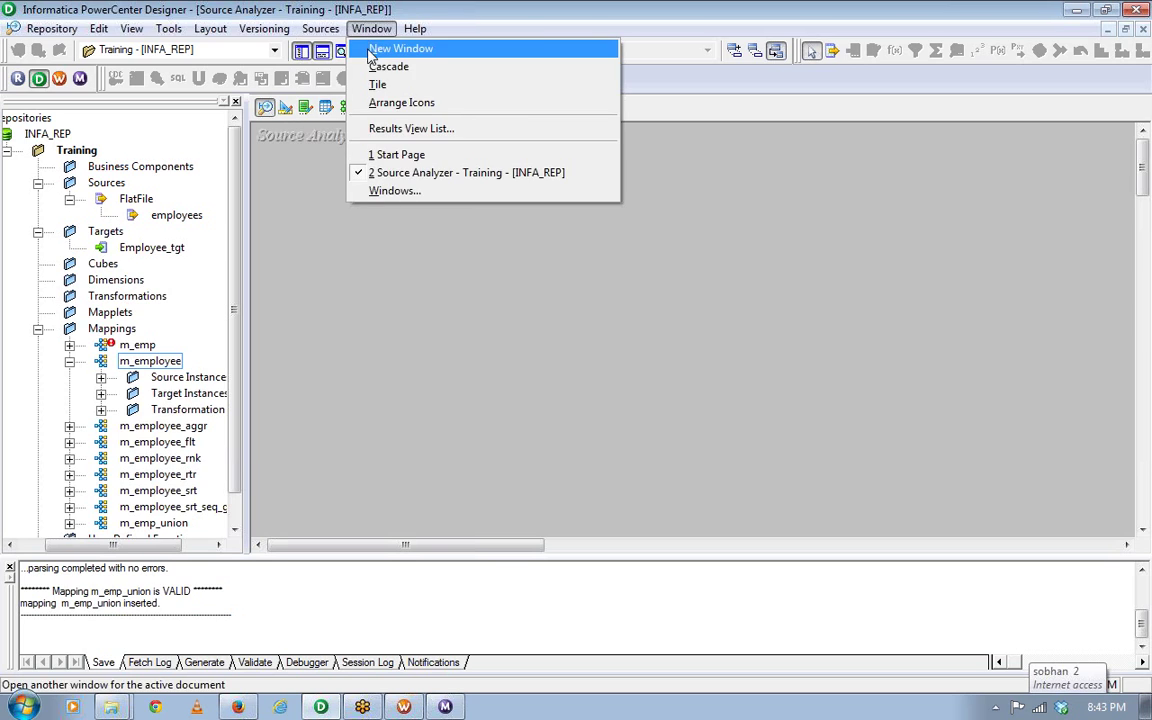
click(321, 49)
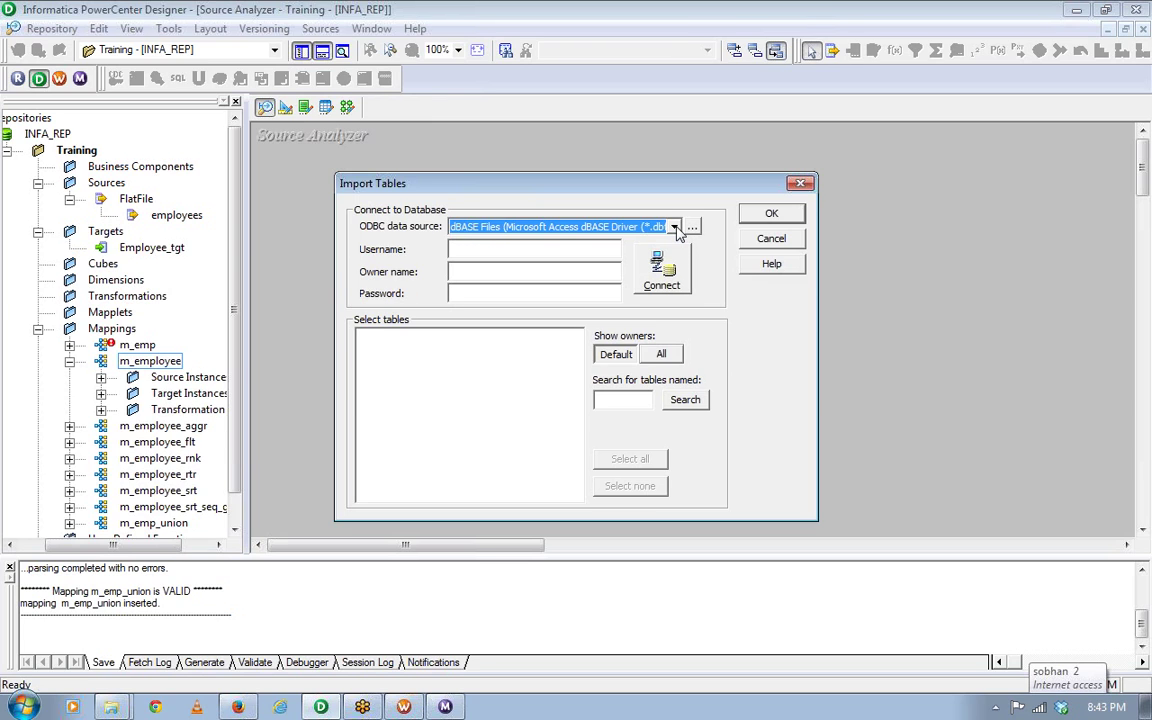
click(676, 228)
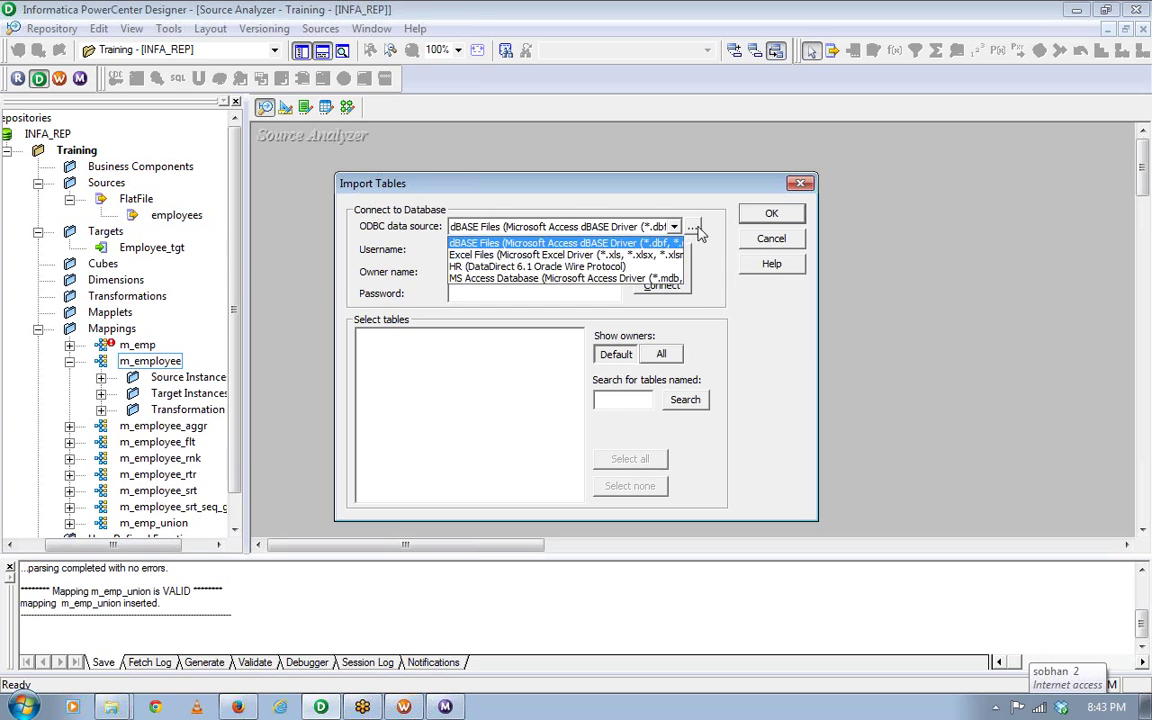
click(642, 201)
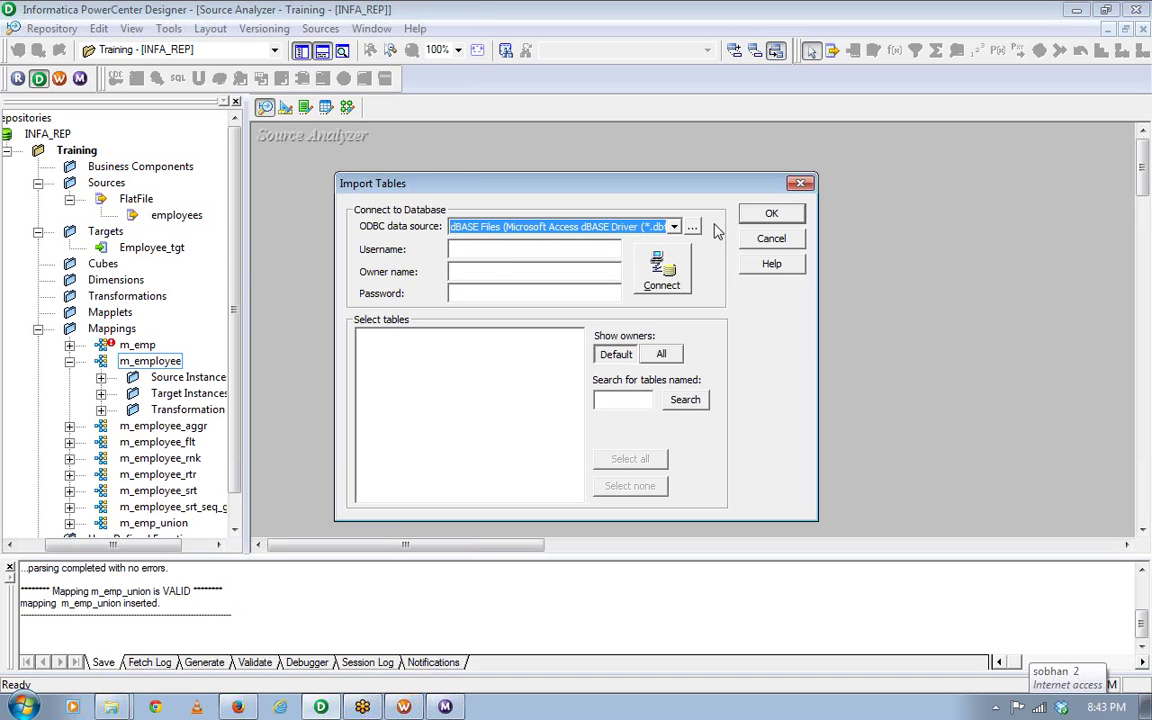
click(693, 228)
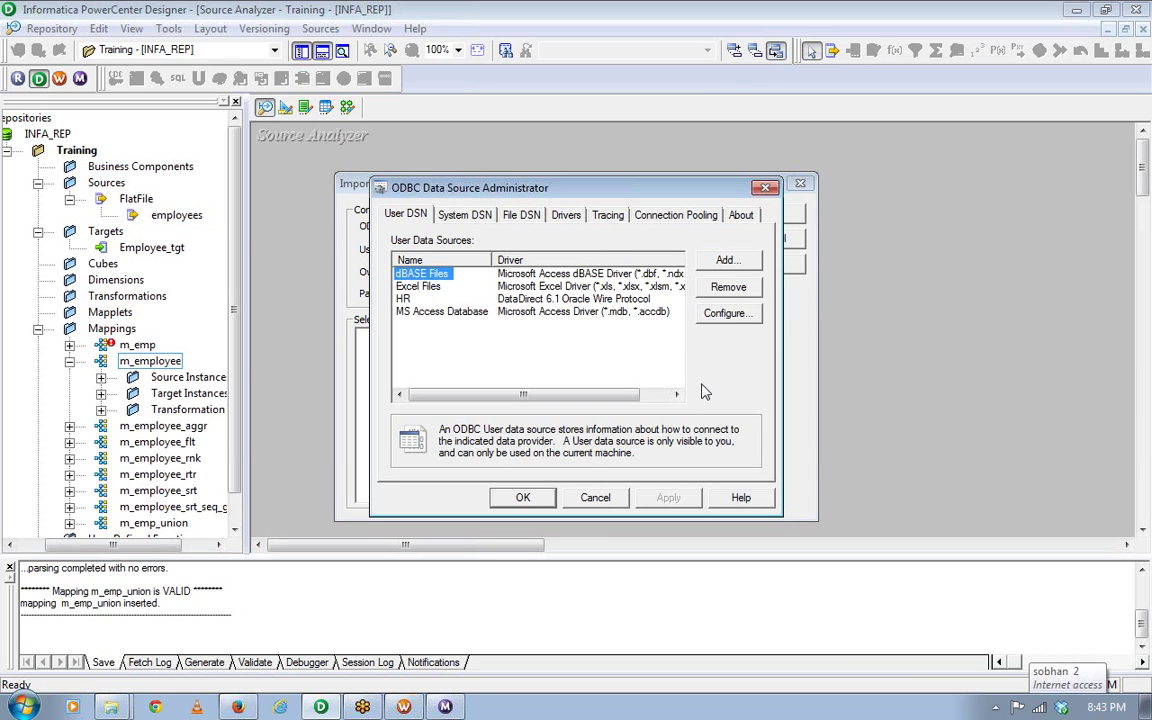
click(487, 212)
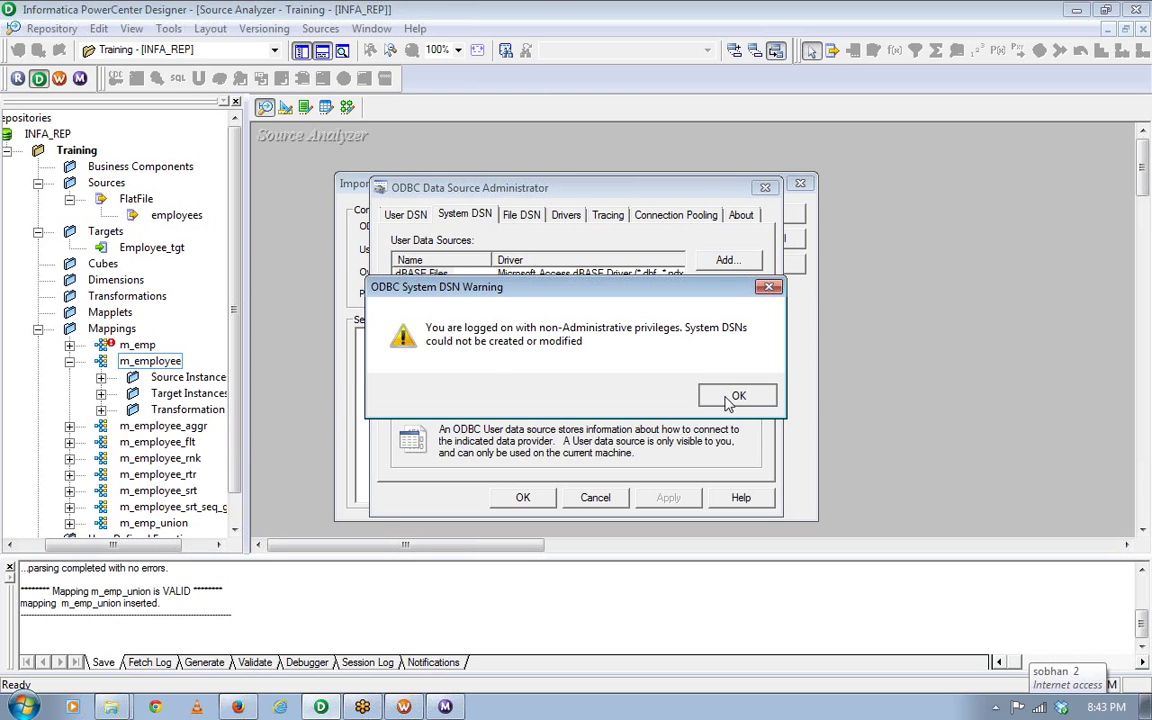
click(729, 398)
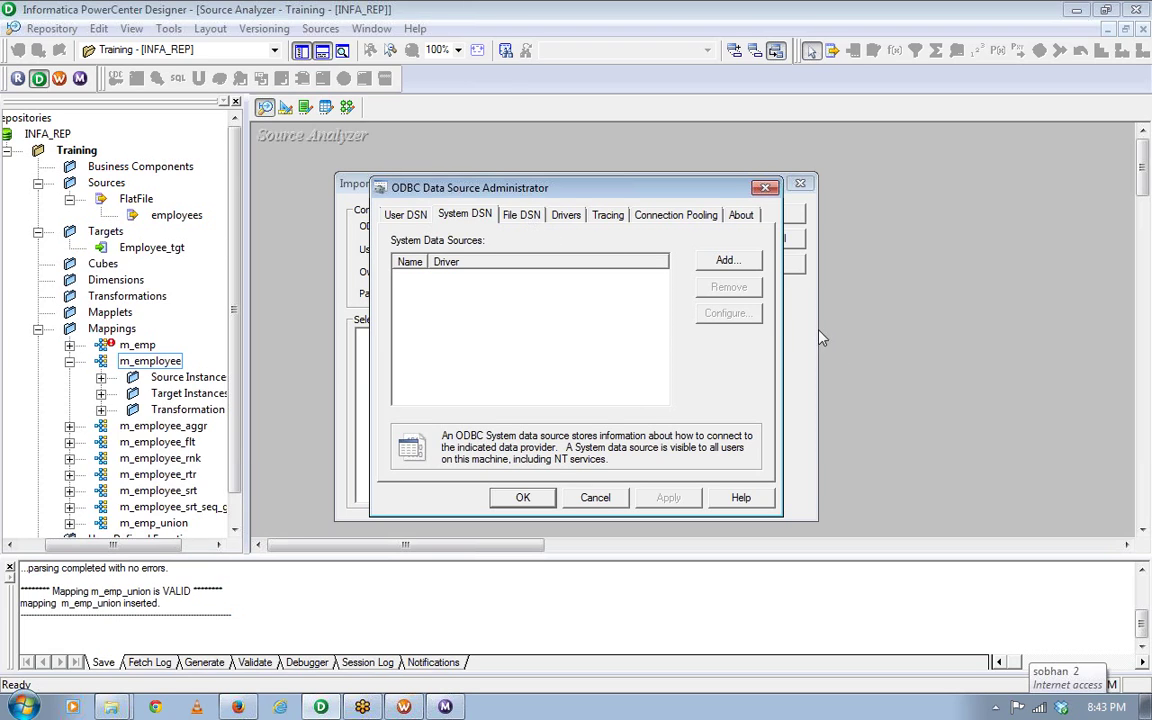
Try to add a system data source that uses the DataDirect 6.1 Oracle Wire Protocol driver.
click(730, 261)
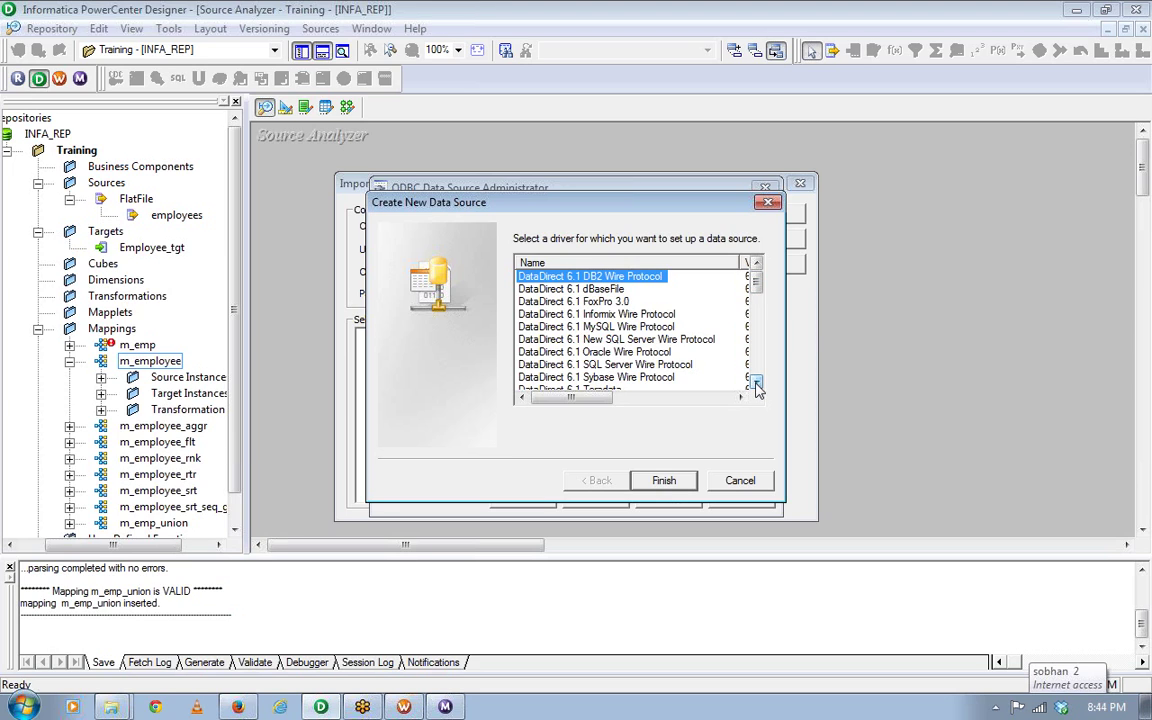
click(638, 365)
key(Up)
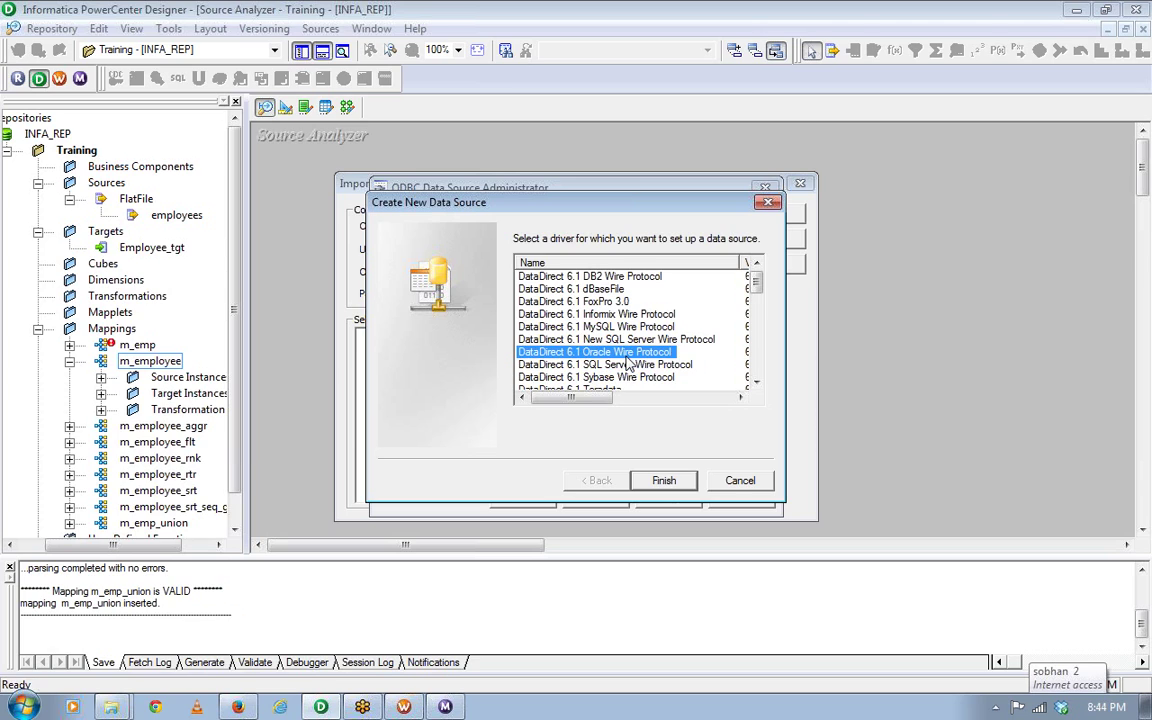
click(657, 484)
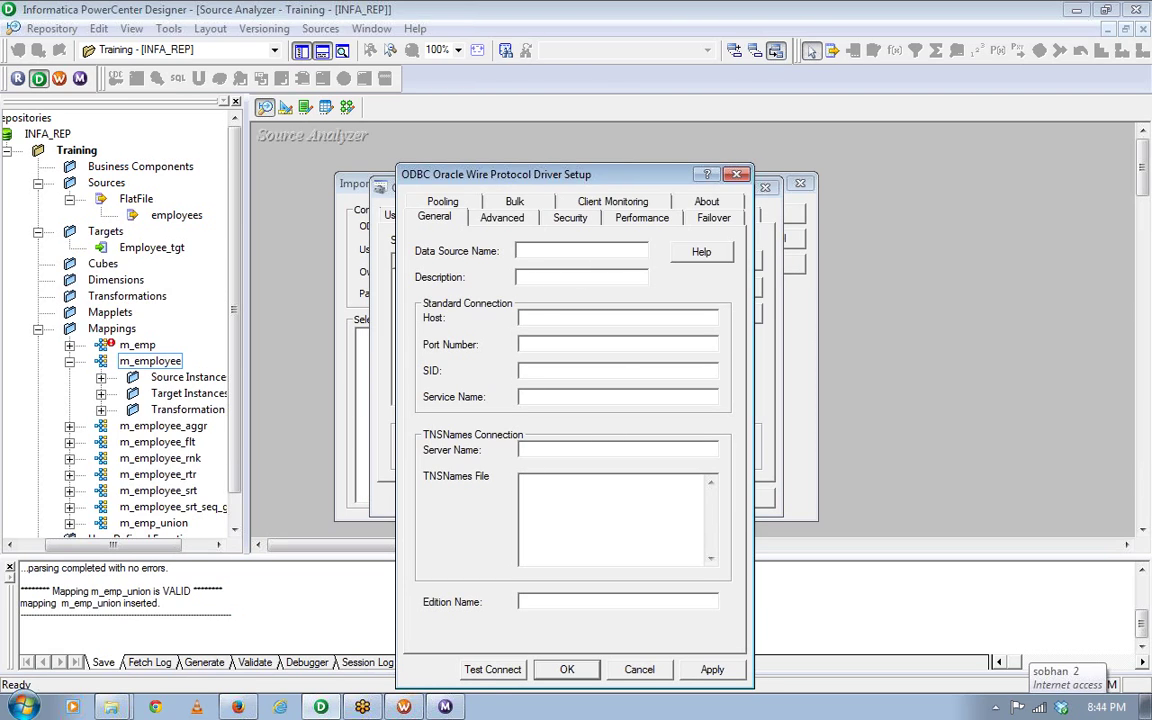
Name the Oracle data source HR1 and set its host to localhost, port to 1521 and SID to orcl.
text(HR)
text(_)
text(lo)
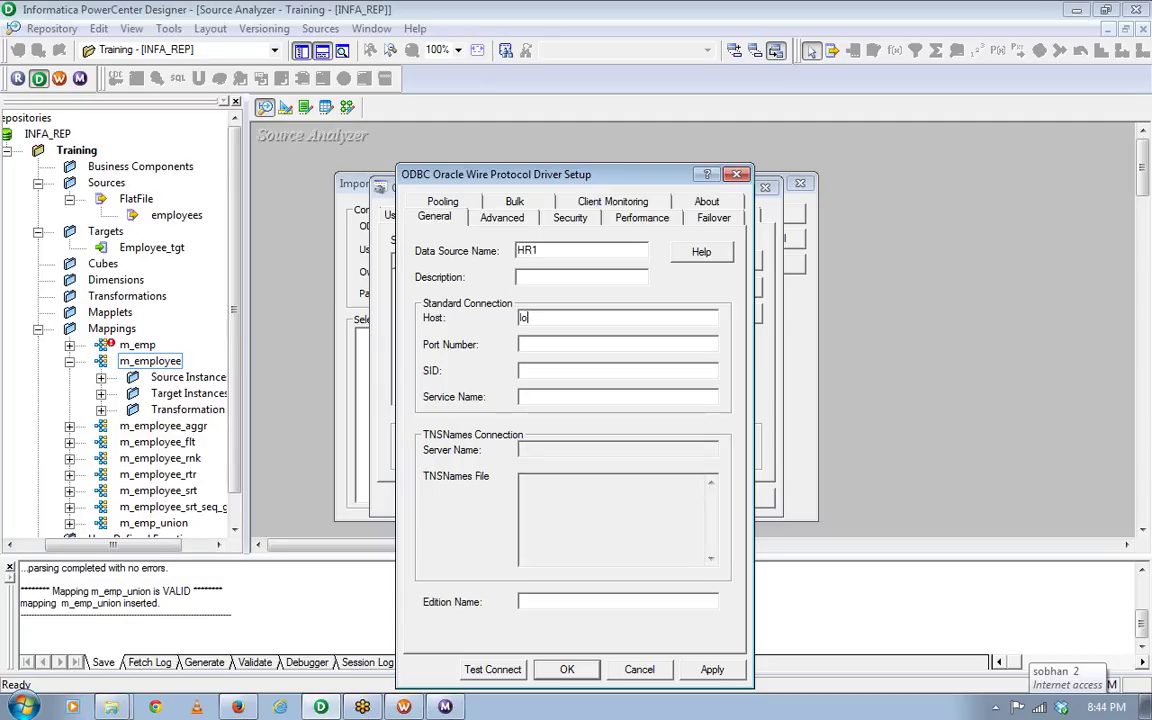
text(calhost)
click(520, 371)
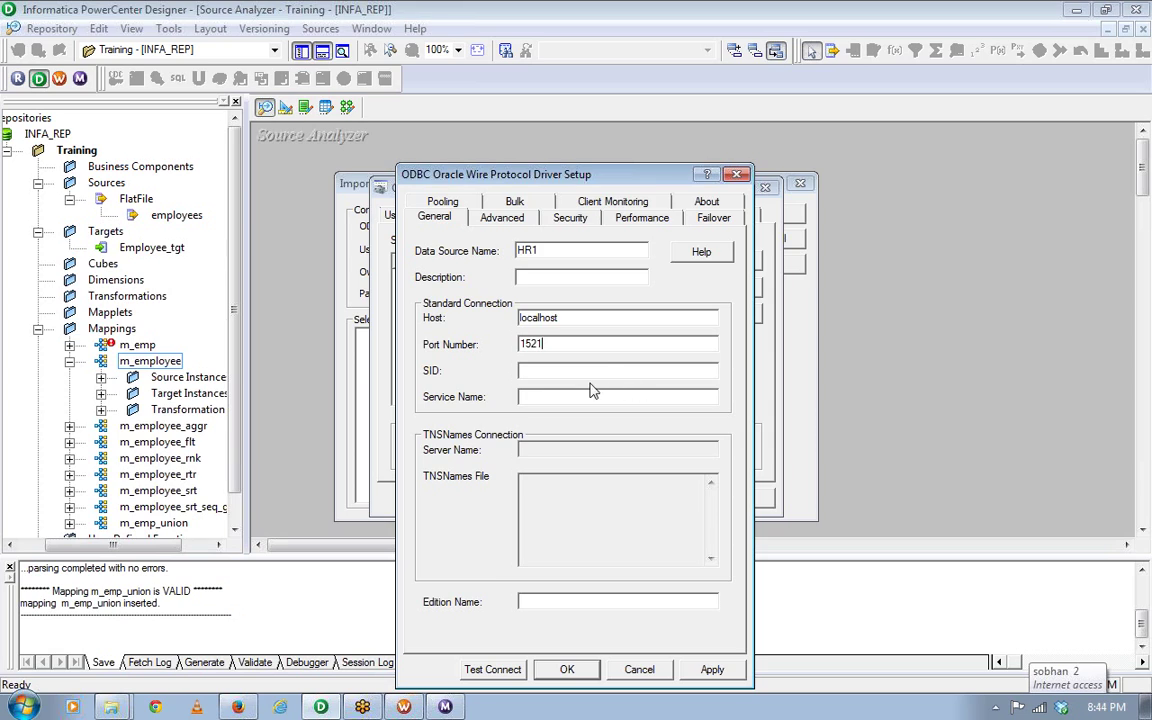
text(orcl)
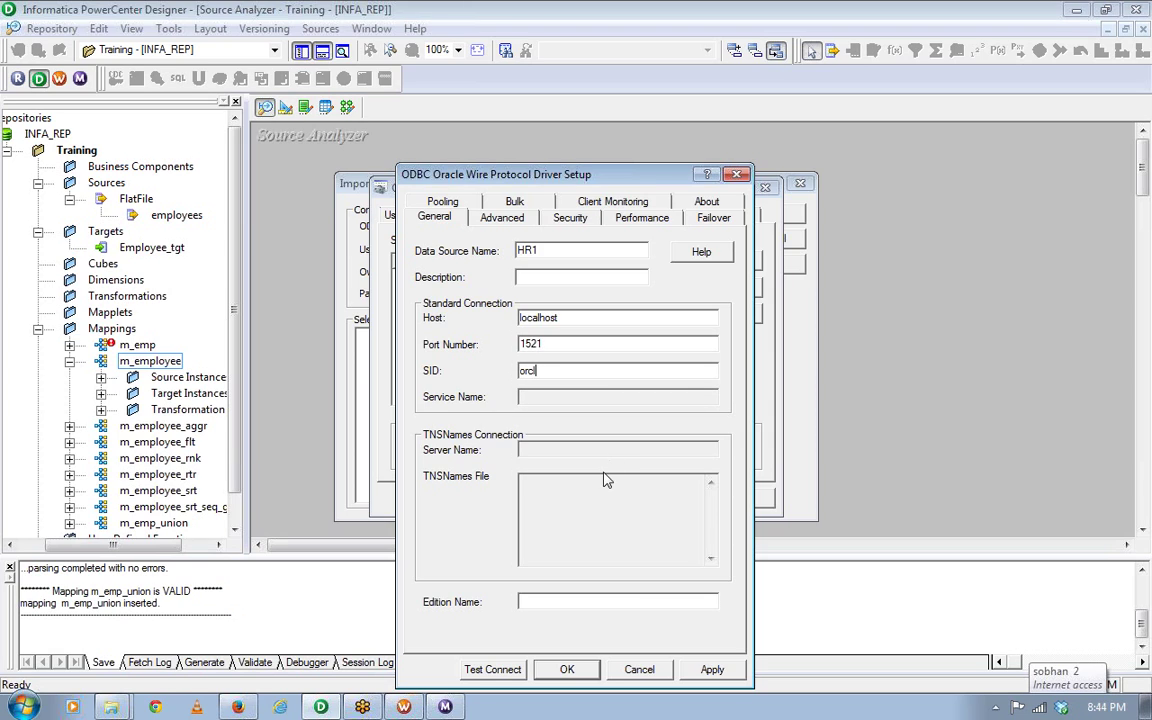
Test the data source connection with the user name hr and the account password.
click(504, 677)
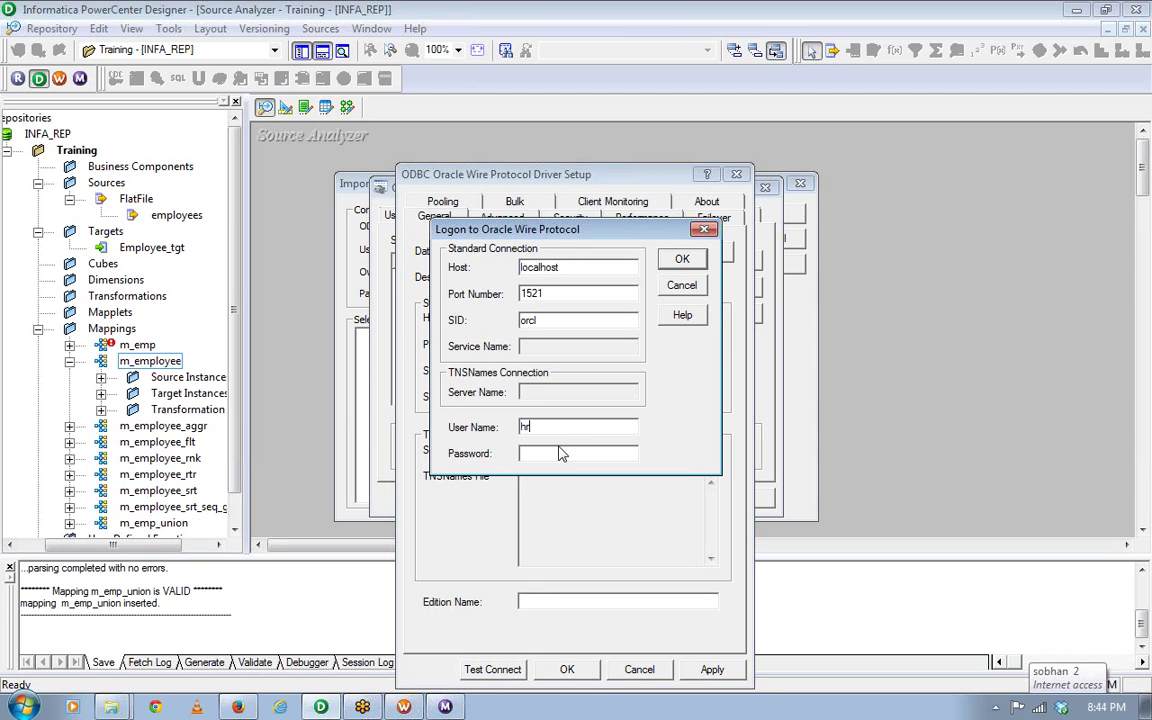
key(Tab)
click(681, 259)
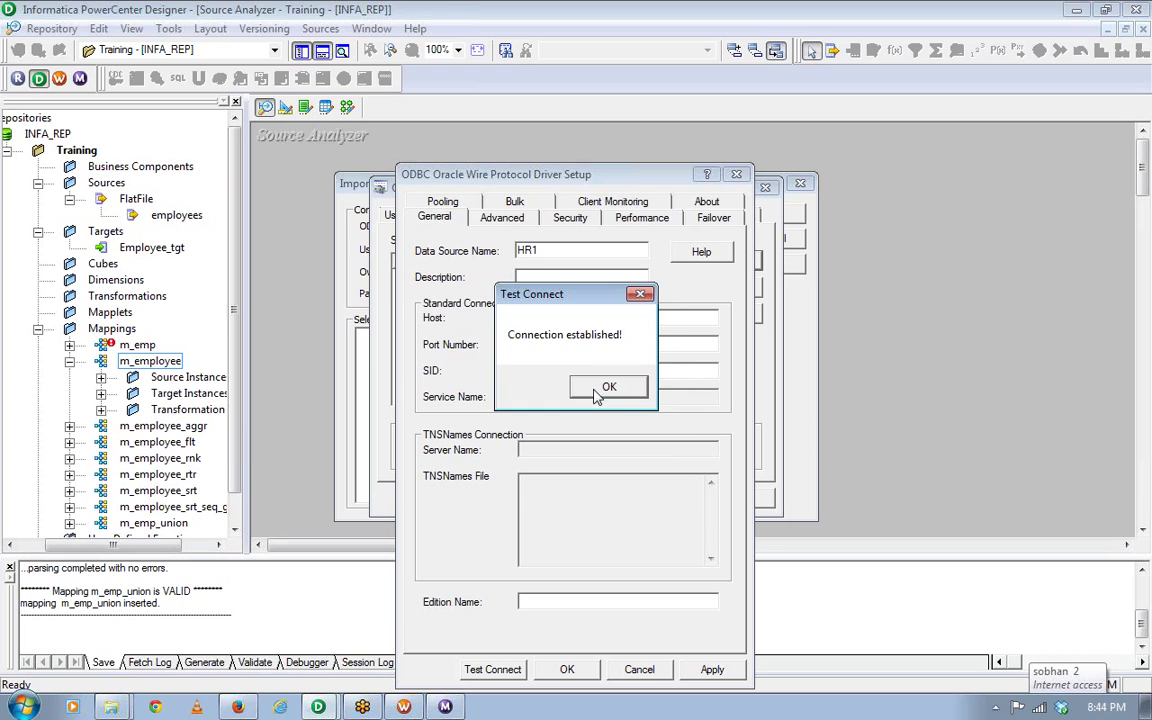
click(598, 392)
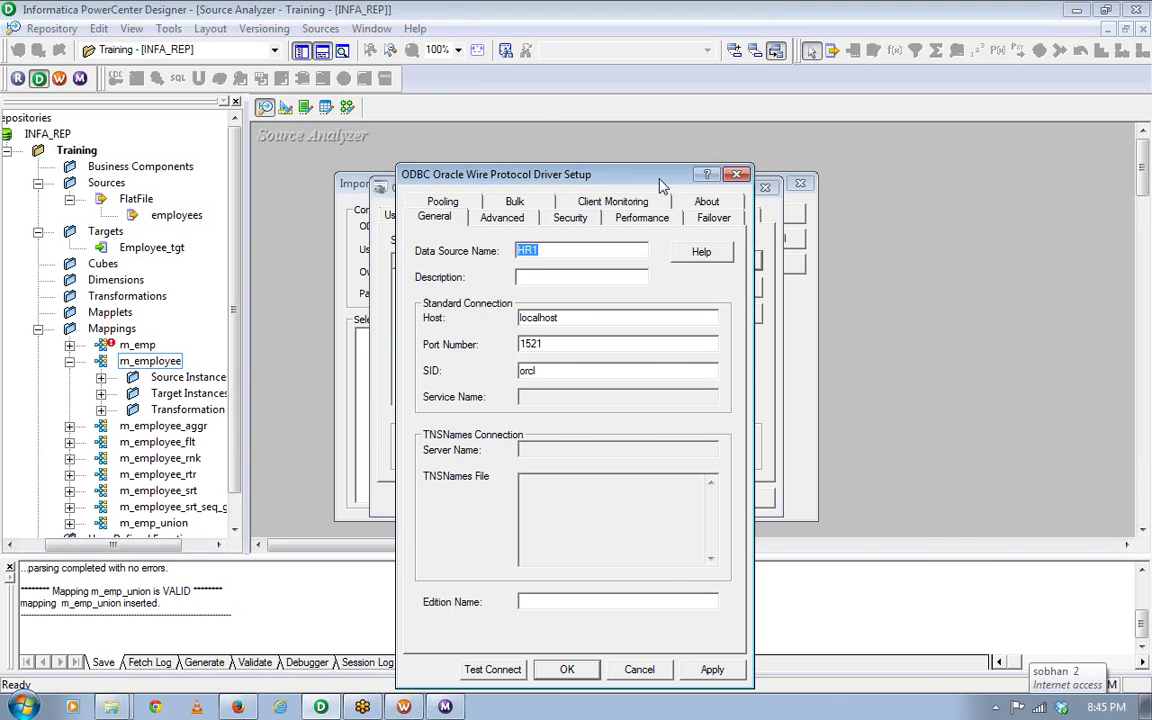
Try to apply the HR1 data source settings, and cancel out of the driver setup.
drag(660, 187, 669, 114)
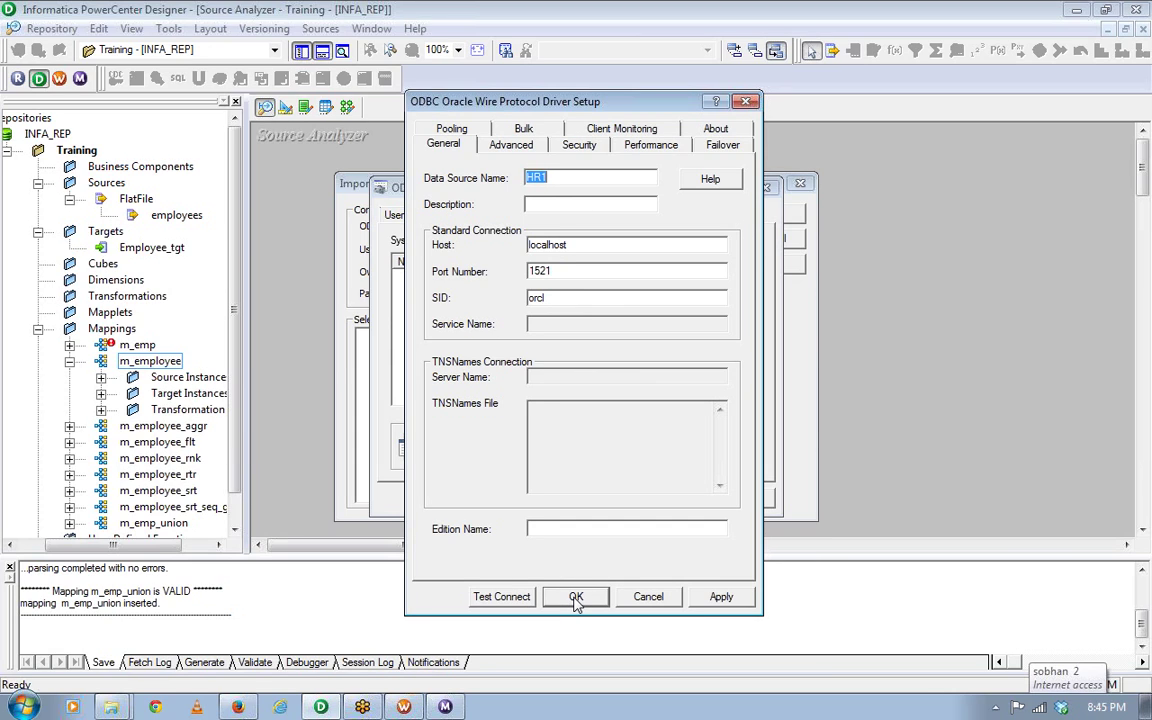
click(721, 596)
click(648, 597)
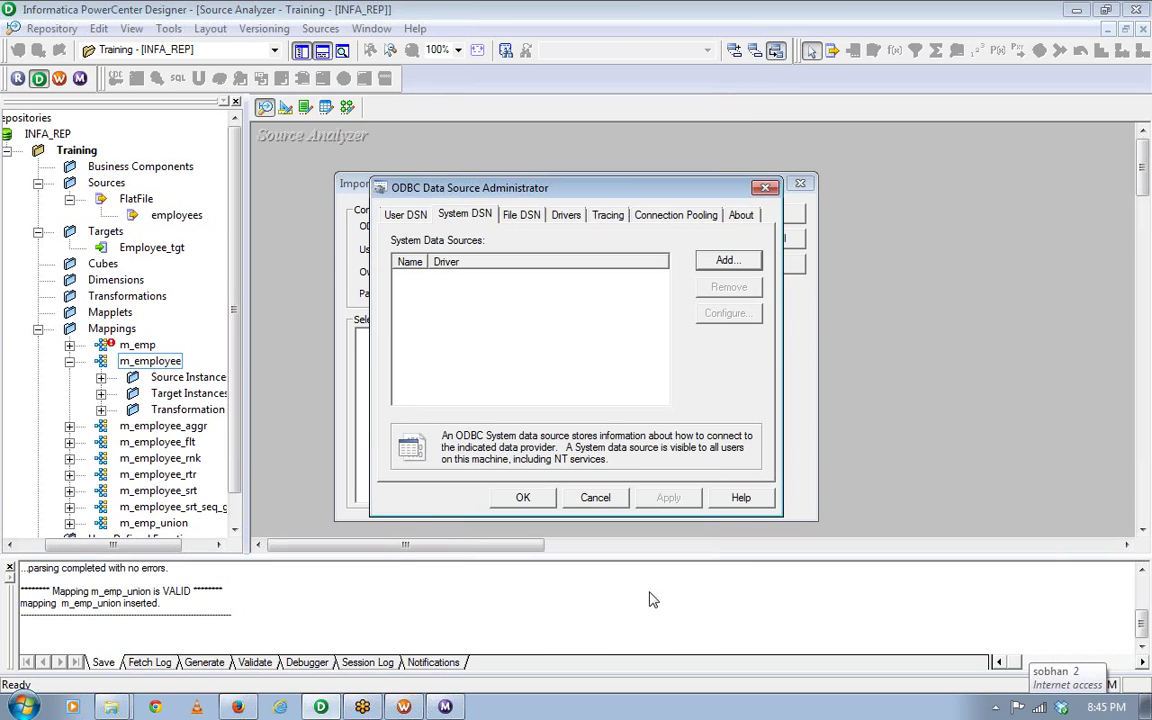
Begin another DataDirect 6.1 Oracle Wire Protocol system data source and enter name HR1, host localhost, port 1521 and SID orcl.
click(725, 262)
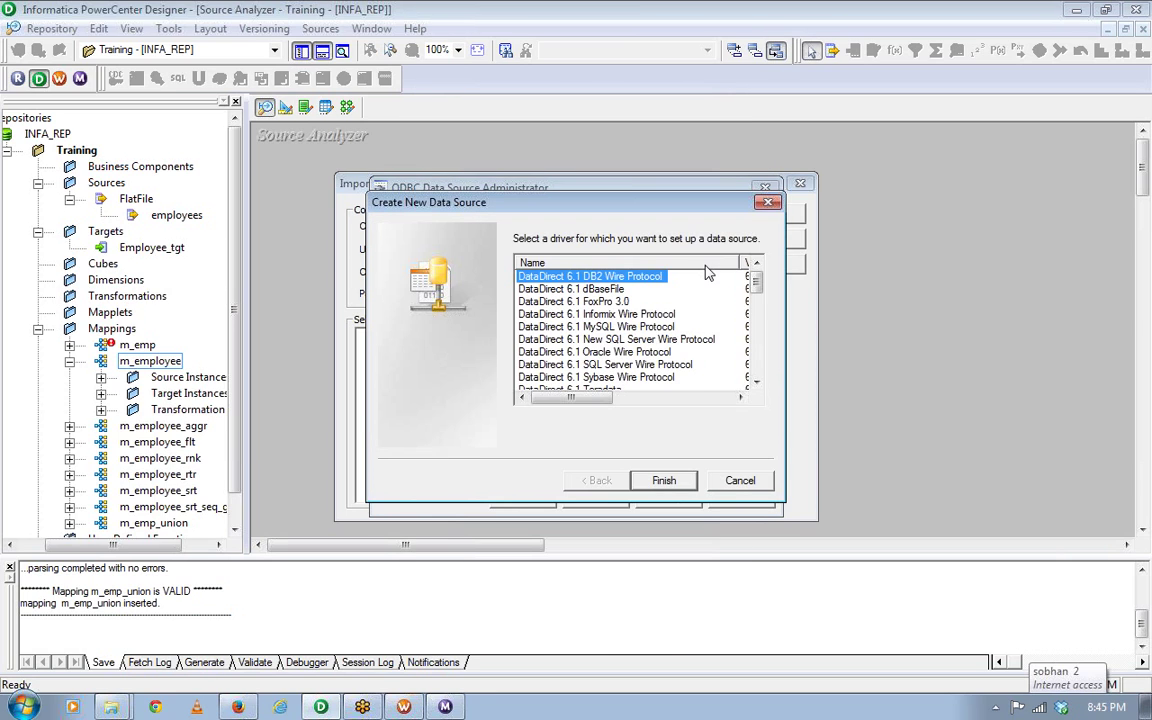
double_click(655, 352)
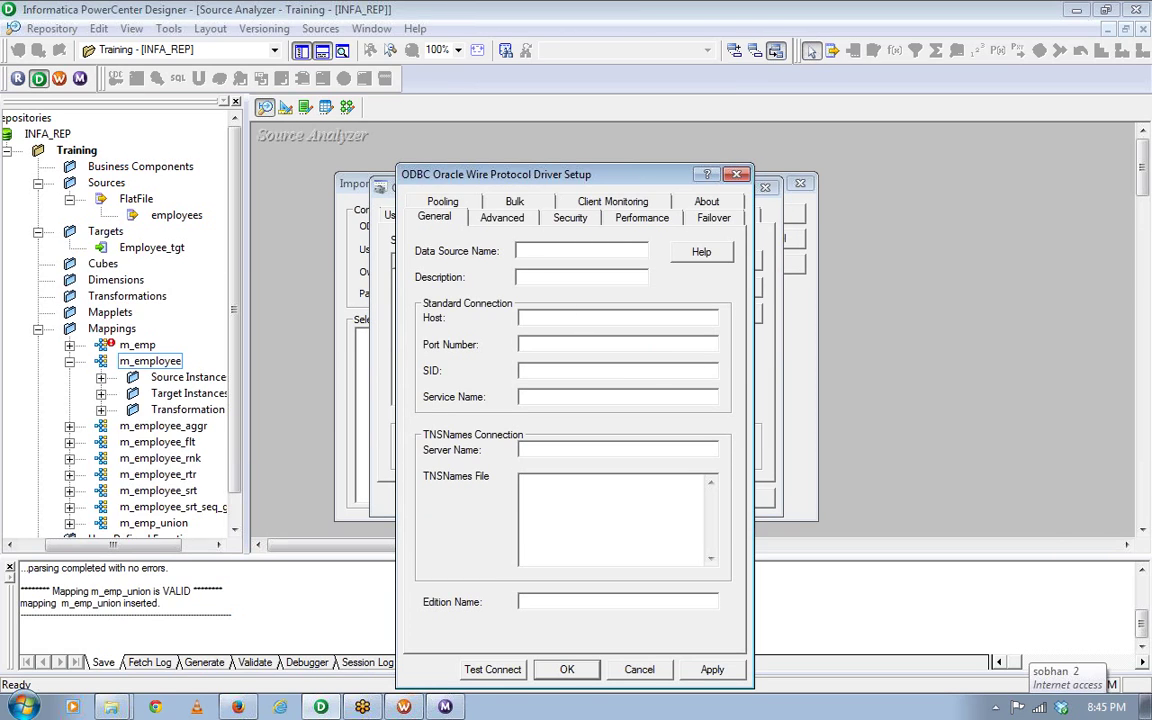
text(HR1)
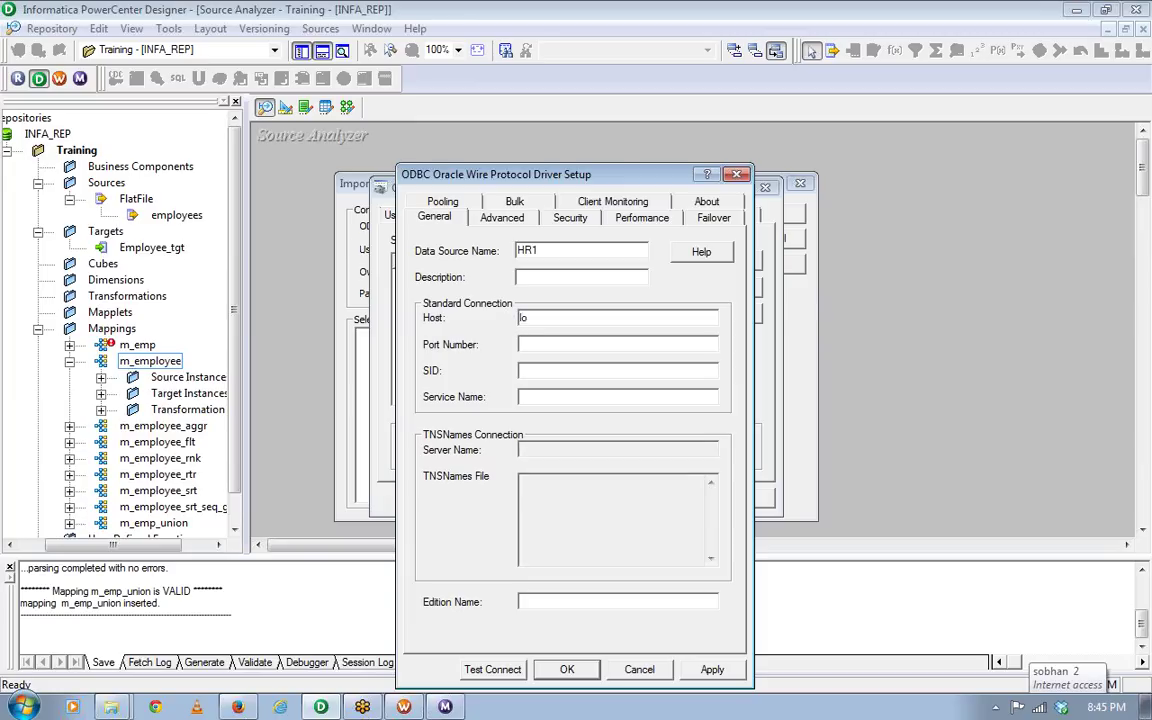
text(alhost)
click(560, 344)
text(orcl)
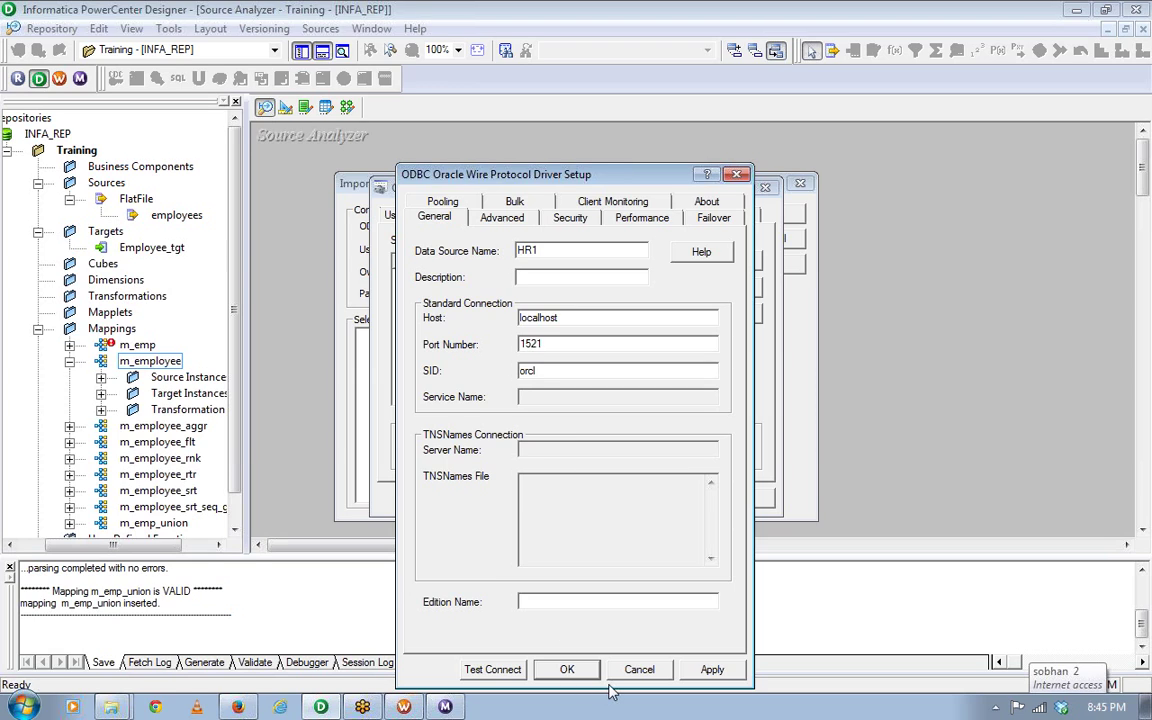
Try to save the HR1 system data source, and close the driver help that was opened meanwhile.
click(706, 671)
click(676, 257)
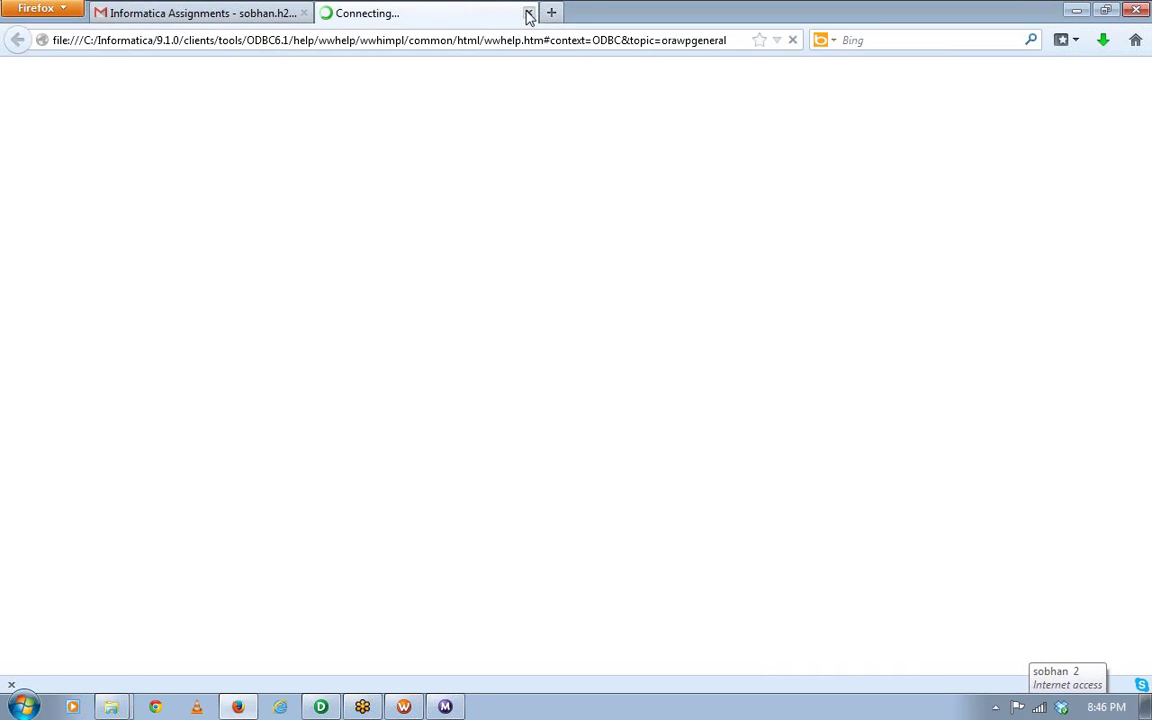
click(528, 13)
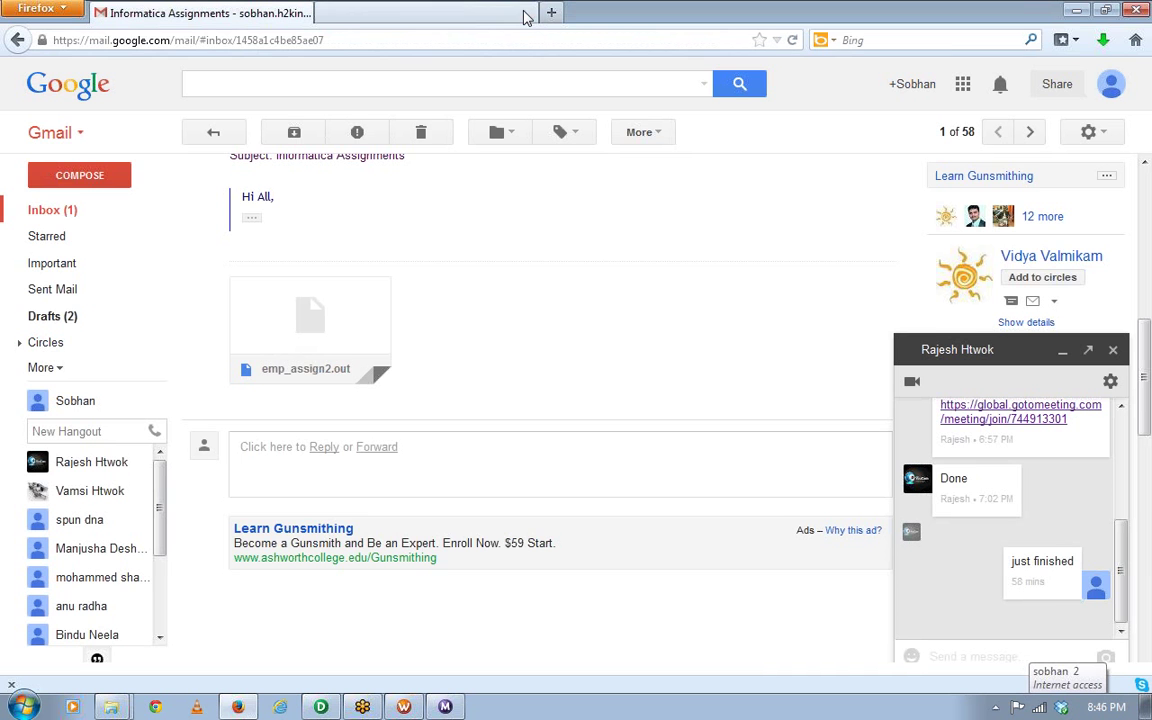
click(1076, 9)
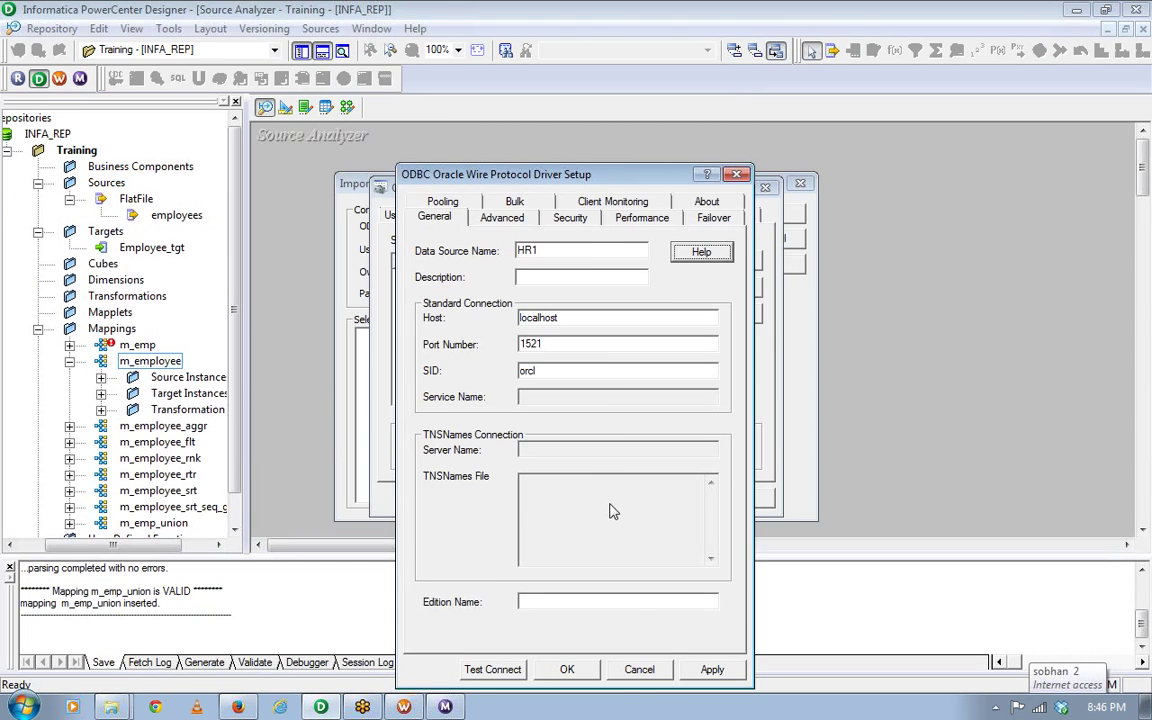
click(566, 670)
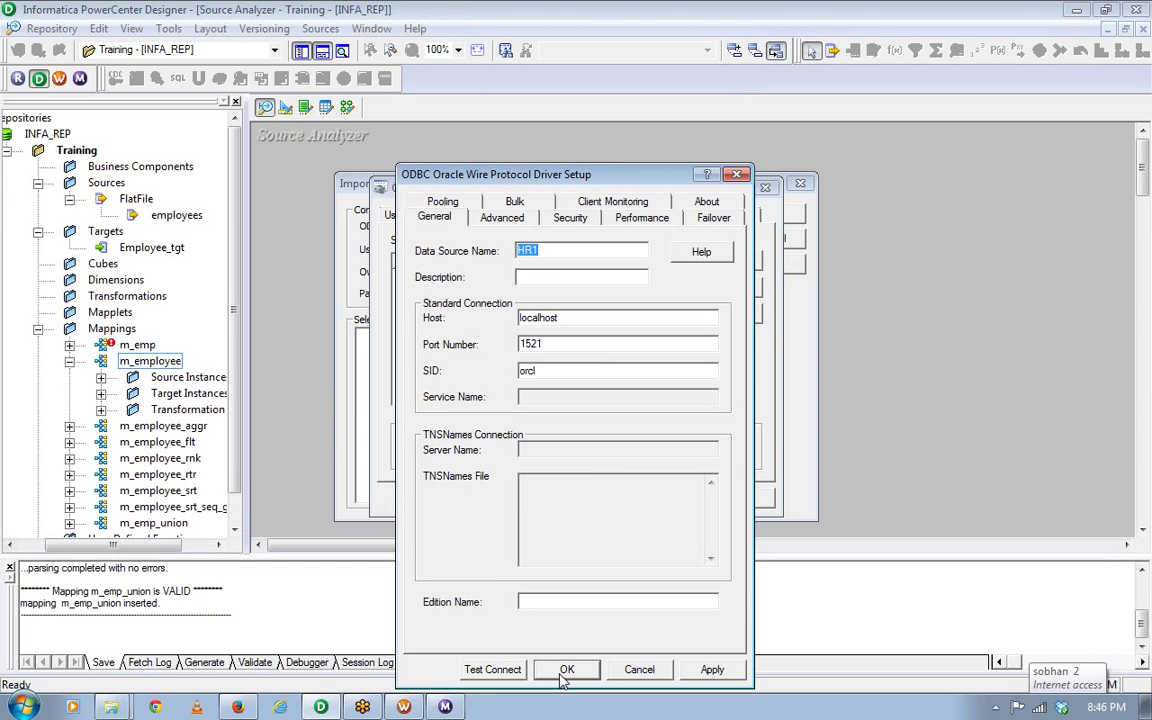
Test the HR1 data source connection with the database user name and account password.
click(496, 671)
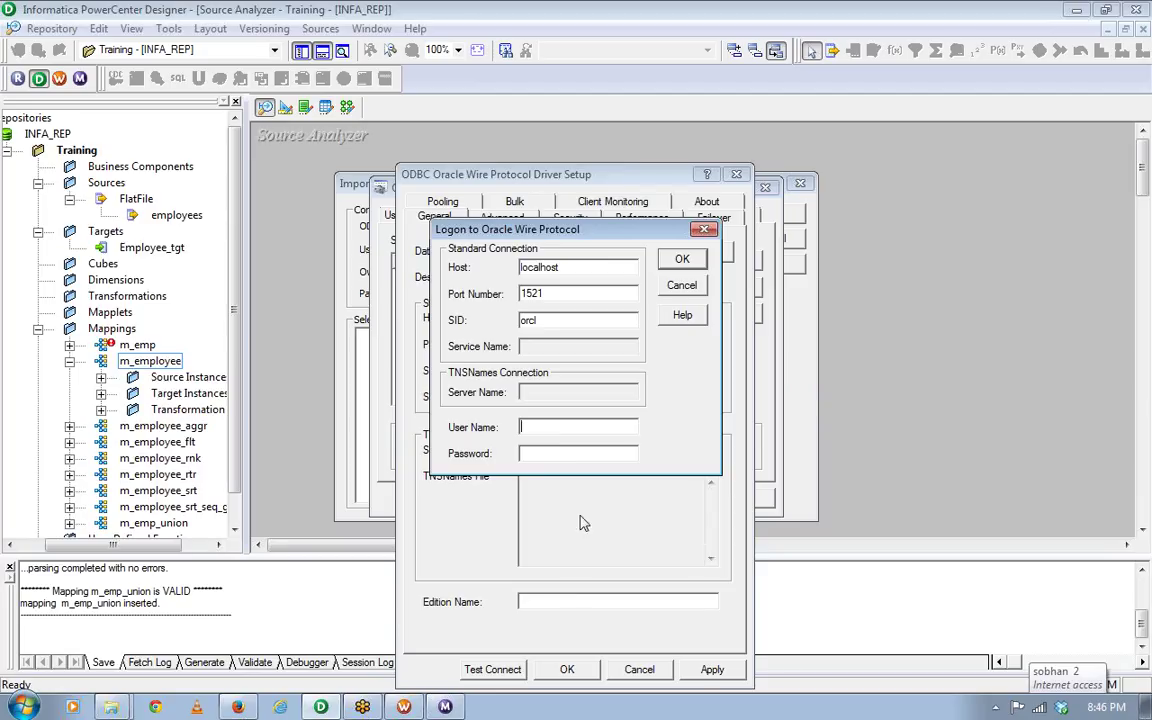
click(520, 427)
click(680, 259)
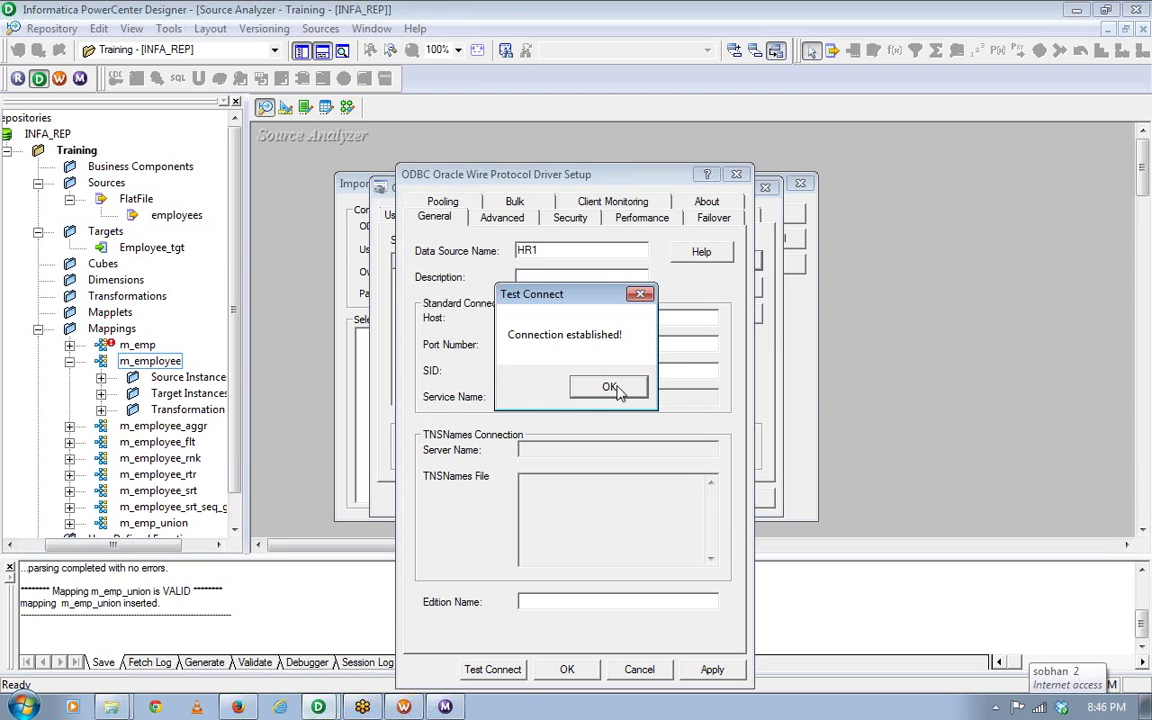
click(619, 392)
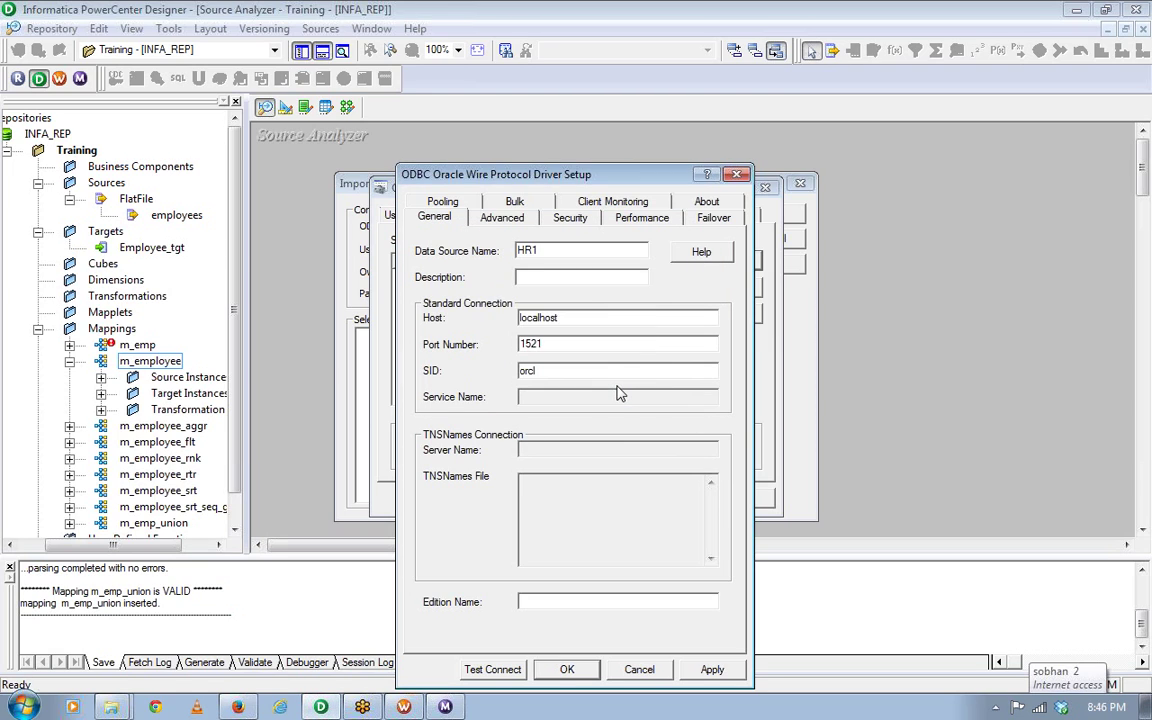
Try again to save the HR1 system data source, check its advanced driver options, and cancel the setup.
click(708, 672)
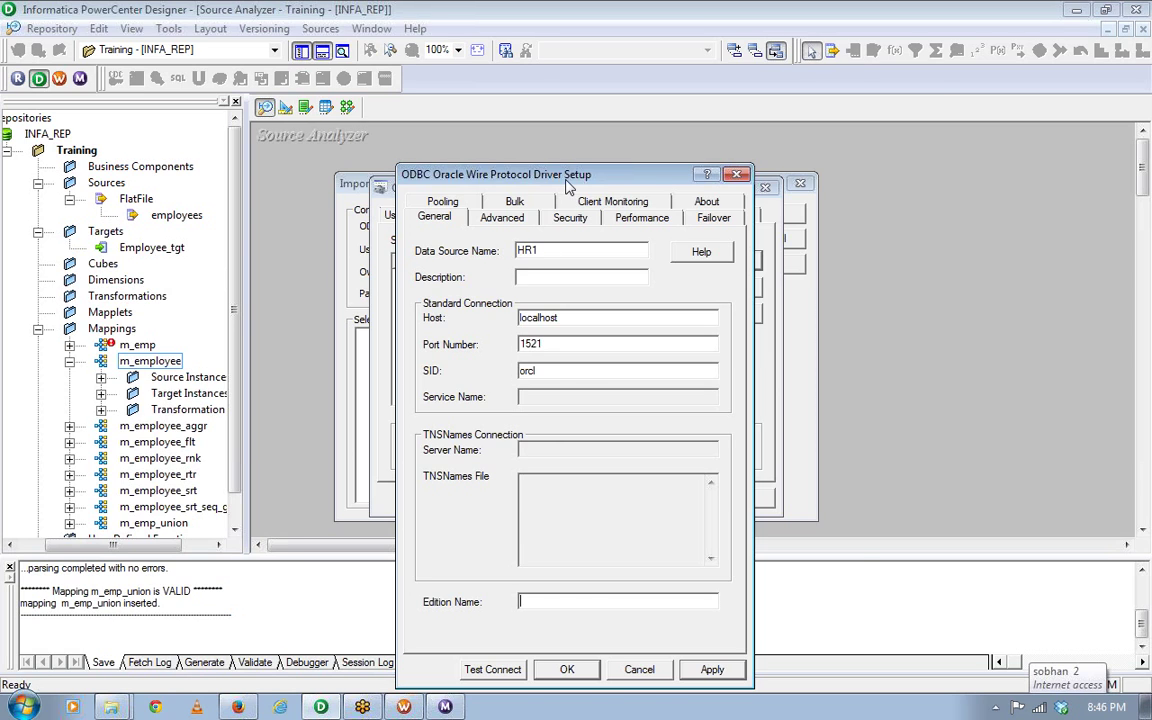
drag(510, 172, 716, 72)
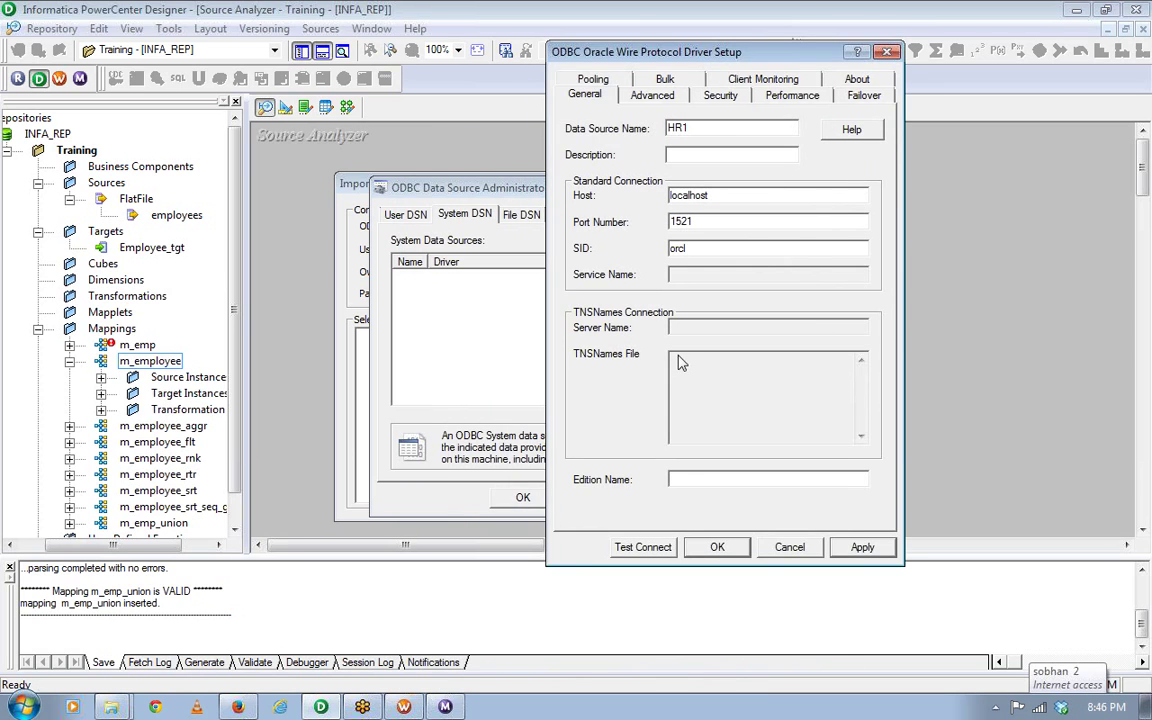
click(718, 547)
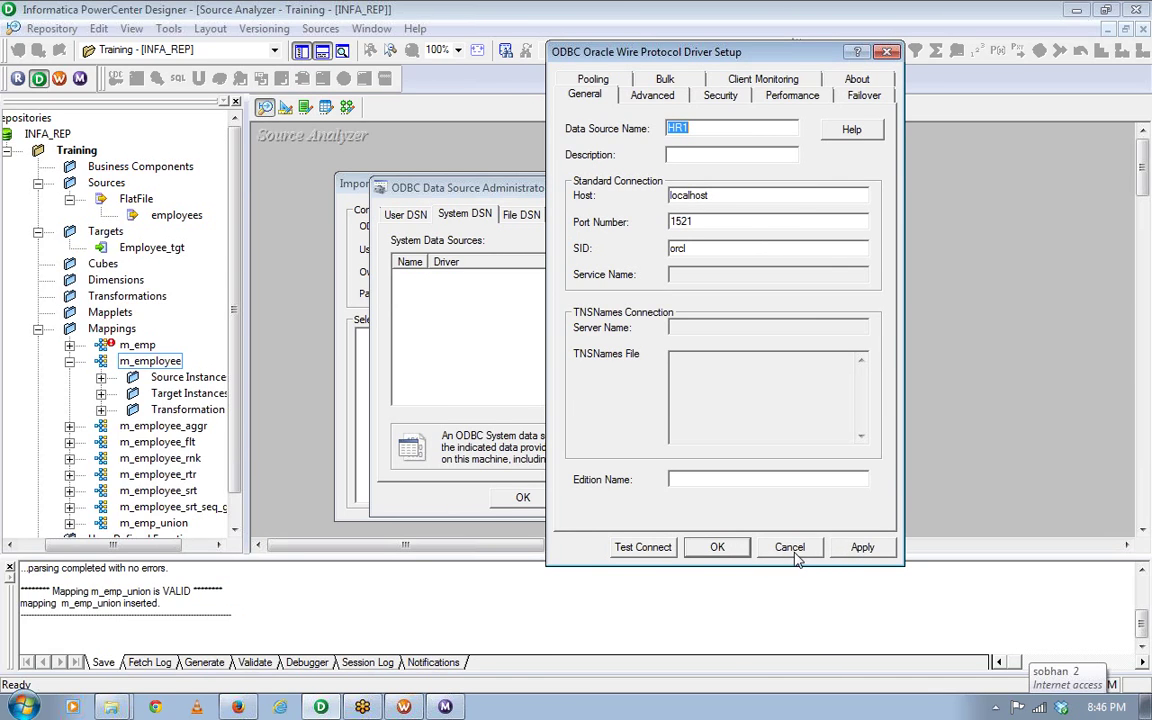
click(860, 547)
click(645, 95)
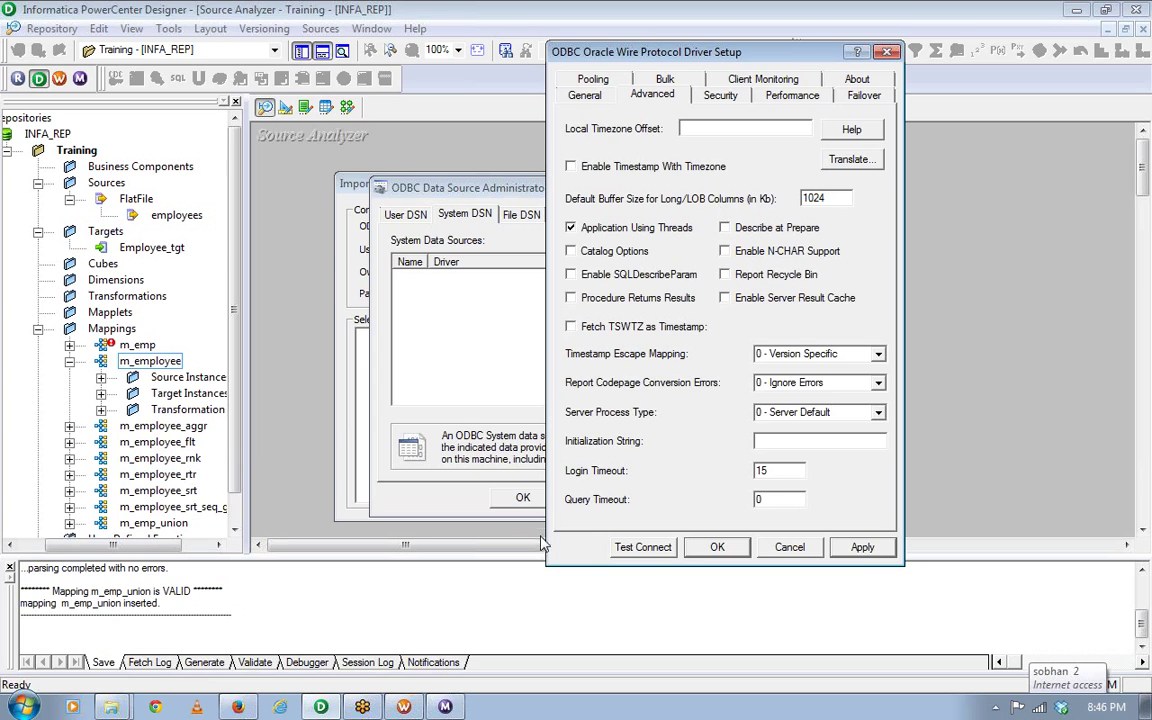
click(805, 547)
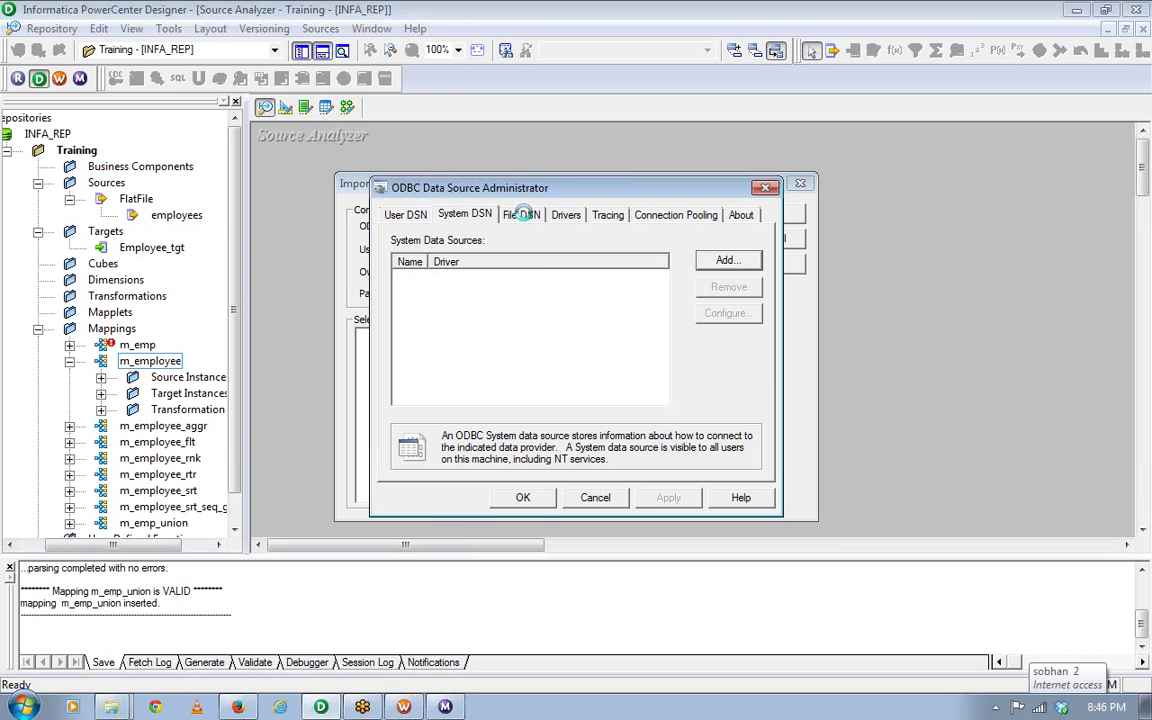
Examine the file data sources and the installed ODBC drivers, including DataDirect 6.1 Oracle Wire Protocol, and close the ODBC administrator.
click(527, 219)
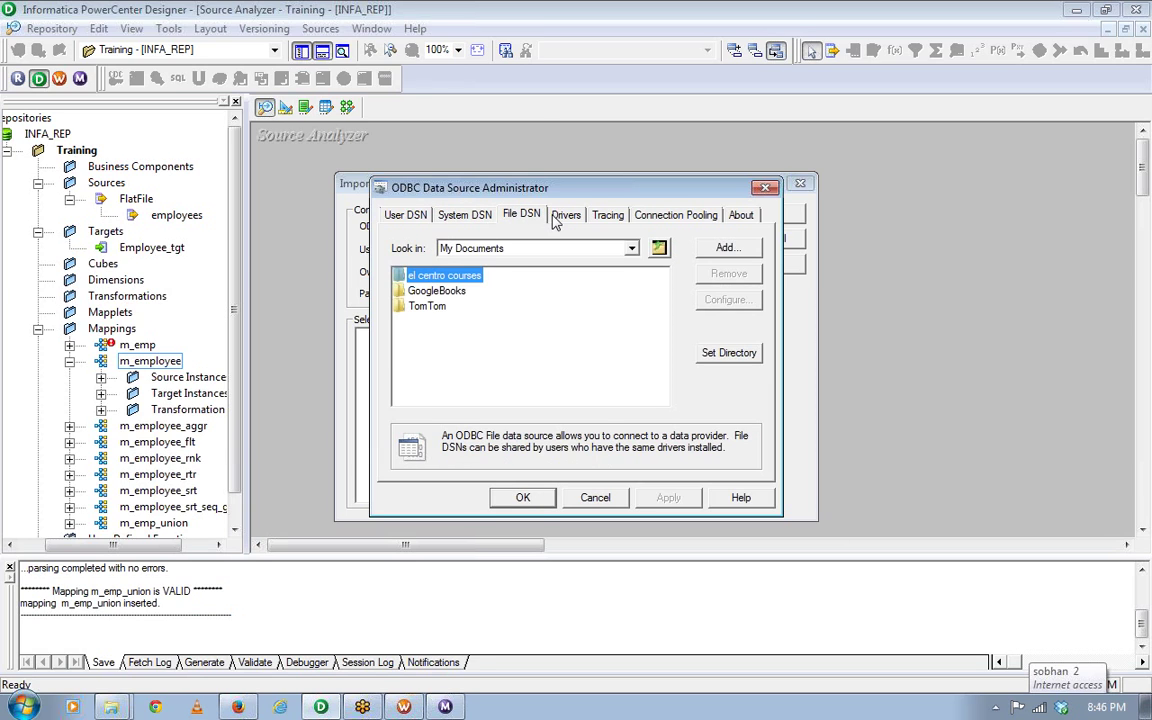
click(562, 218)
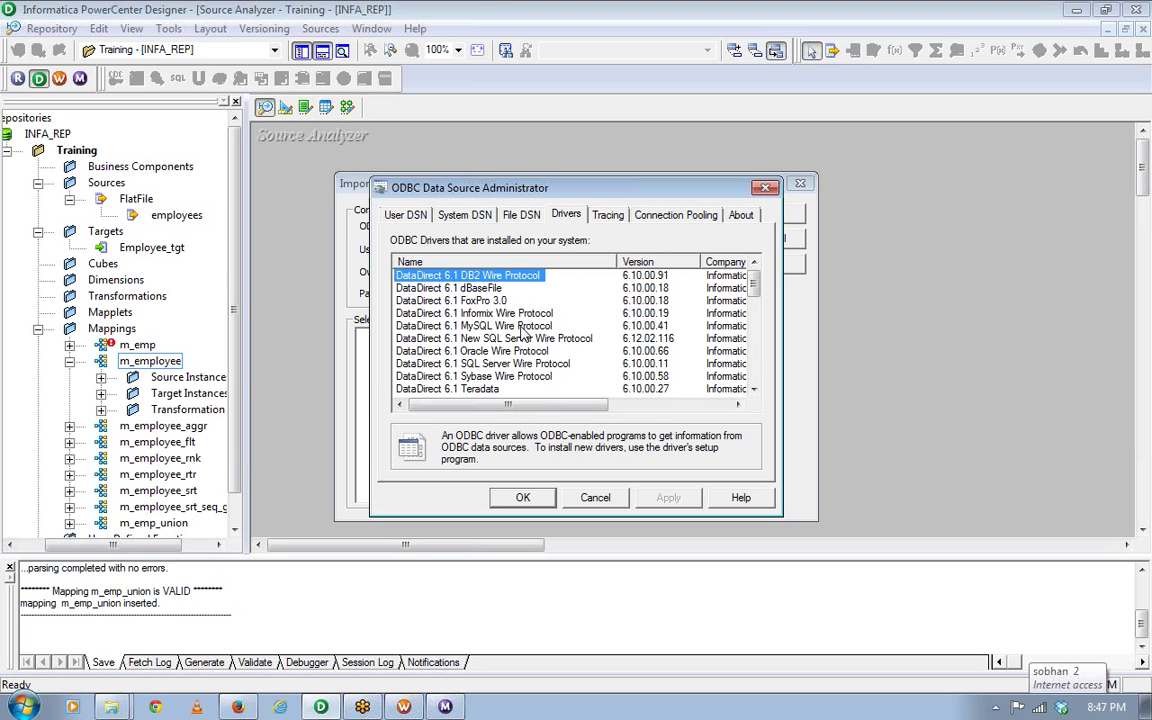
click(754, 389)
click(754, 389)
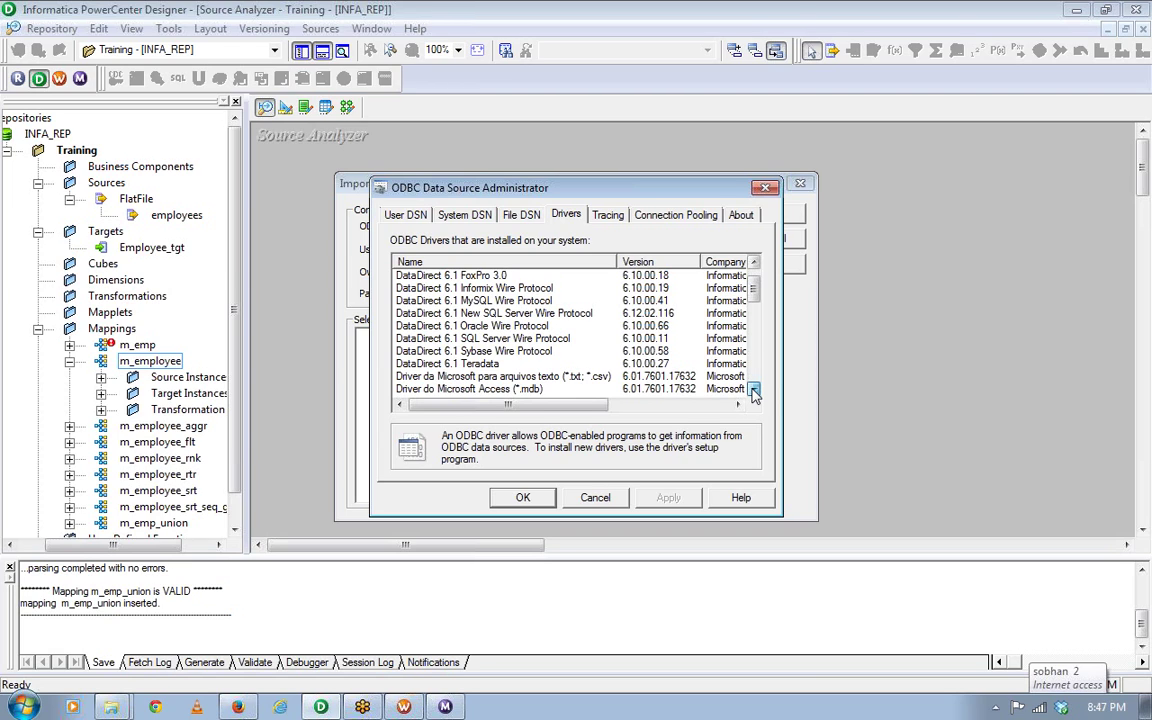
click(475, 325)
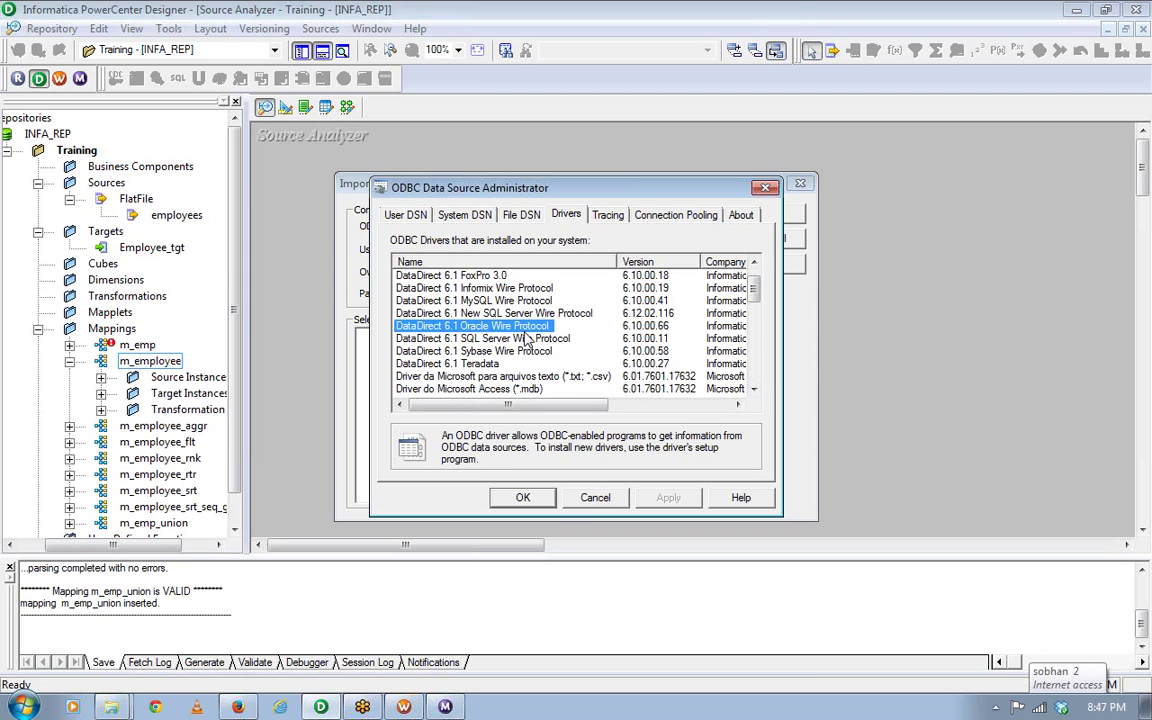
click(525, 499)
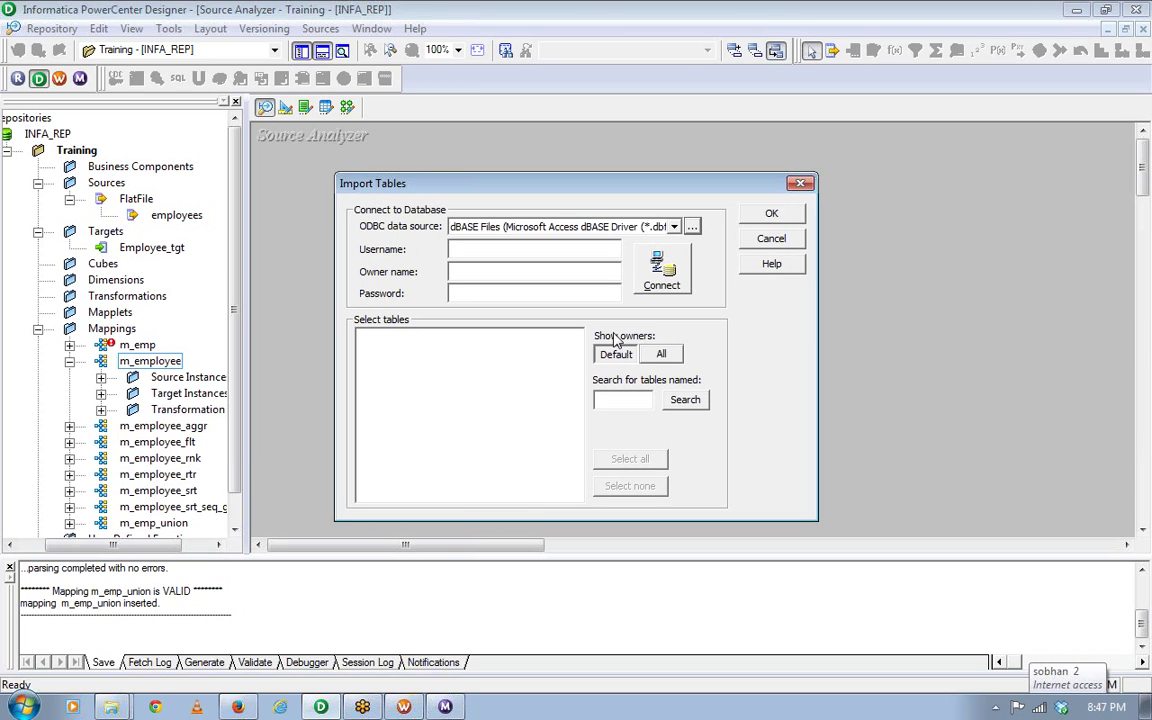
Reopen the ODBC administrator from the table import and create a user data source with the DataDirect 6.1 Oracle Wire Protocol driver.
click(676, 228)
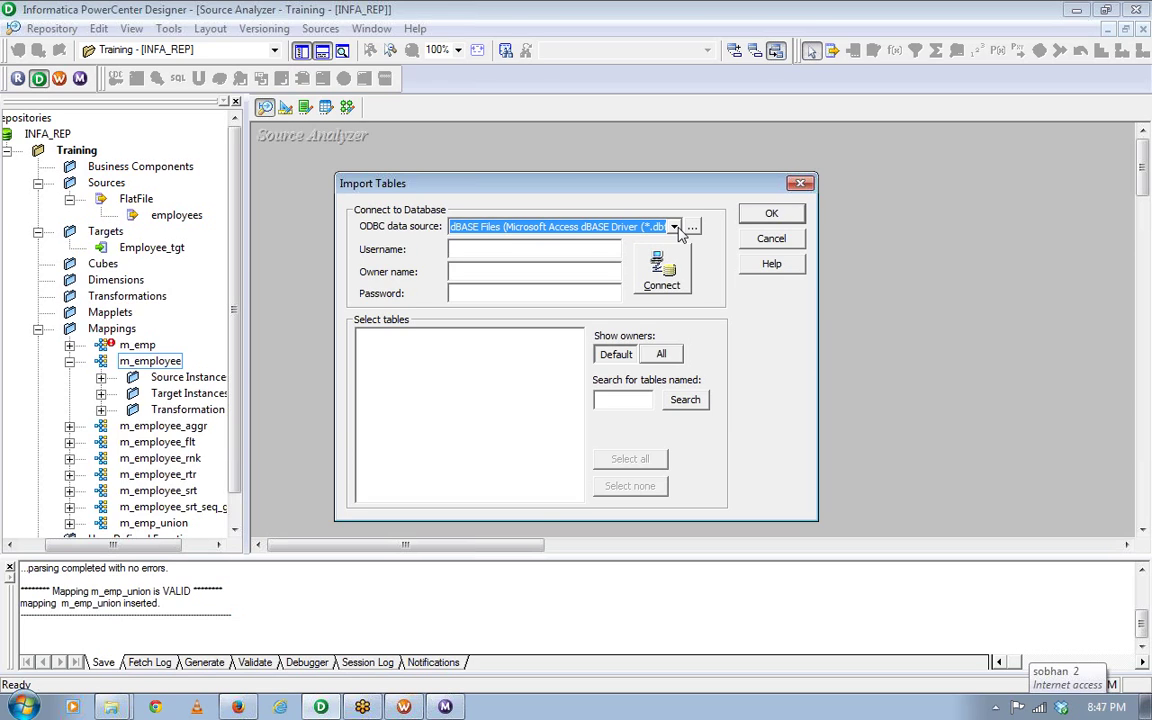
click(692, 227)
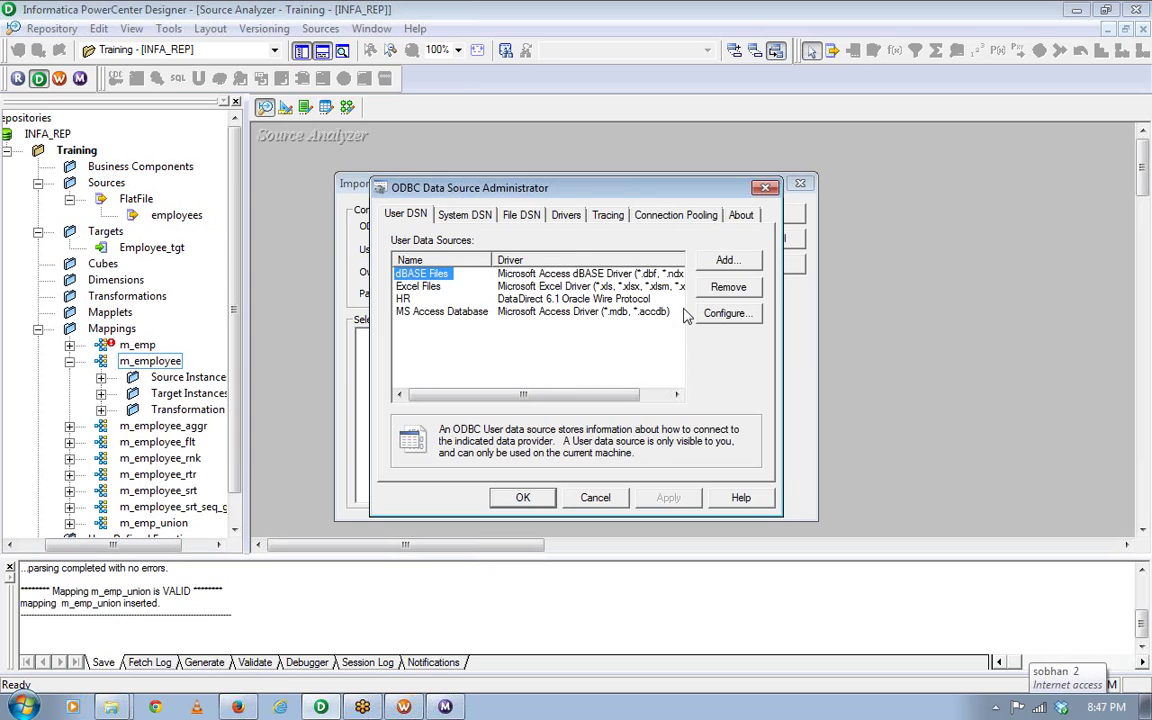
click(728, 263)
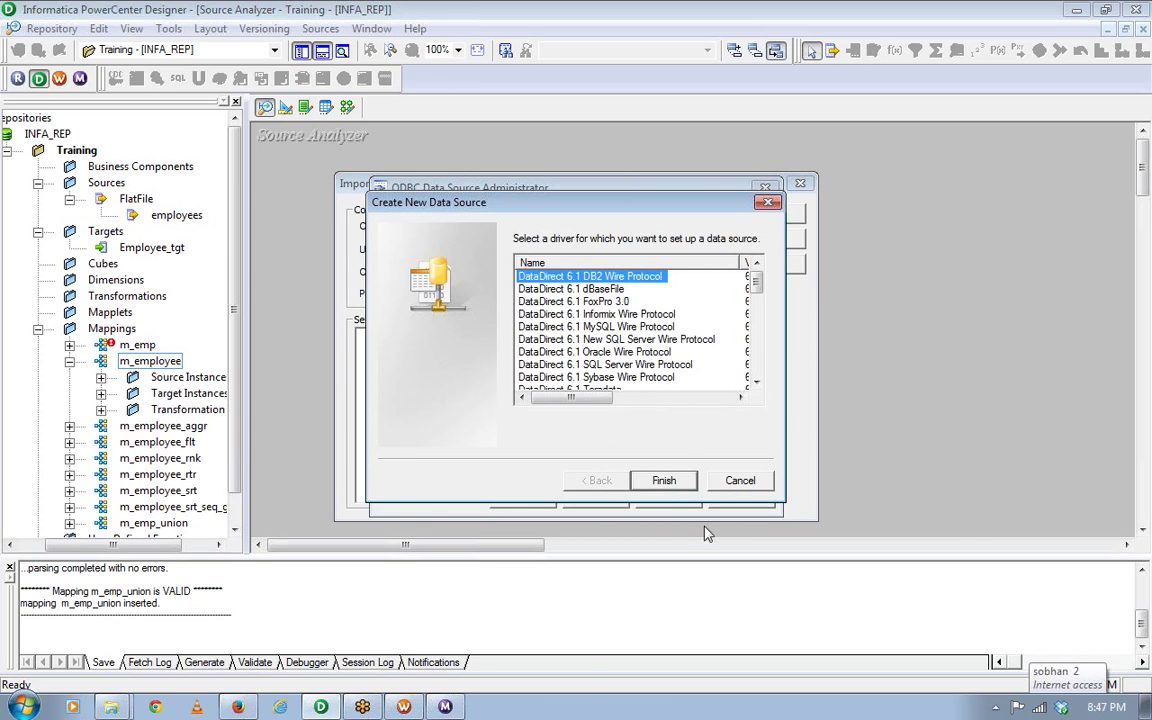
click(720, 481)
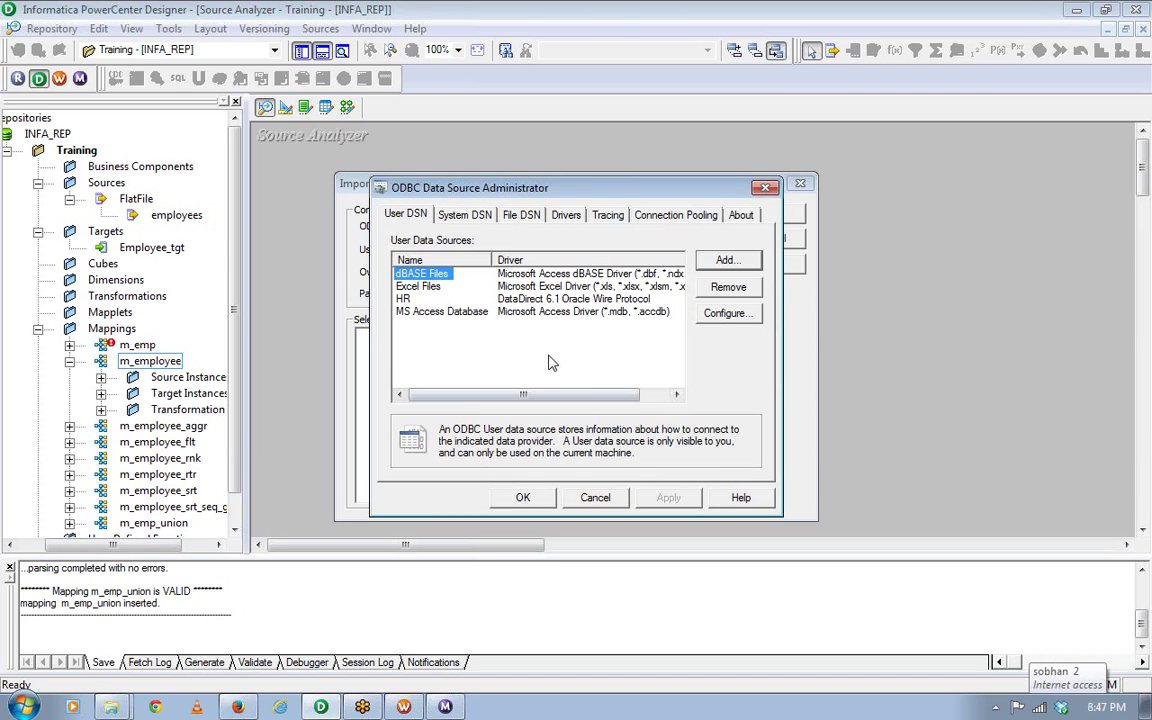
click(722, 262)
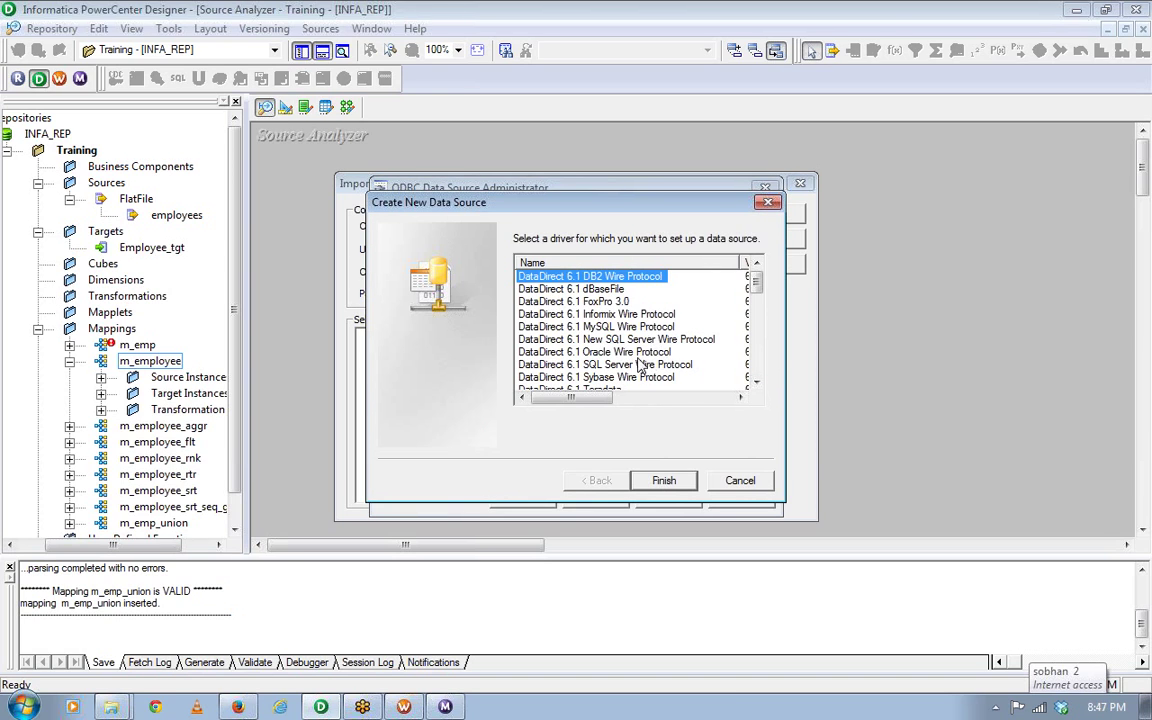
click(585, 352)
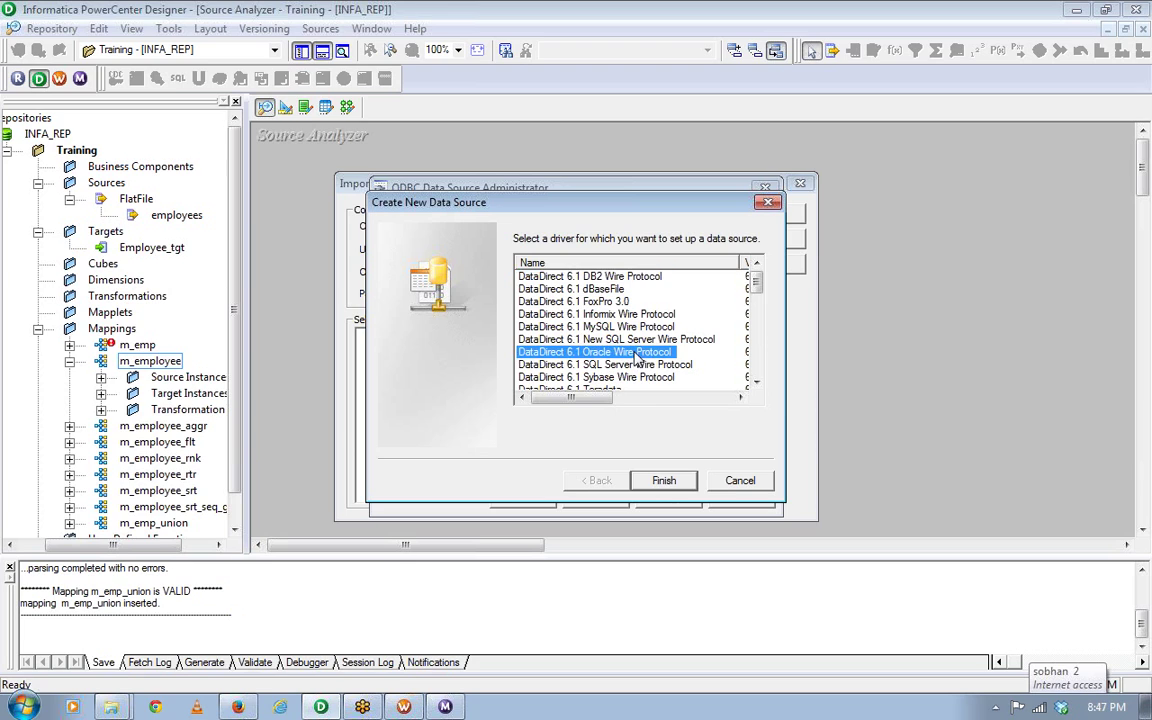
click(664, 482)
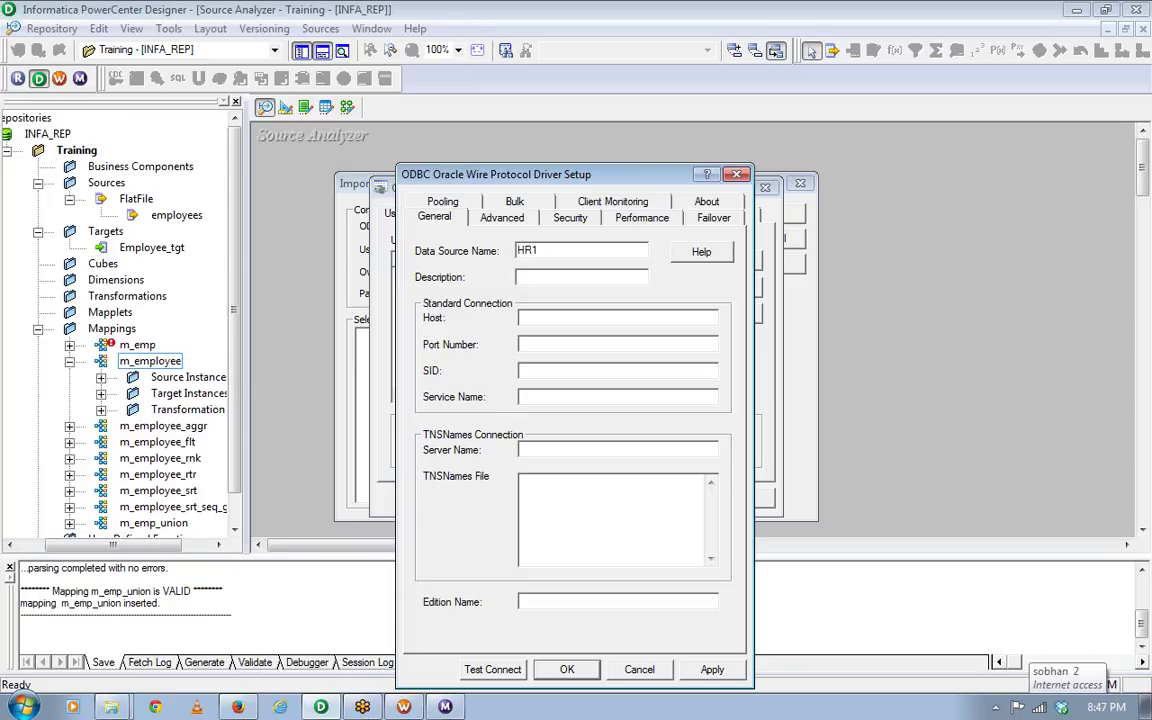
Name the user data source HR1, set host localhost, port 1521 and SID orcl, and save it.
text(localhost)
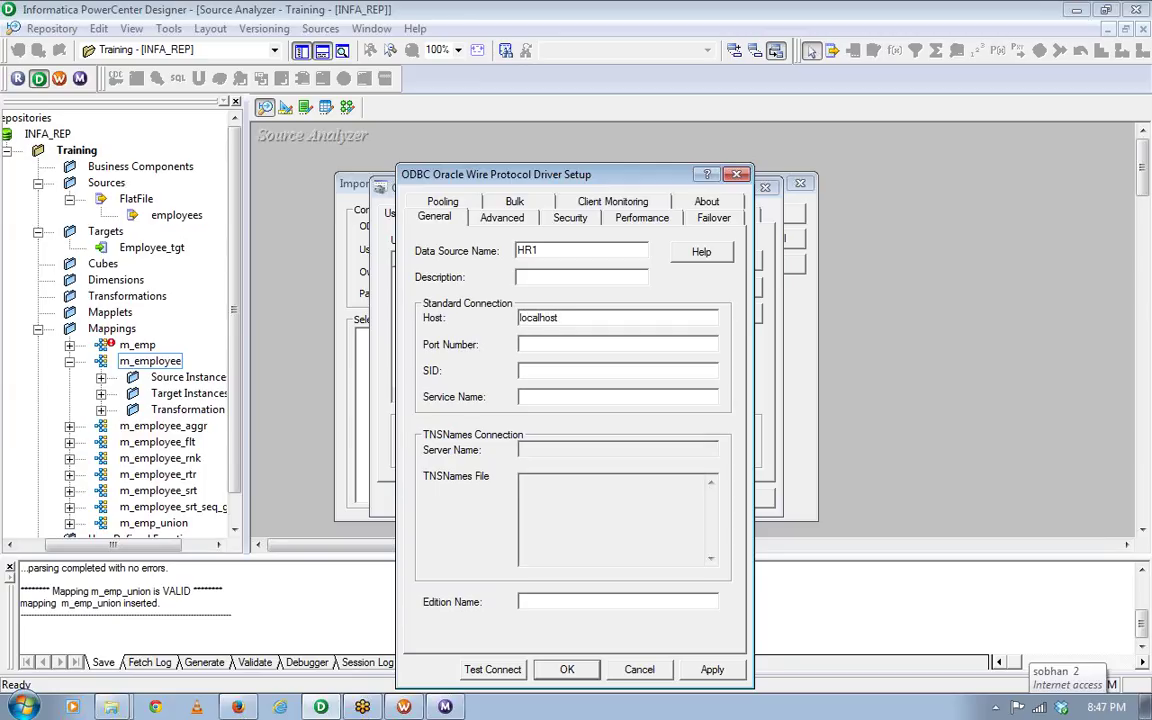
text(152)
text(orcl)
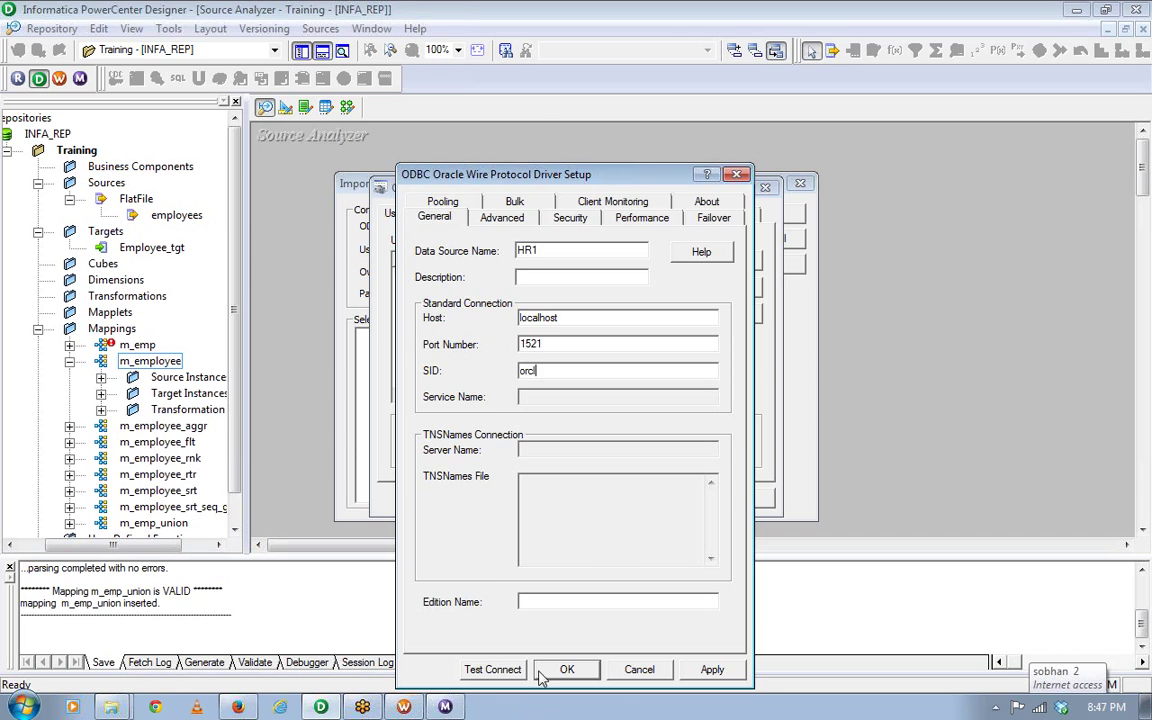
click(711, 670)
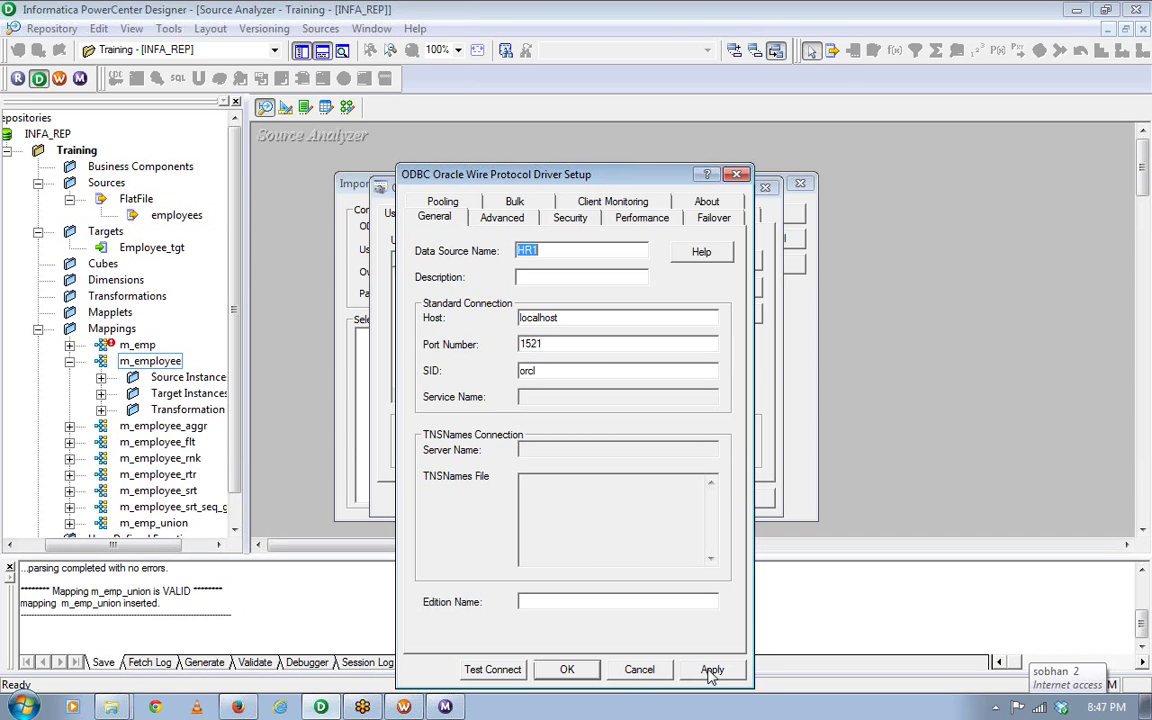
click(555, 670)
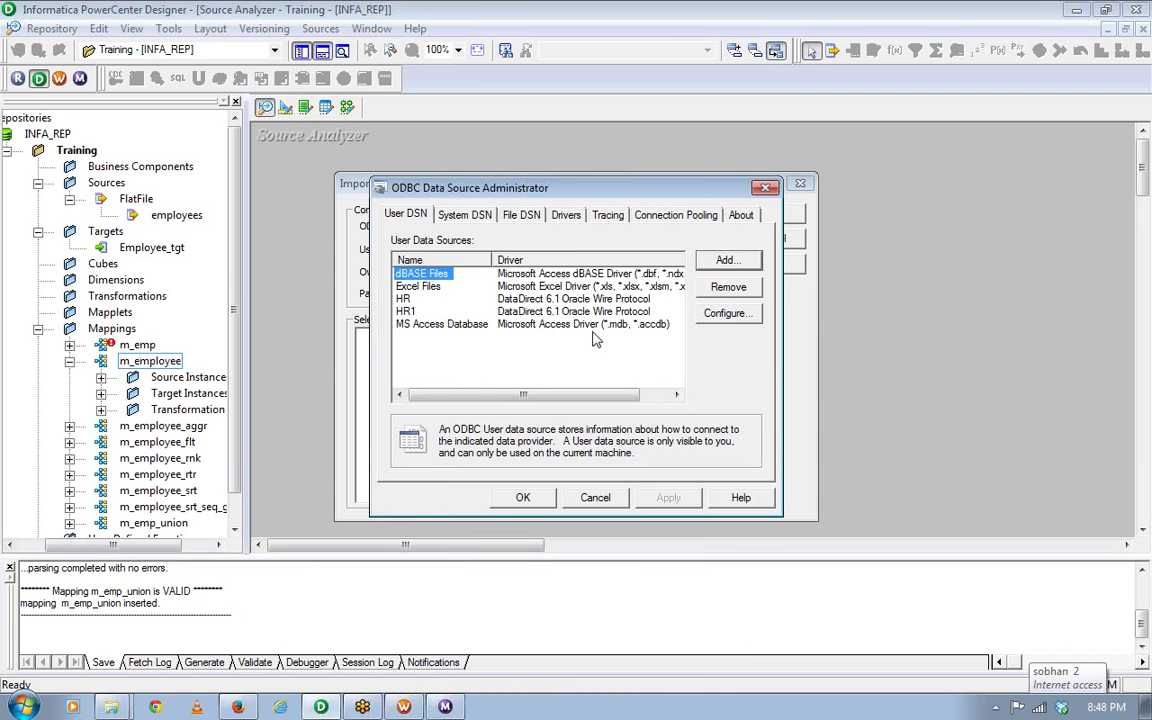
click(411, 312)
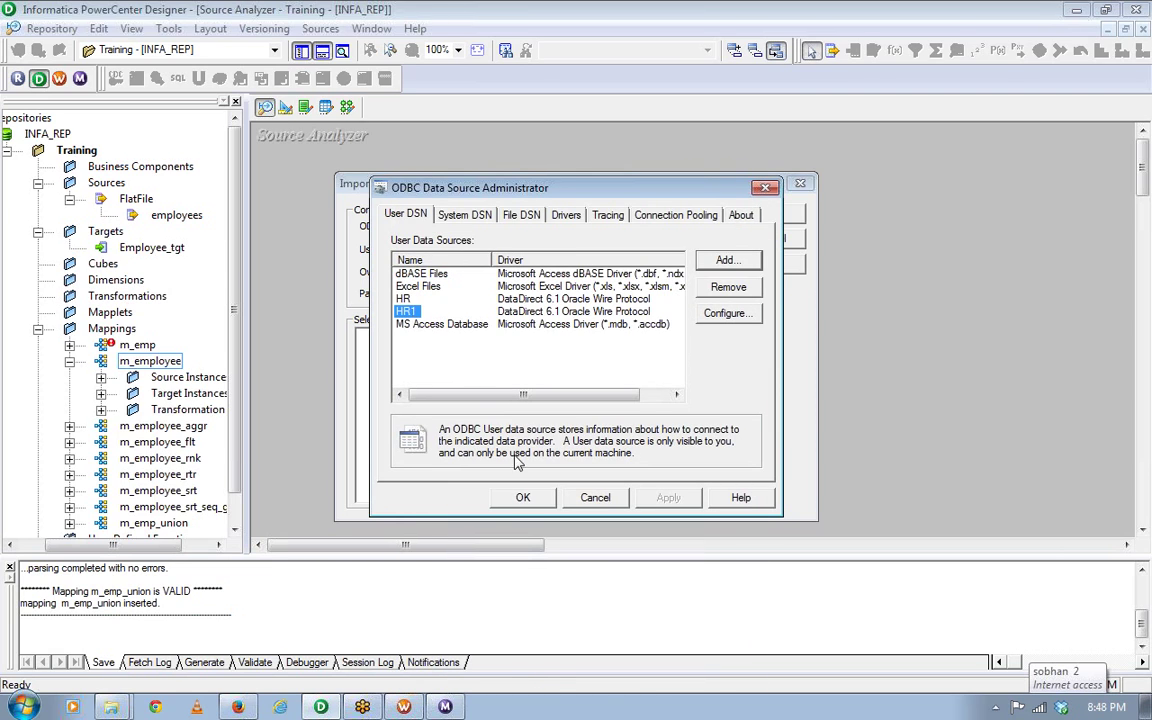
click(514, 496)
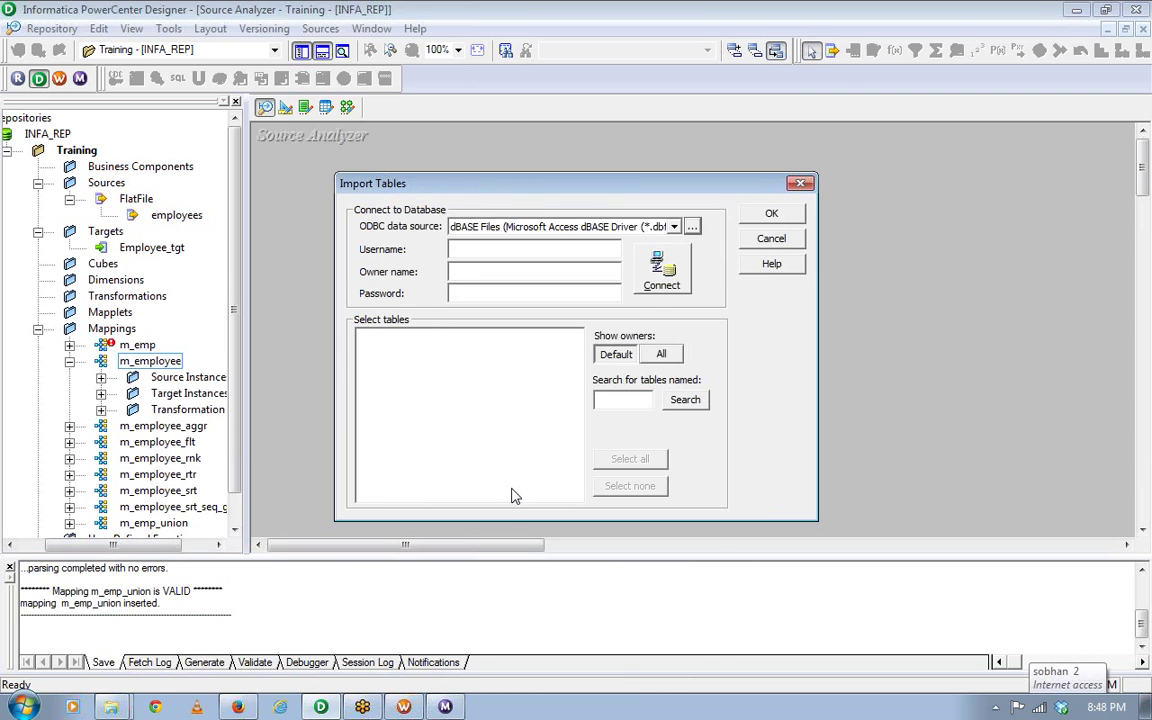
Connect the table import to the HR1 data source with user name hr and the account password, and expand the HR schema.
click(674, 227)
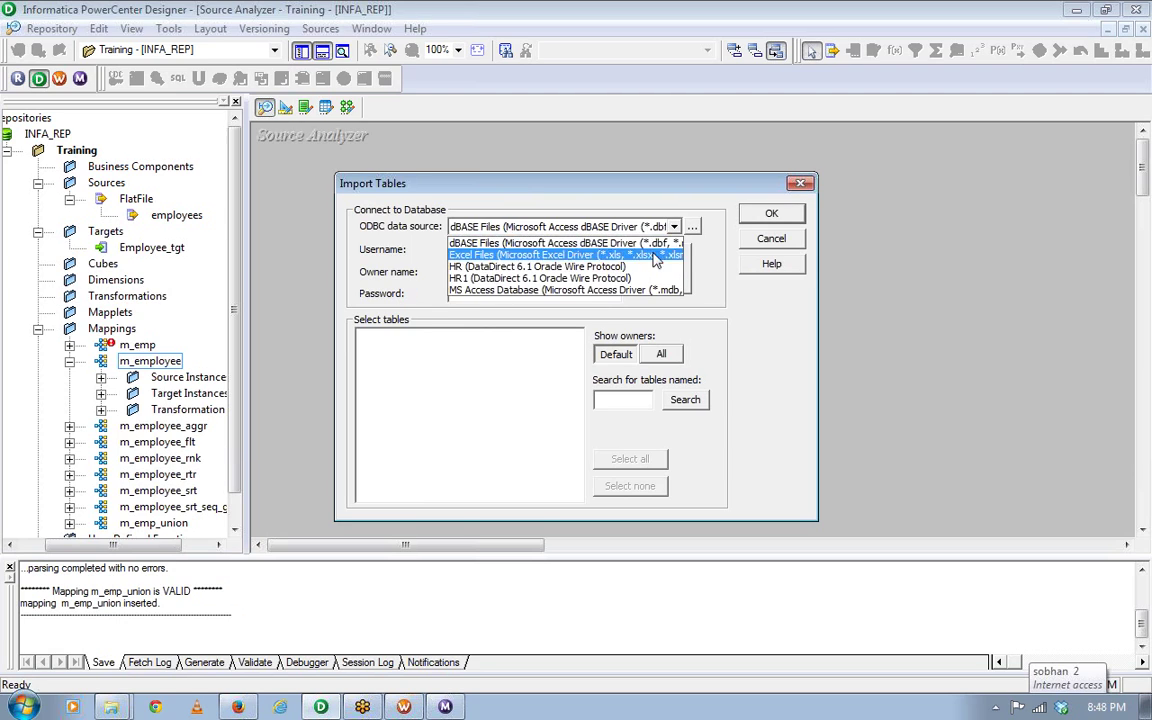
click(540, 258)
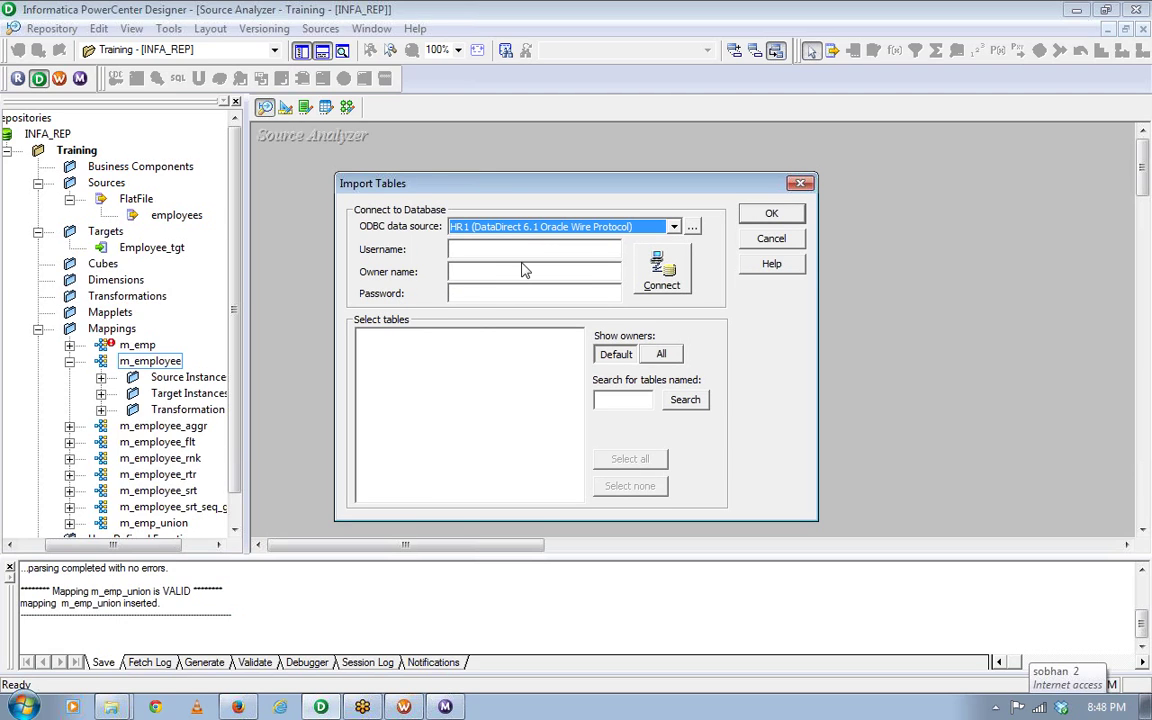
click(480, 249)
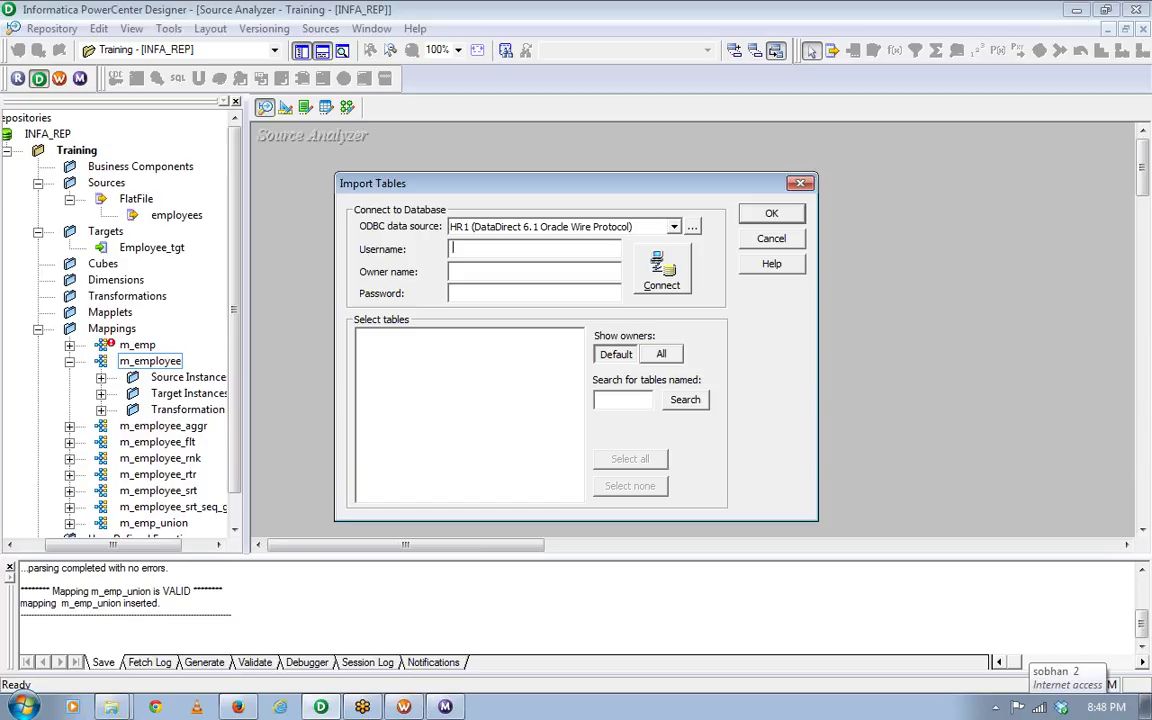
key(Tab)
click(652, 284)
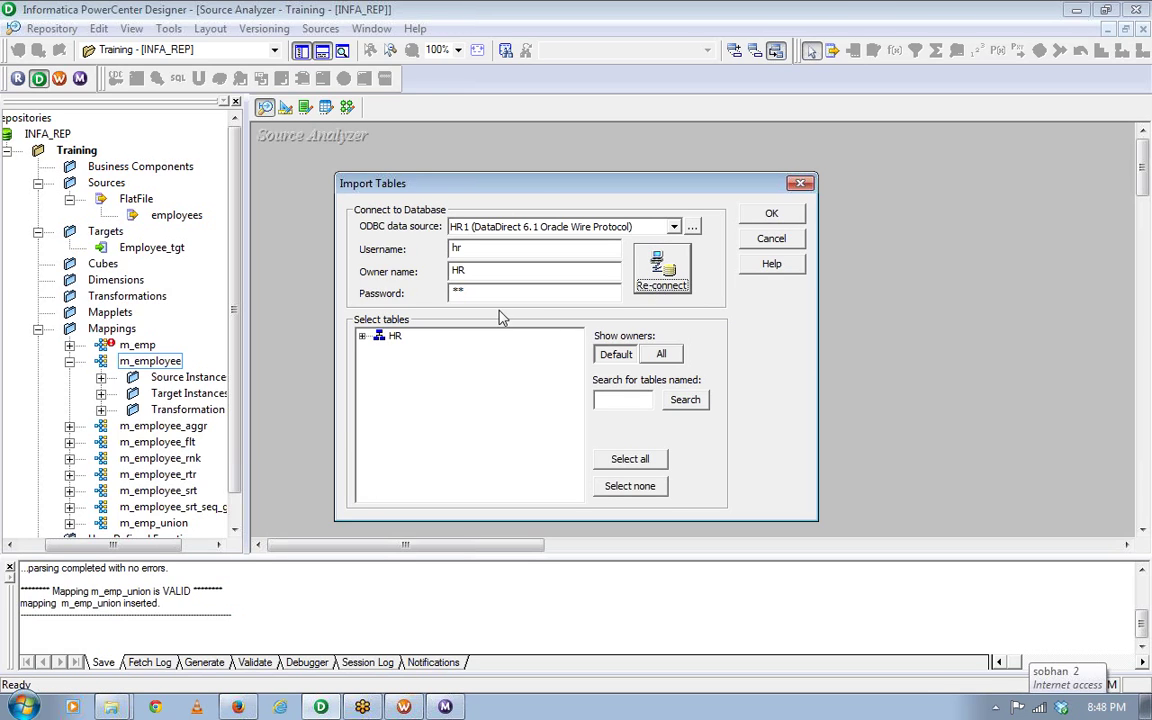
click(361, 337)
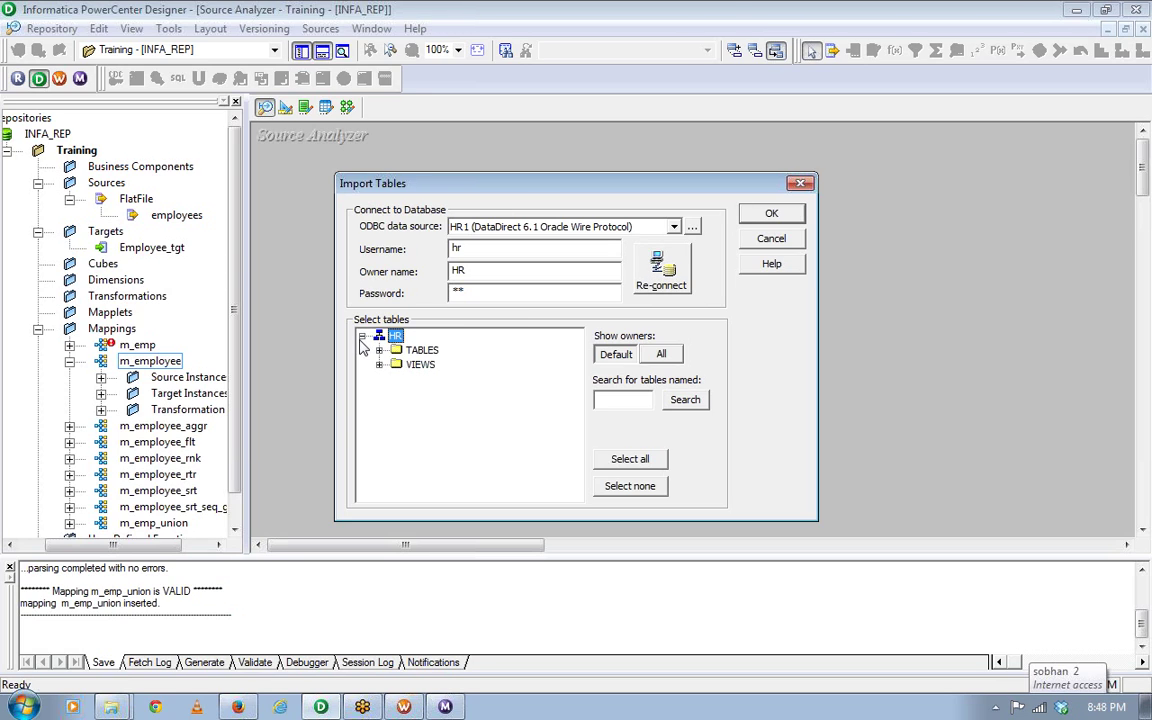
Expand the HR schema's tables in the import, and log in to SQL Plus as hr with the account password.
click(379, 351)
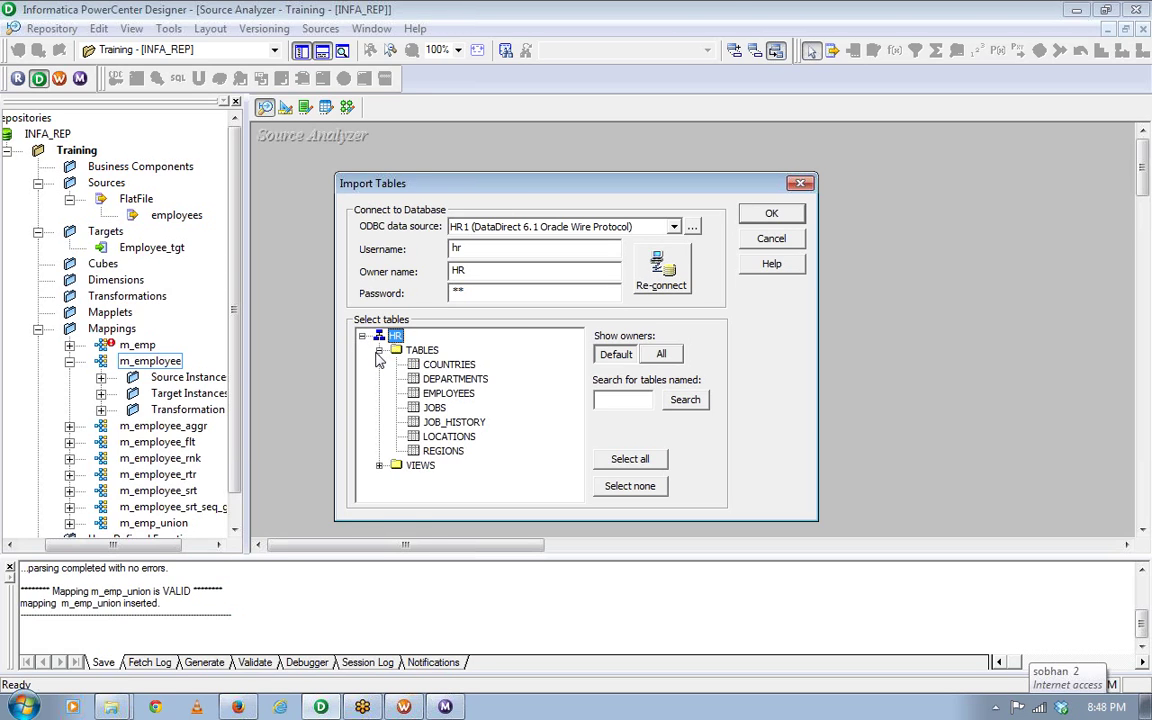
click(22, 707)
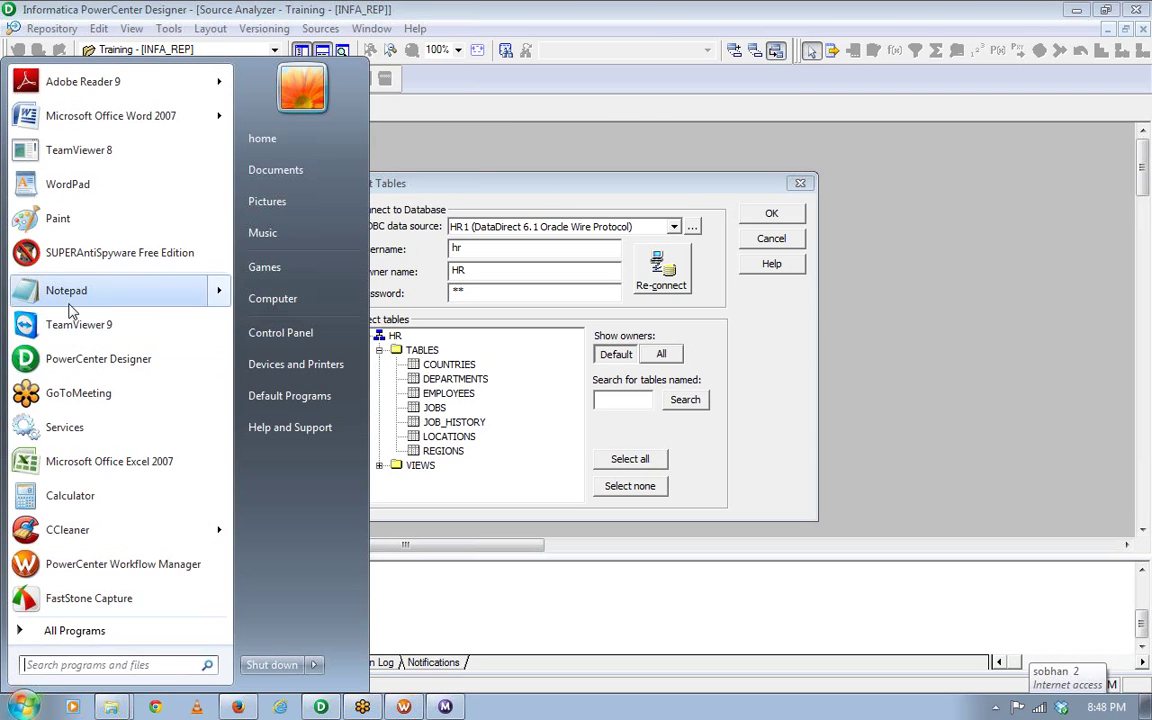
click(34, 632)
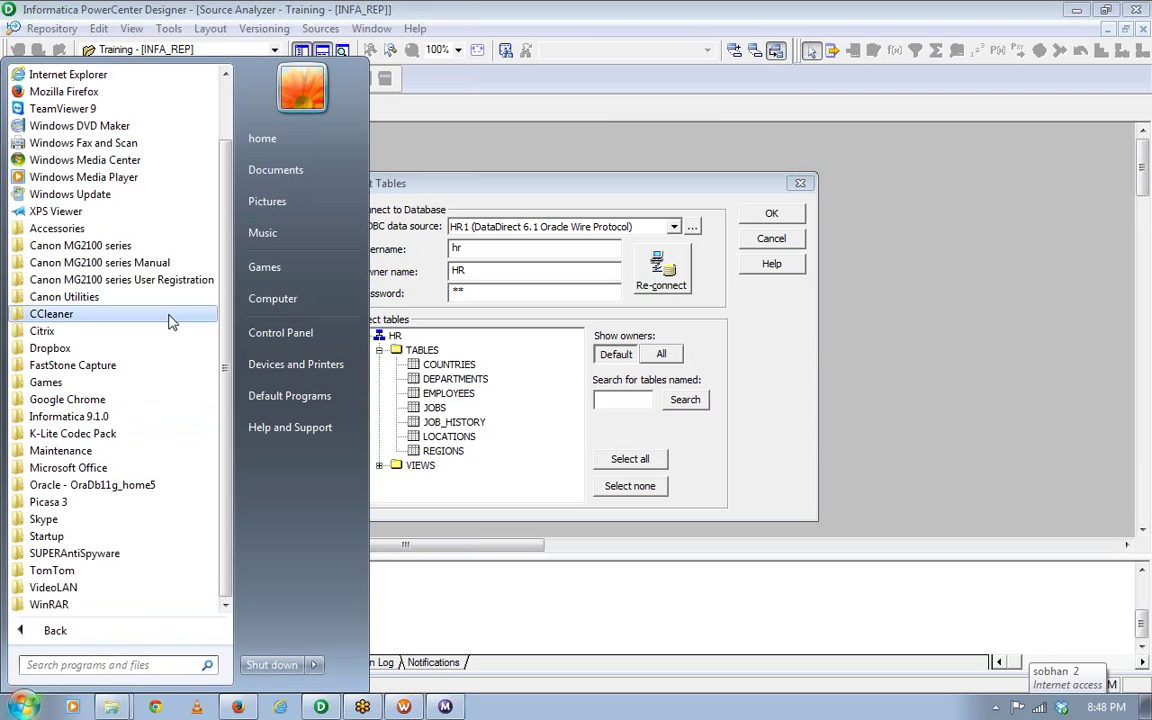
click(150, 485)
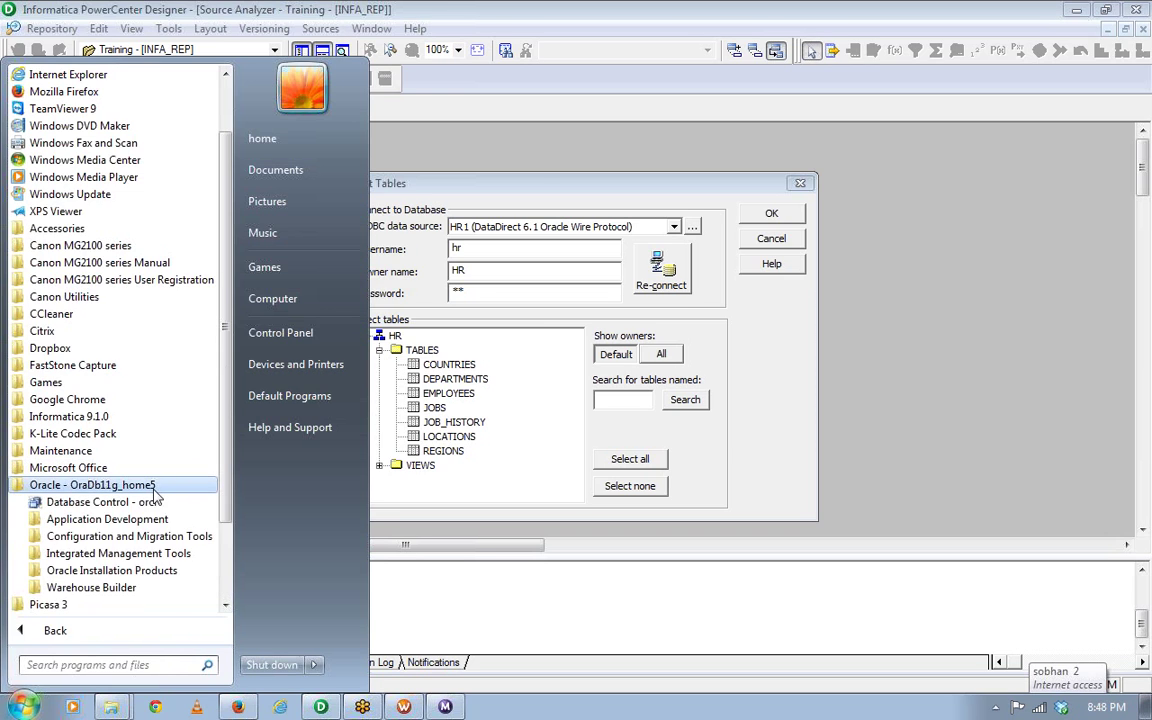
click(108, 520)
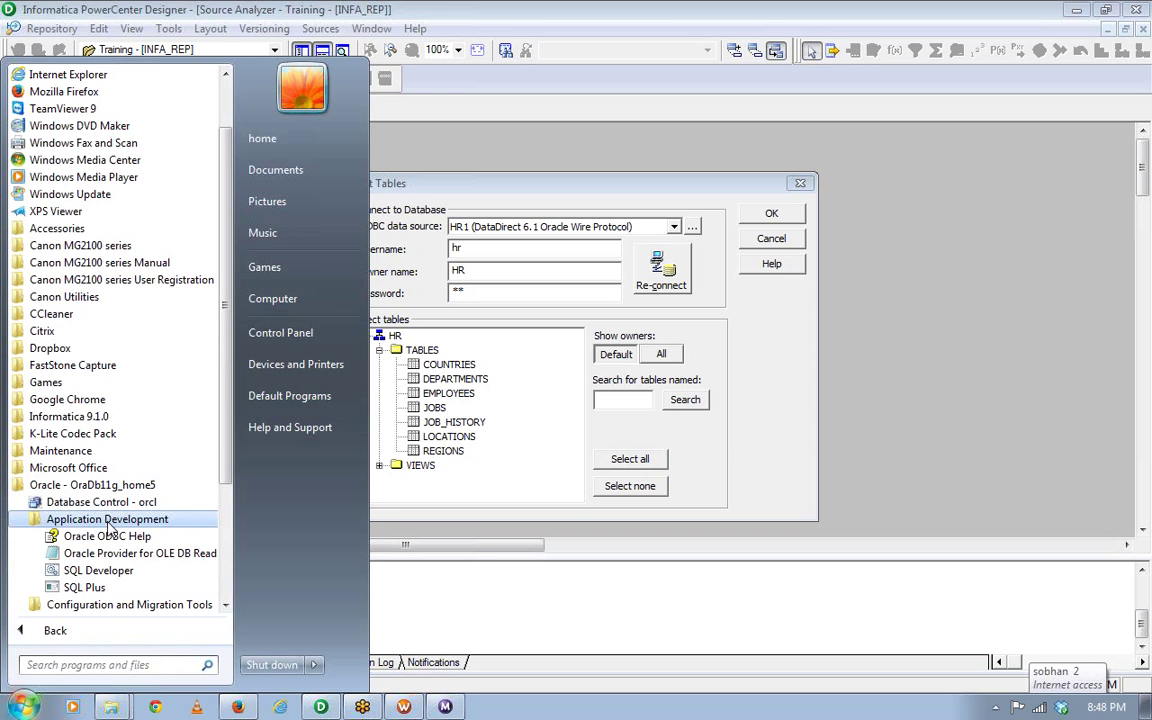
click(86, 588)
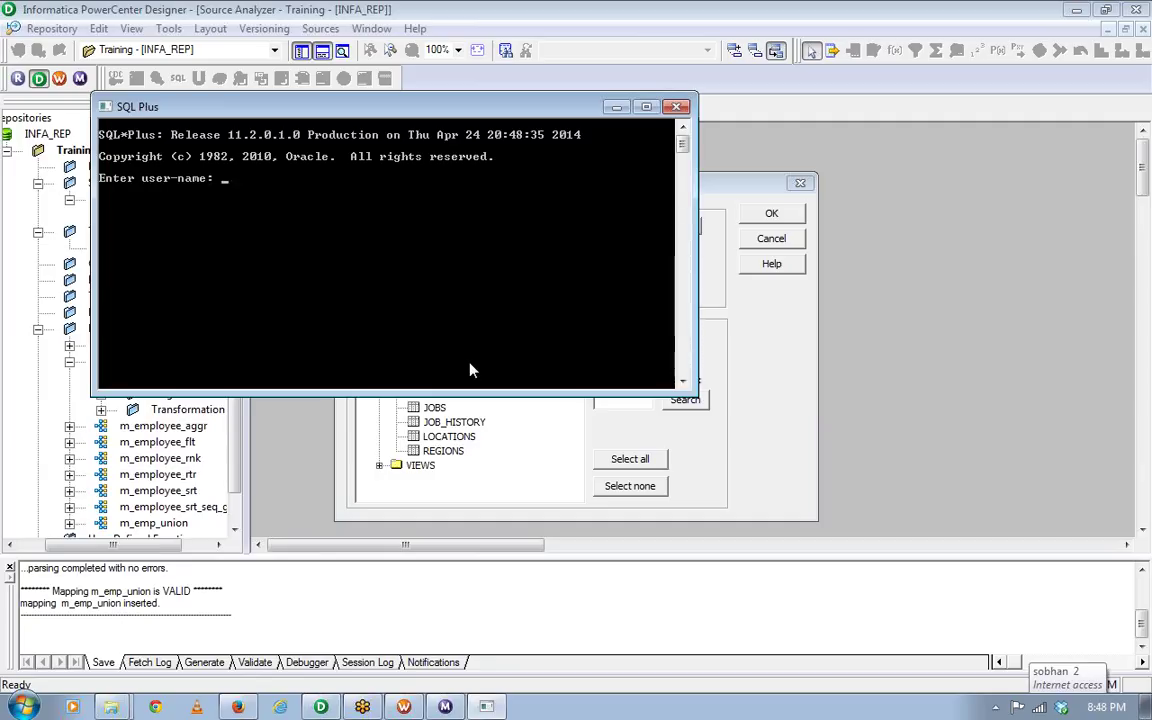
text(hr)
key(Return)
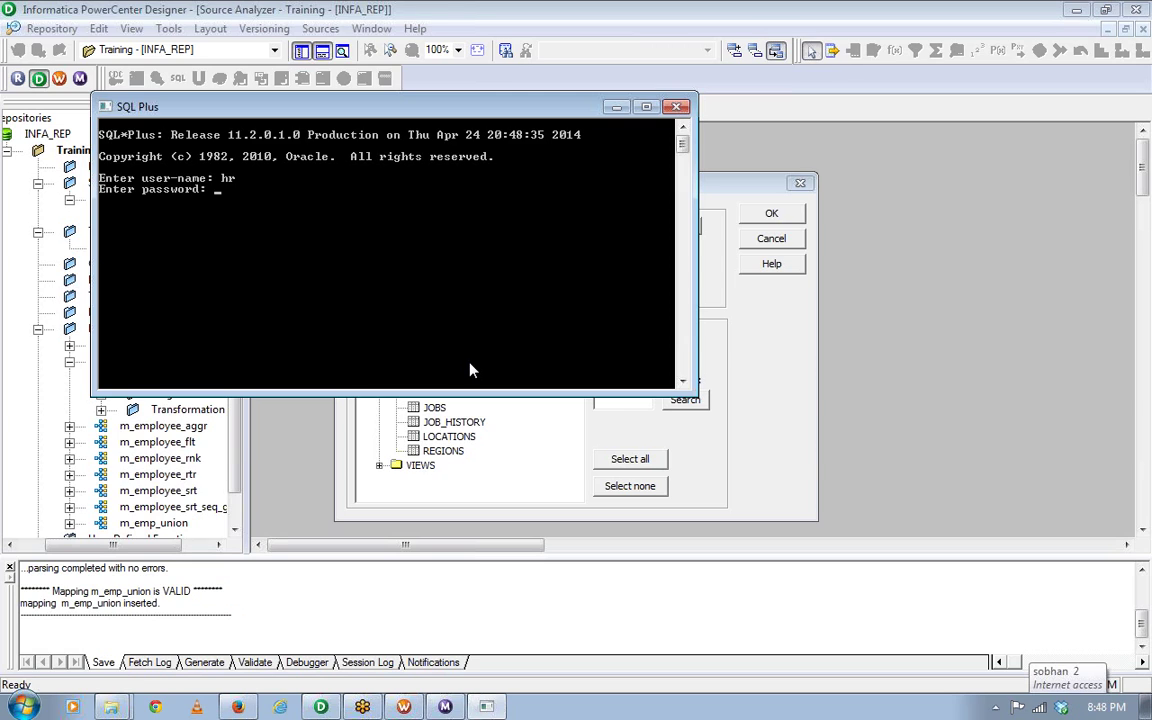
key(Return)
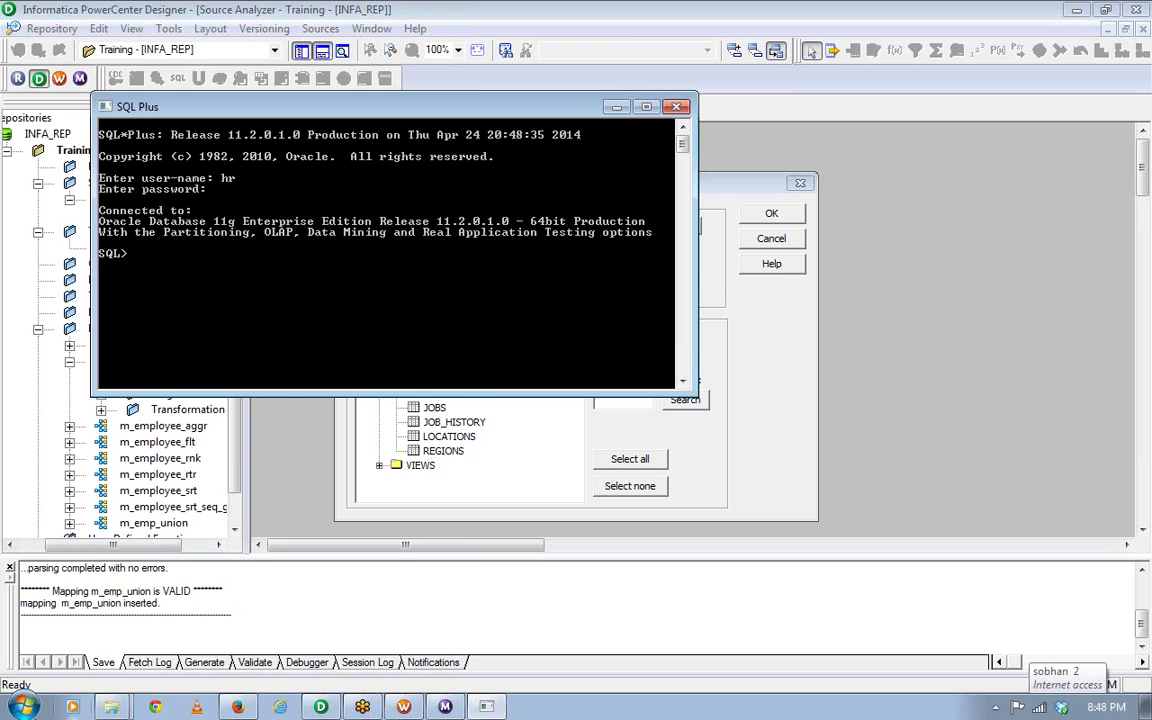
Start a Notepad note with "alter user hr account unlock;" and a second statement that sets the hr account password.
click(22, 707)
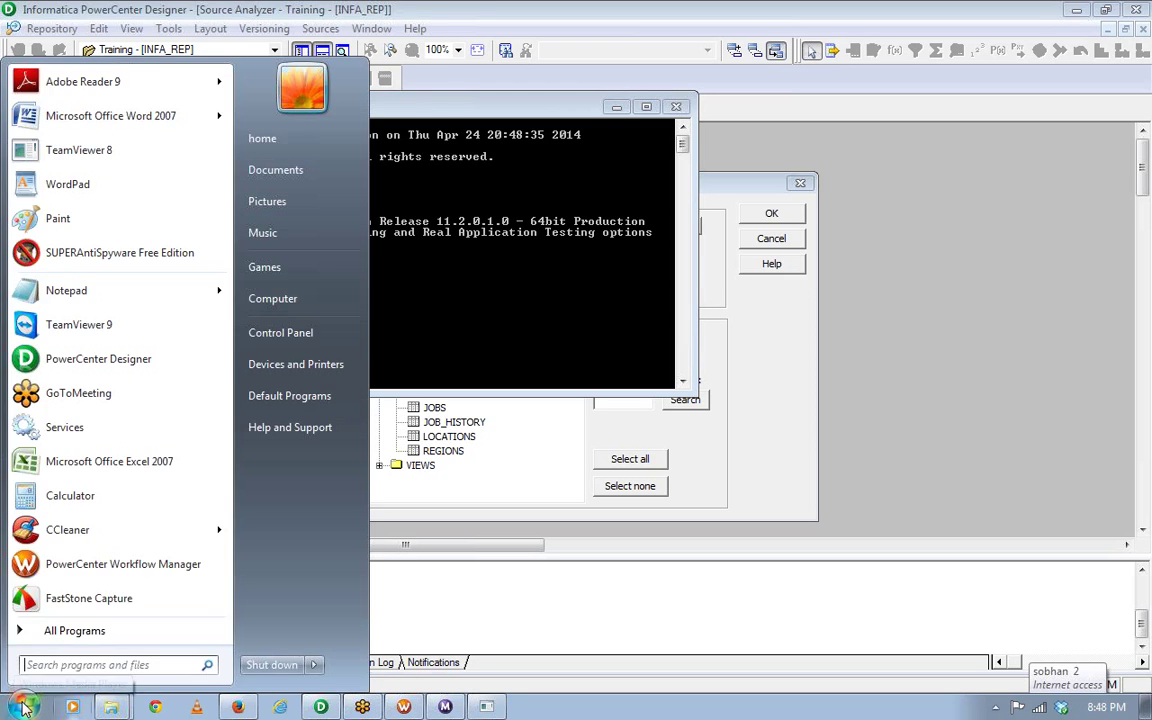
click(66, 298)
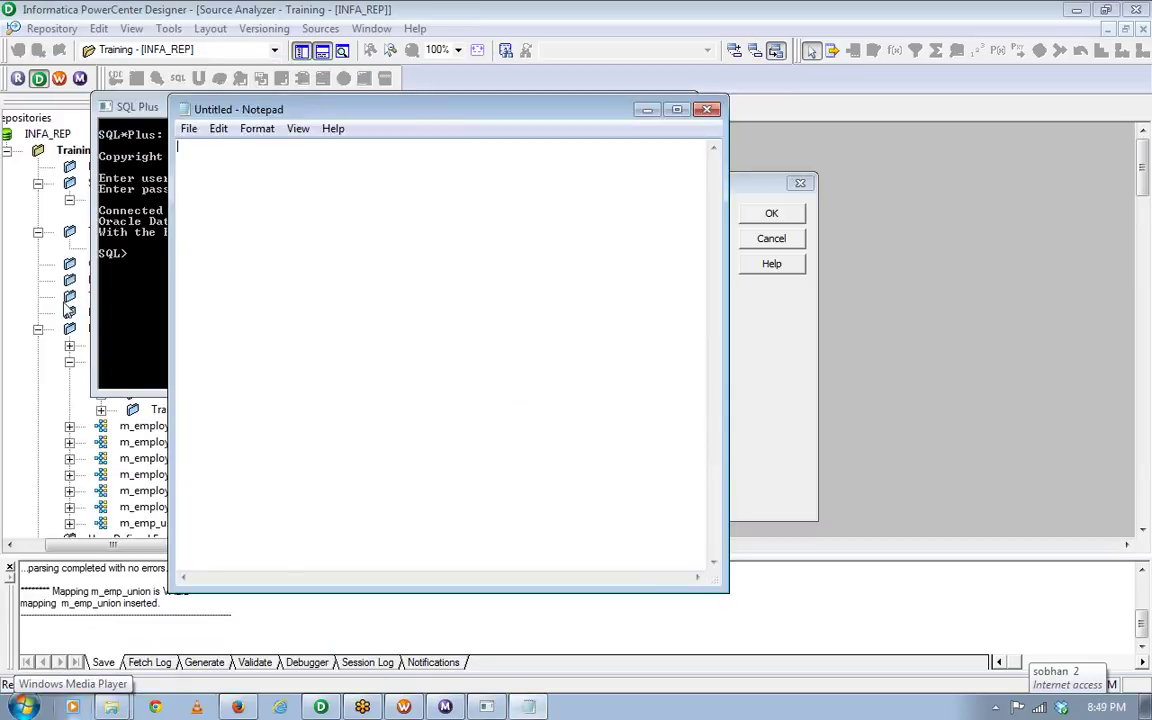
text(alter user)
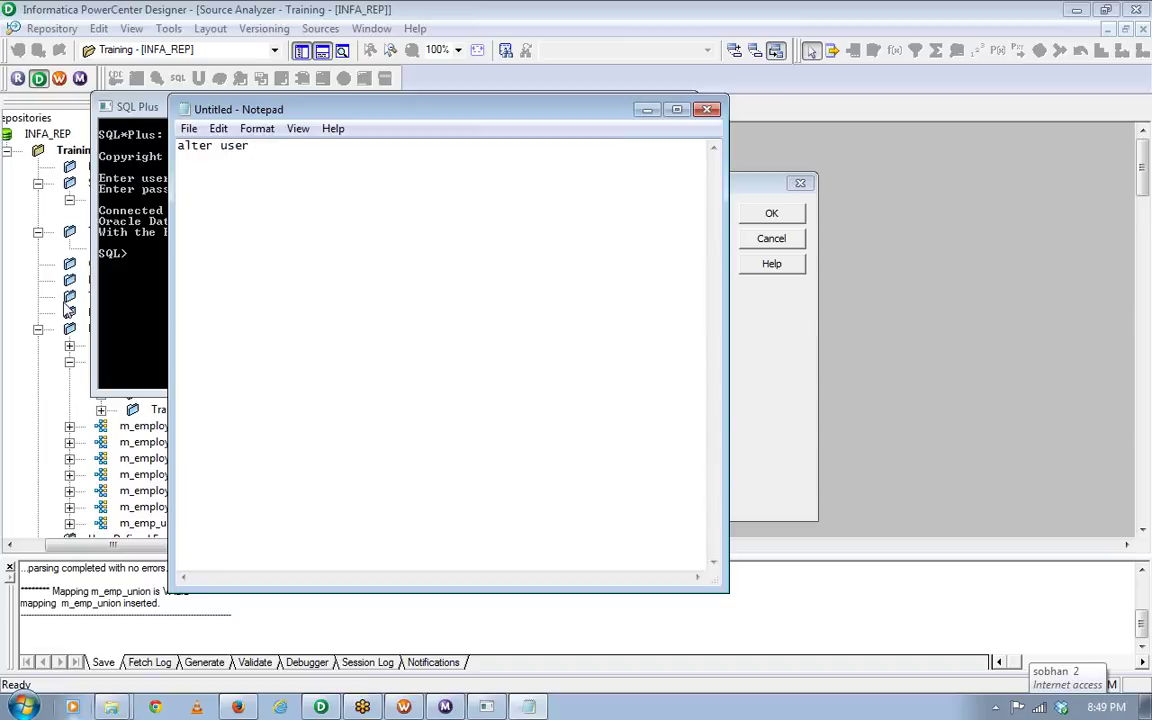
text( hr account unlock; )
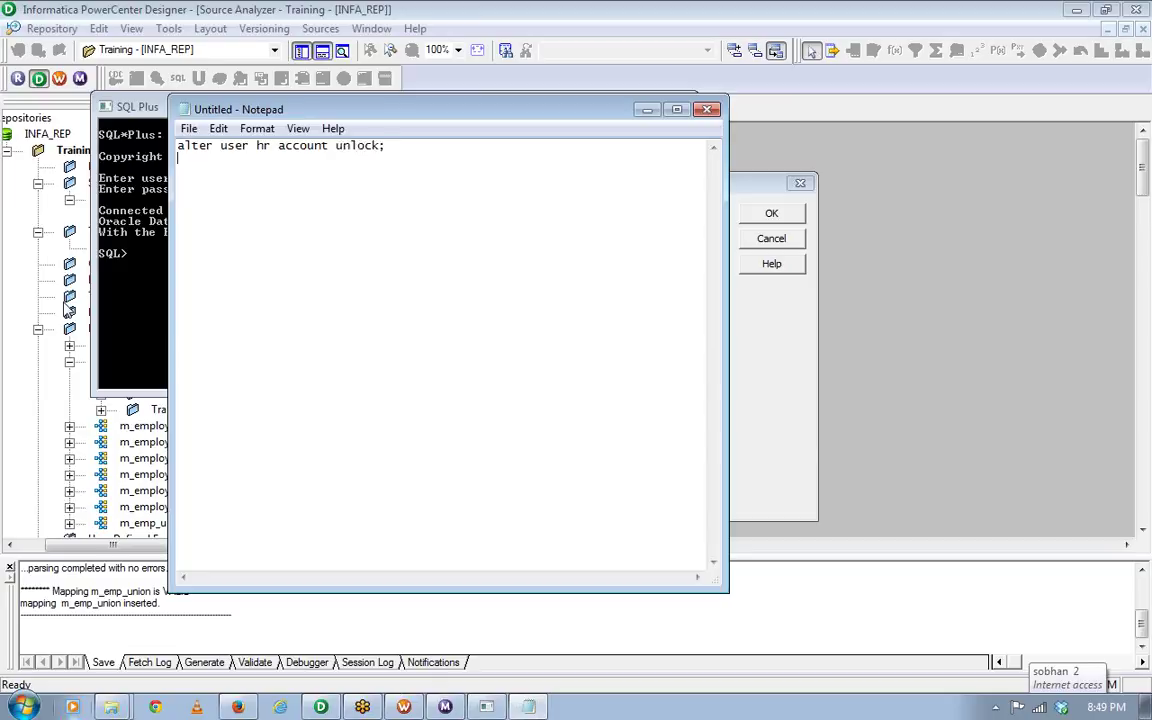
text(alte)
text(ser hr identif)
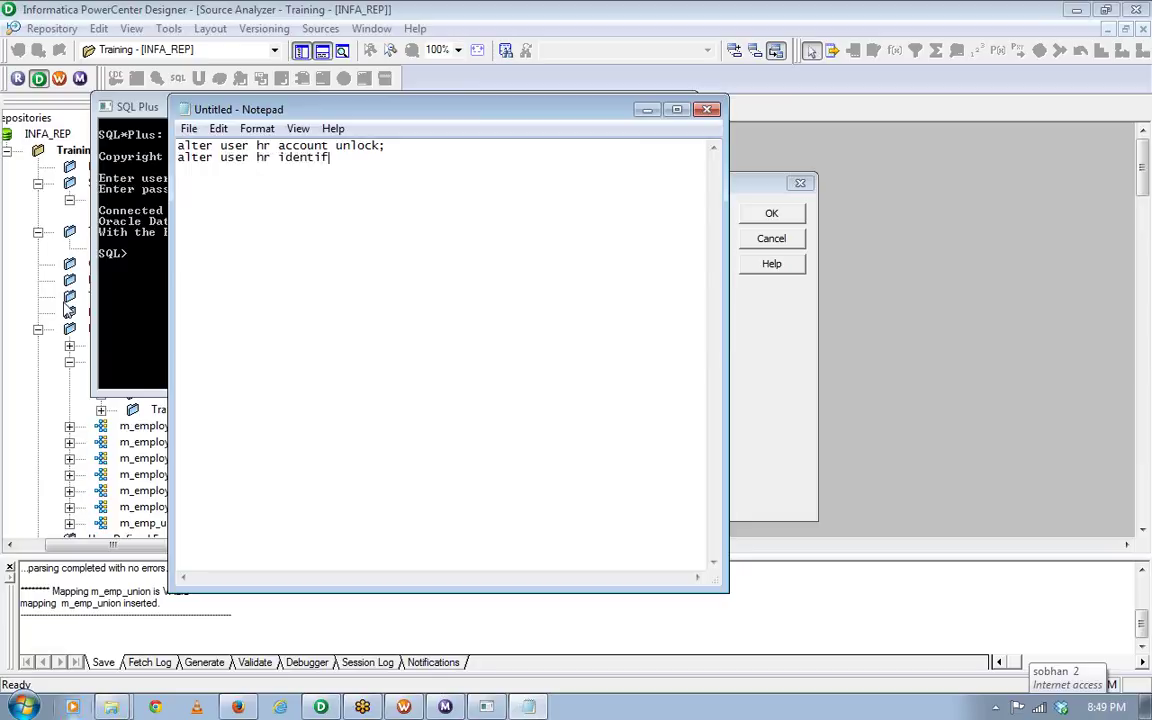
text(ied)
text( by hr; )
Add "grant dba to hr;" to the note and put the login "sys as sysdba" above the statements, separated by blank lines.
text(gran)
text(t dba to )
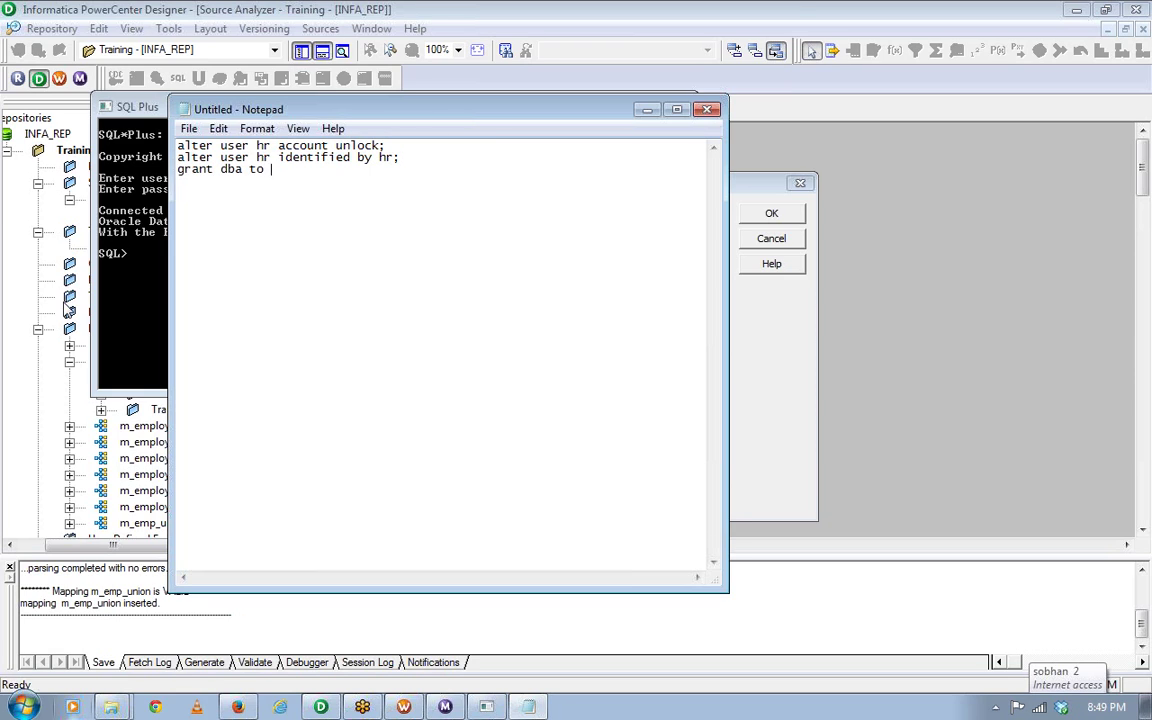
text(user)
key(BackSpace)
key(BackSpace)
text(hr)
key(Return)
key(Return)
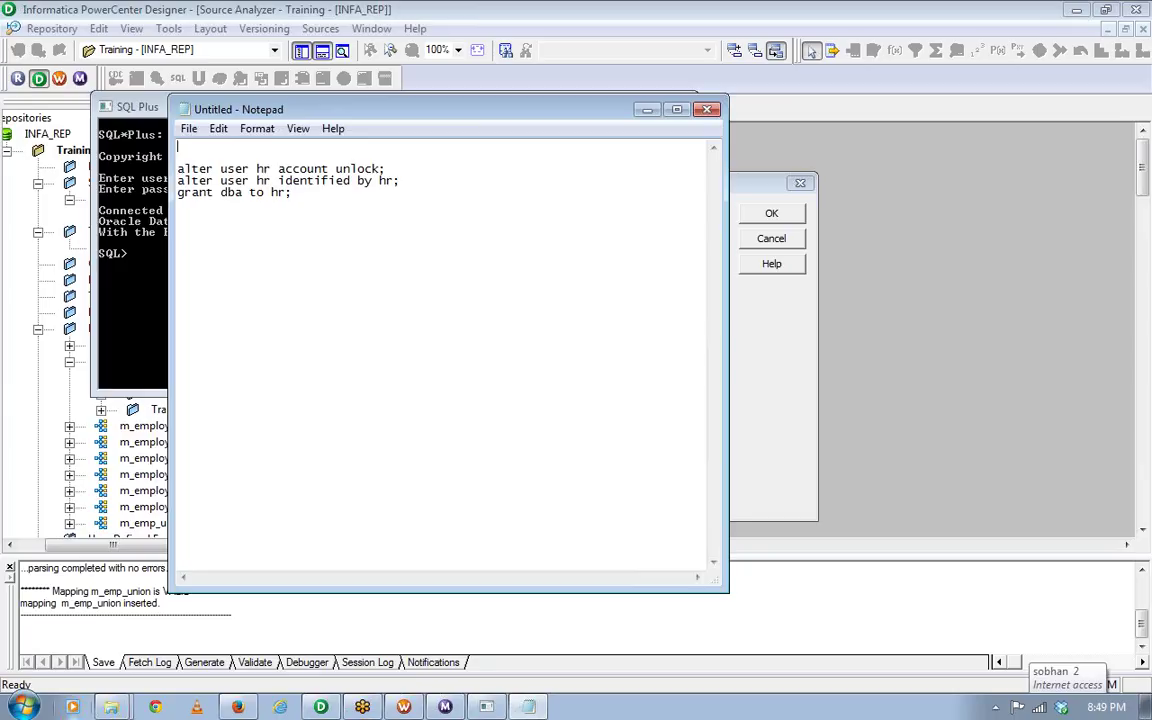
text(sys as sysdba)
key(Return)
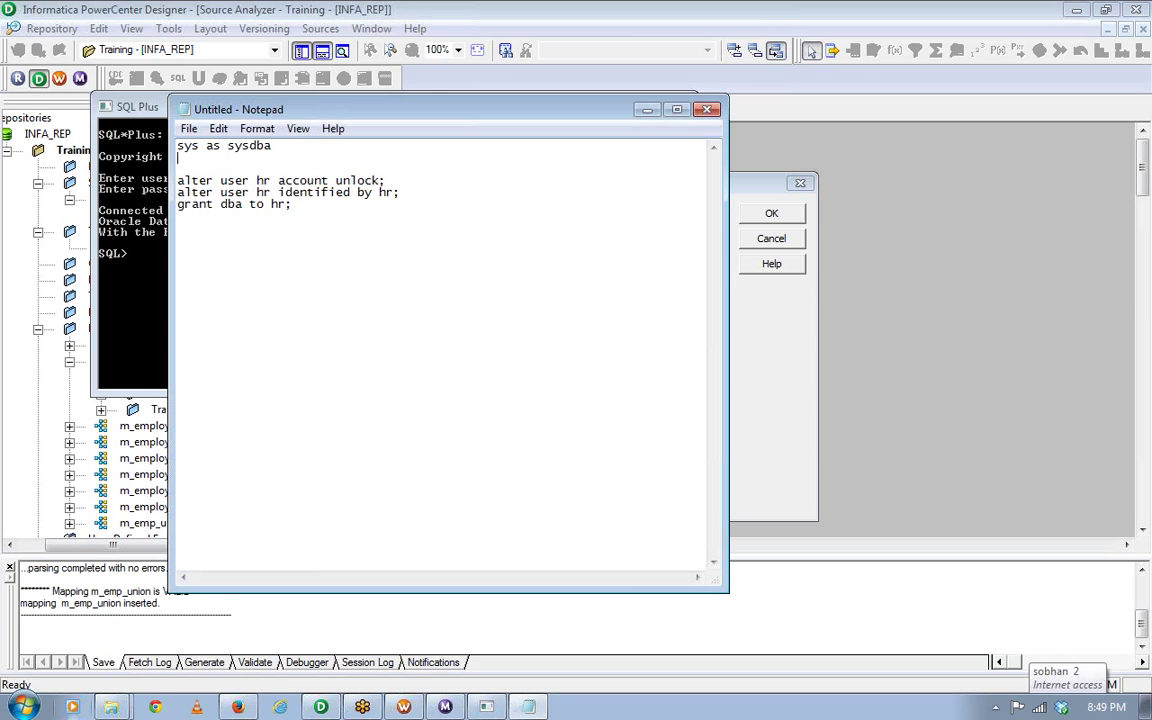
key(Return)
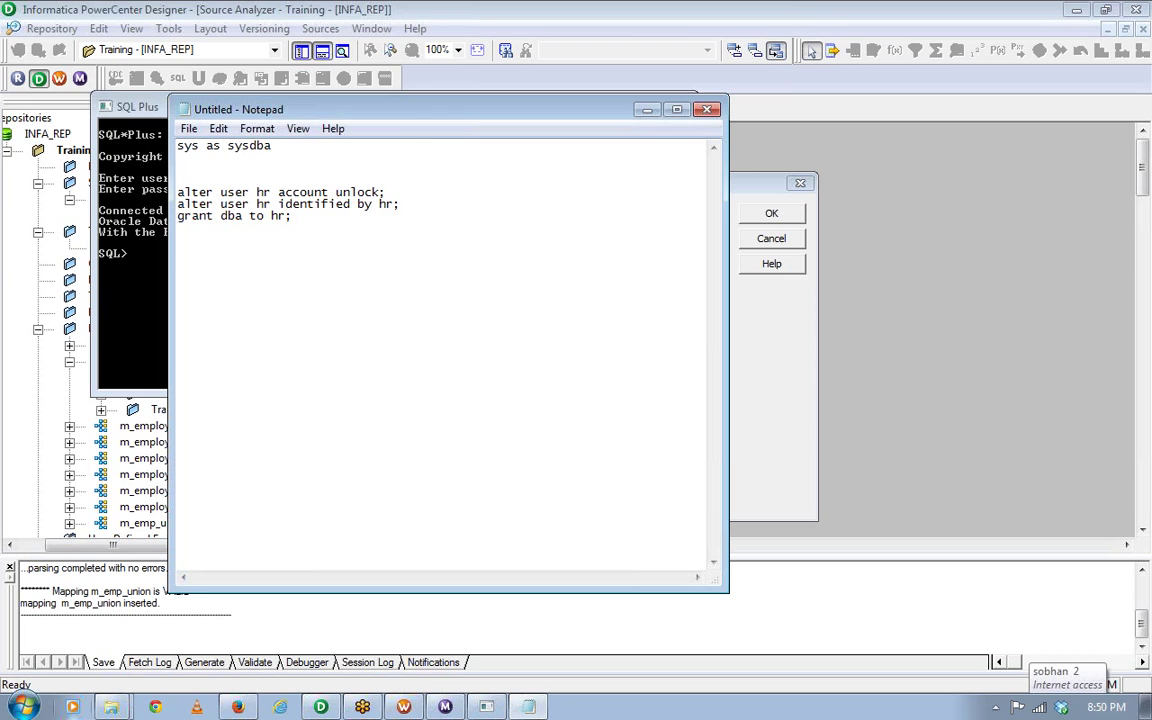
Highlight the three SQL statements in the note, discard it without saving and close SQL Plus.
drag(252, 192, 250, 203)
click(251, 192)
drag(293, 215, 177, 192)
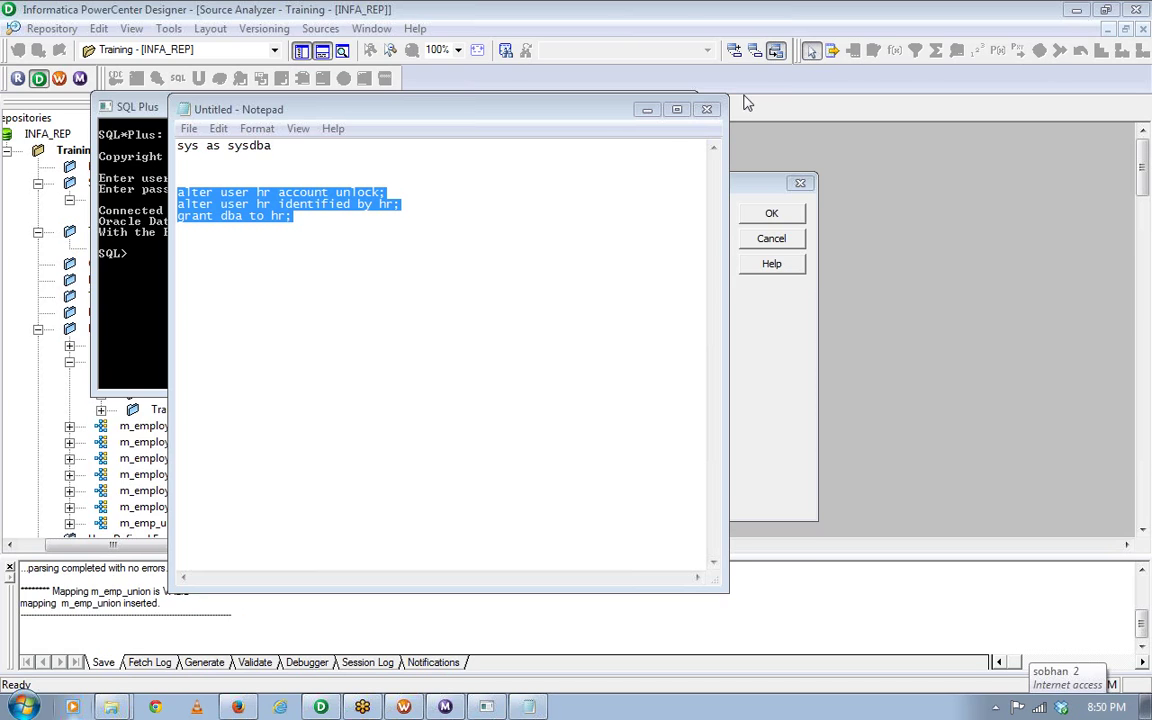
click(707, 109)
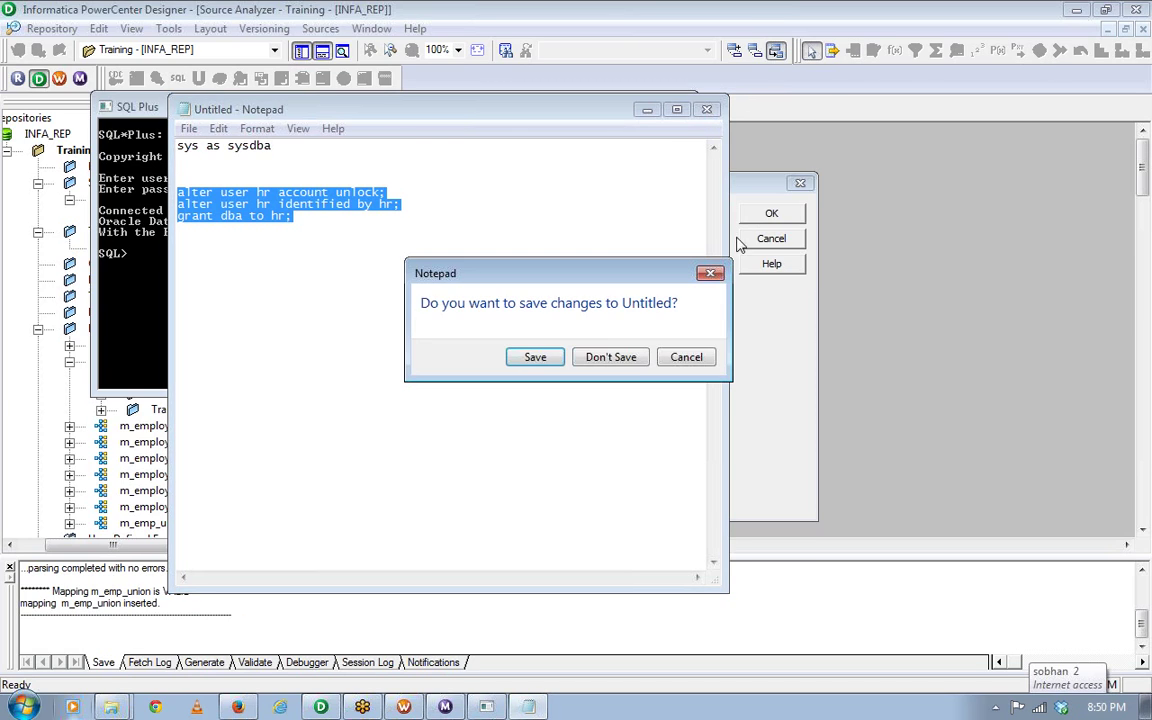
click(610, 357)
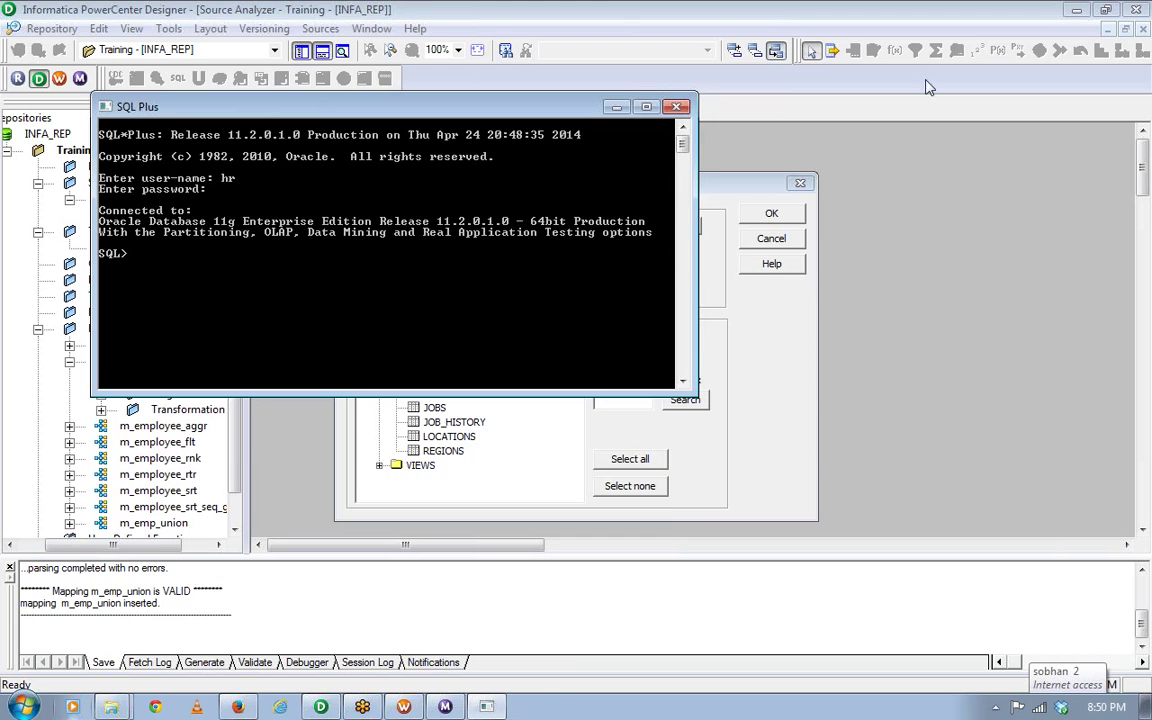
click(676, 106)
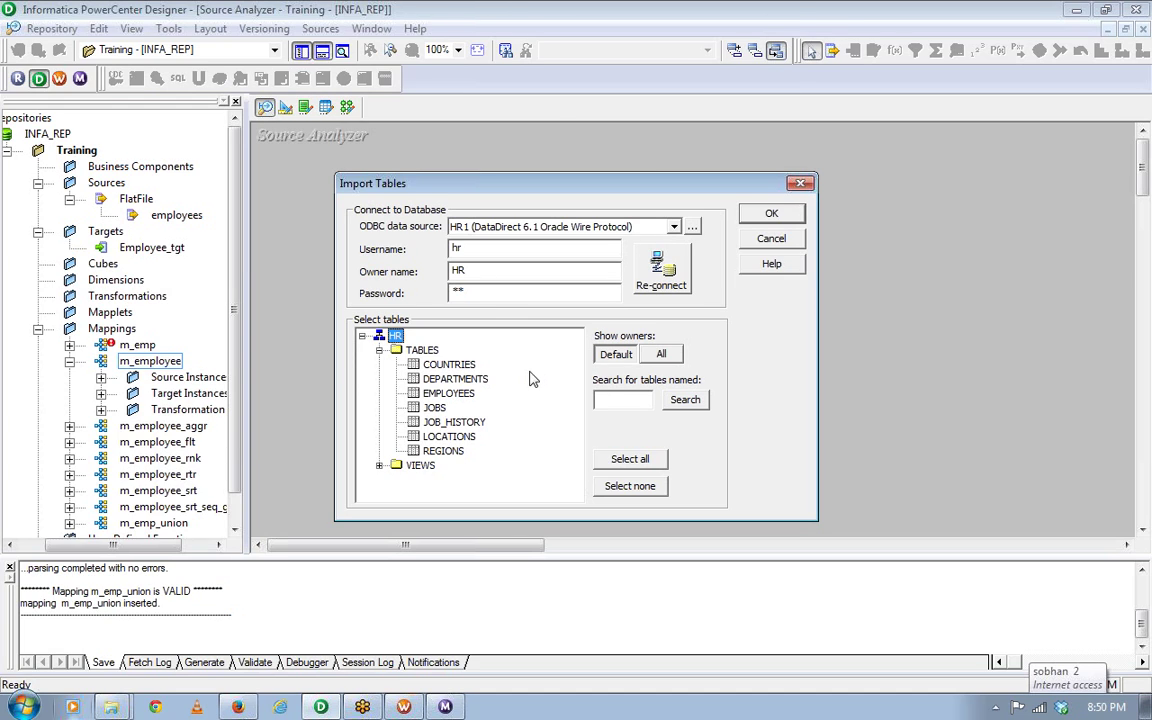
Import the EMPLOYEES table as a source, move it toward the middle of the Source Analyzer and expand the HR1 sources.
click(440, 394)
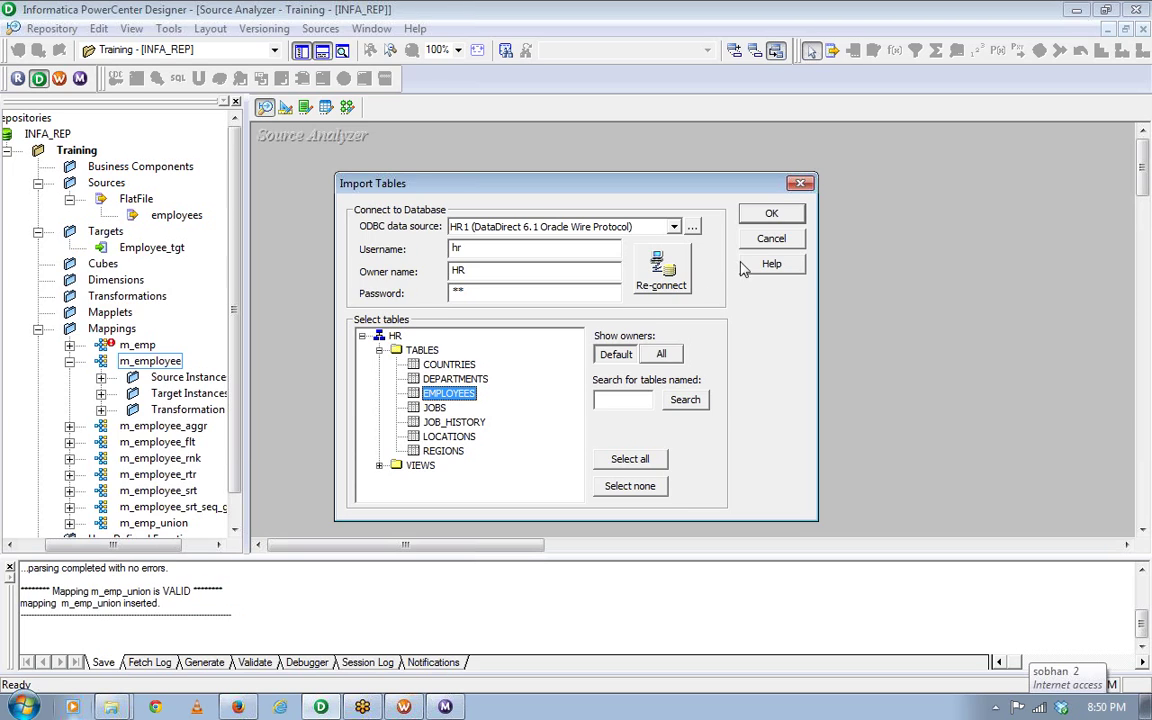
click(762, 213)
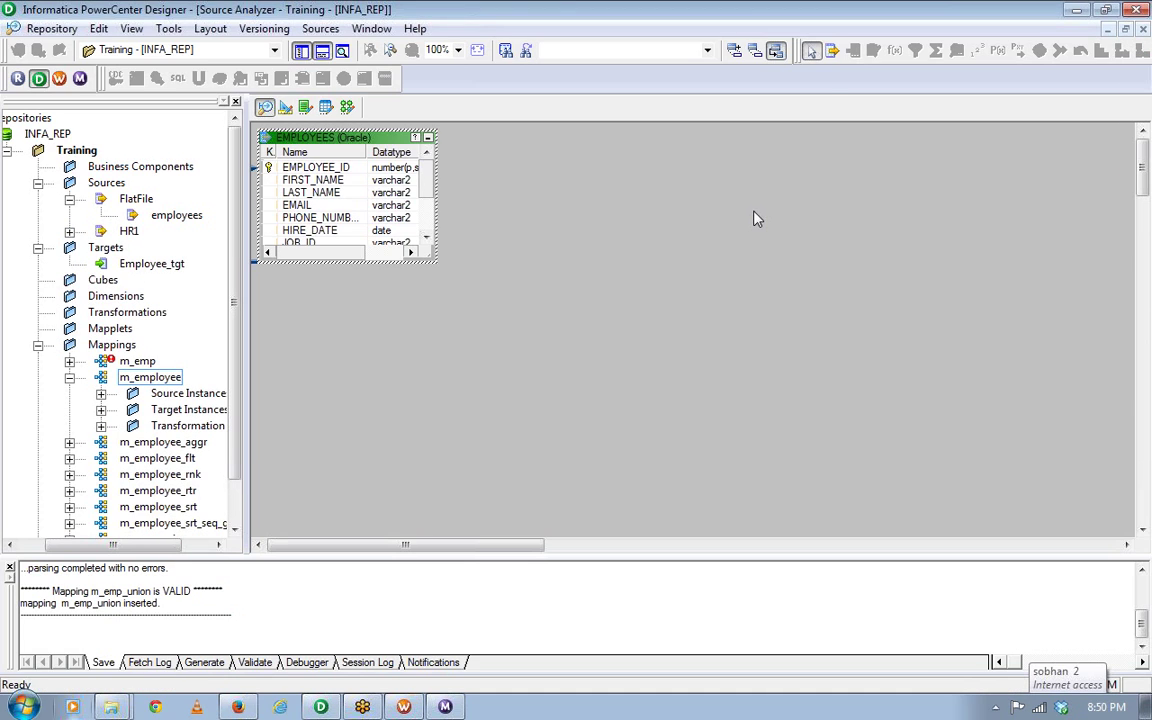
drag(284, 131, 499, 175)
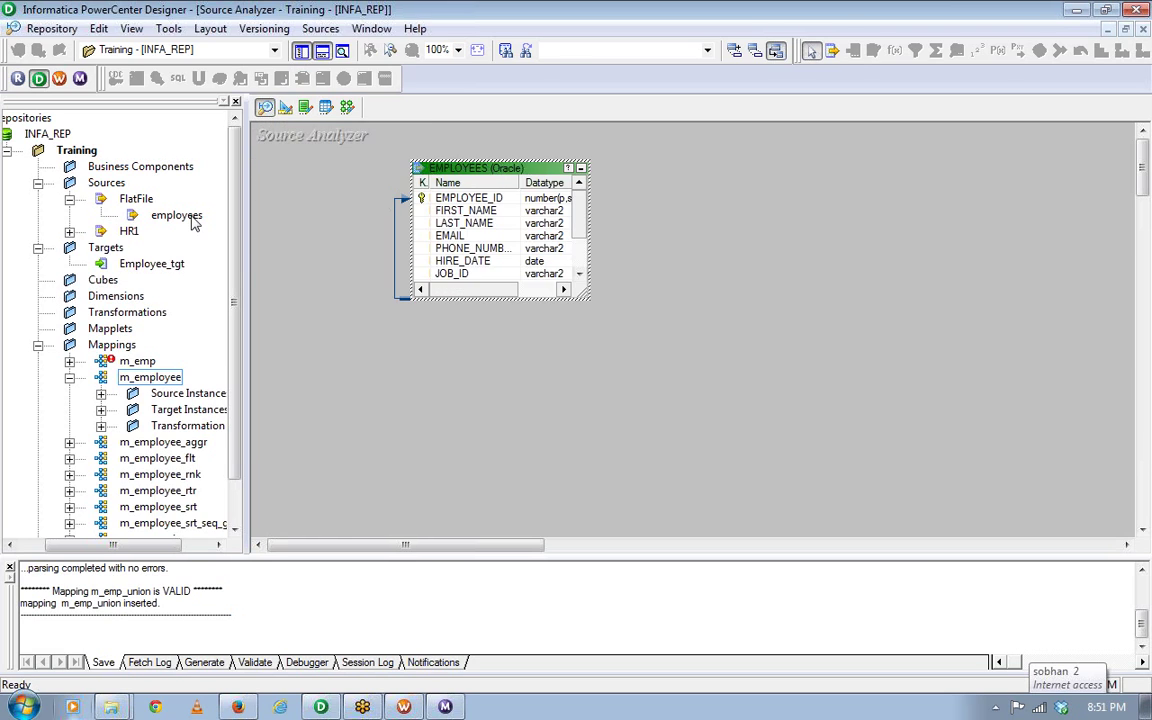
click(69, 232)
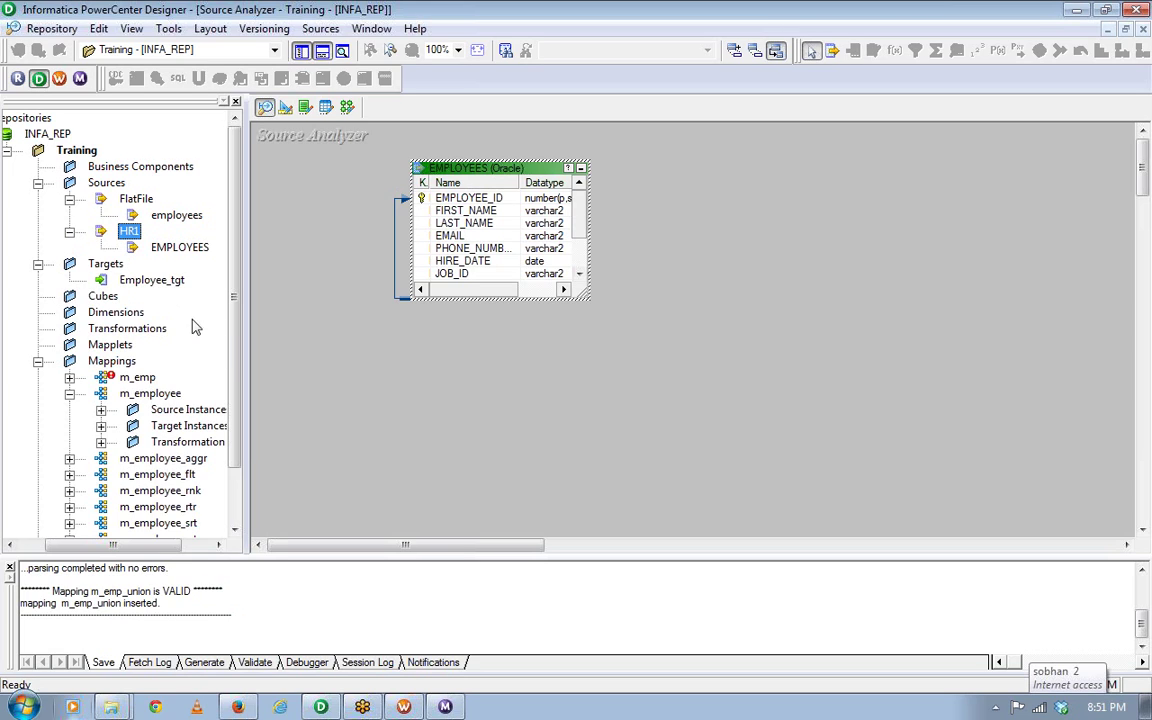
click(37, 264)
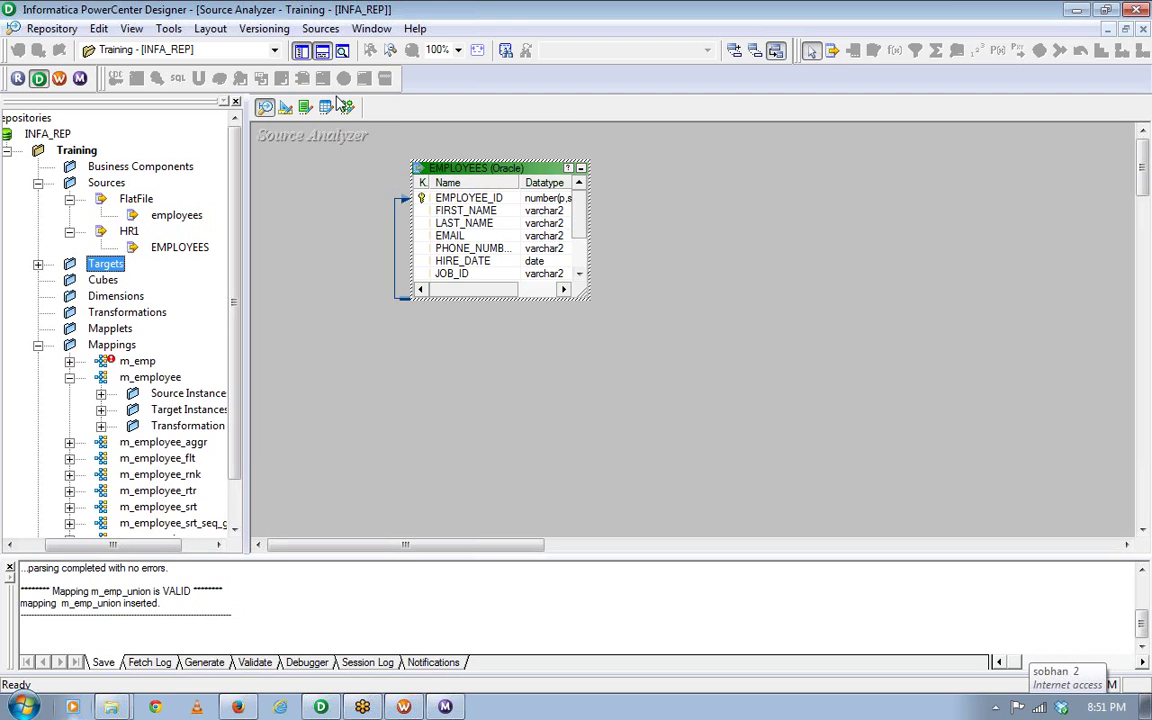
Create a new mapping named m_emp_db in the Mapping Designer.
click(346, 107)
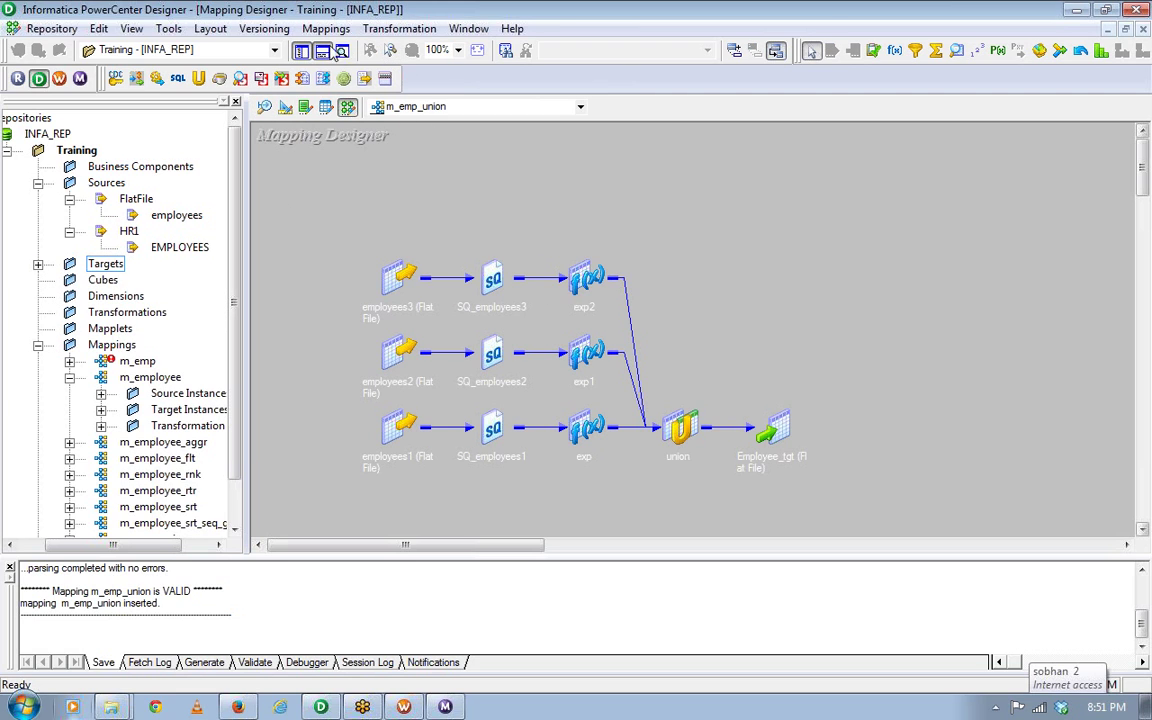
click(325, 28)
click(333, 46)
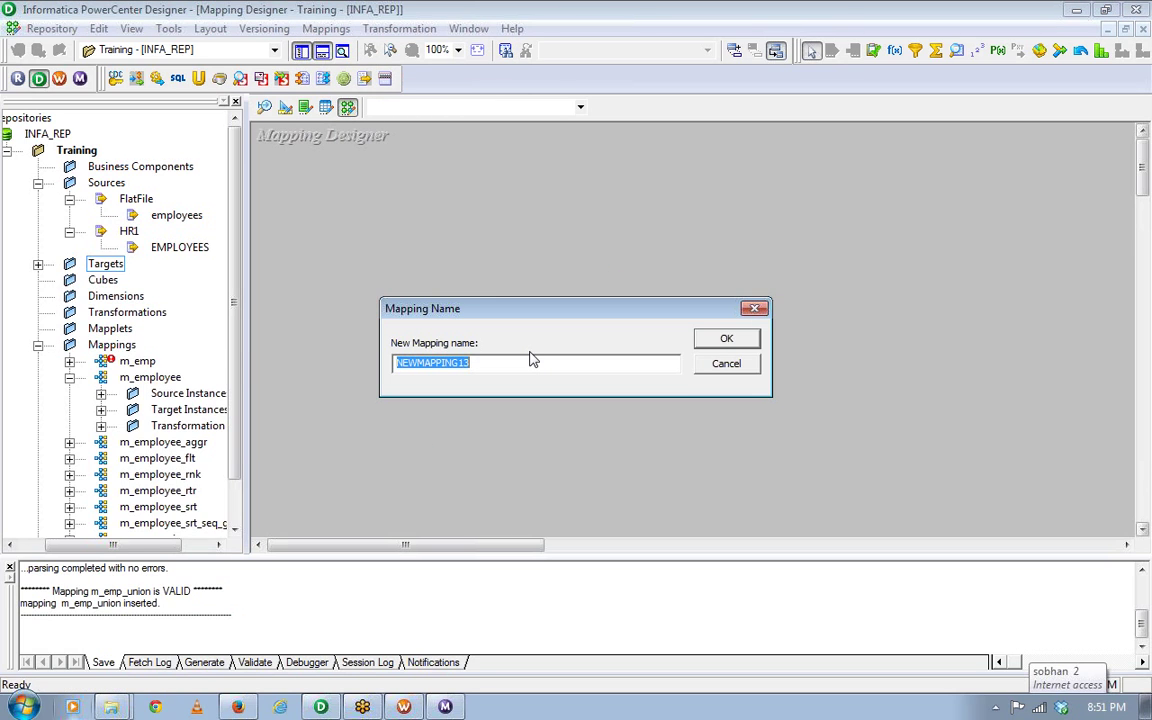
text(m_emp_db)
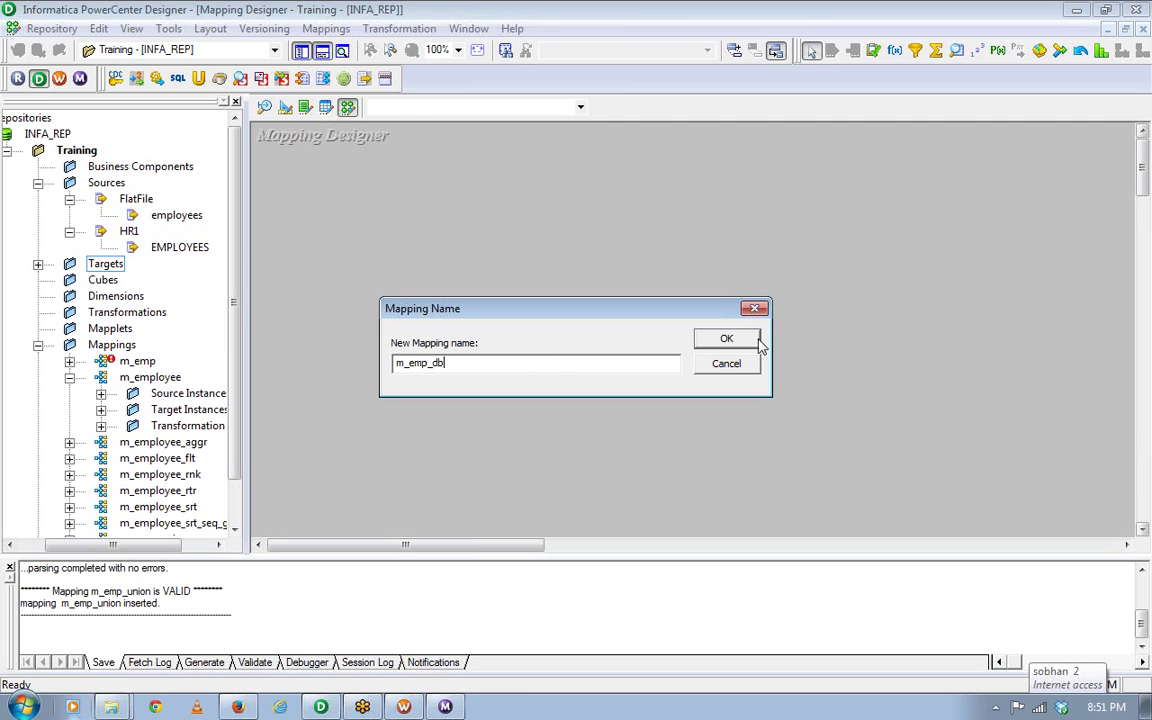
click(726, 338)
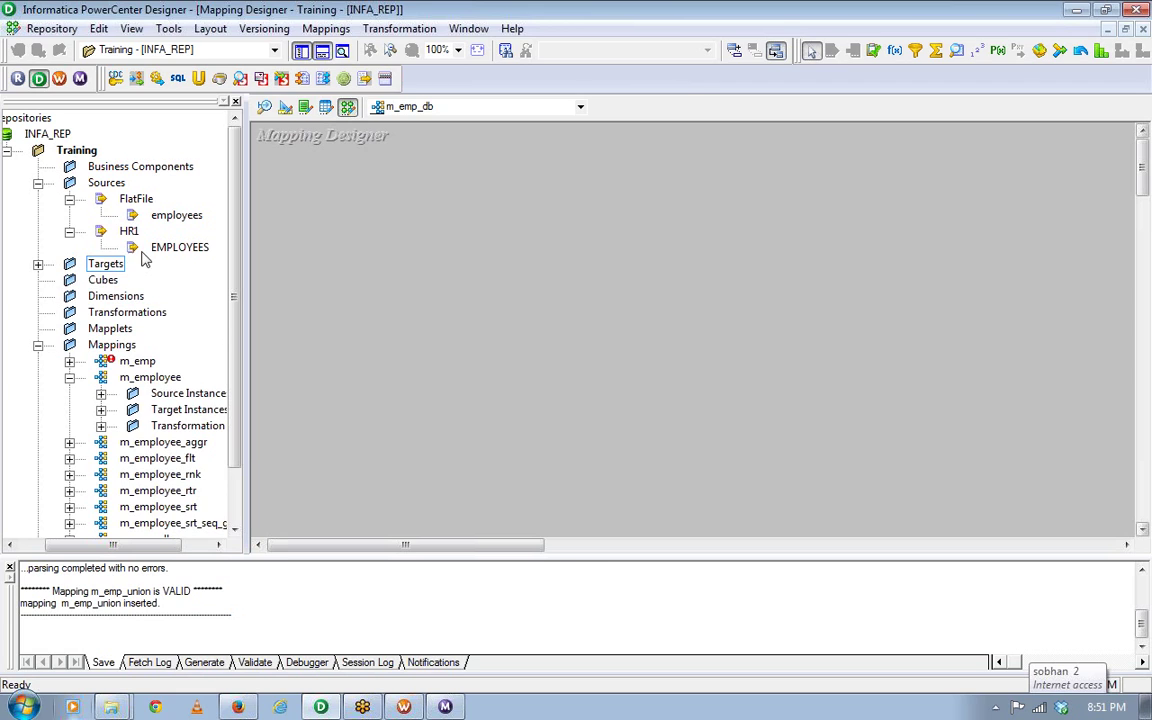
Add the HR1 source EMPLOYEES and the flat file target Employee_tgt to the m_emp_db mapping.
drag(168, 247, 363, 229)
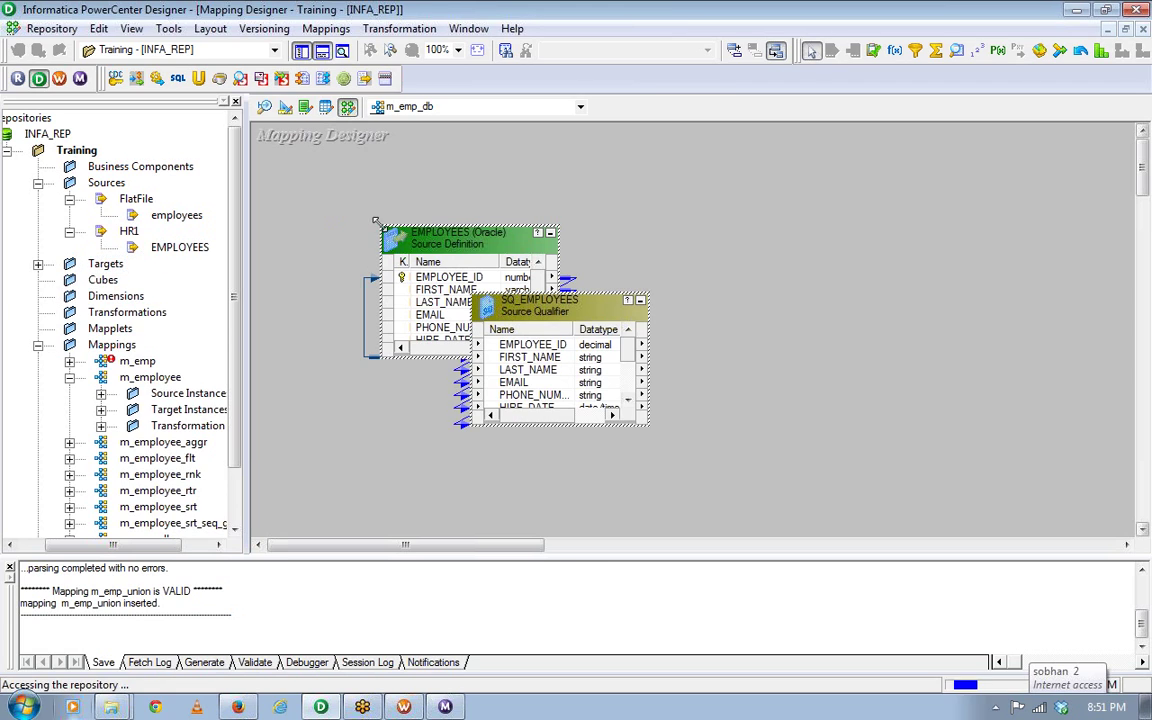
click(69, 199)
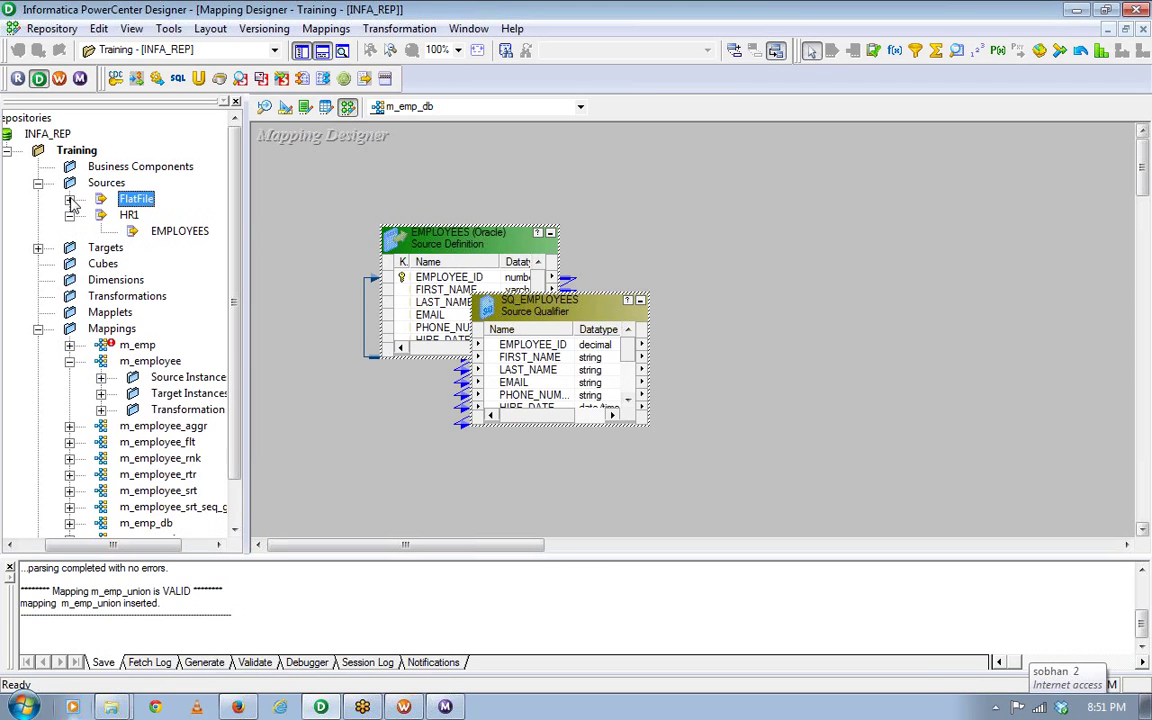
click(69, 215)
click(37, 183)
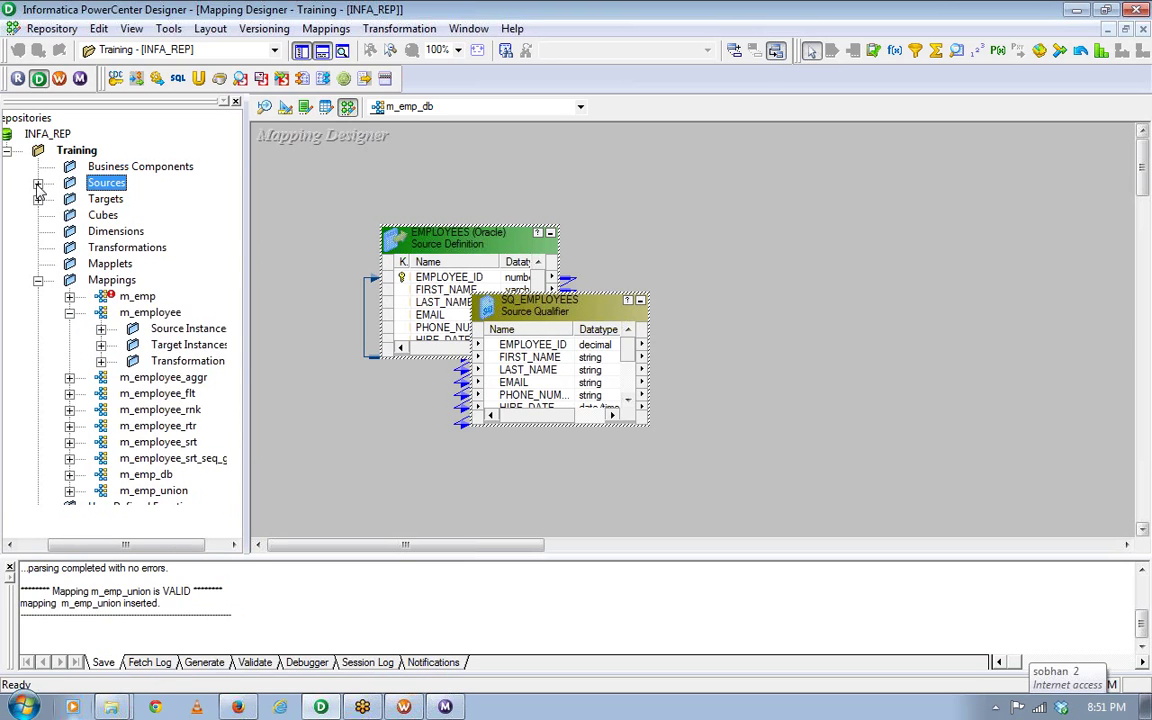
click(37, 199)
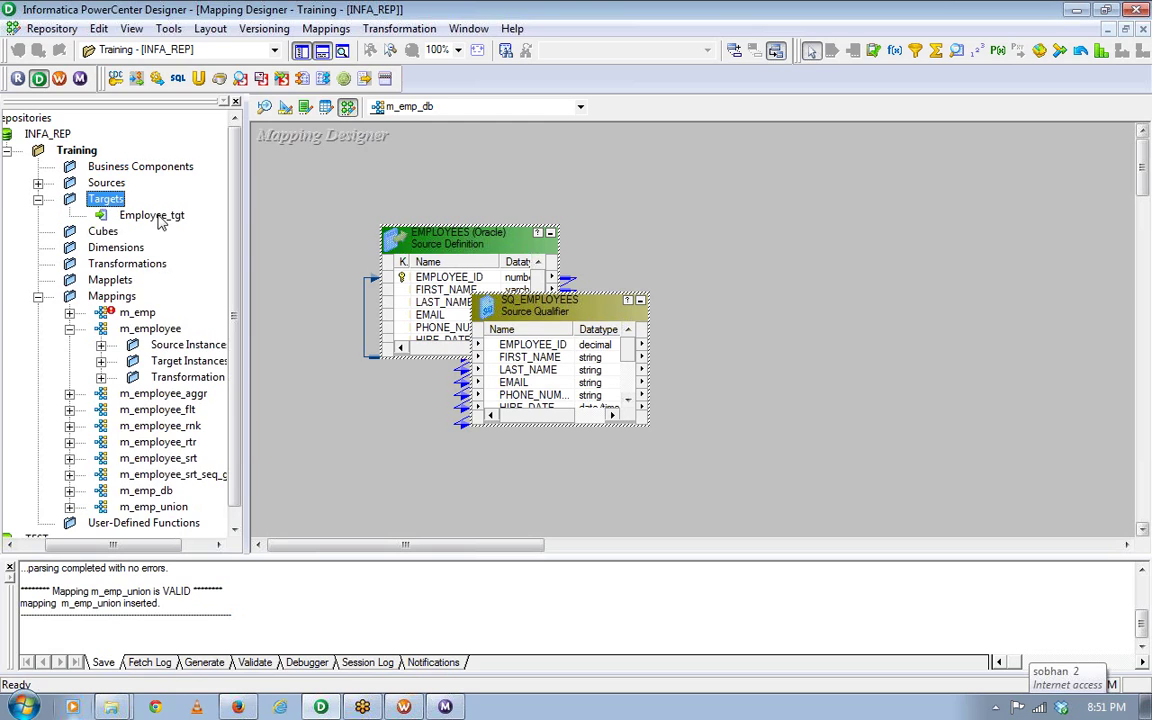
drag(163, 218, 910, 318)
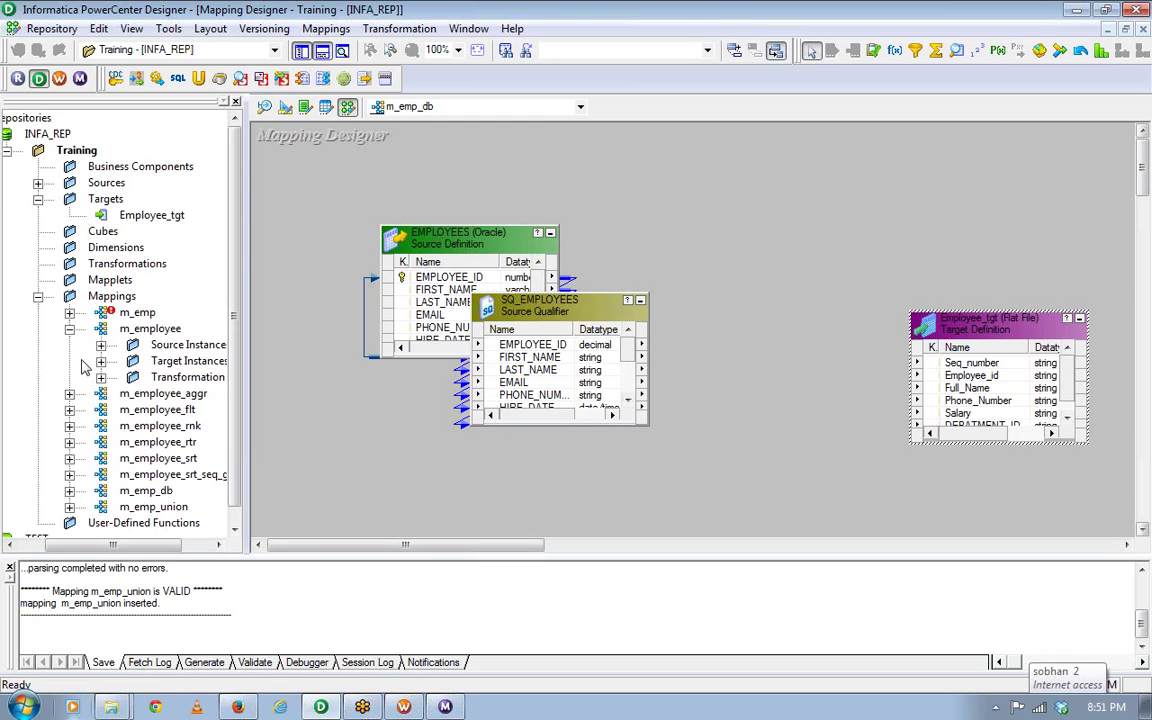
Copy the exp expression transformation from the m_employee mapping into m_emp_db and place it between the source qualifier and the target.
click(69, 329)
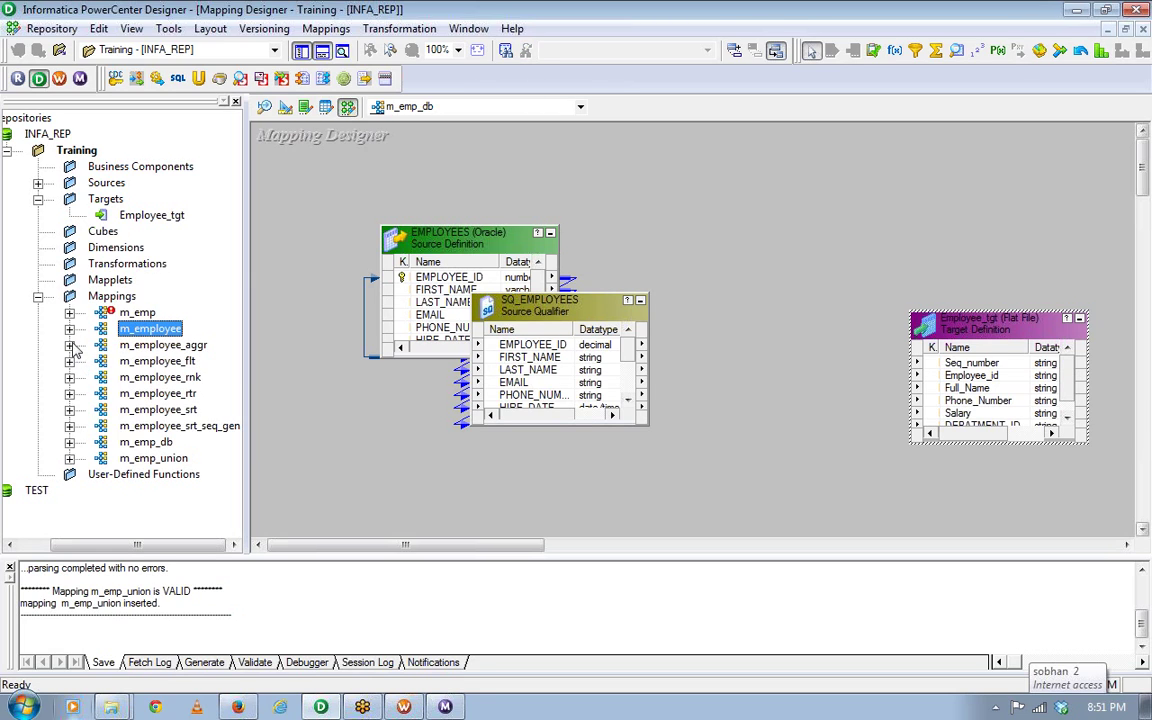
click(405, 107)
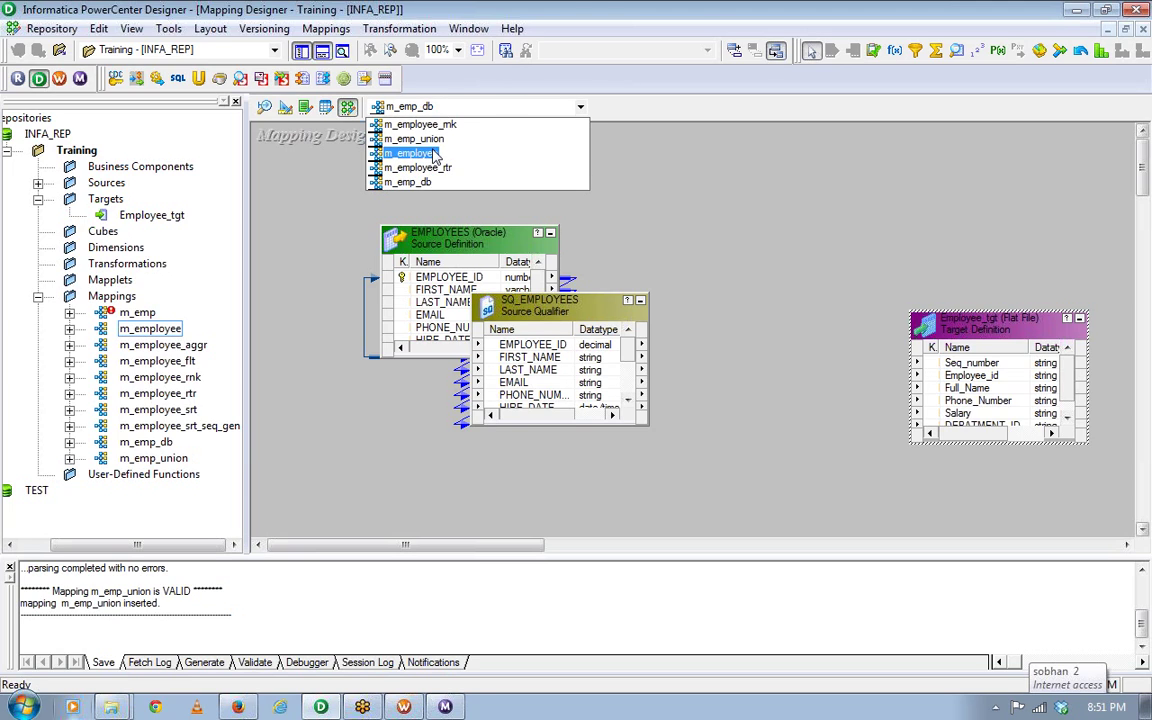
click(432, 154)
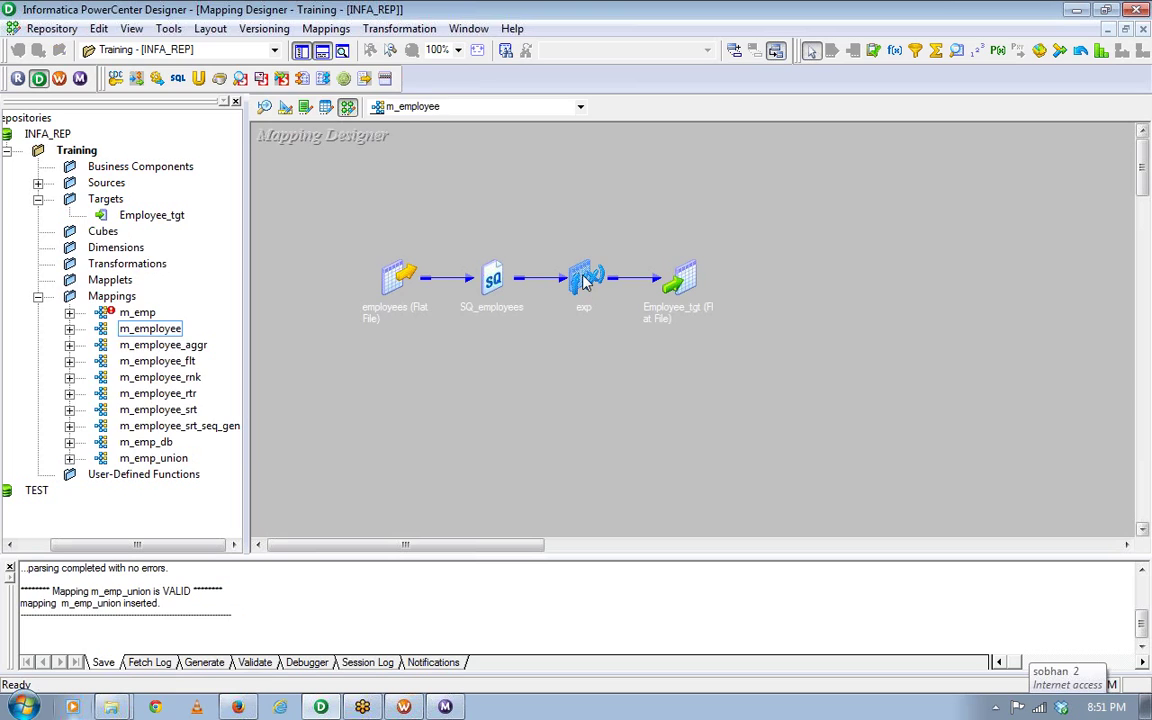
click(587, 281)
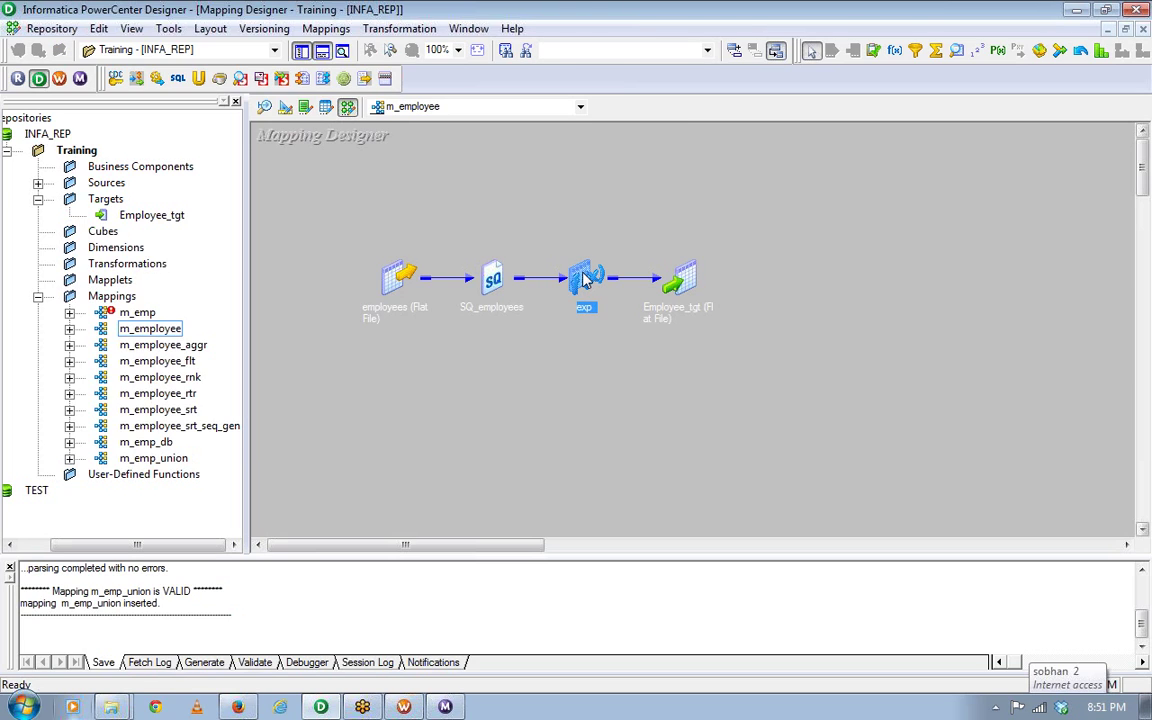
click(507, 108)
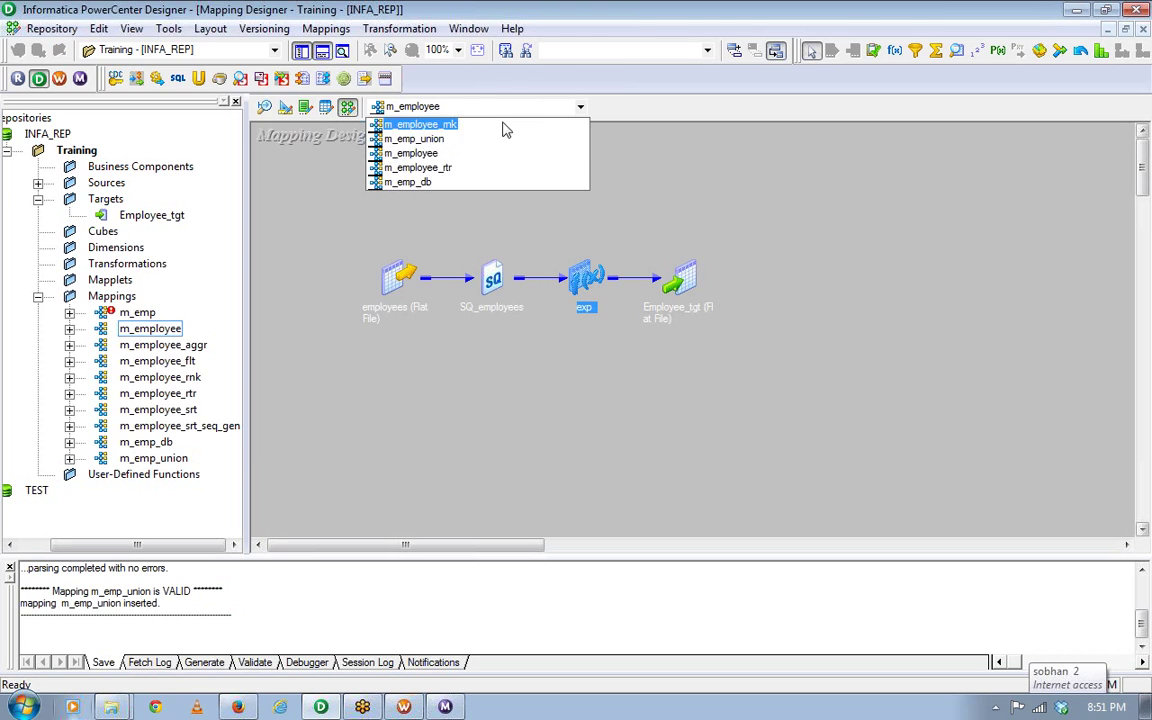
click(410, 182)
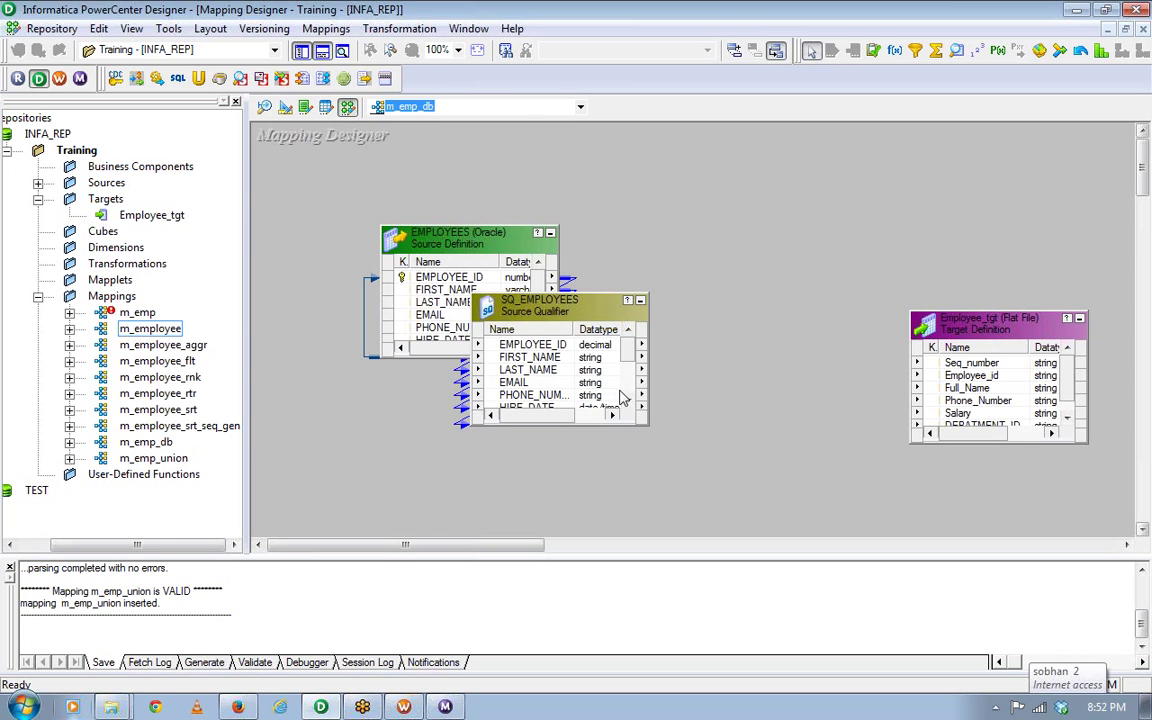
key(ctrl+v)
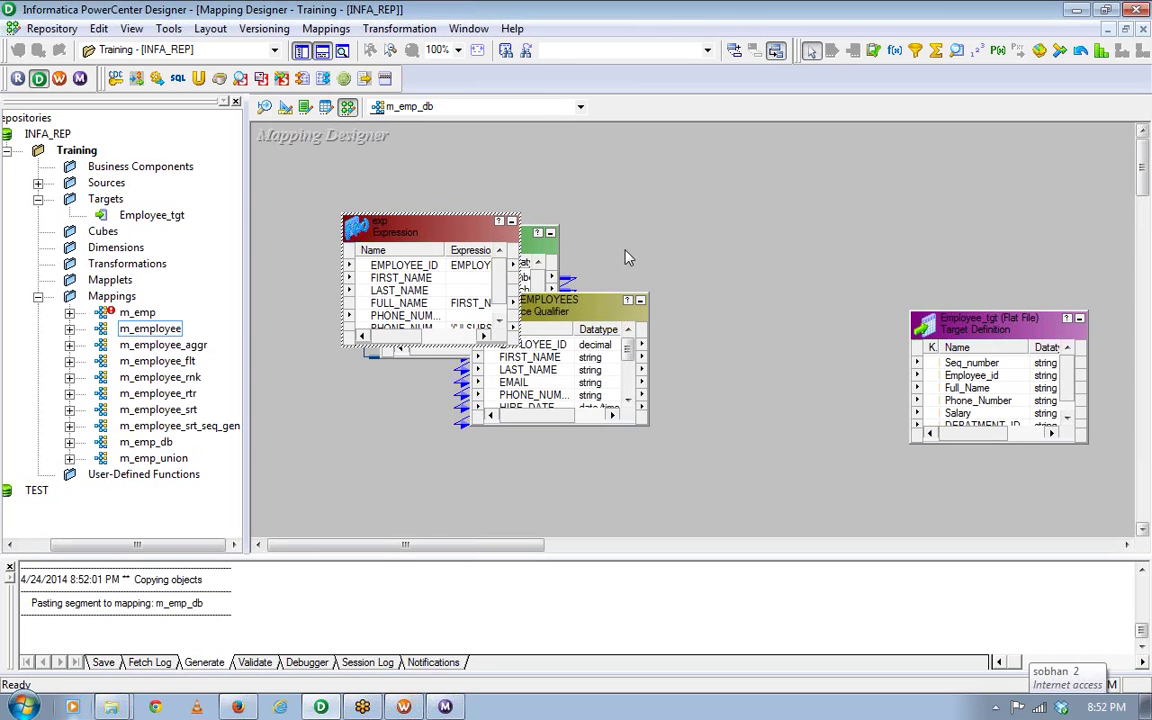
drag(451, 231, 819, 216)
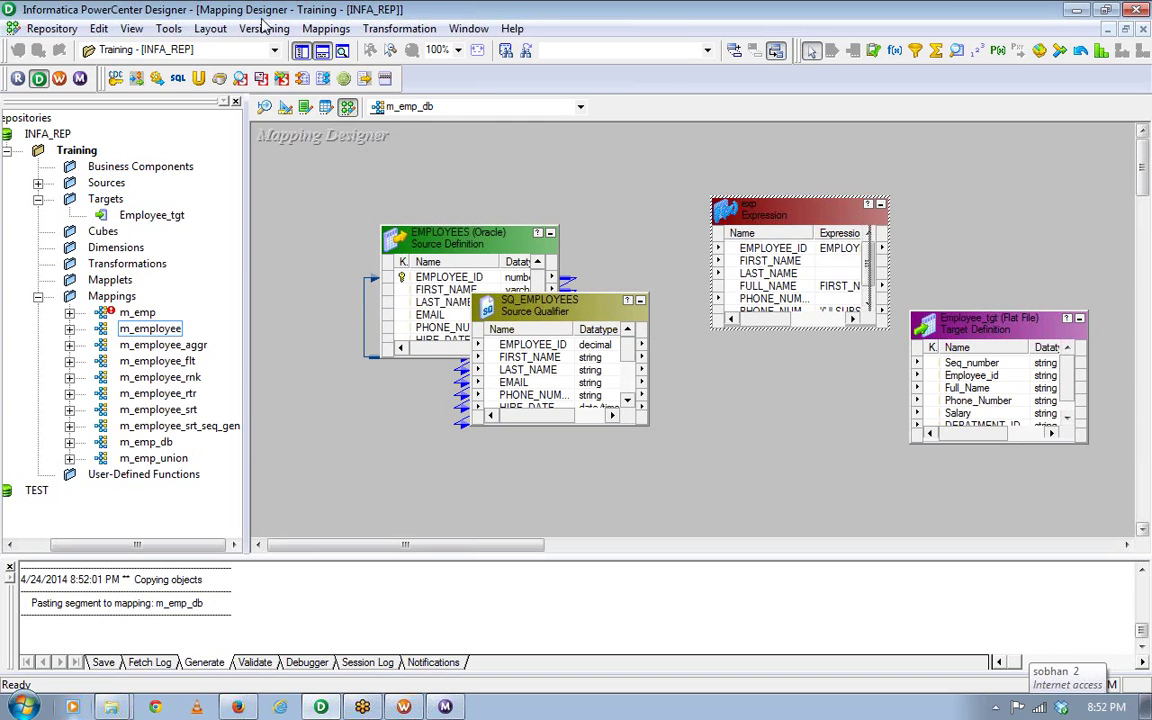
Autolink the ports of the SQ_EMPLOYEES source qualifier to the exp transformation by name.
click(545, 322)
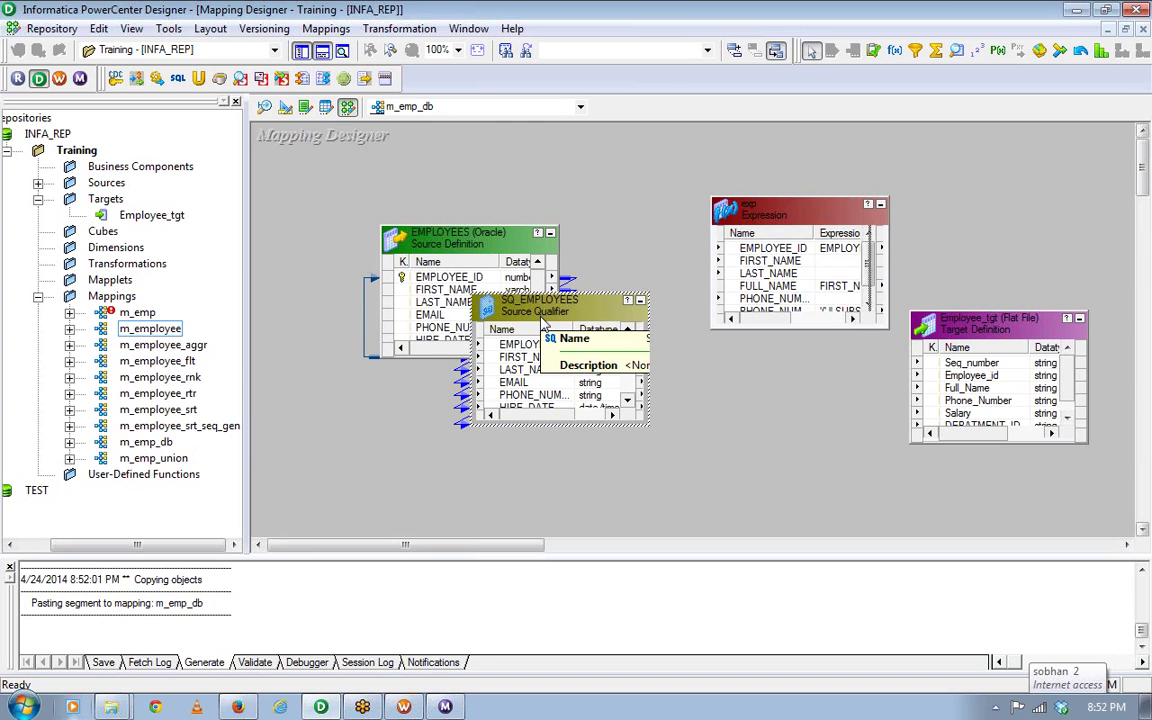
click(211, 29)
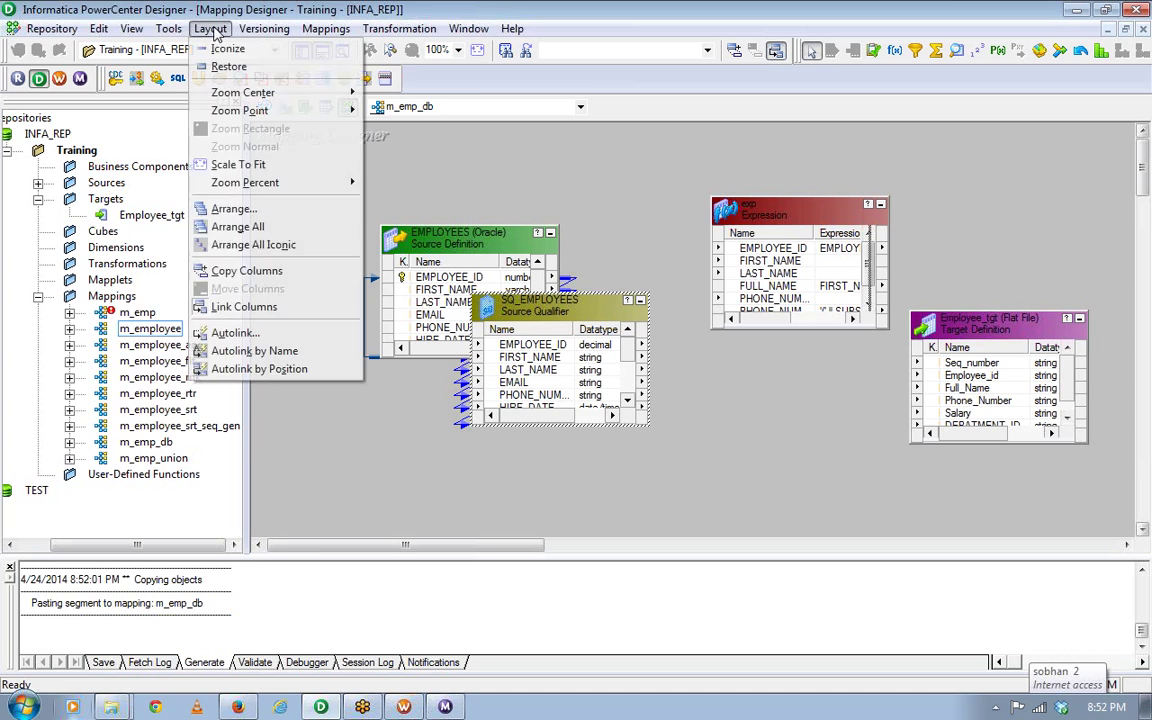
click(250, 351)
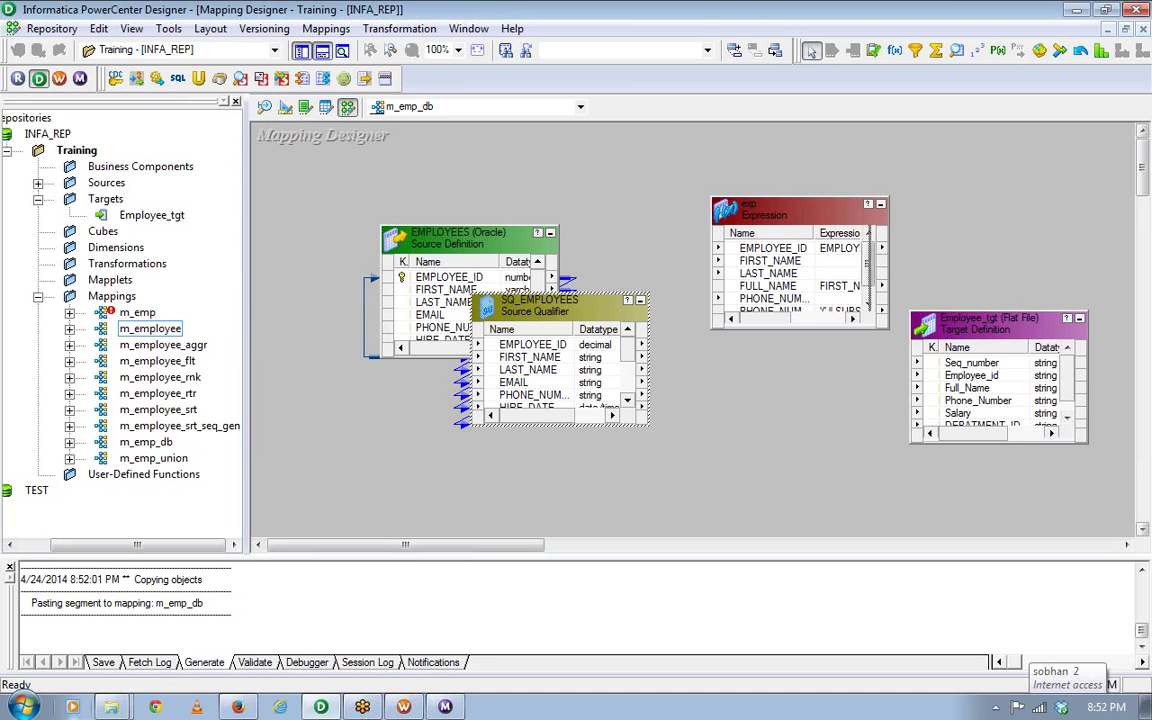
drag(540, 360, 727, 243)
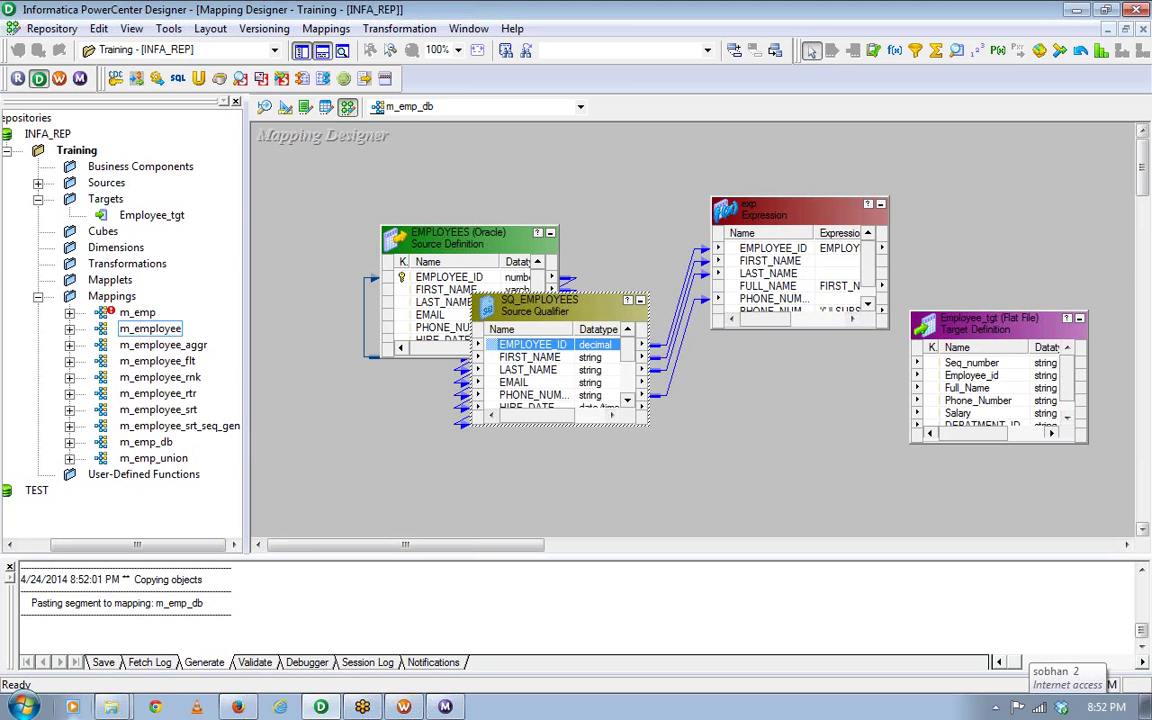
double_click(560, 305)
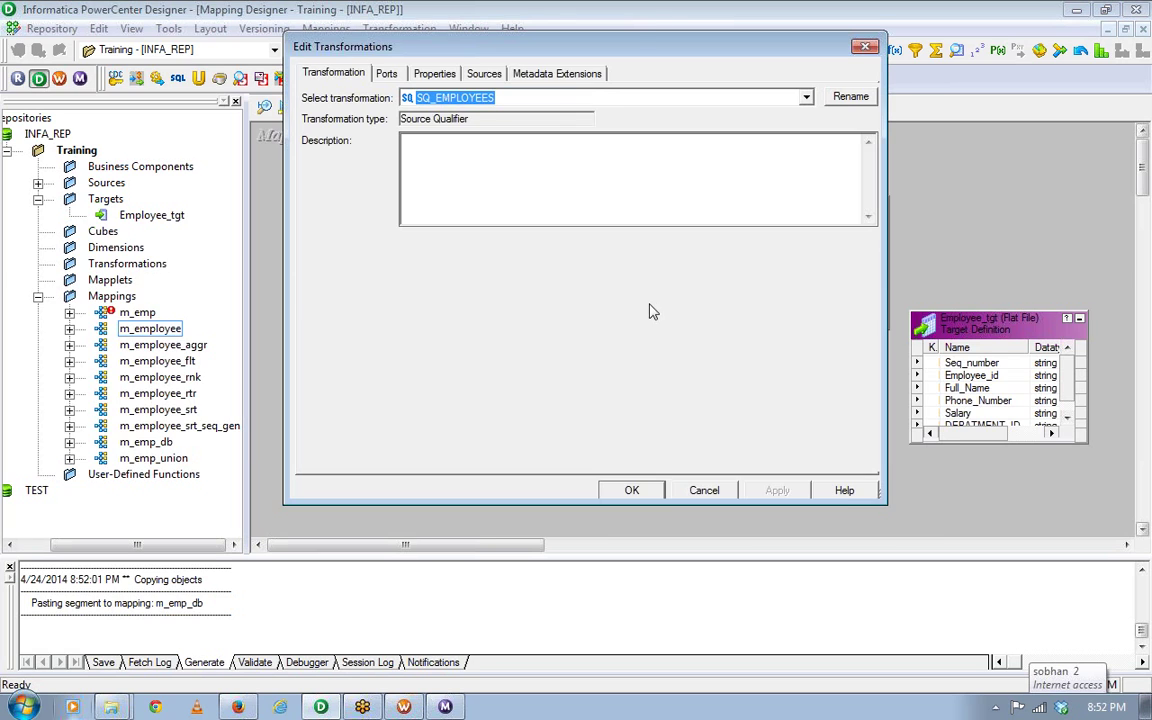
click(716, 494)
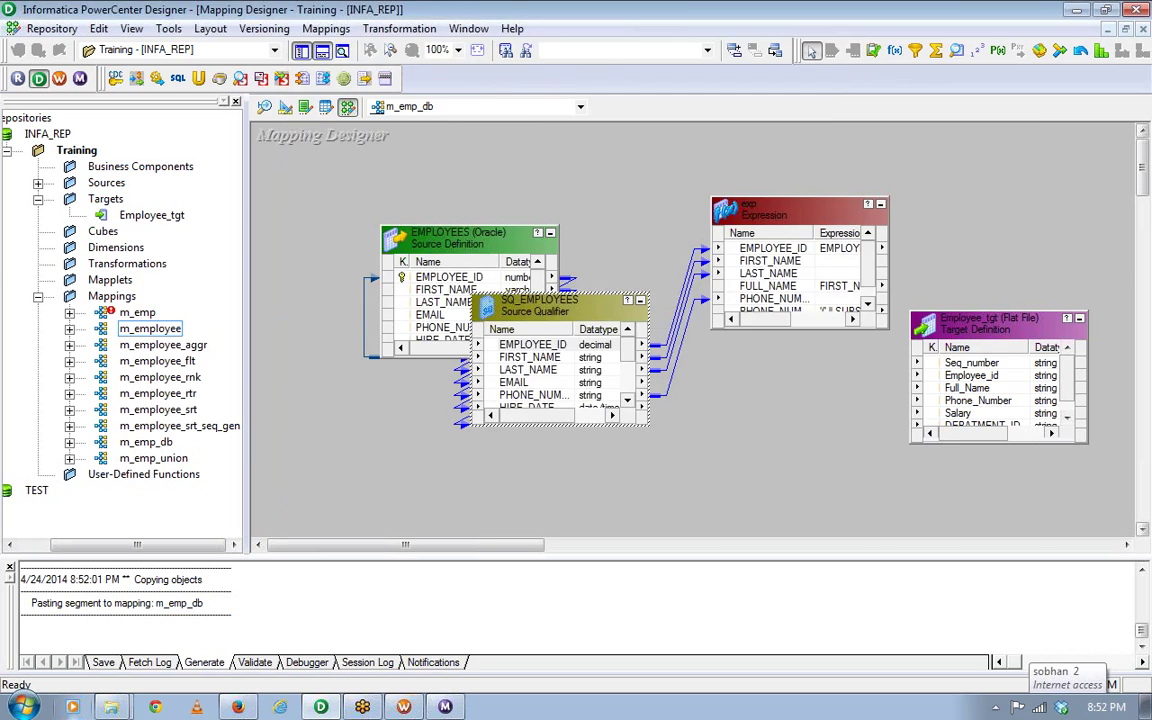
Minimize the SQ_EMPLOYEES source qualifier and move the exp transformation beside the EMPLOYEES source definition.
click(768, 273)
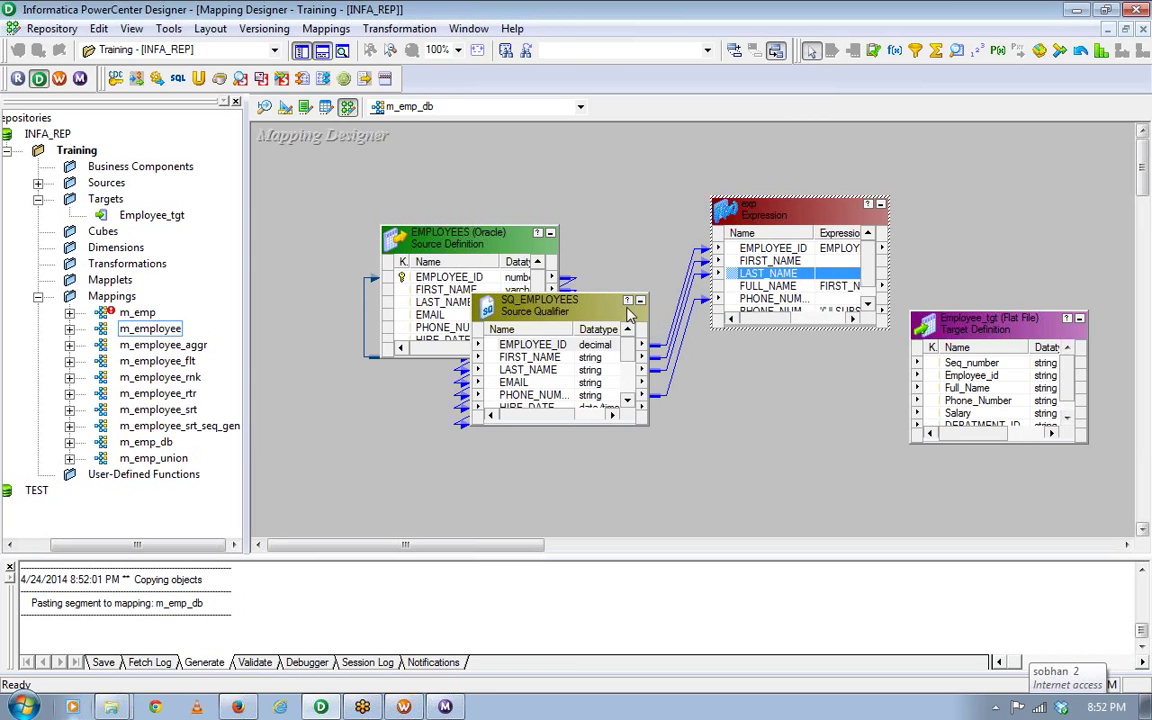
click(641, 302)
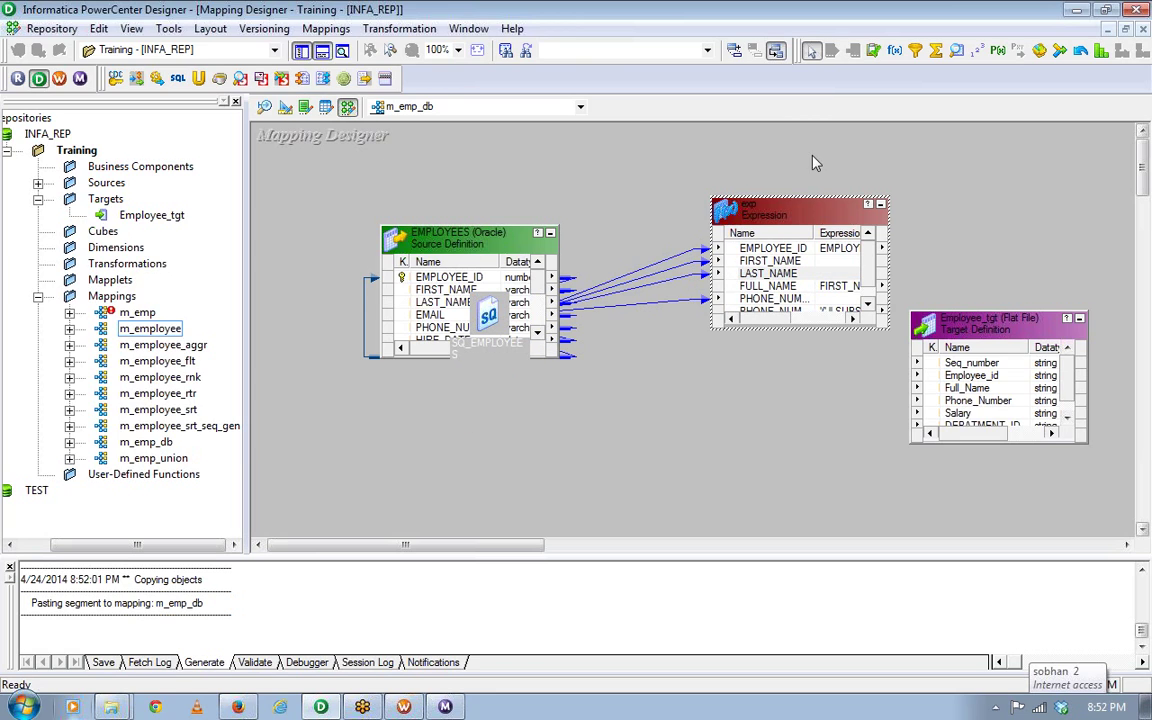
drag(788, 210, 644, 226)
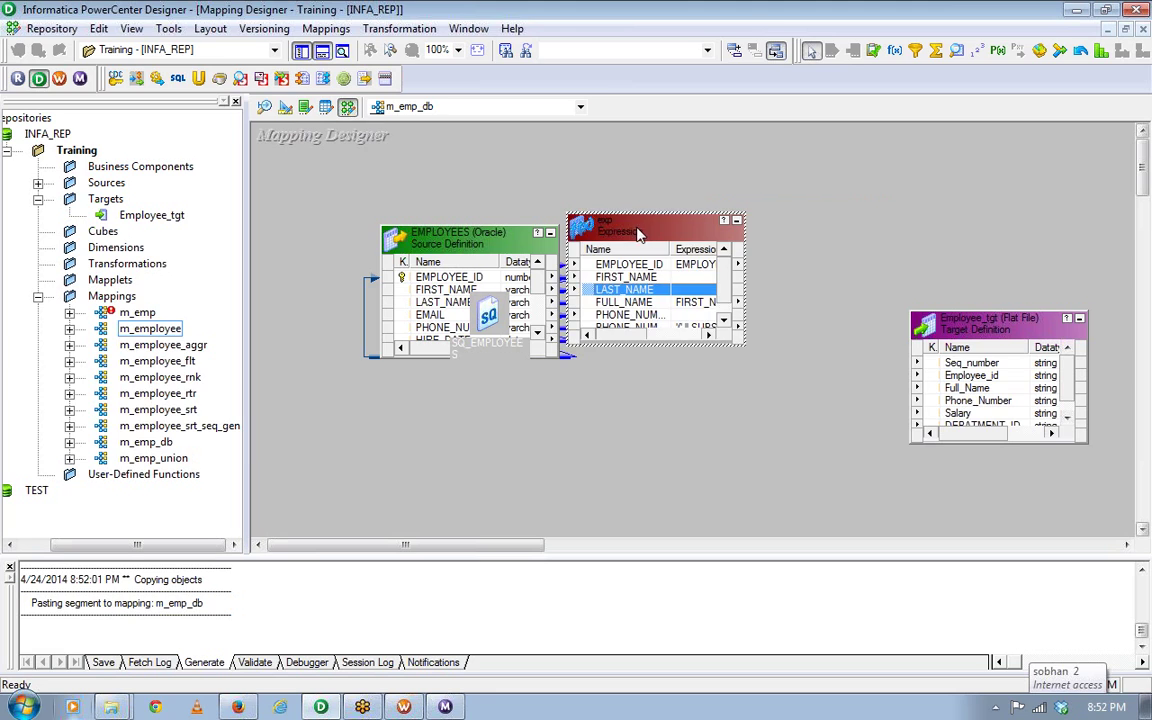
Autolink the ports of the exp transformation to the Employee_tgt target by name.
click(210, 28)
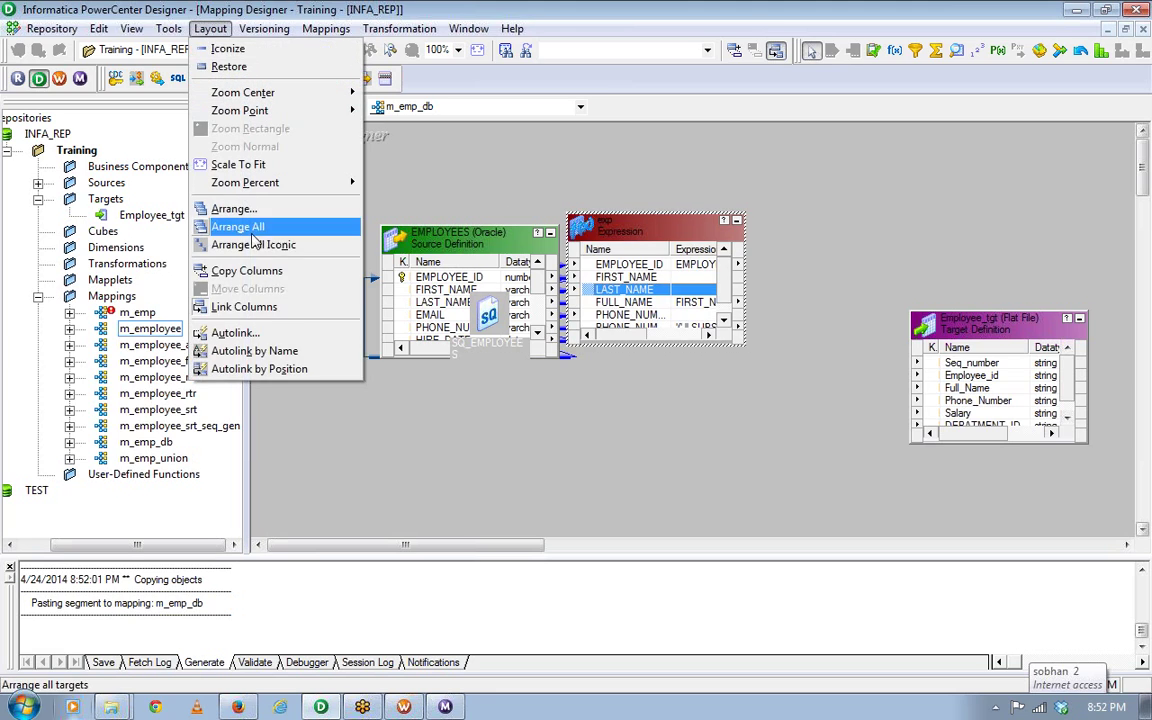
click(254, 351)
drag(650, 290, 995, 400)
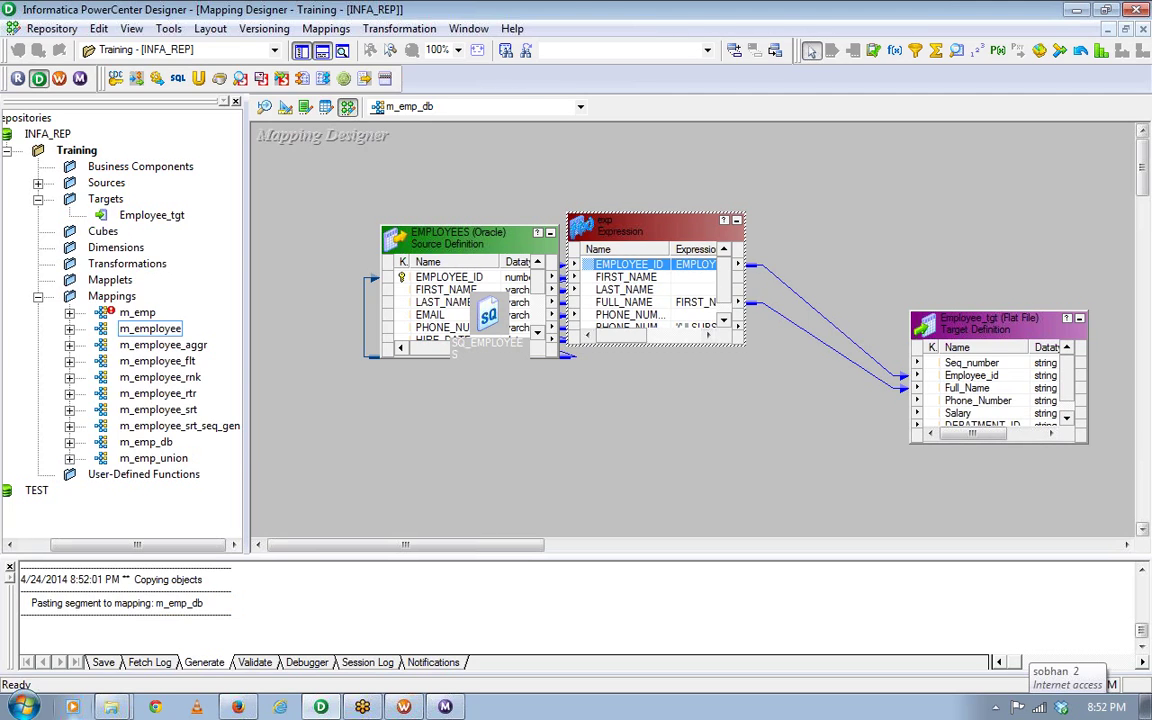
drag(628, 264, 970, 375)
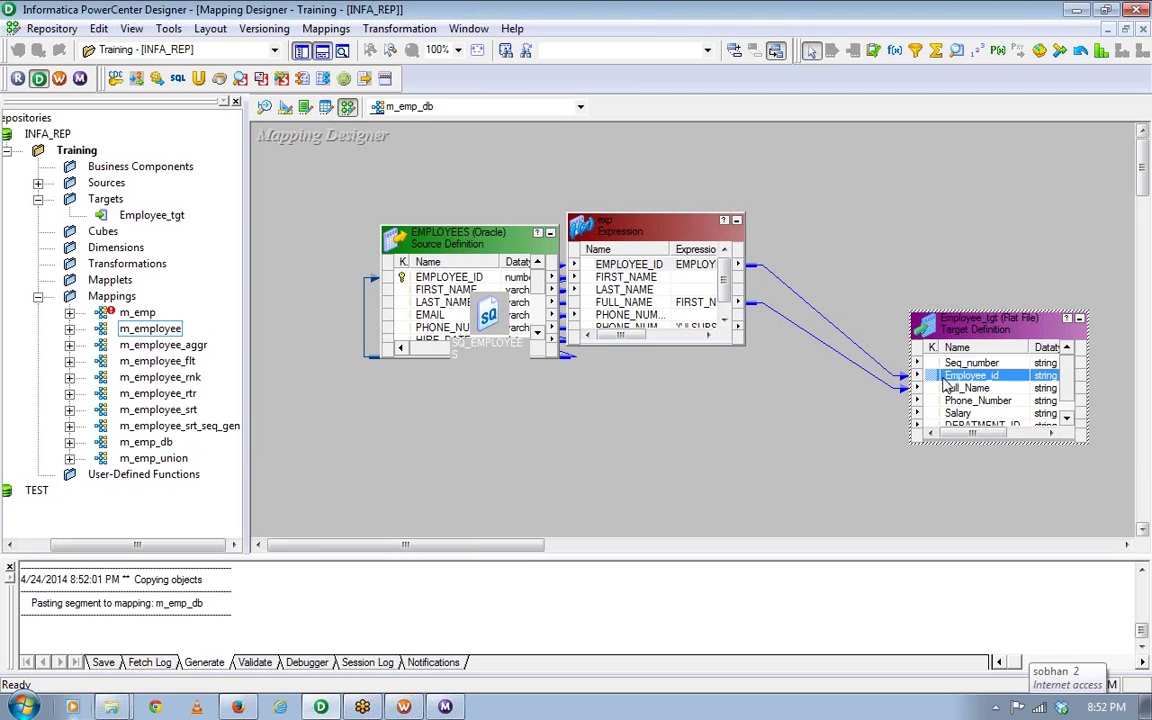
Enlarge the exp transformation and link its formatted phone number output port to Phone_Number in Employee_tgt.
click(690, 346)
drag(690, 346, 690, 456)
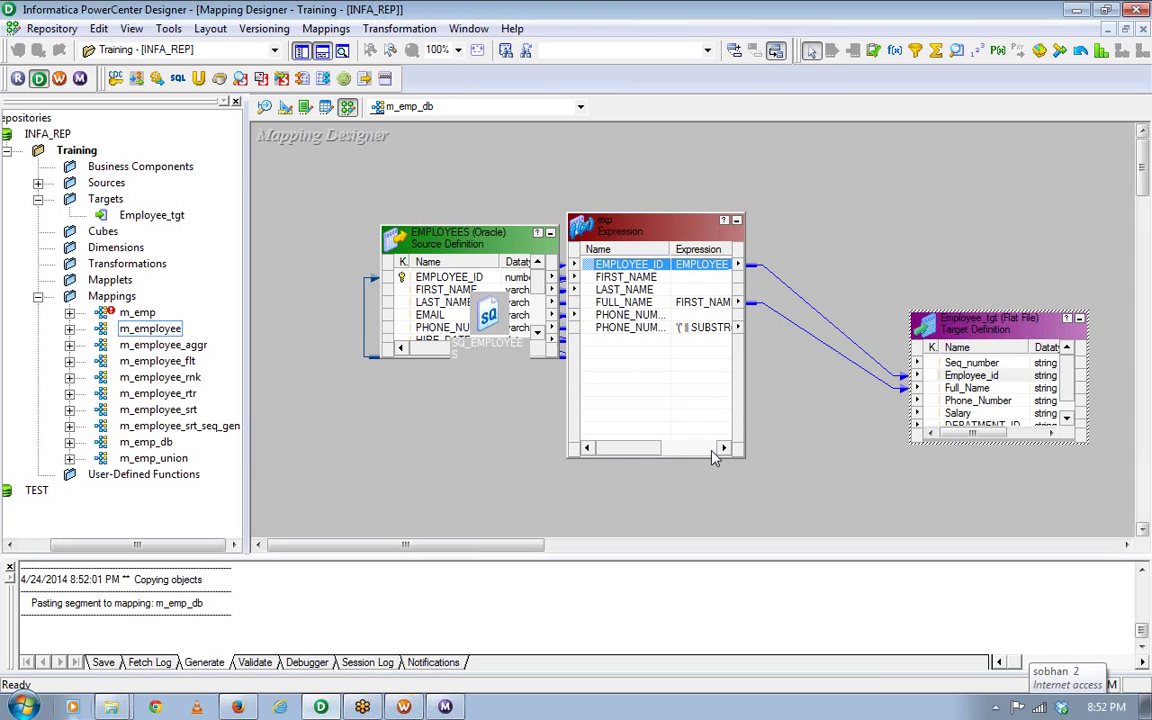
click(686, 329)
drag(686, 331, 970, 402)
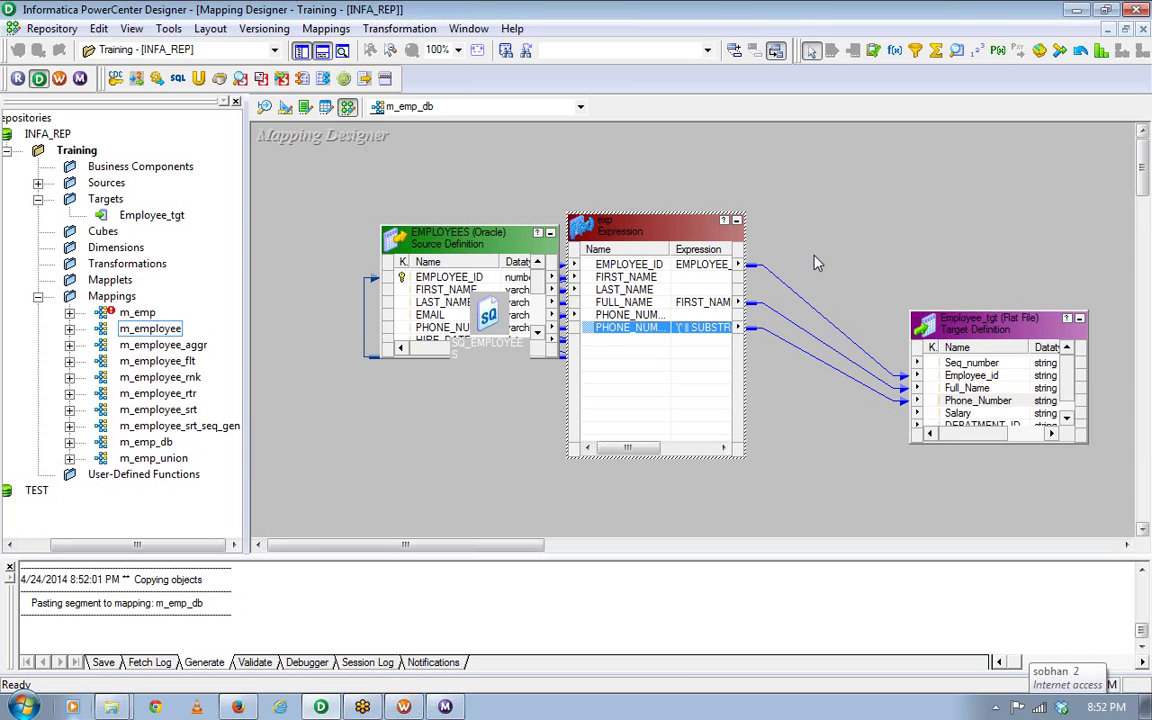
Minimize the exp transformation and arrange all objects of the m_emp_db mapping as icons.
click(736, 219)
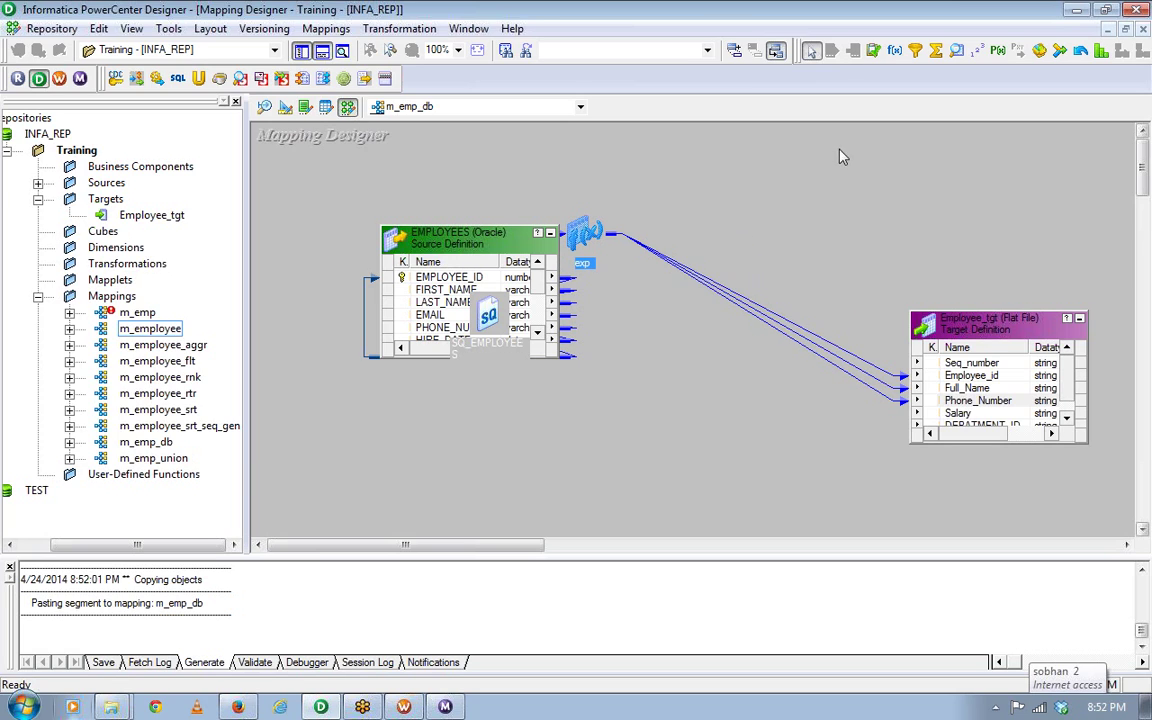
right_click(765, 231)
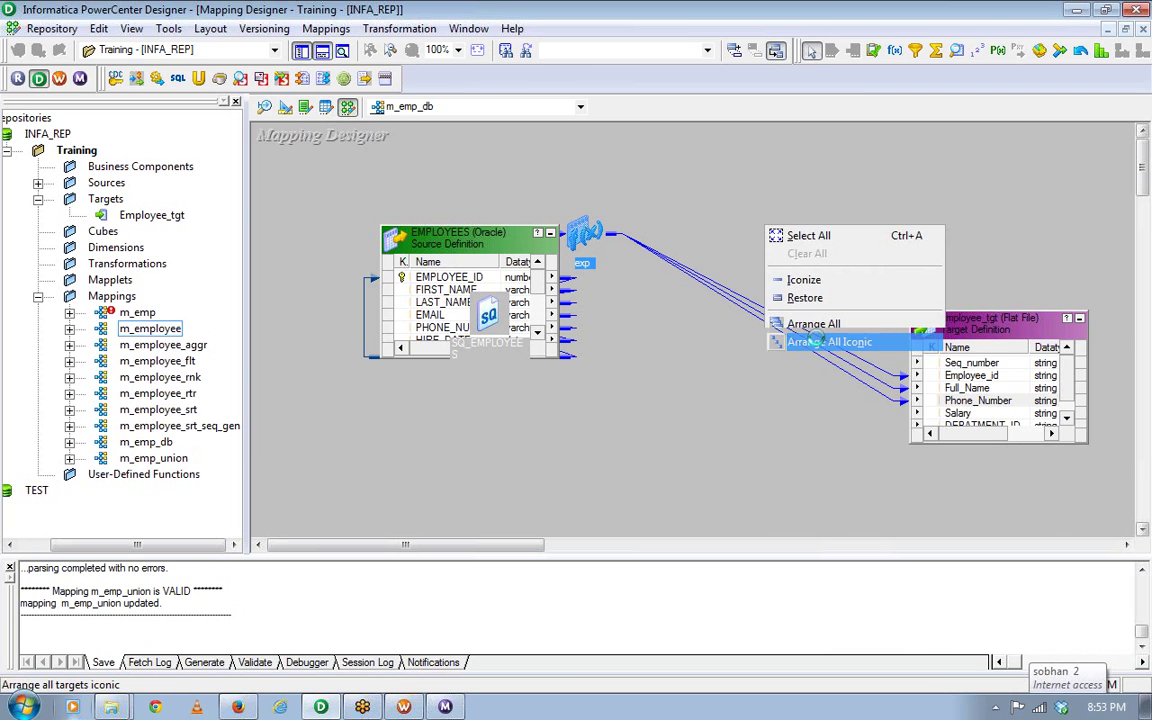
click(816, 341)
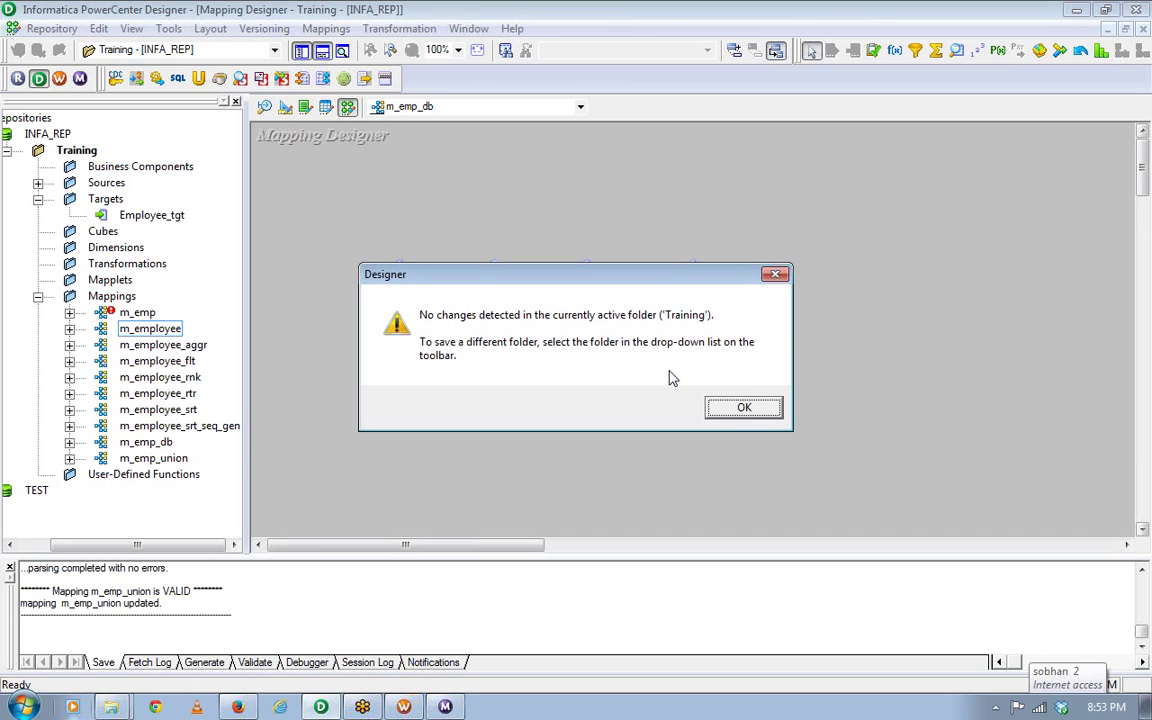
click(743, 407)
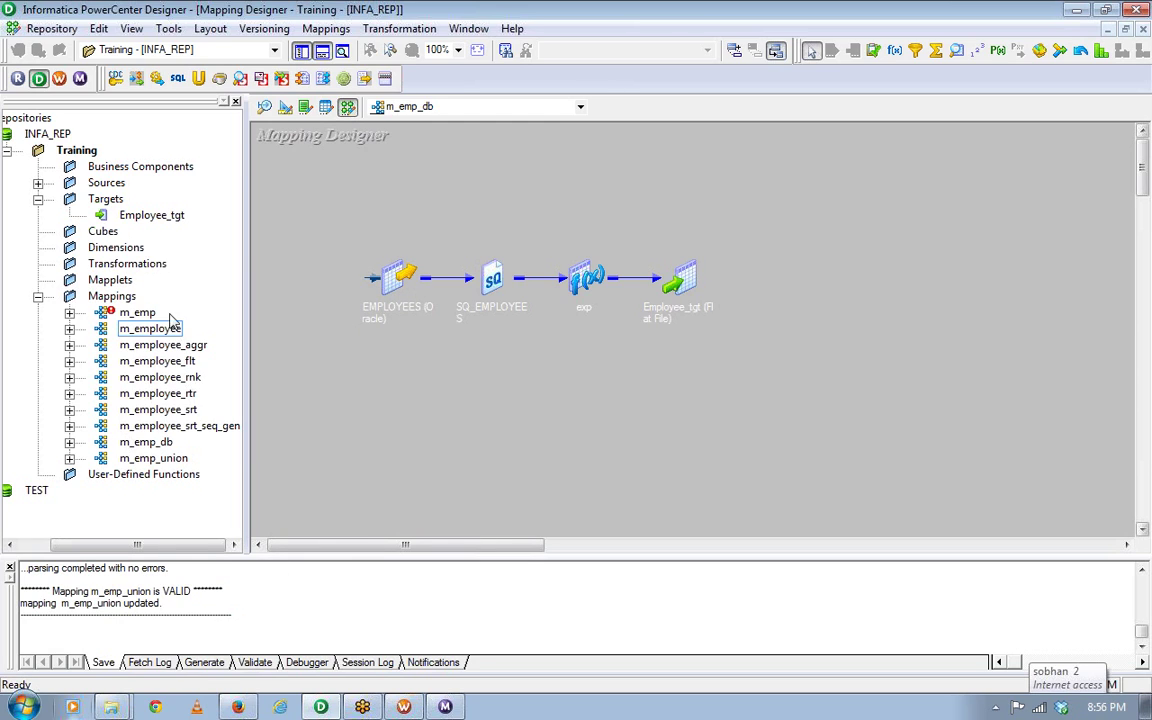
click(148, 446)
right_click(148, 449)
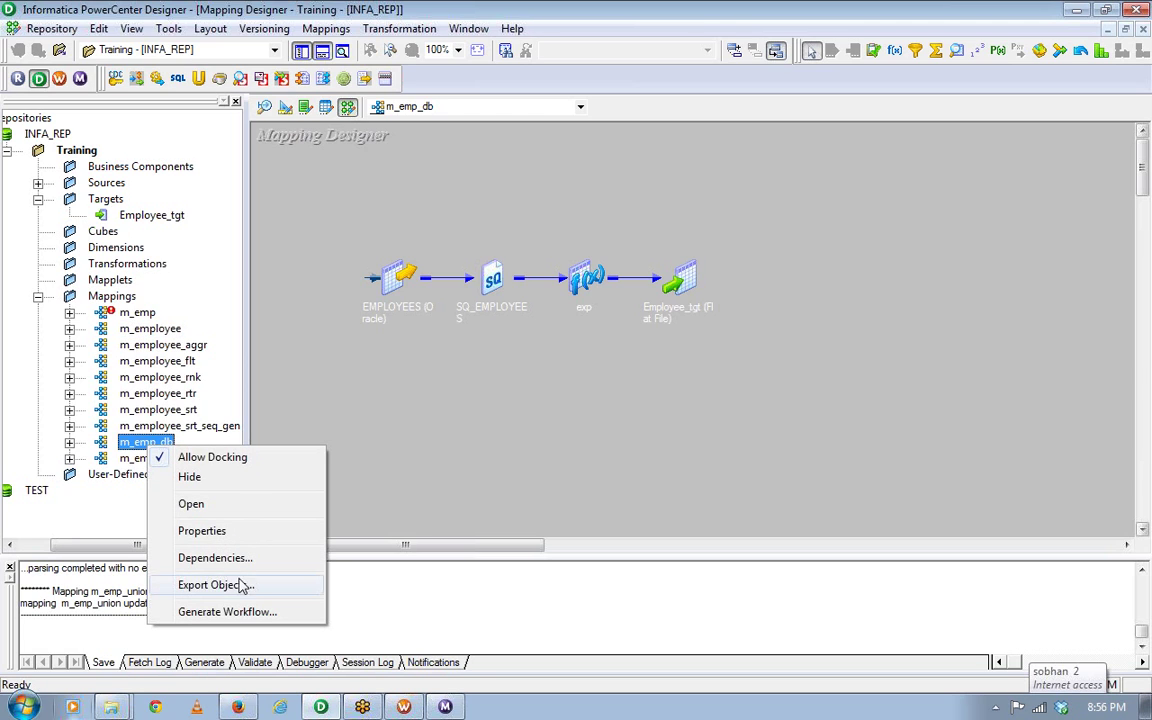
click(228, 611)
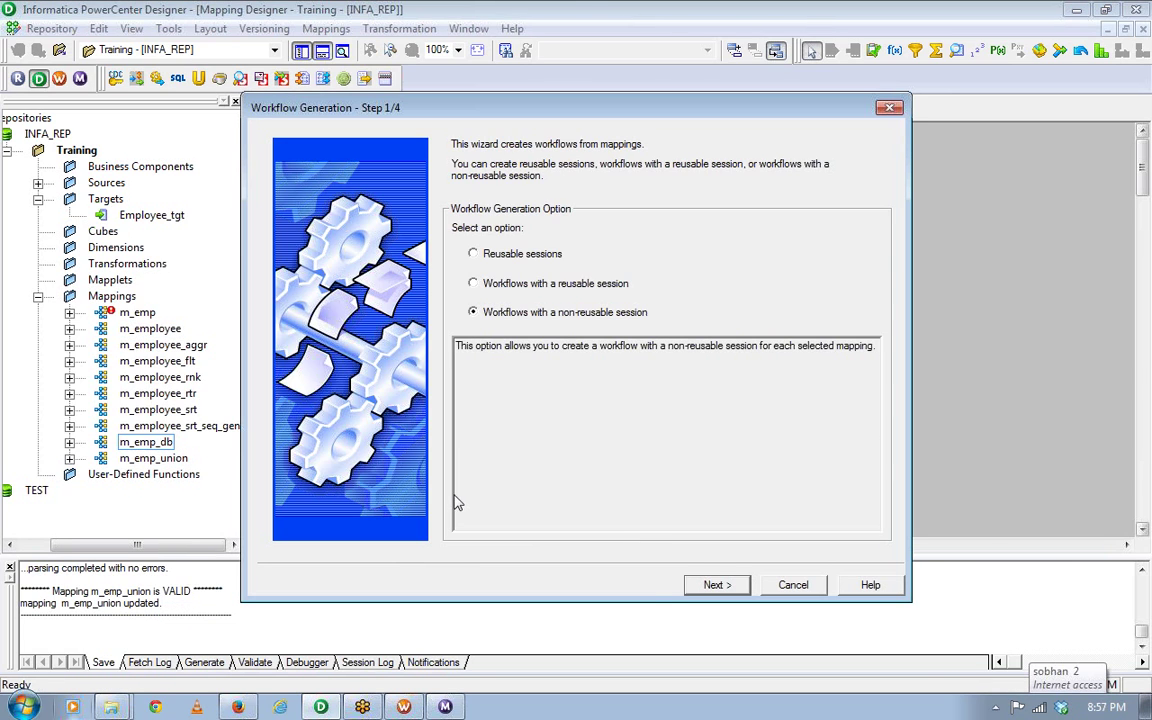
click(712, 585)
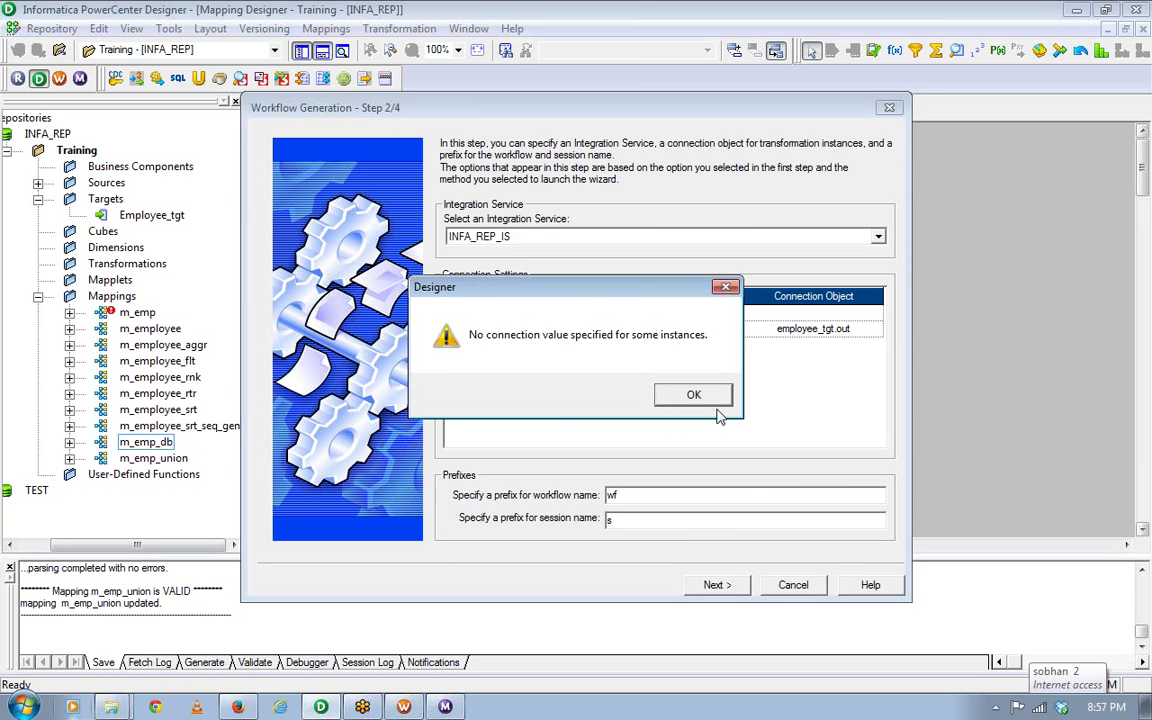
click(710, 399)
click(795, 586)
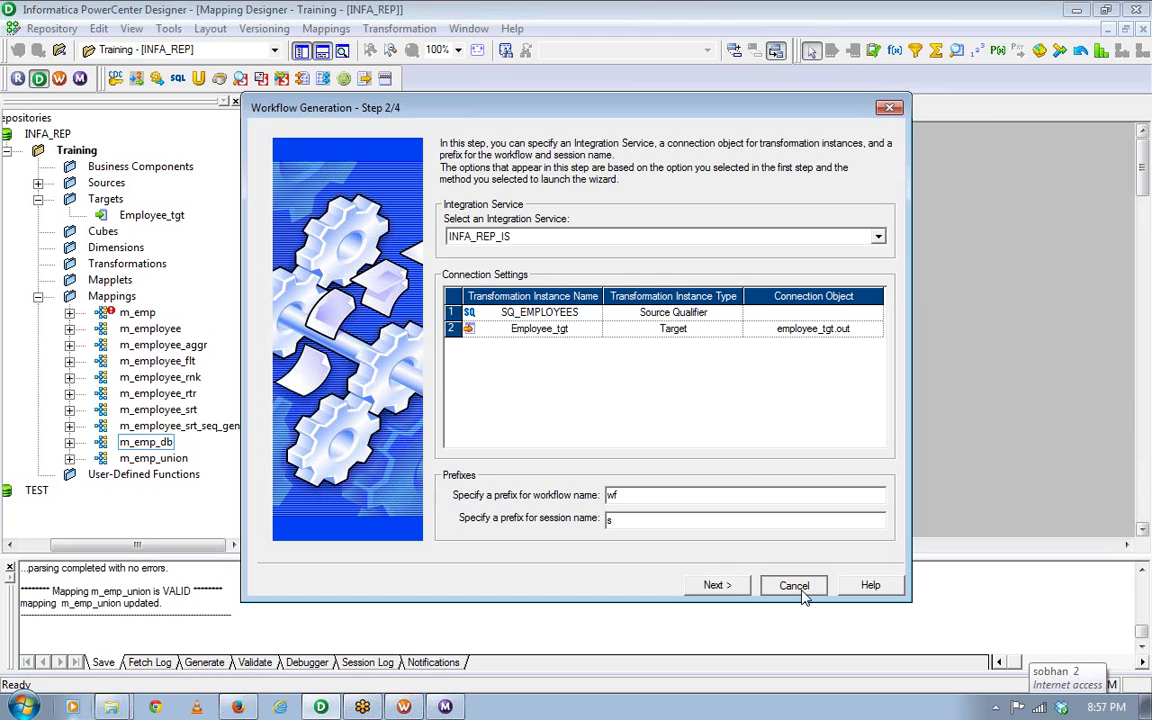
click(564, 396)
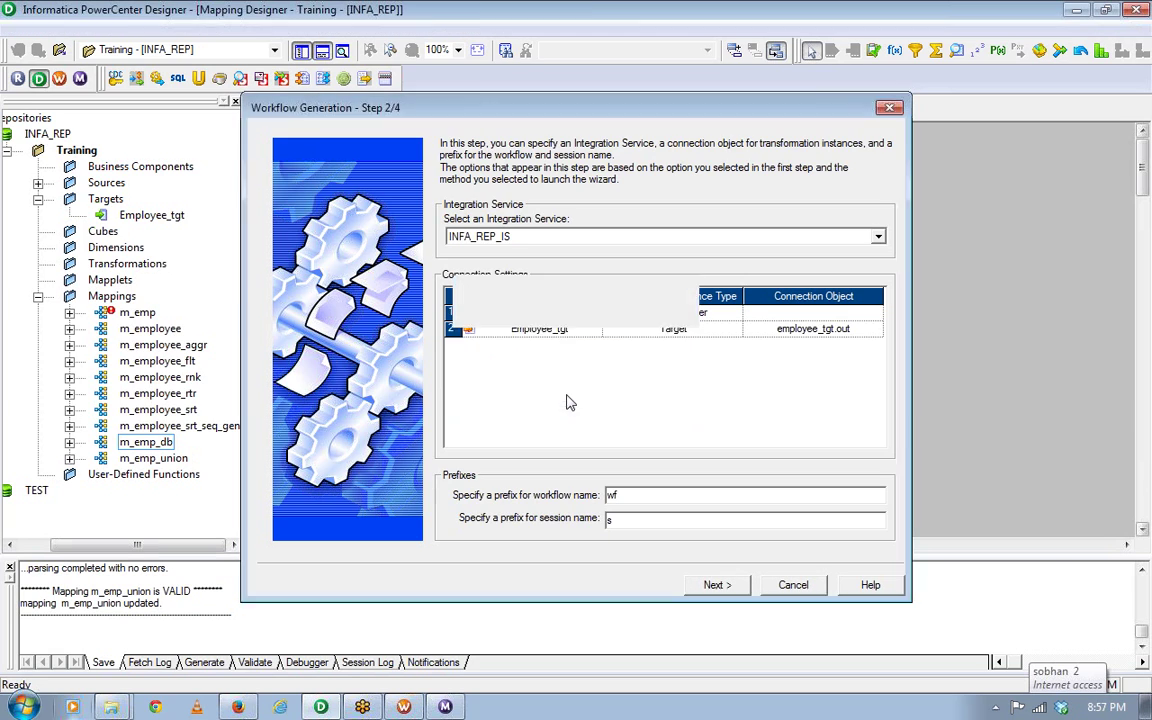
Switch to Workflow Manager, open the Relational Connection Browser and choose Oracle as the connection type.
key(alt+Tab)
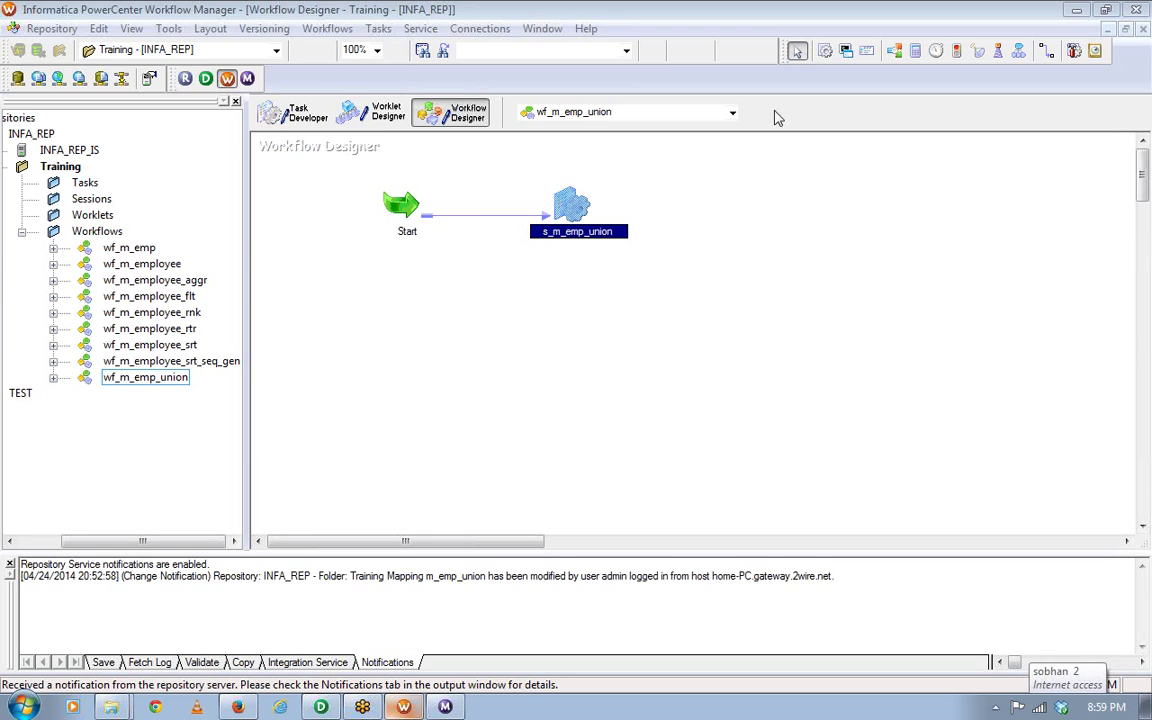
click(478, 28)
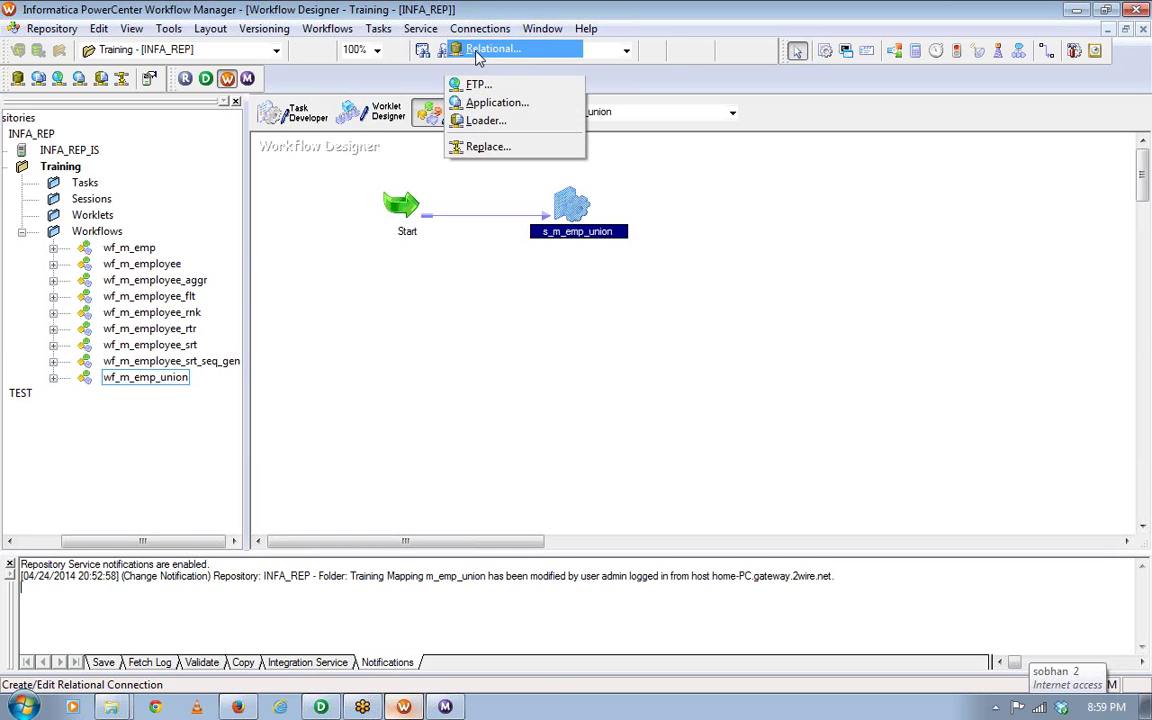
click(480, 52)
click(538, 297)
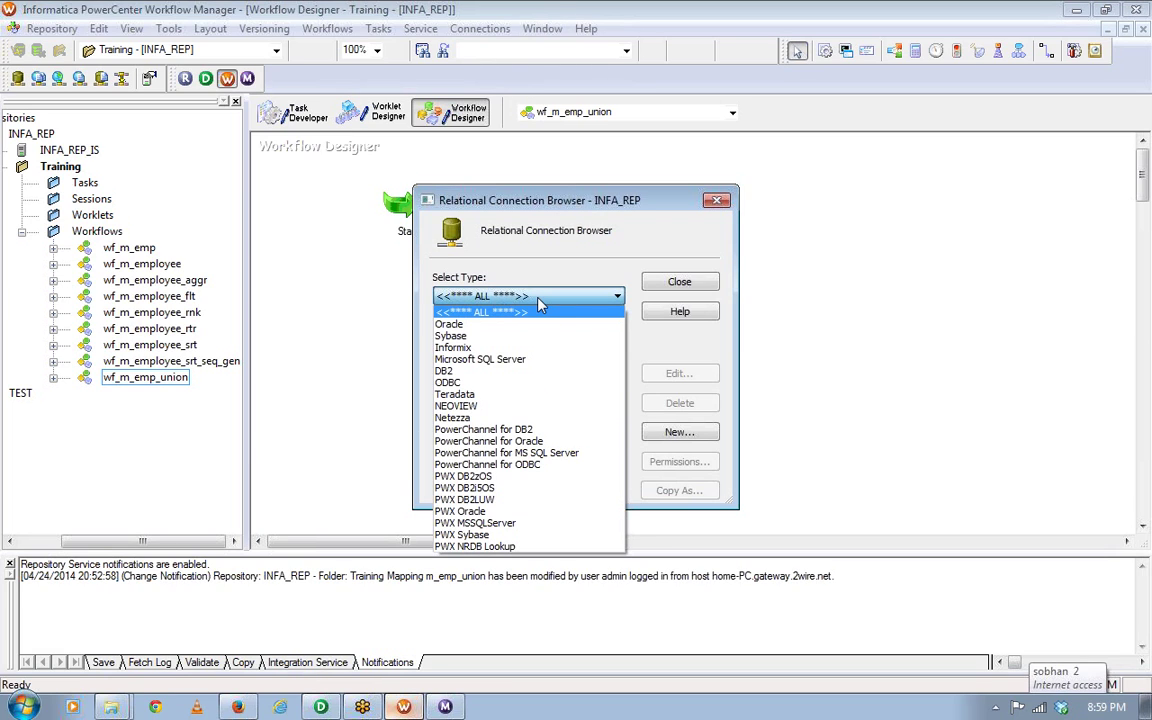
click(515, 325)
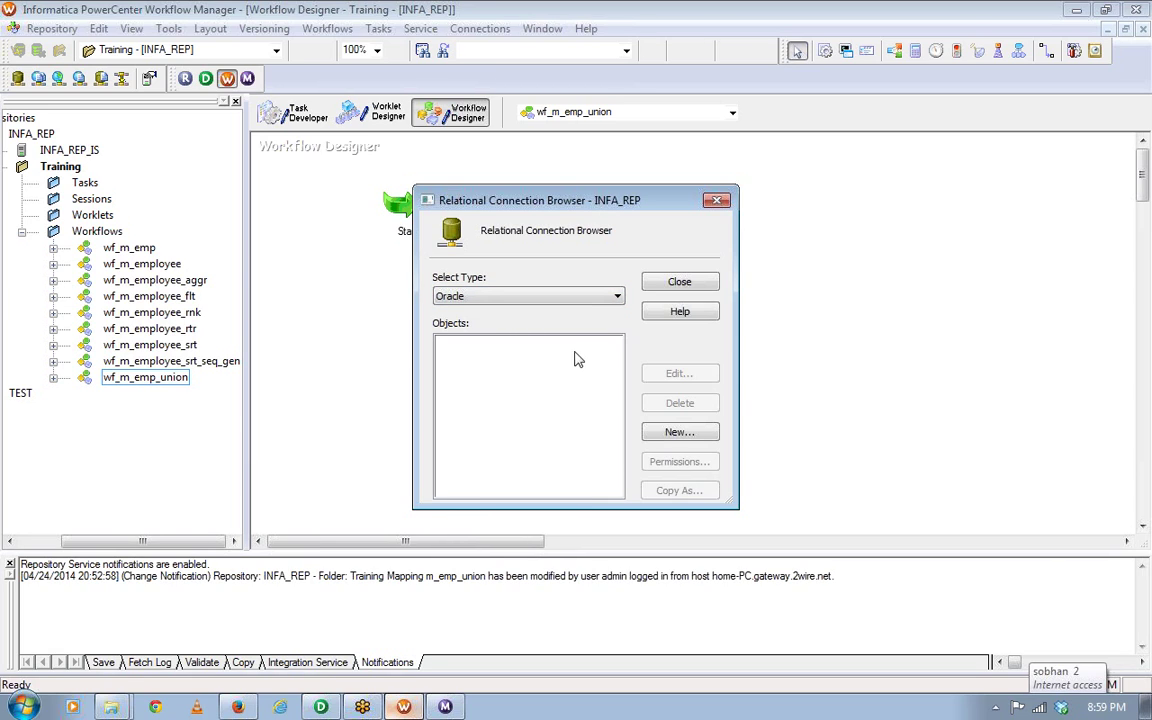
Start a new Oracle relational connection named Oracle_hr, with user name hr, and enter the database password.
click(678, 432)
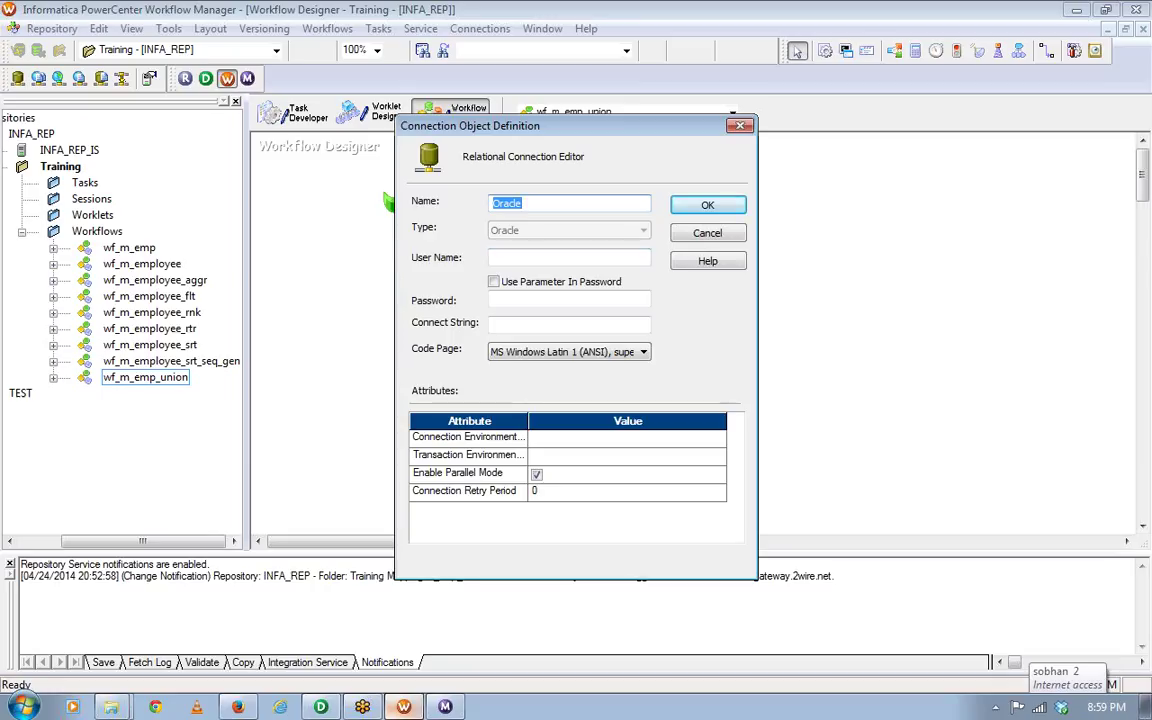
click(522, 203)
text(_hr)
click(568, 257)
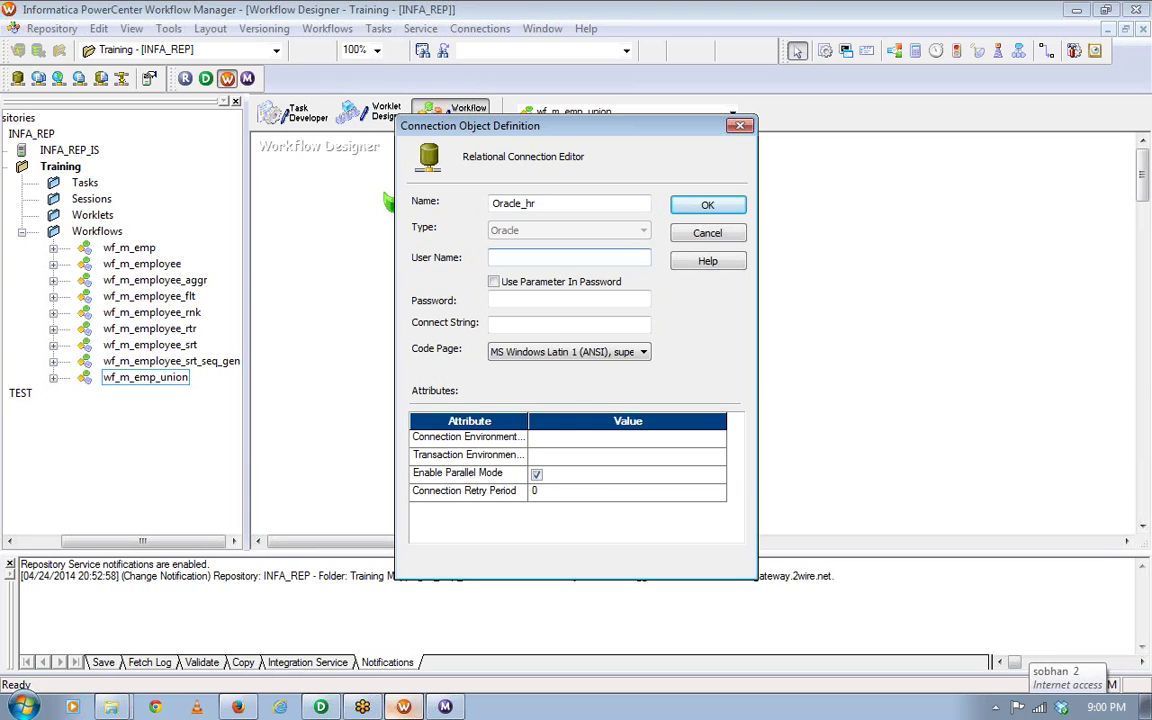
text(hr)
click(527, 300)
text(hr)
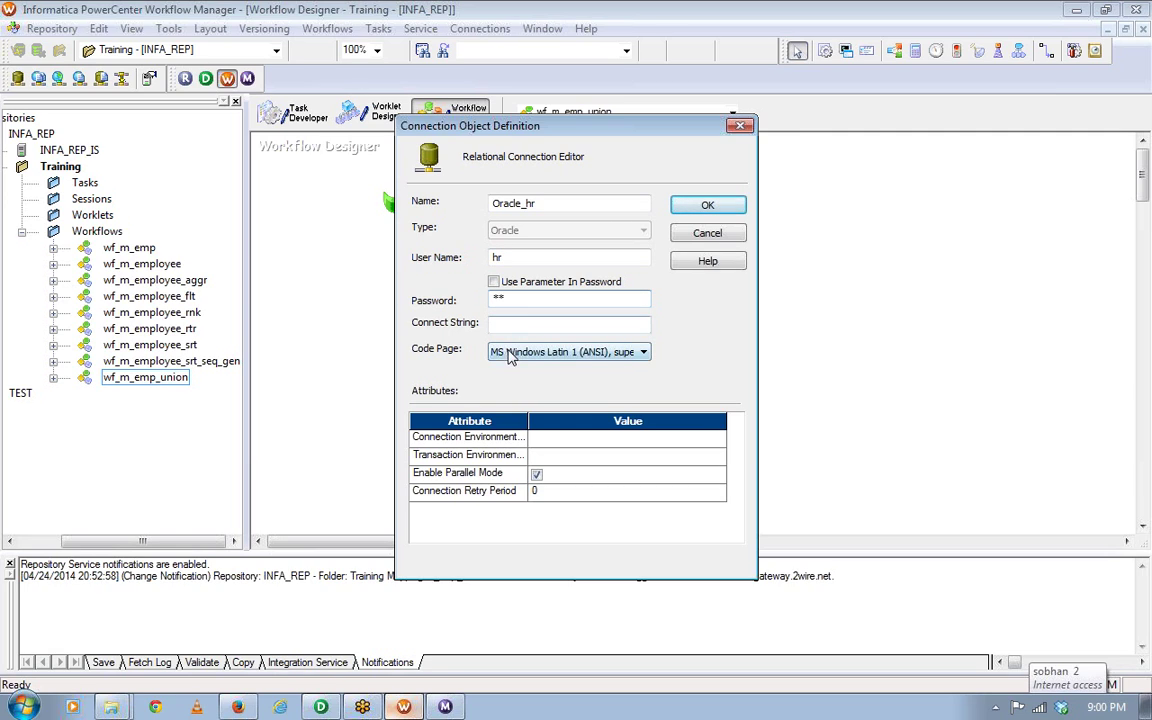
Set the connect string of the Oracle_hr connection to orcl, save the connection and close the Relational Connection Browser.
click(568, 323)
text(o)
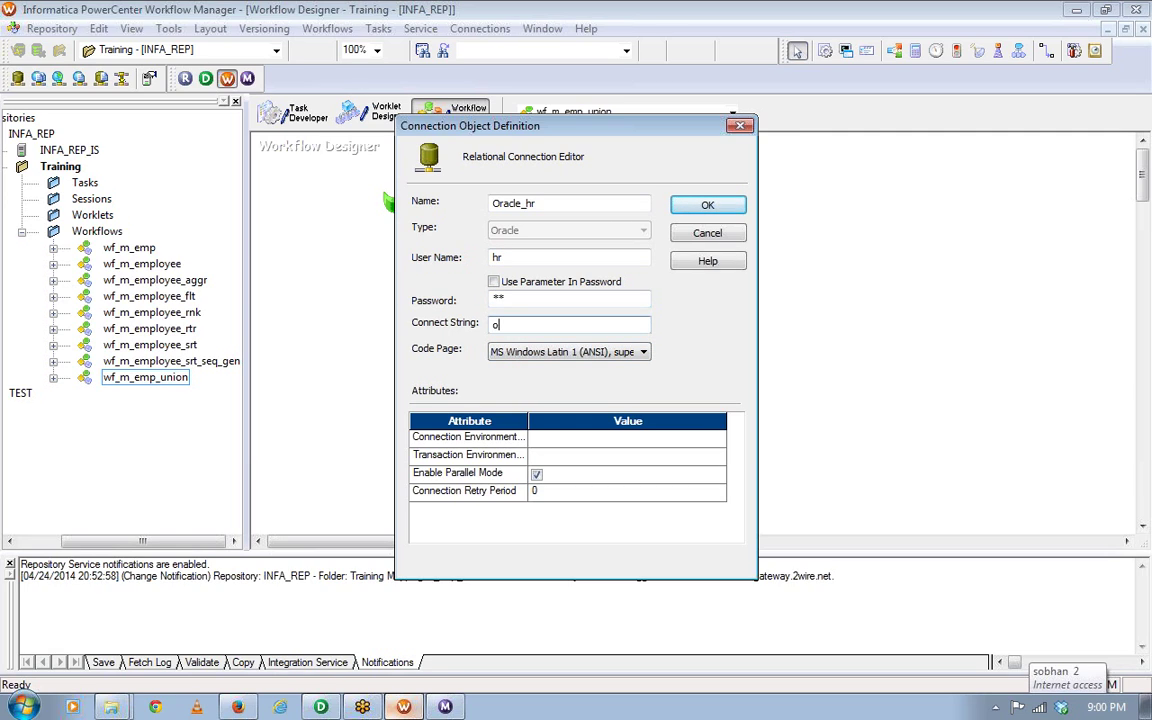
text(rcl)
click(705, 206)
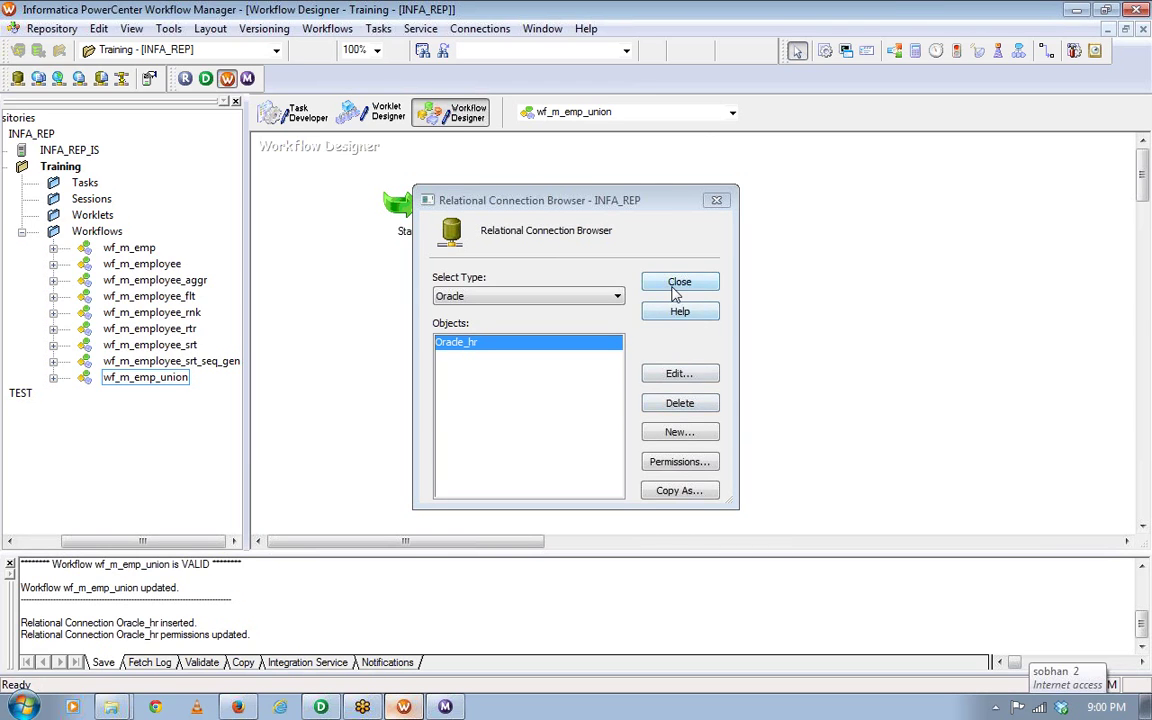
click(676, 285)
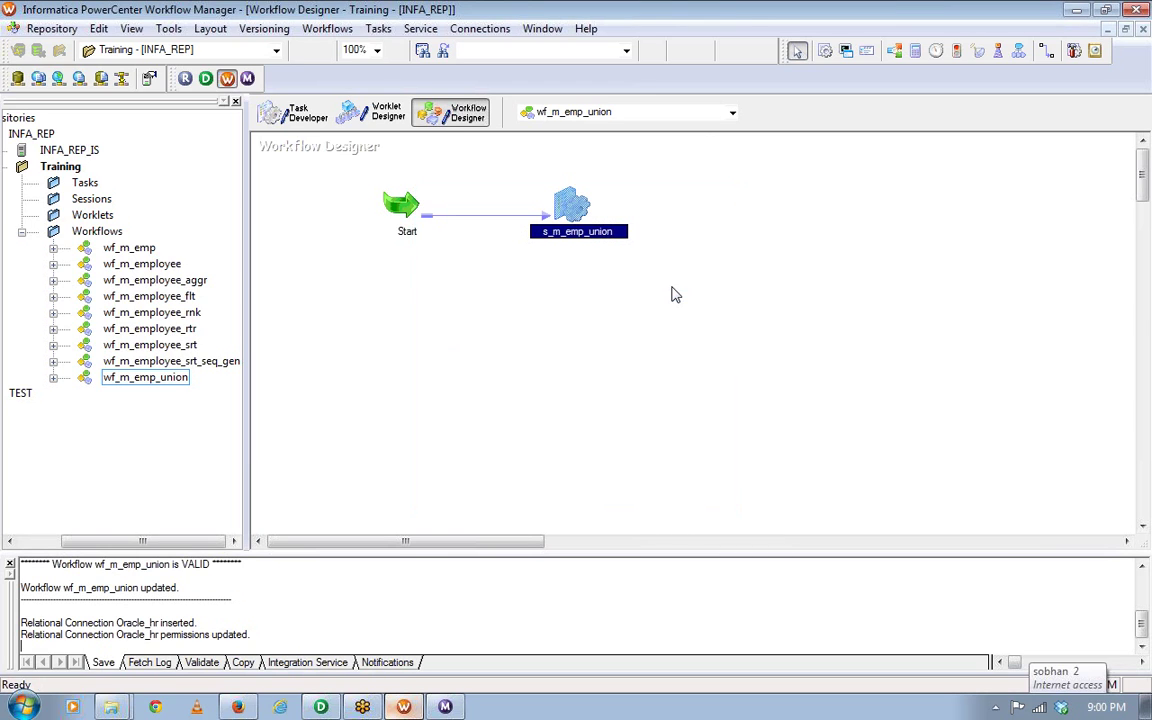
click(321, 707)
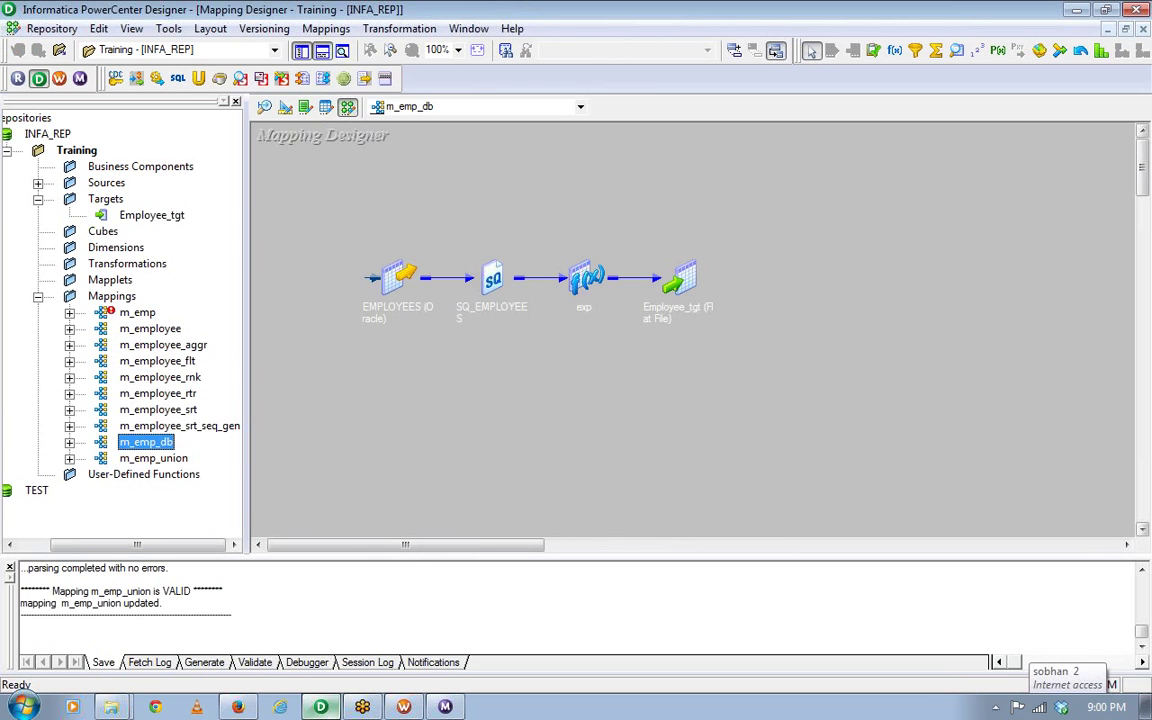
right_click(165, 444)
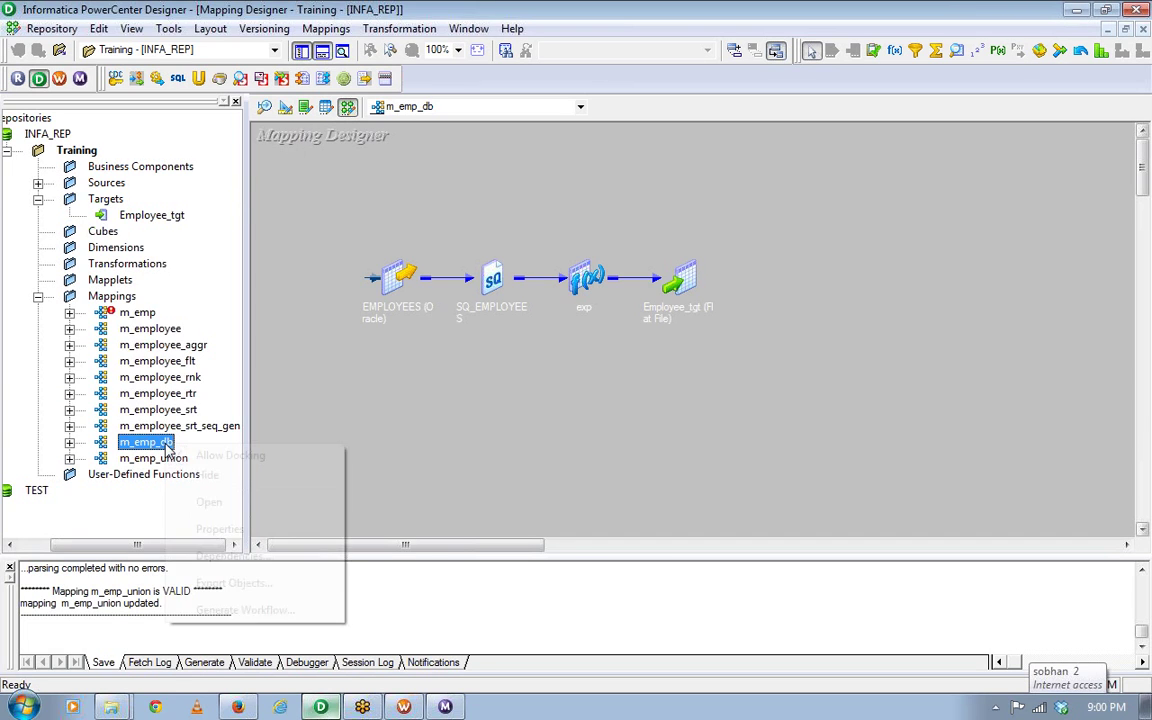
click(245, 610)
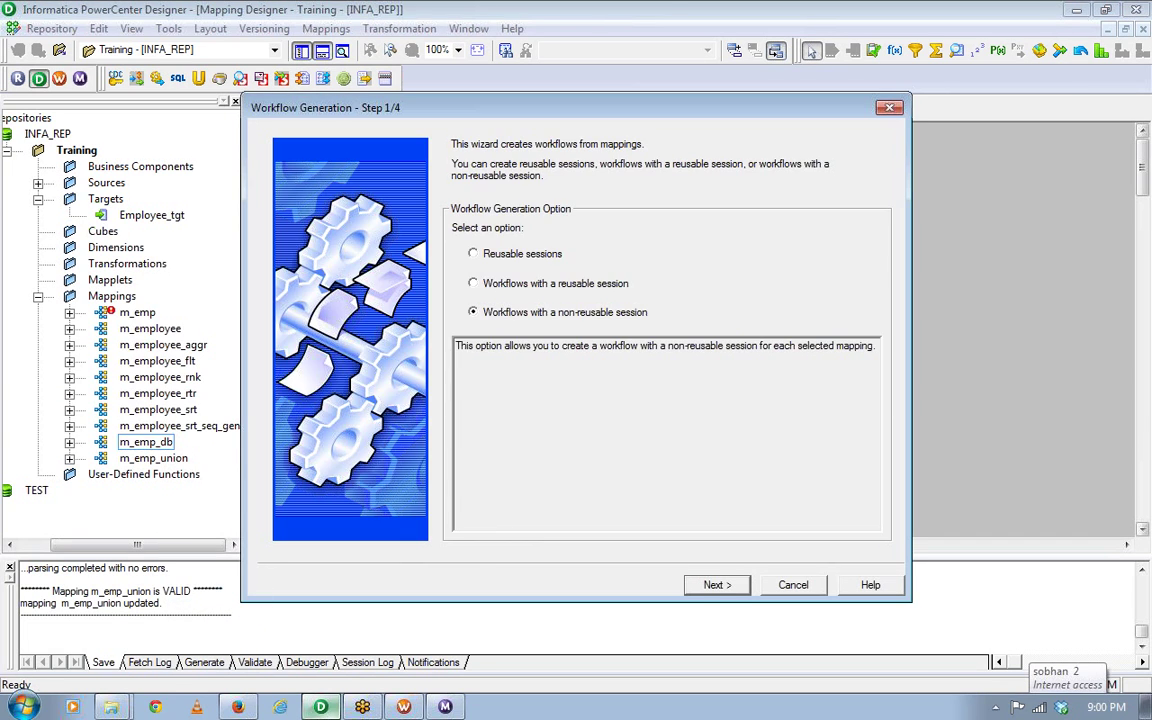
click(700, 586)
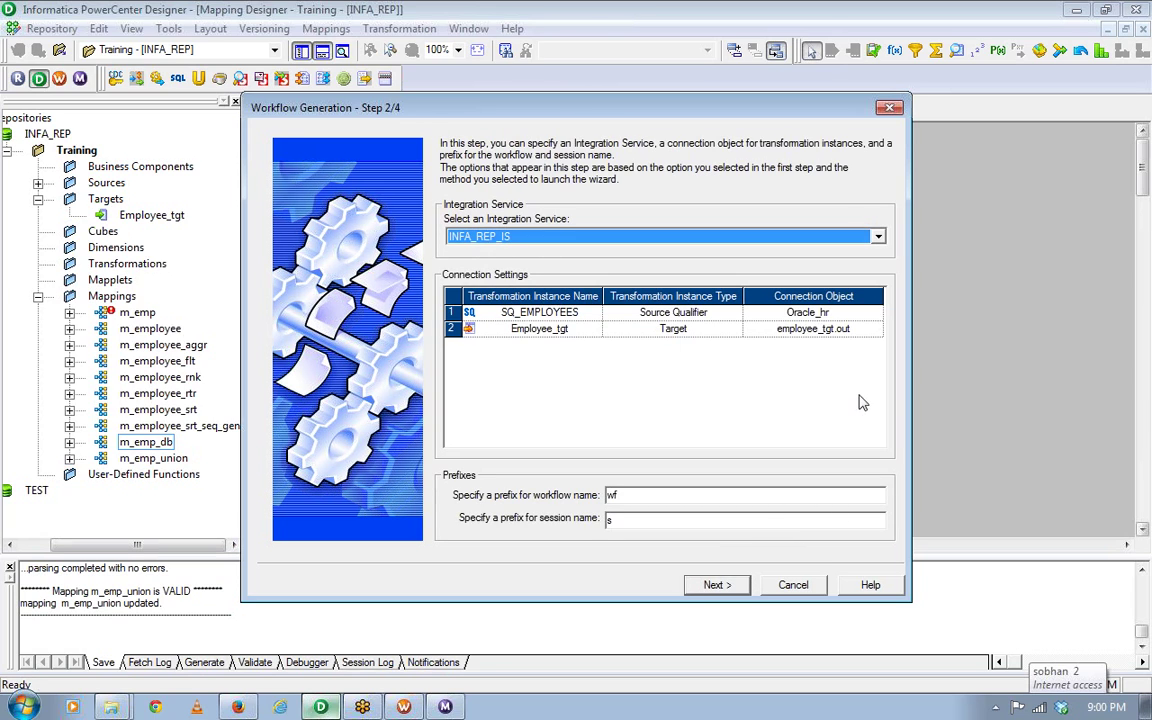
click(832, 314)
click(832, 314)
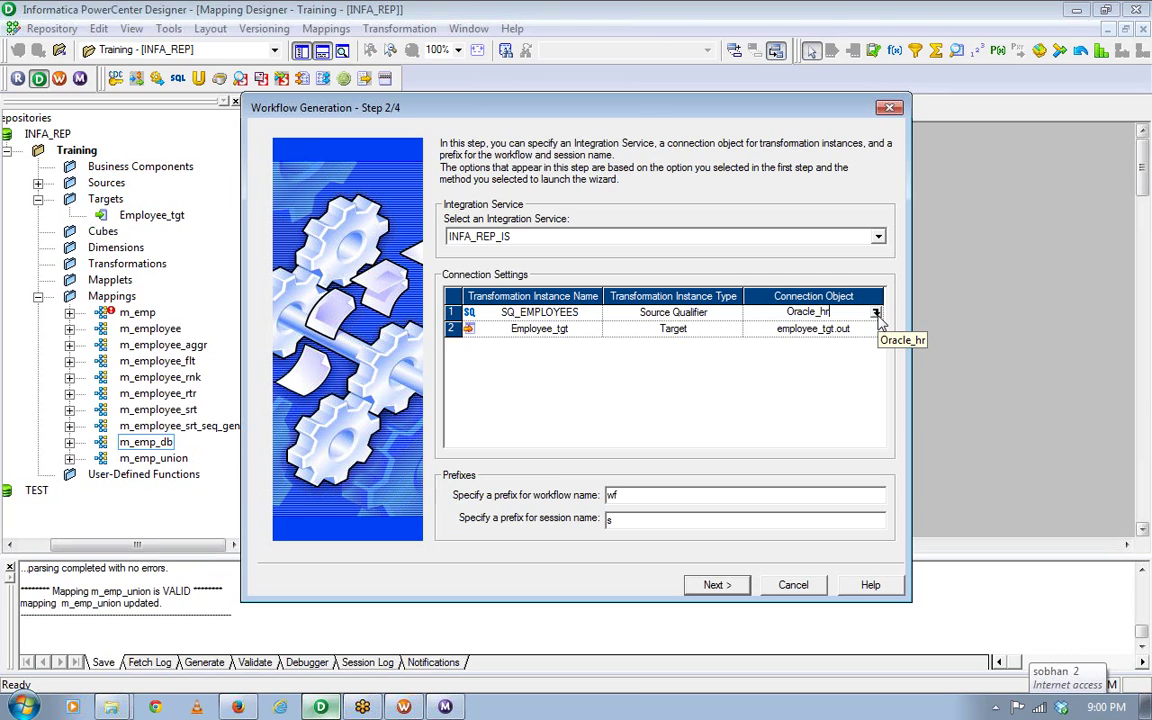
click(876, 313)
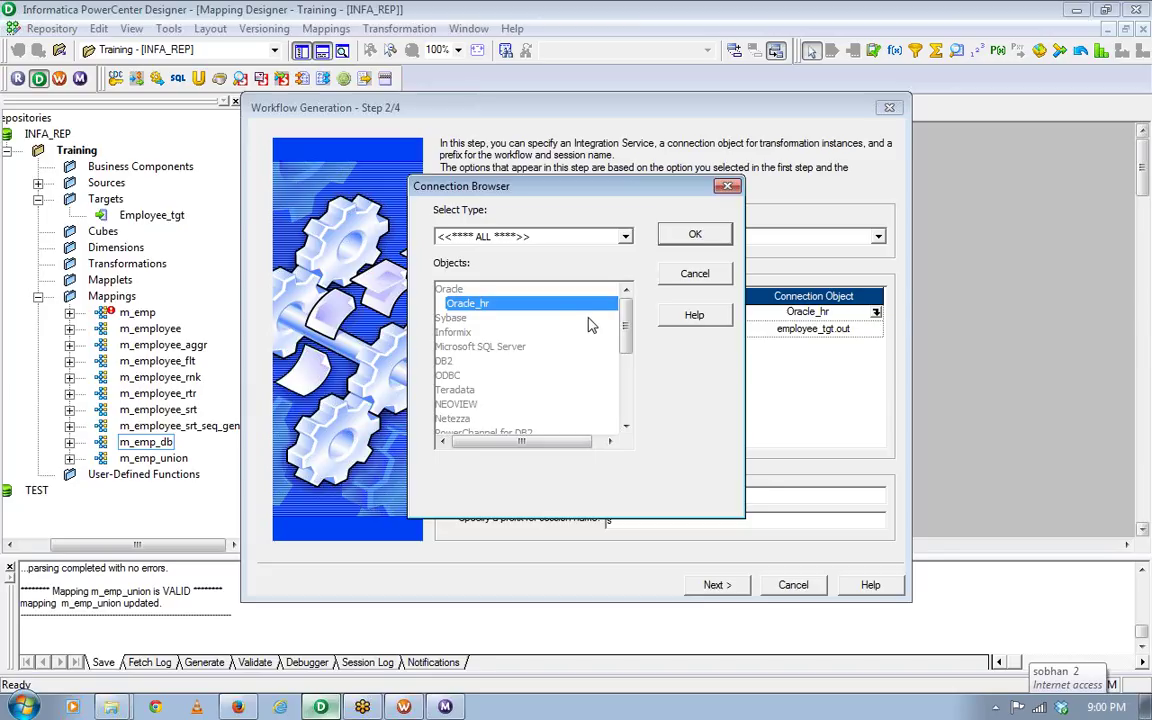
click(695, 234)
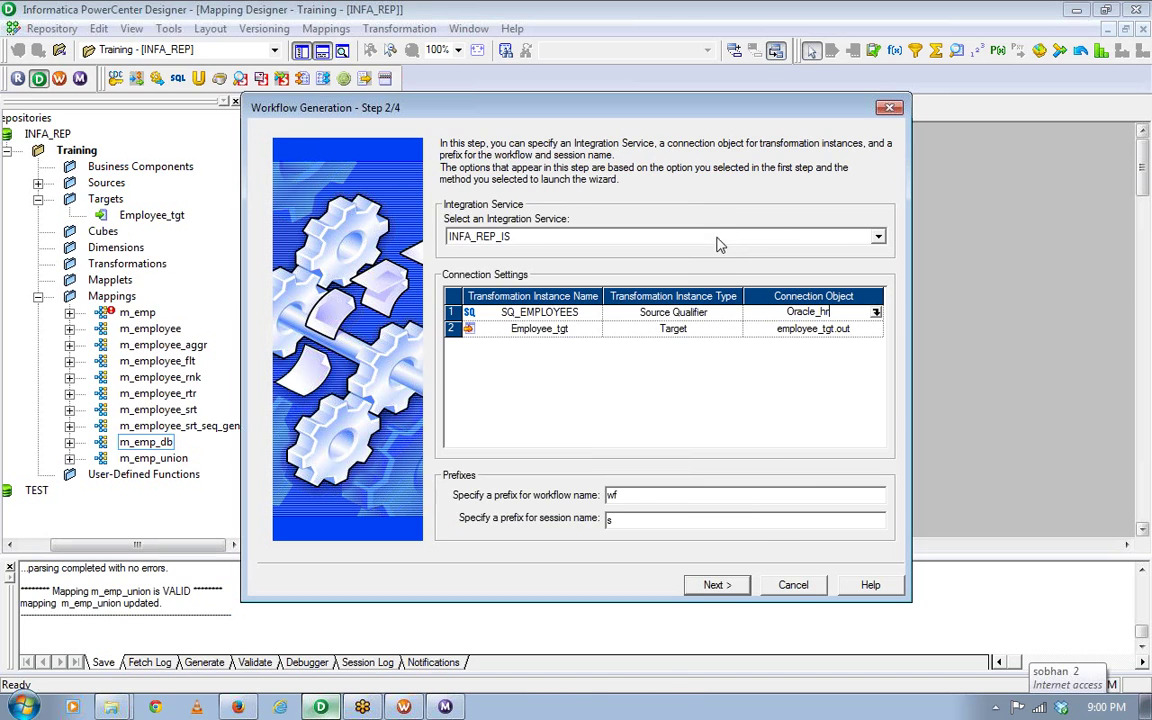
click(793, 585)
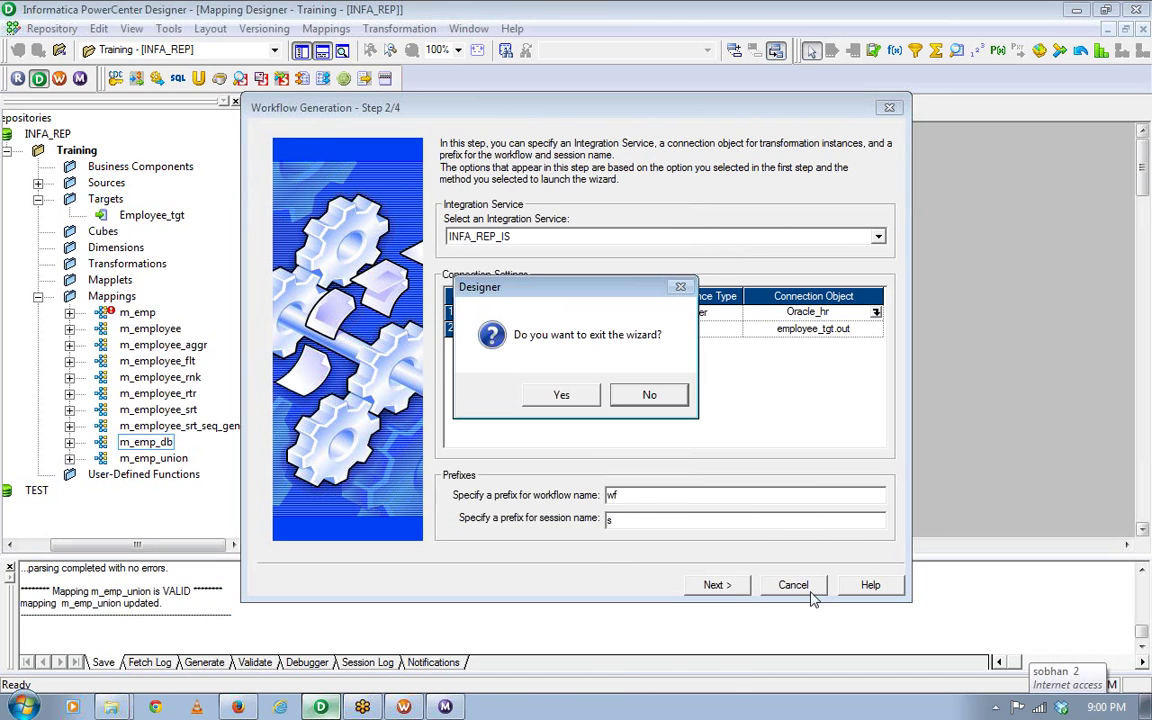
click(561, 395)
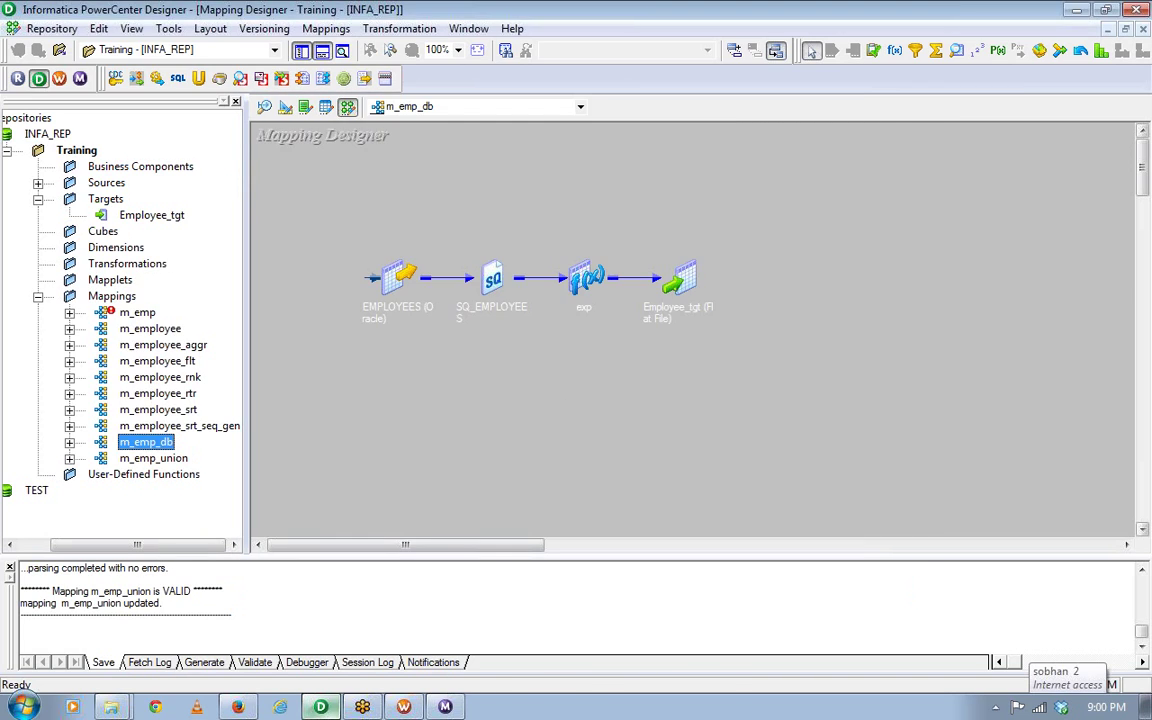
Switch to Workflow Manager, reopen the Relational Connection Browser and choose Oracle as the connection type.
click(404, 707)
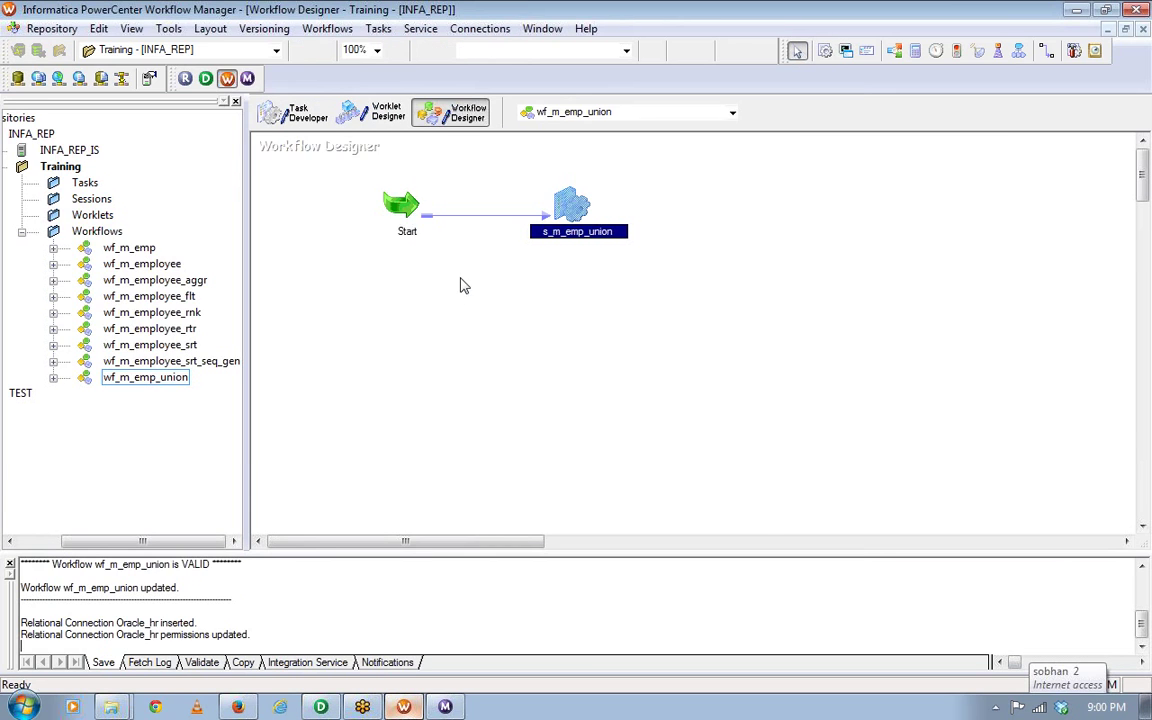
click(480, 28)
click(490, 48)
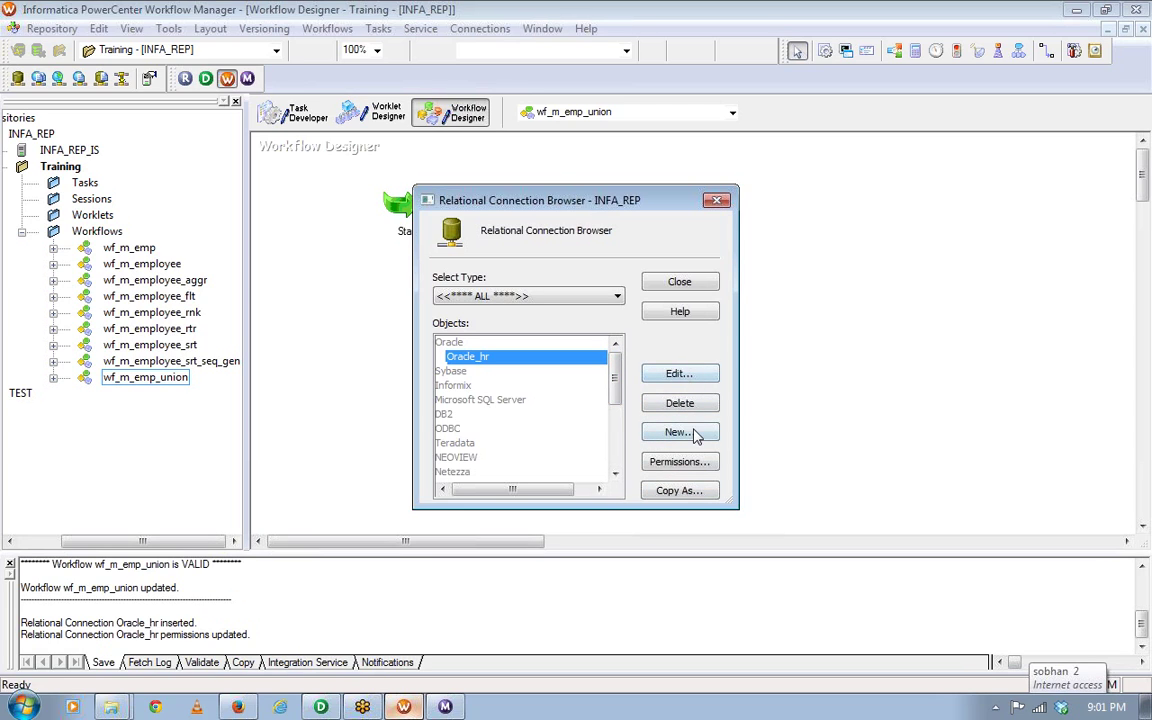
click(688, 434)
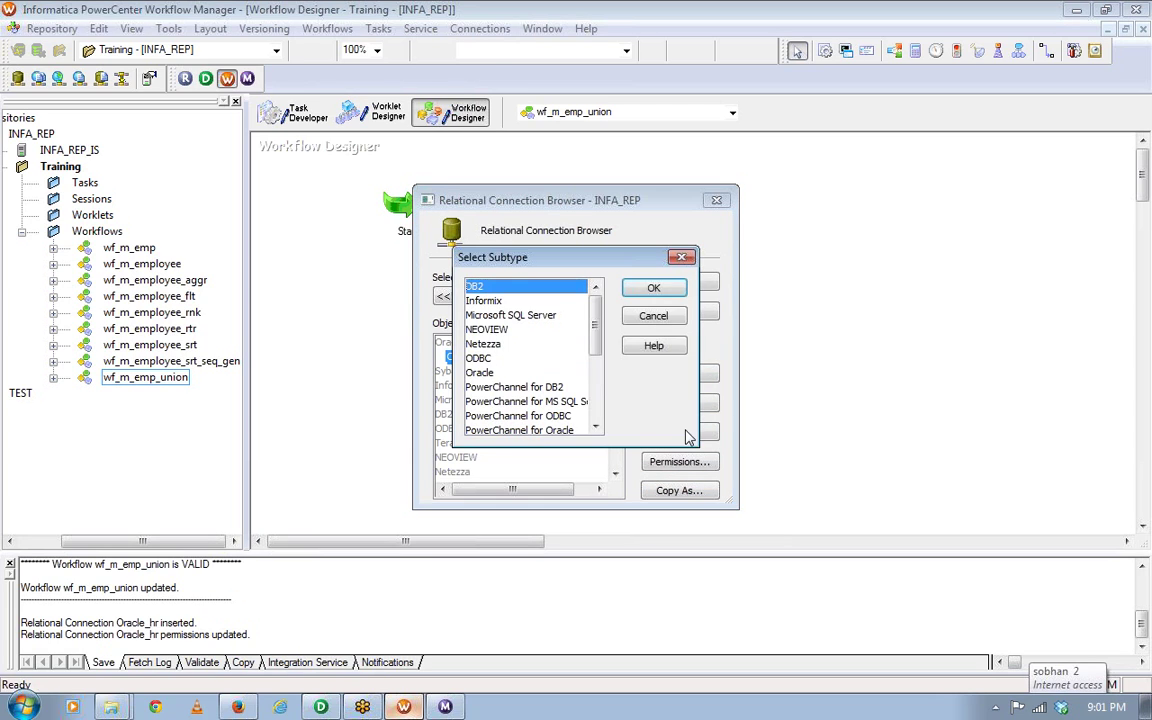
click(653, 315)
click(540, 300)
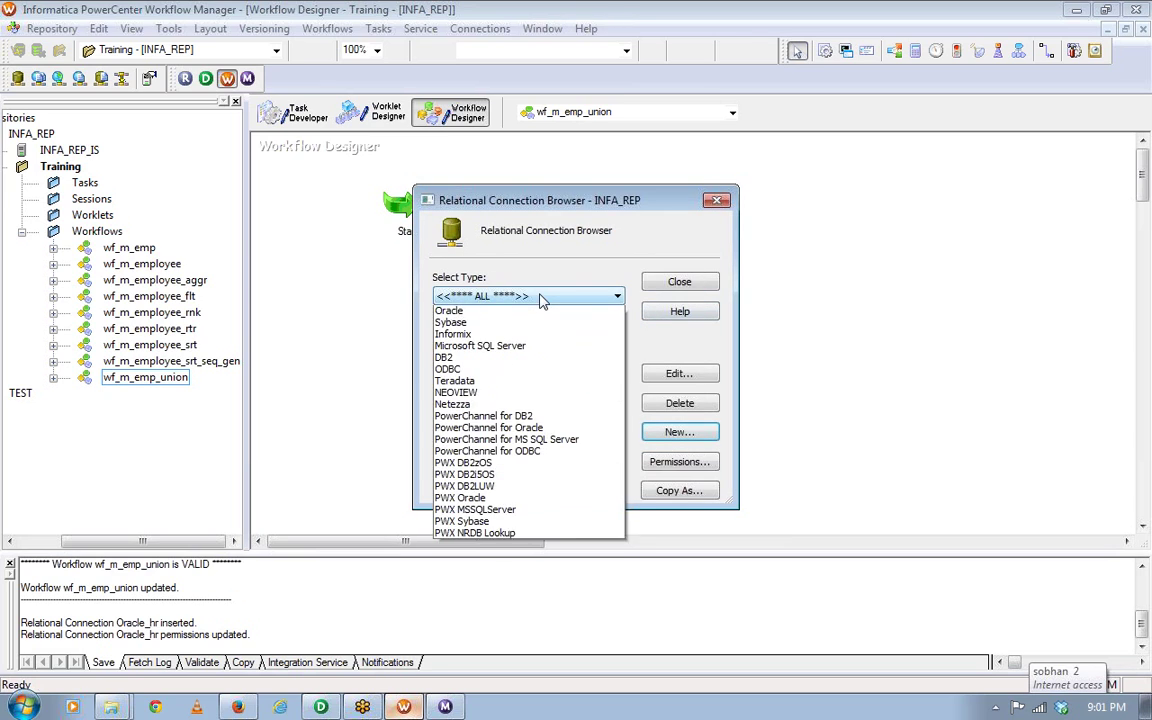
click(491, 322)
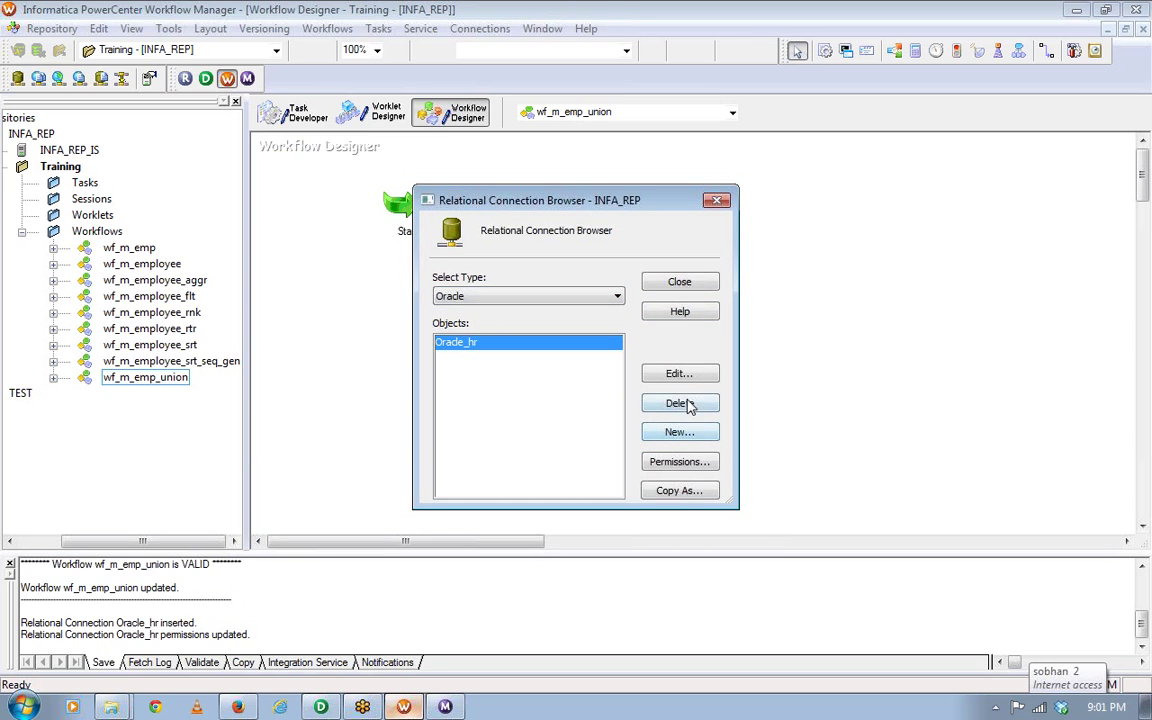
Add an Oracle connection named Oracle_scott with user name scott, its password and connect string, and close the connection browser.
click(676, 431)
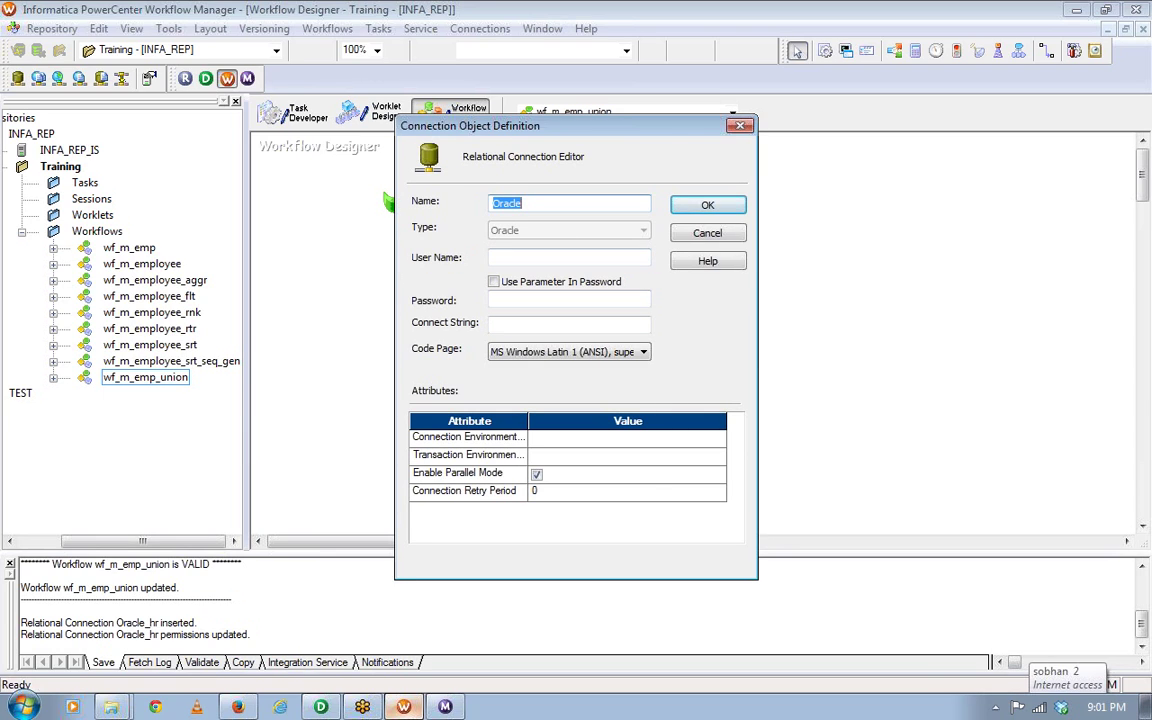
click(522, 203)
text(_scott)
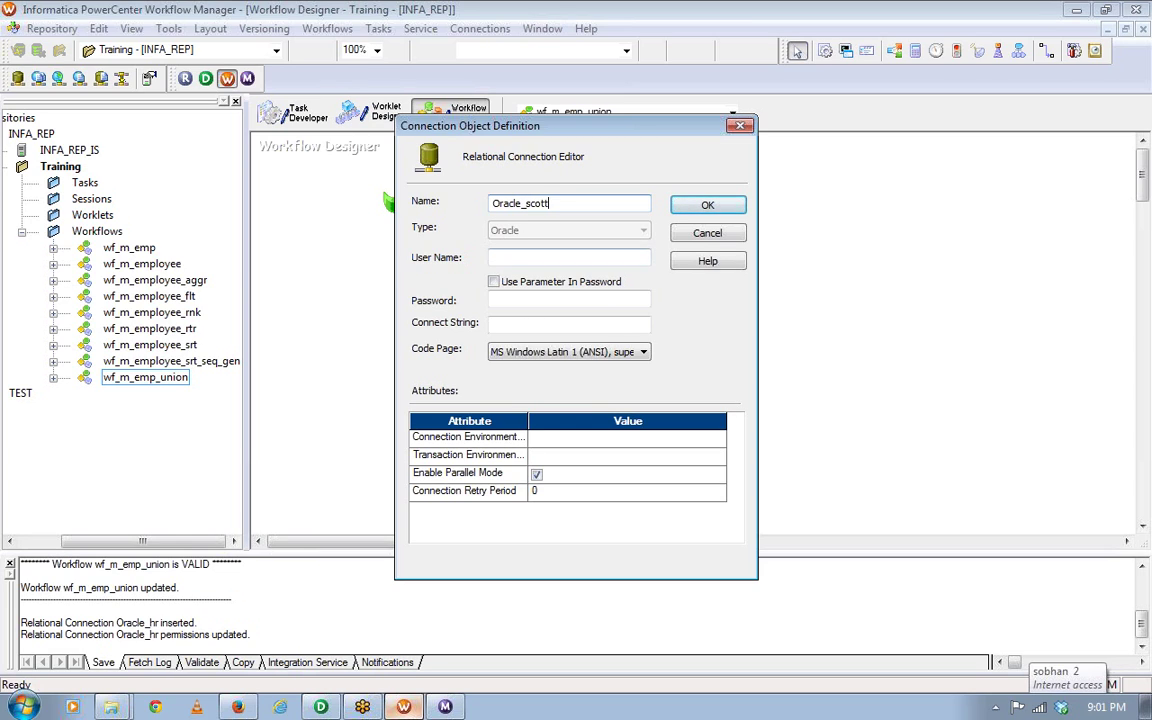
key(Tab)
text(scott)
key(Tab)
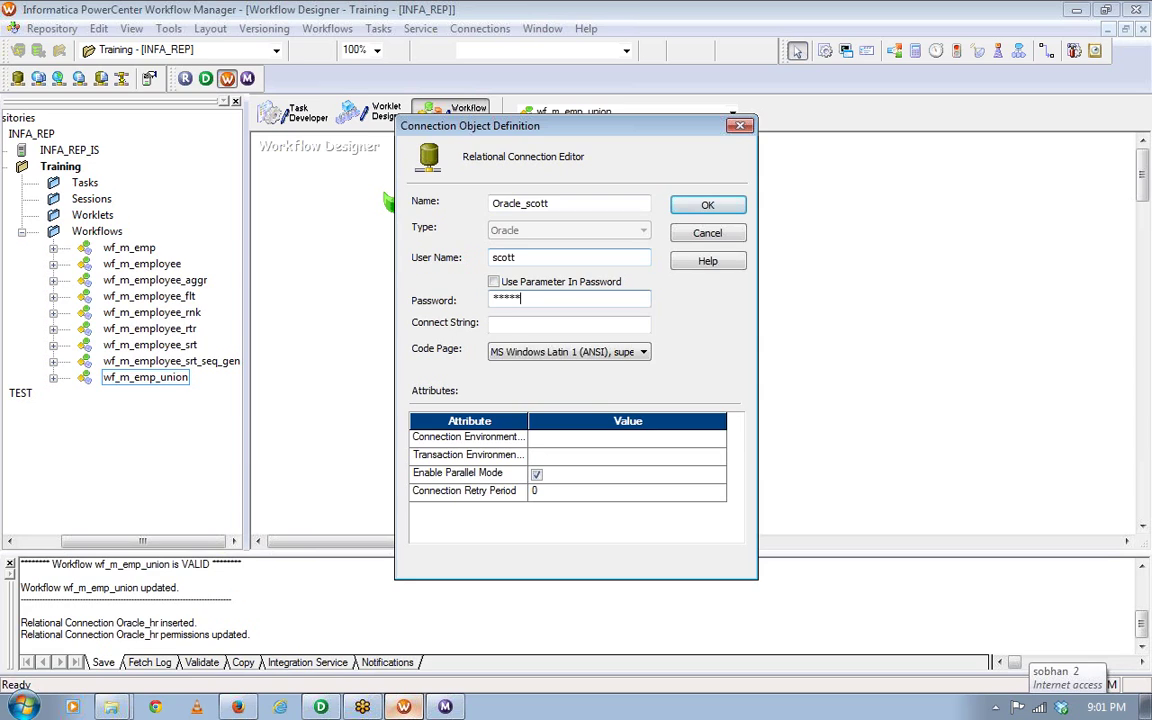
key(Tab)
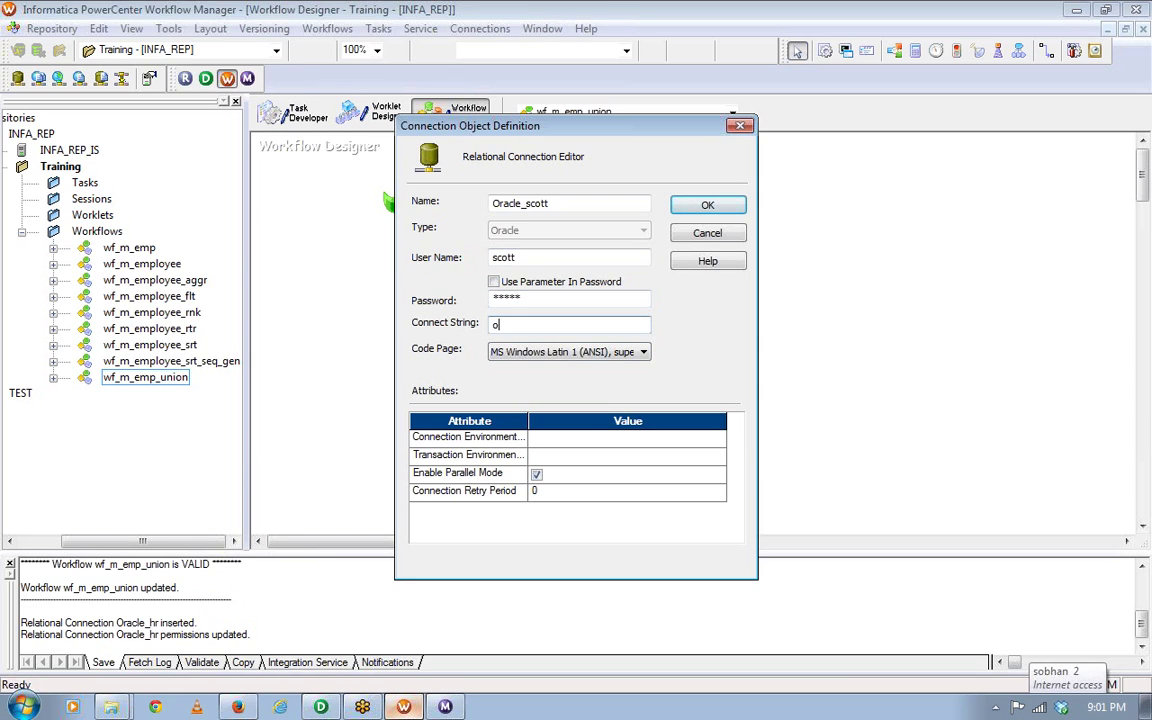
click(707, 205)
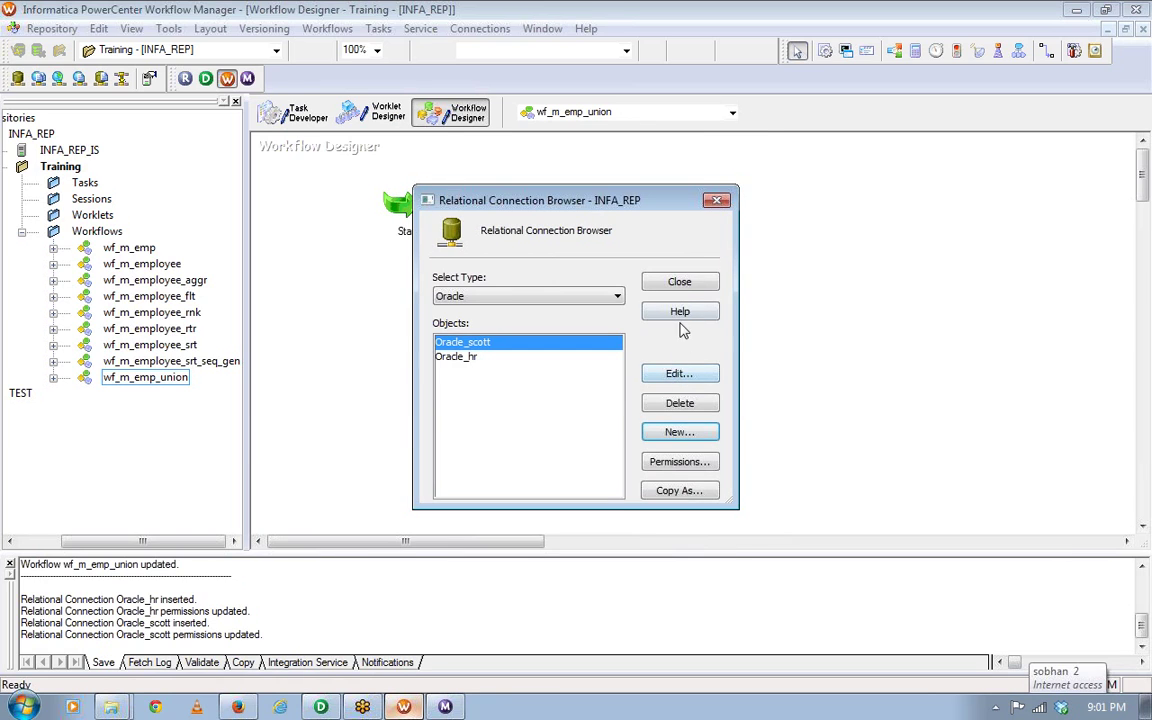
click(677, 285)
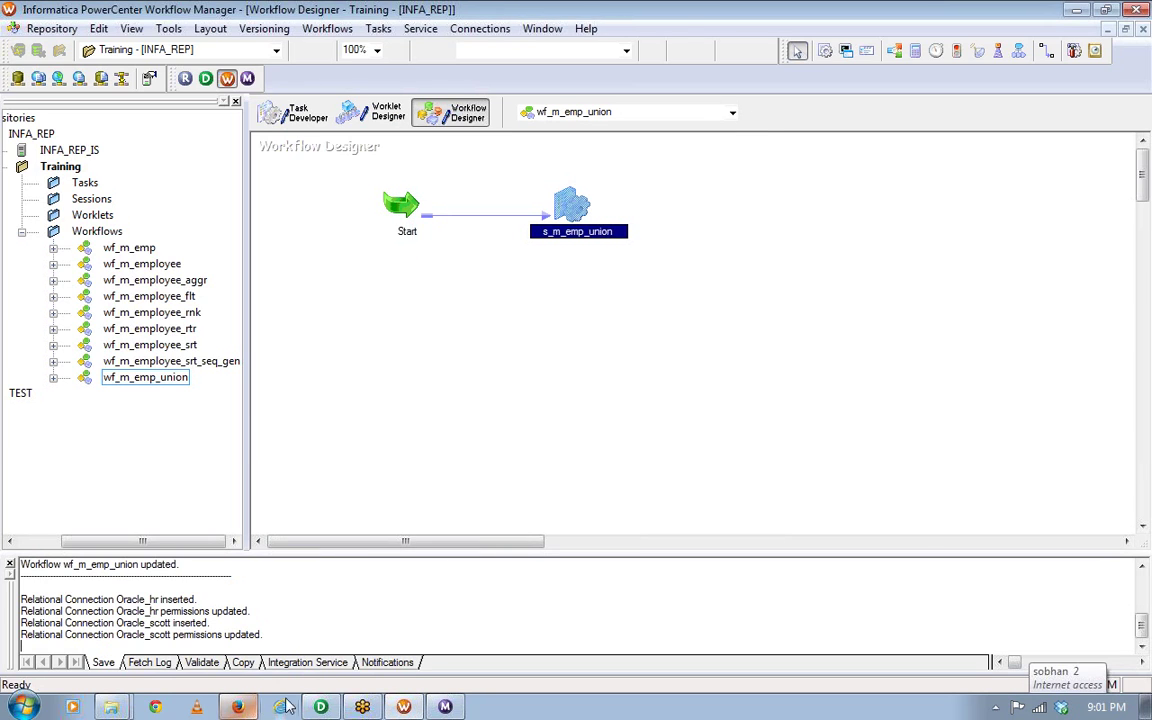
Switch to Designer and start generating a workflow with a non-reusable session from the m_emp_db mapping.
click(320, 707)
right_click(168, 442)
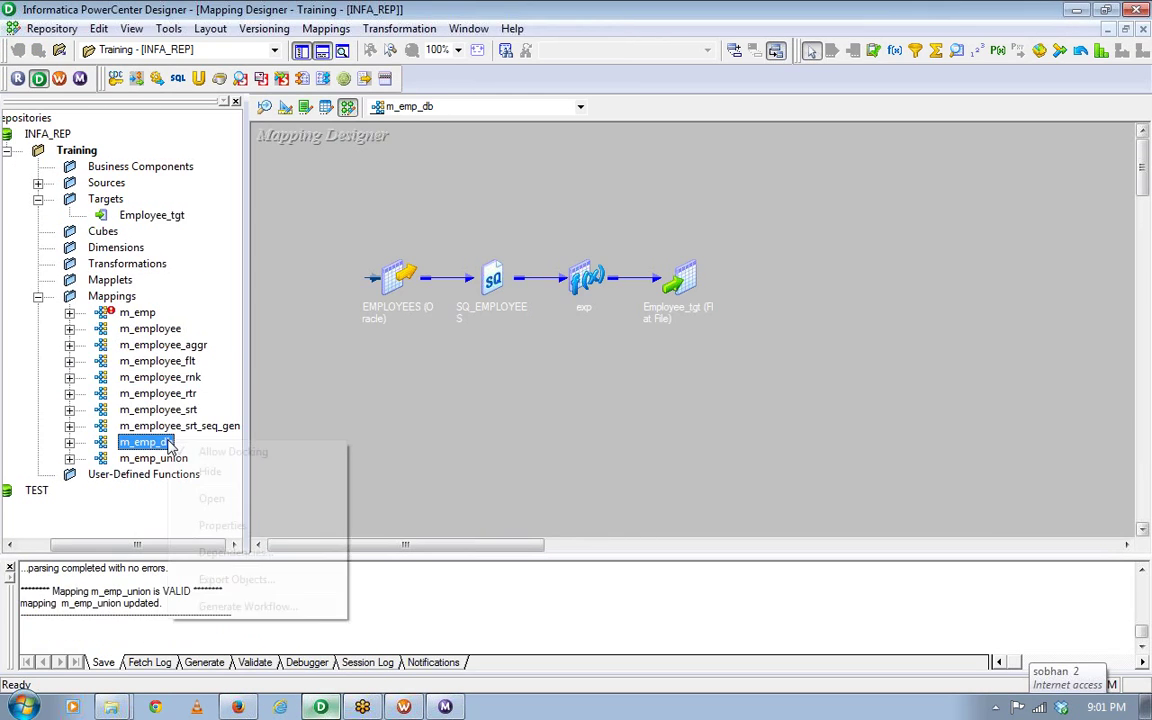
click(240, 607)
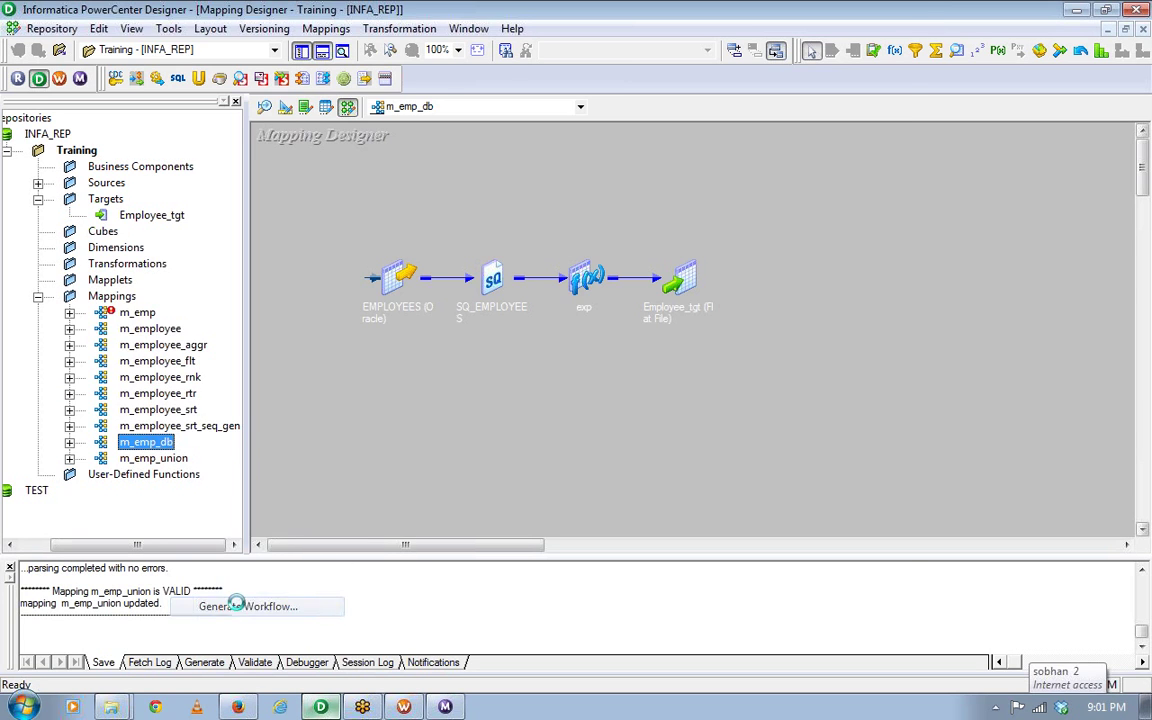
click(714, 586)
click(716, 586)
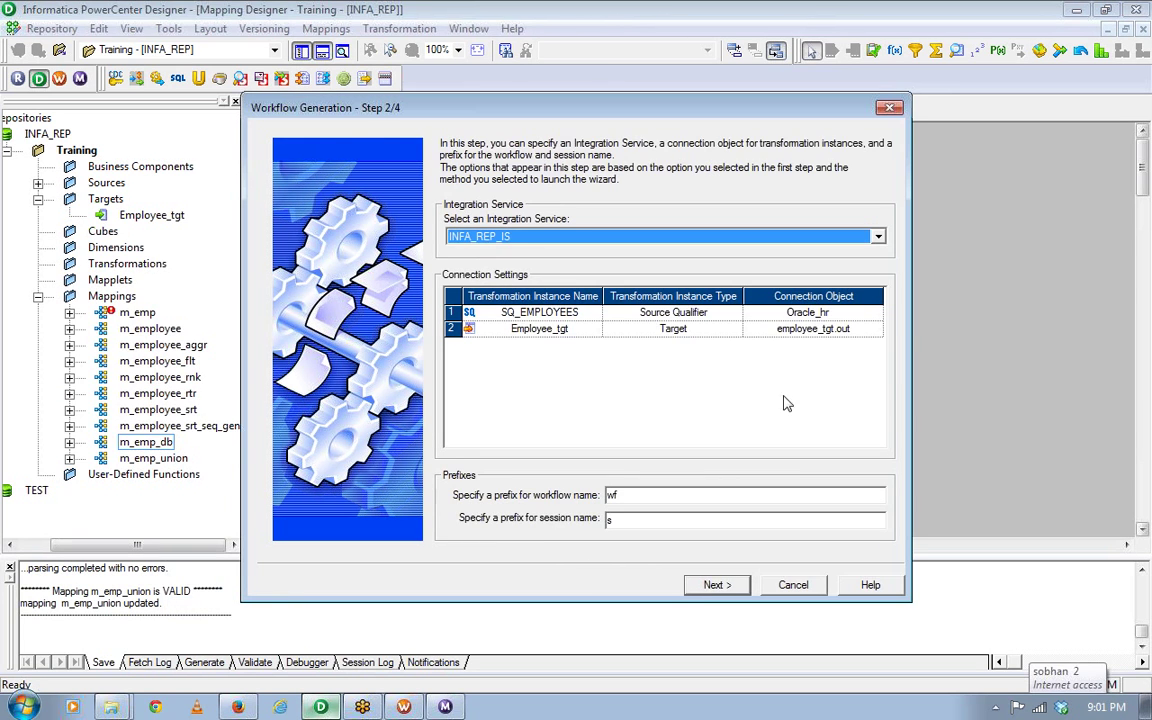
Assign the Oracle_hr connection object to the SQ_EMPLOYEES source qualifier.
click(873, 311)
click(873, 311)
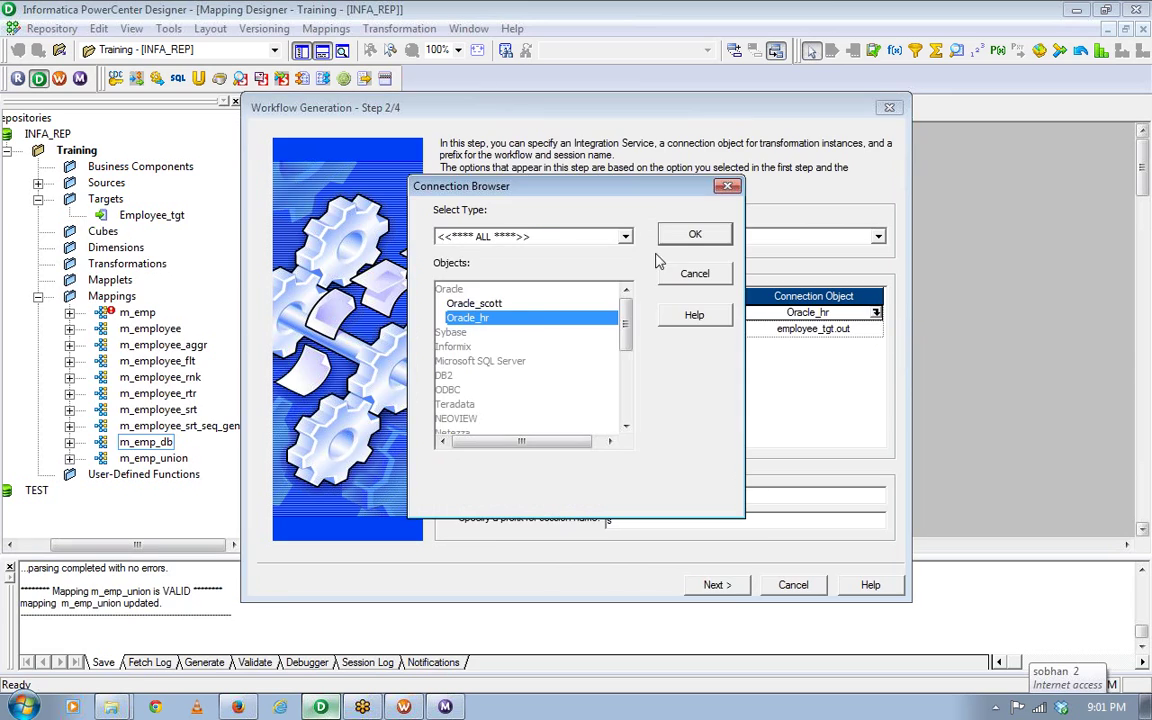
click(495, 305)
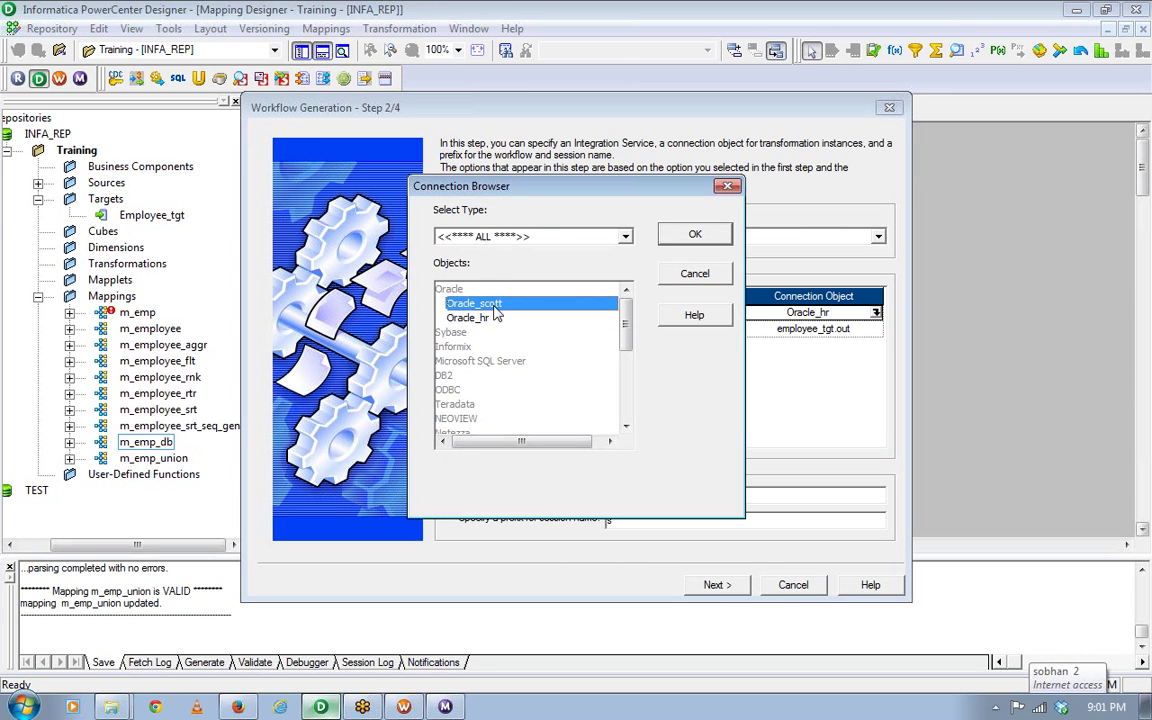
click(488, 318)
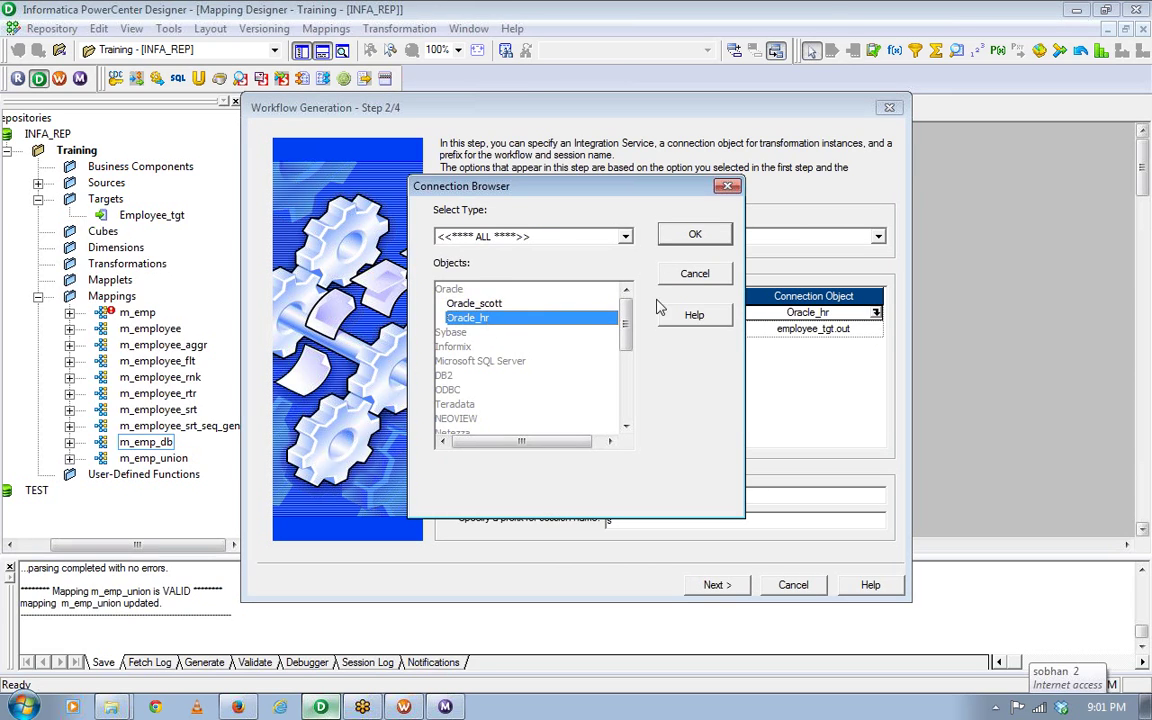
click(690, 234)
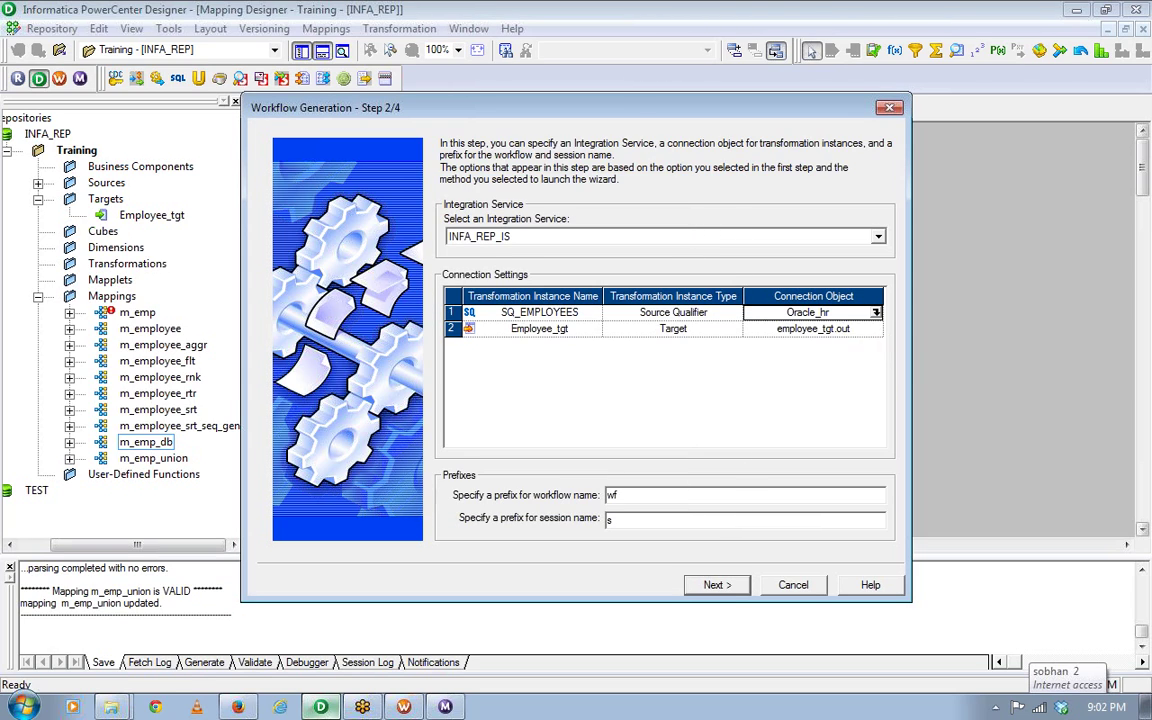
Complete the workflow generation and save the wf_m_emp_db workflow to the repository.
click(716, 586)
click(716, 586)
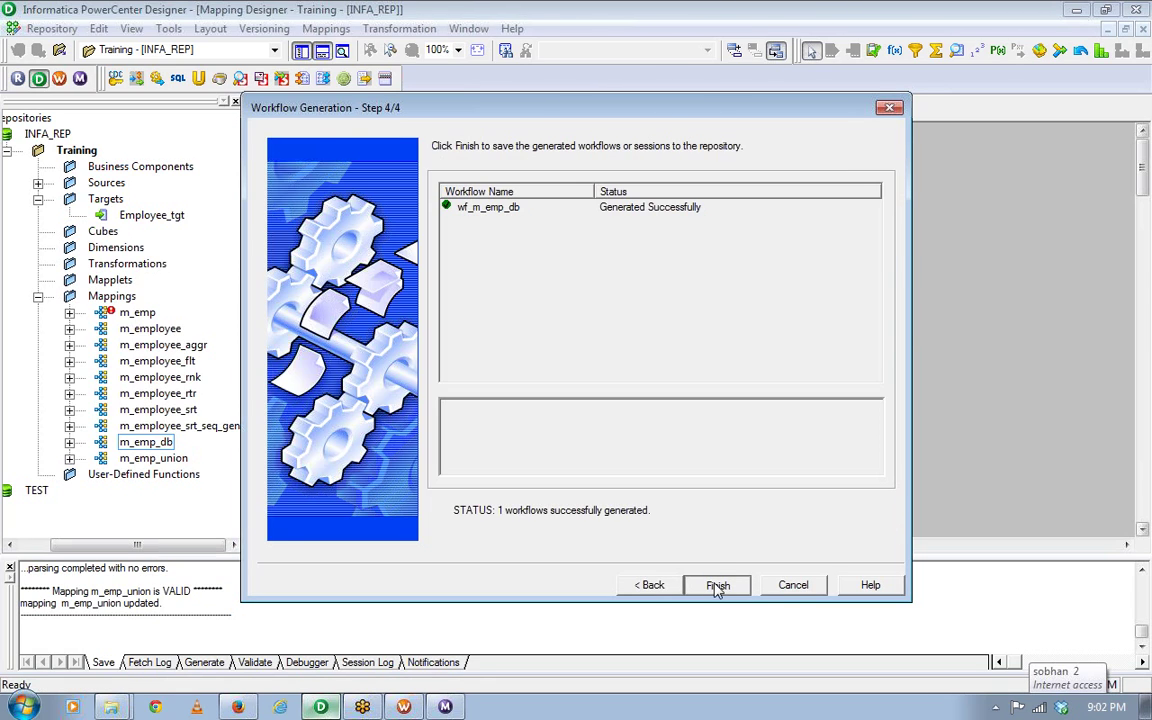
click(716, 586)
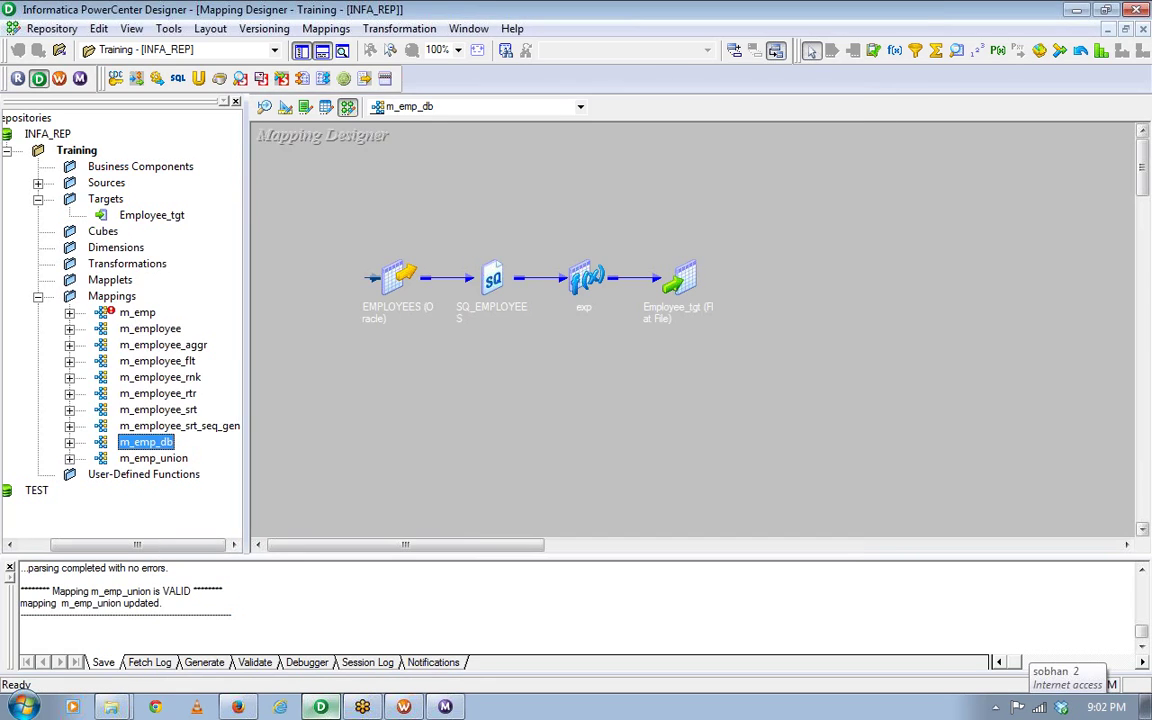
Switch to Workflow Manager, reconnect to the repository's Training folder and open wf_m_emp_db in the Workflow Designer.
click(404, 707)
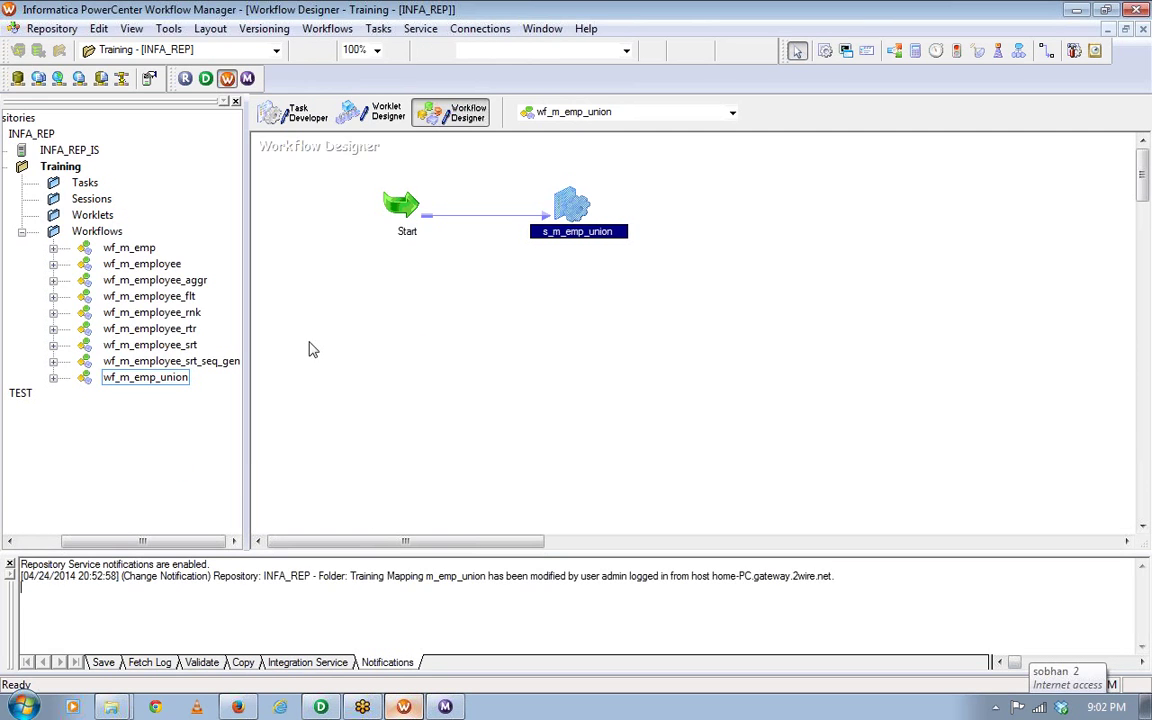
right_click(53, 171)
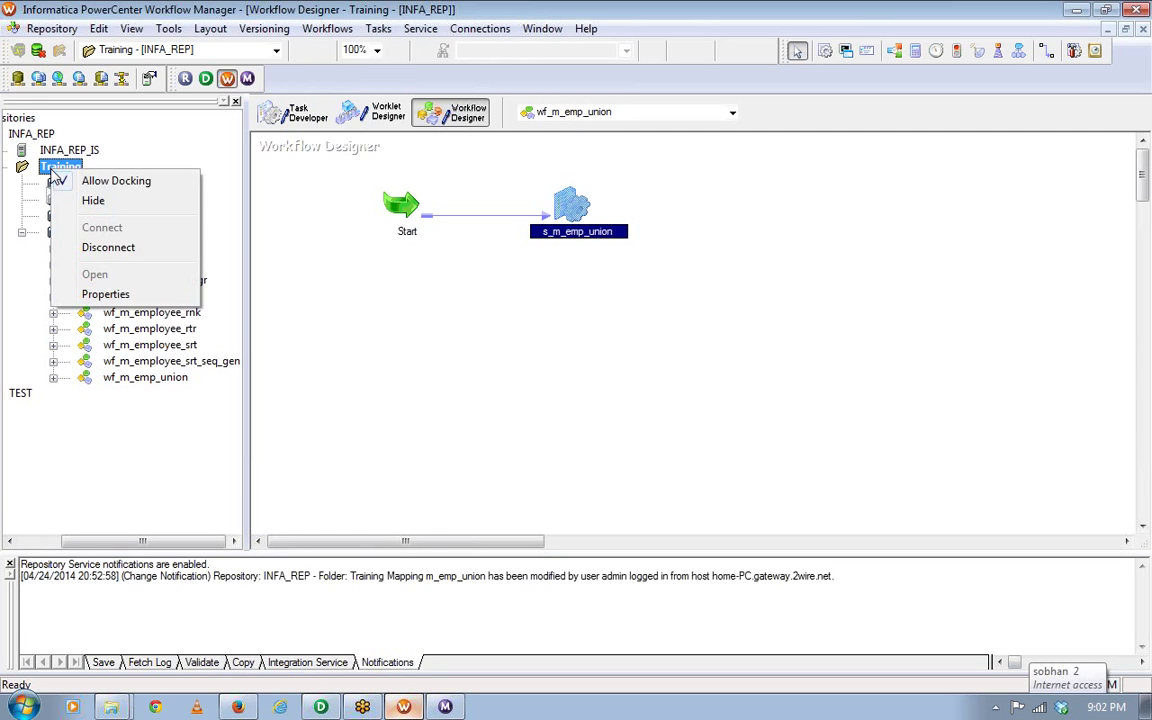
click(108, 249)
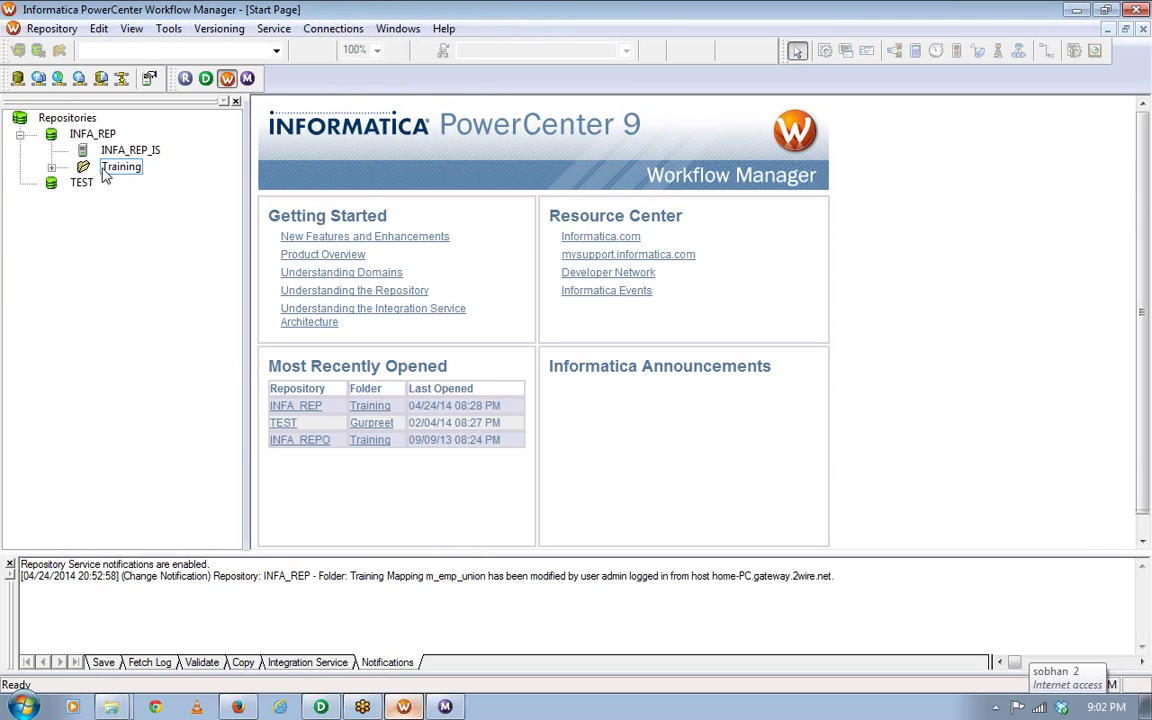
double_click(114, 171)
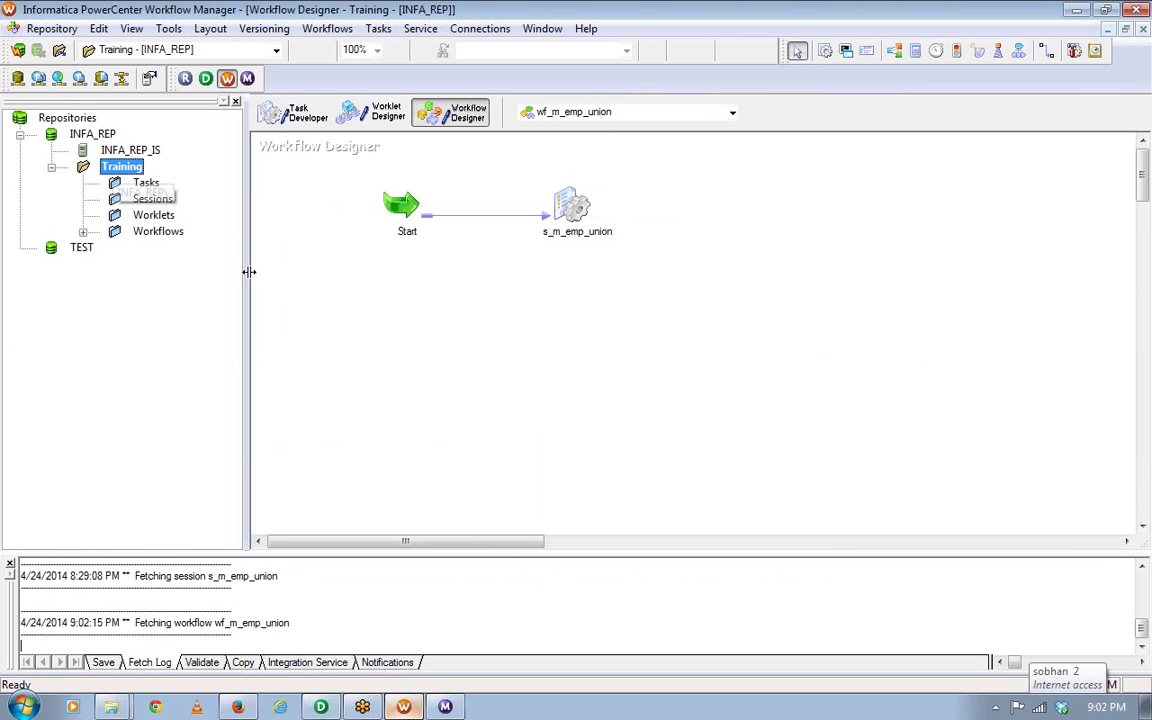
click(83, 231)
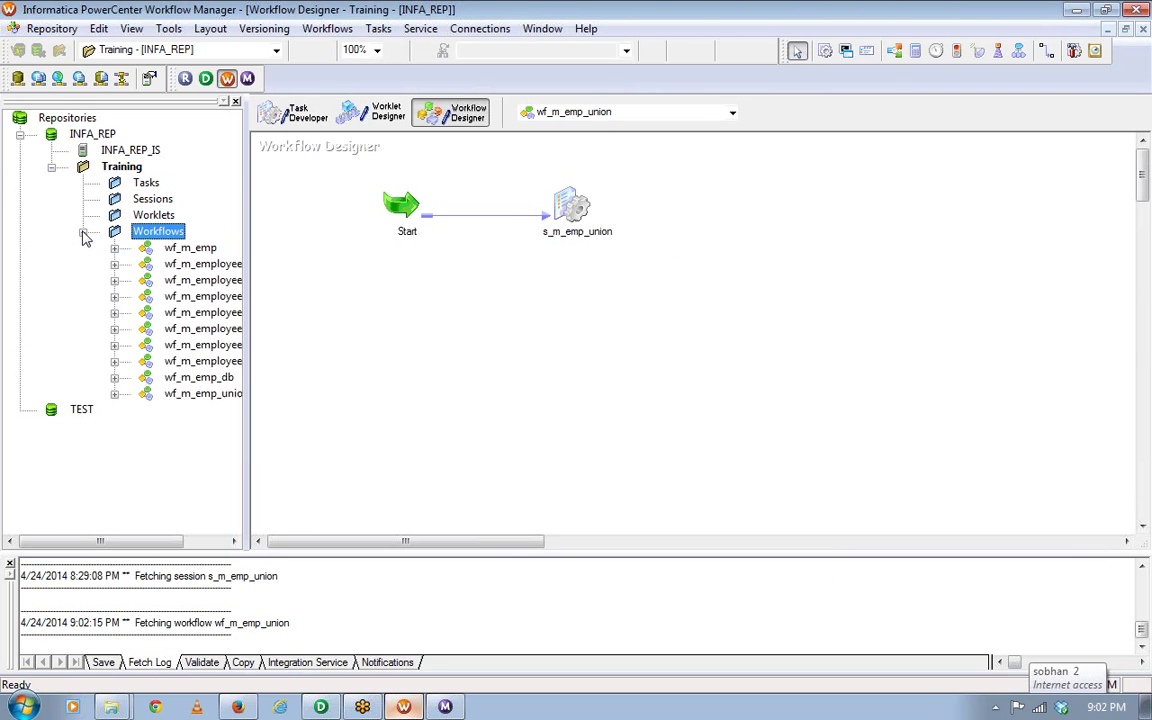
drag(121, 540, 170, 488)
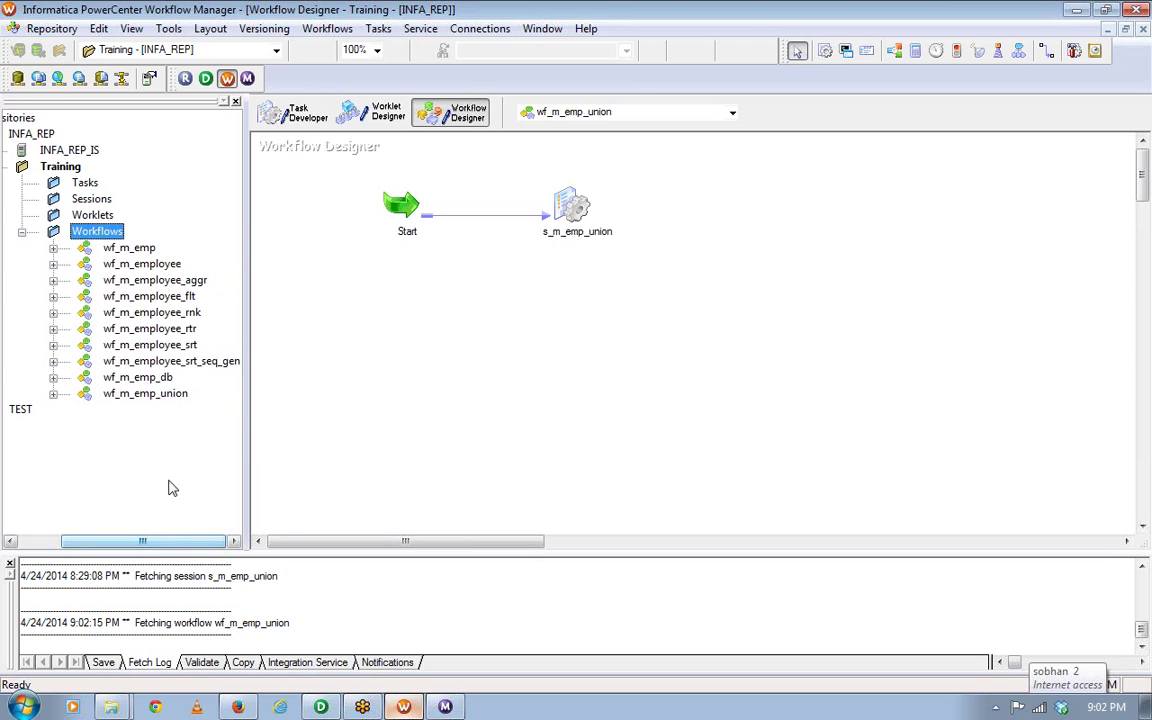
drag(146, 390, 406, 365)
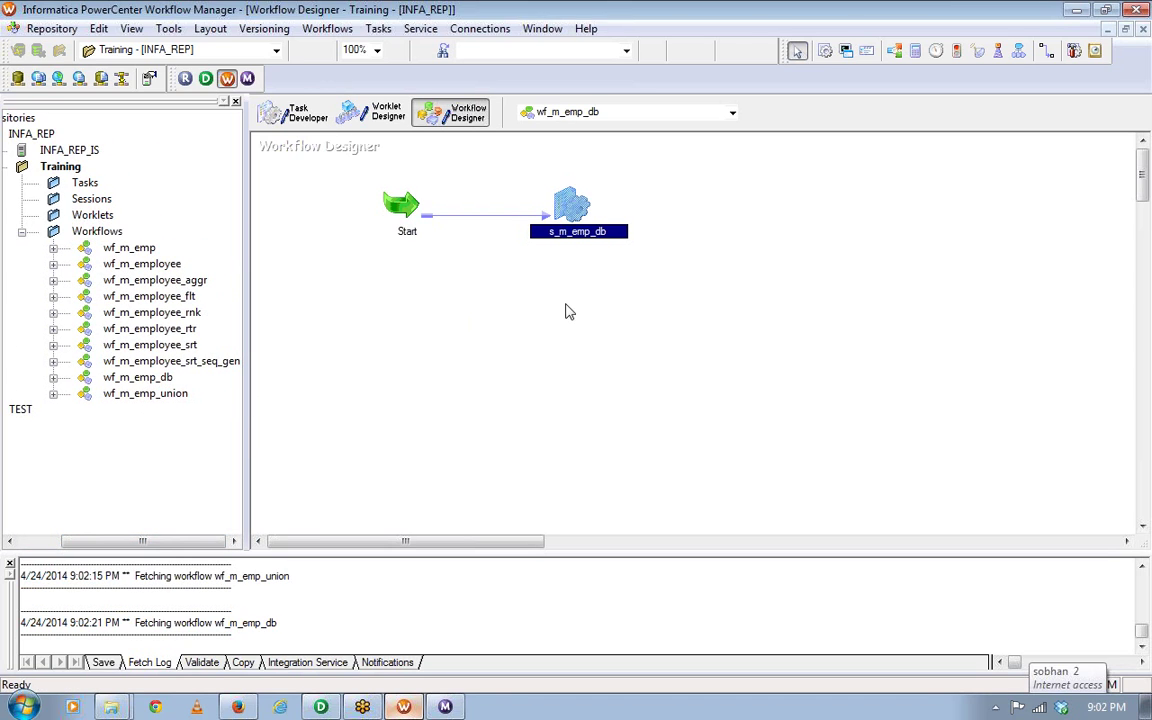
Open the s_m_emp_db session for editing and display the mapping settings of the SQ_EMPLOYEES source.
double_click(570, 207)
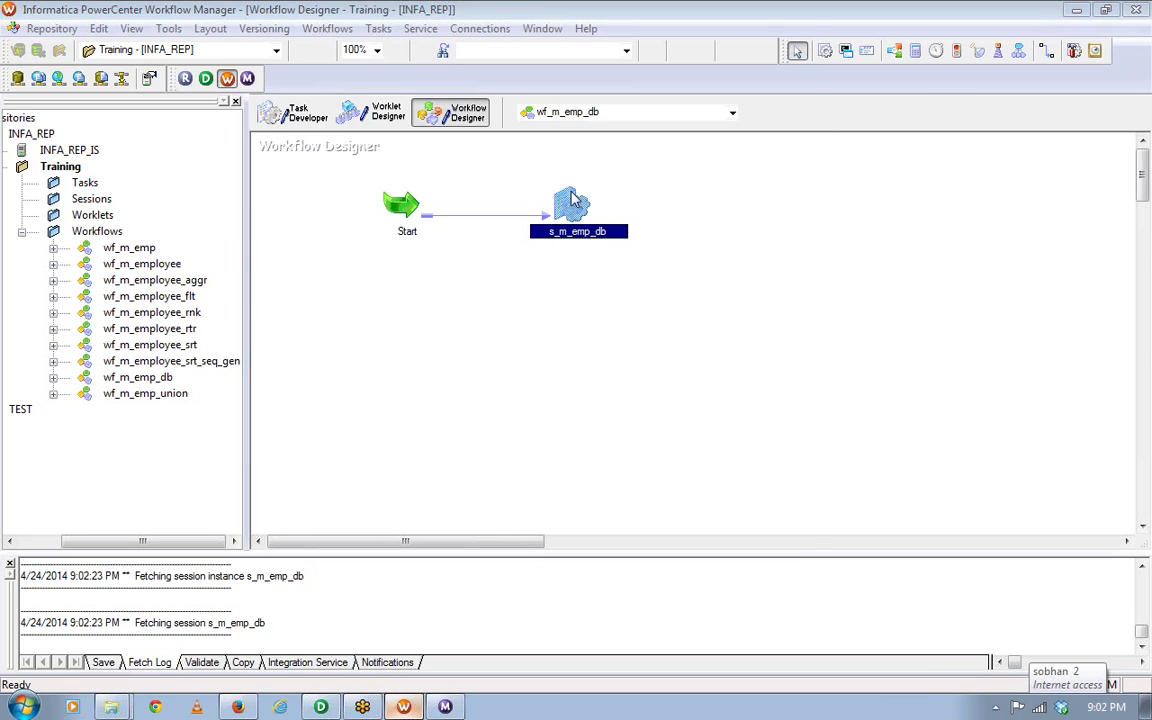
click(430, 104)
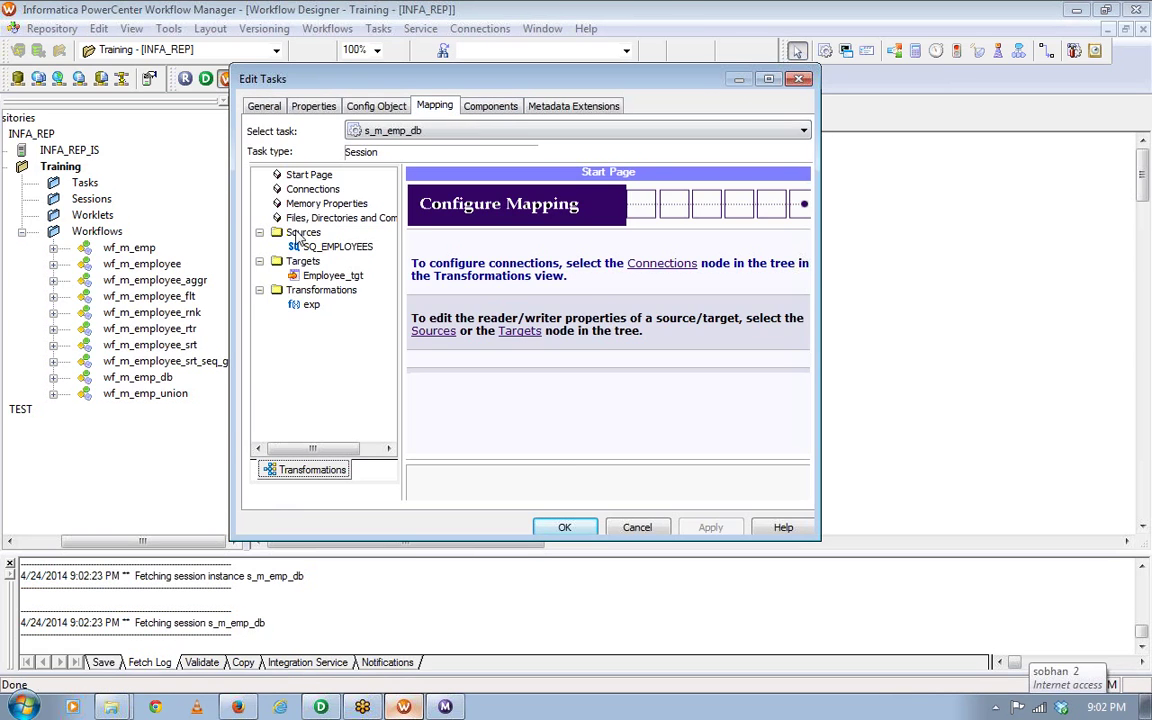
click(330, 247)
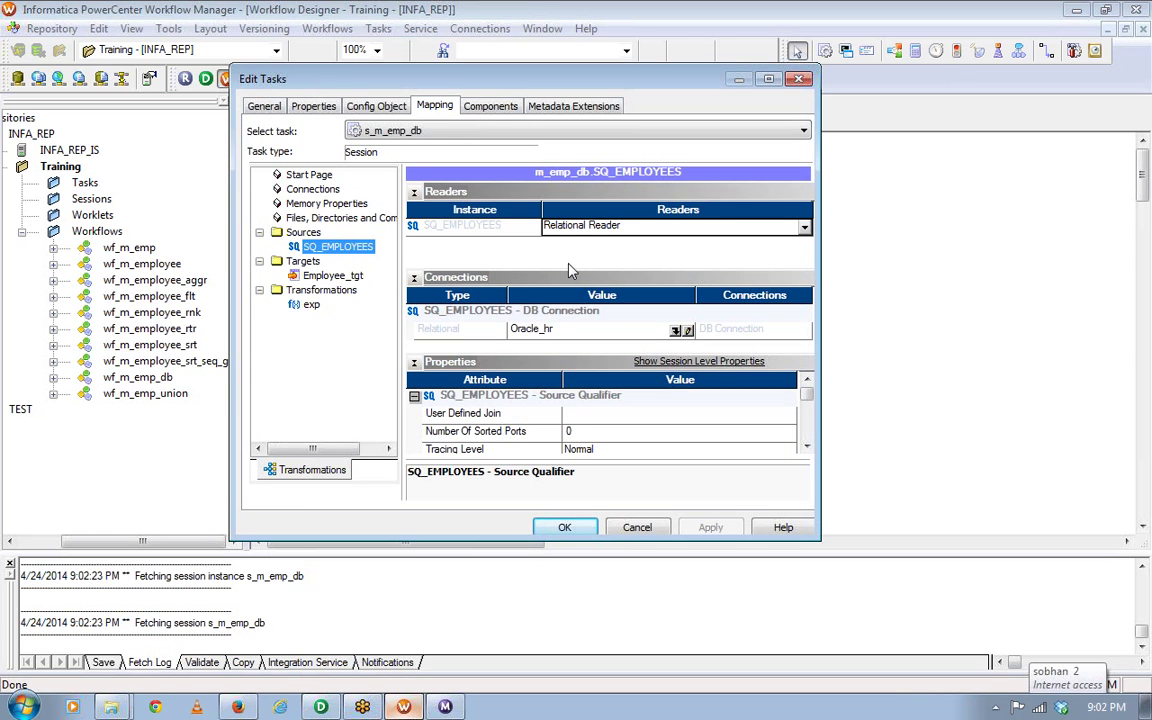
Switch the SQ_EMPLOYEES source connection to Oracle_scott and back to Oracle_hr.
click(676, 331)
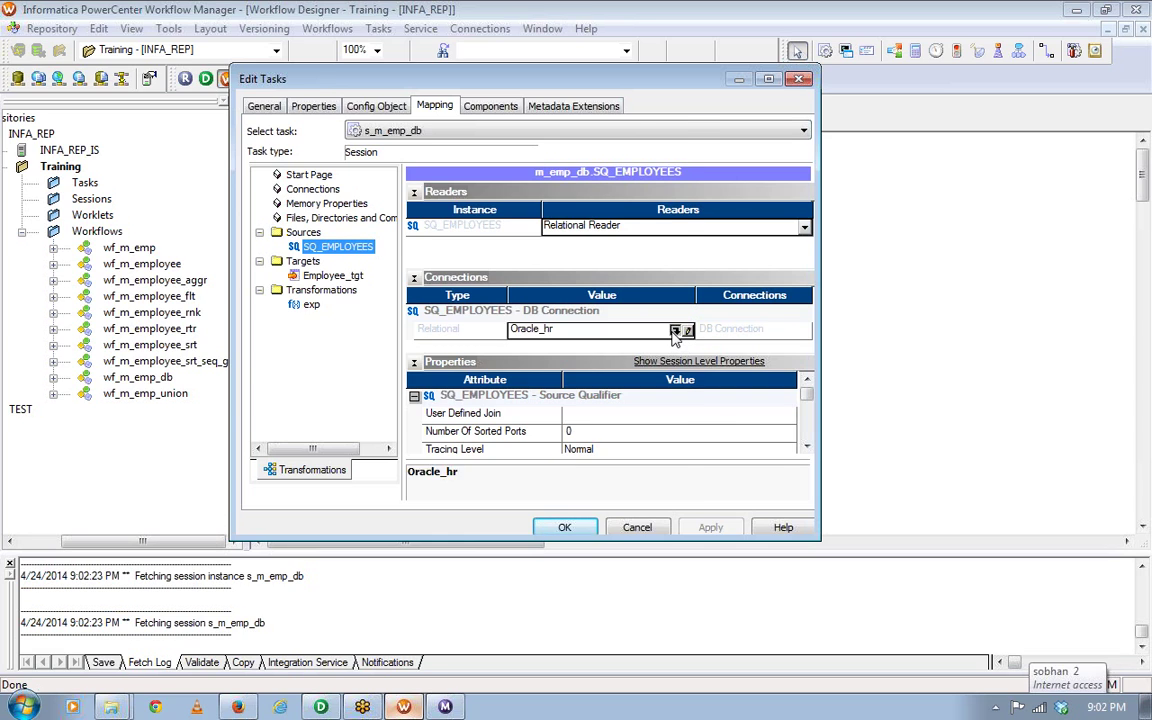
click(452, 317)
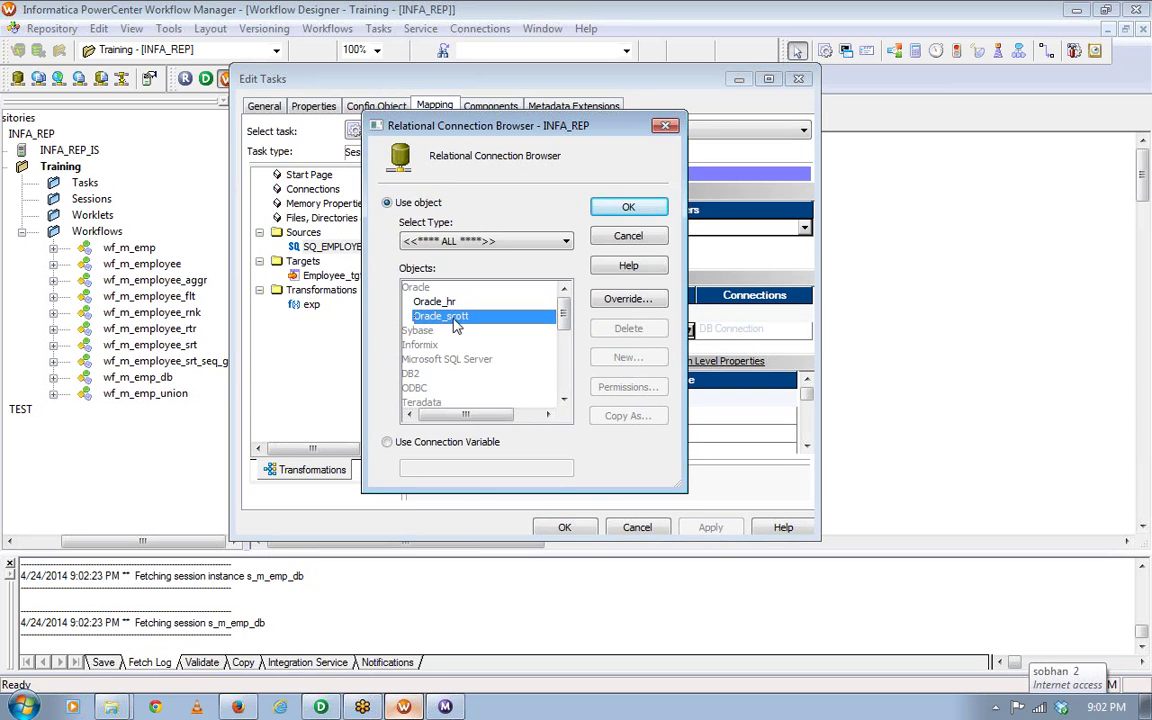
click(626, 208)
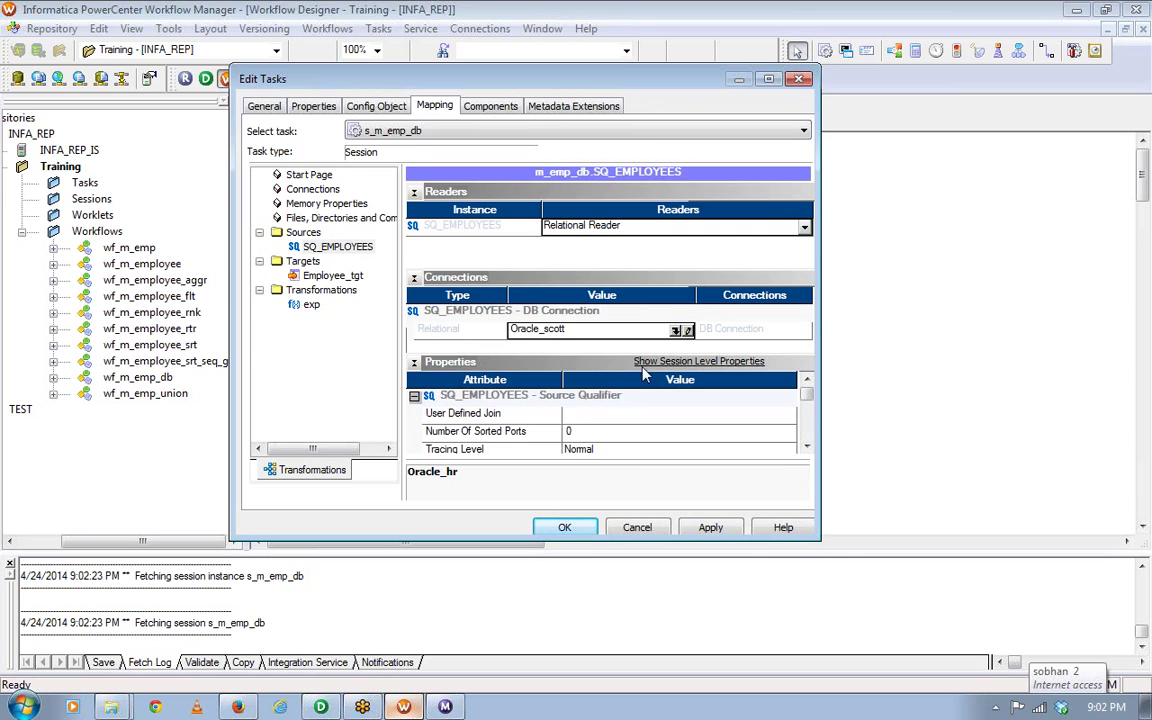
click(678, 331)
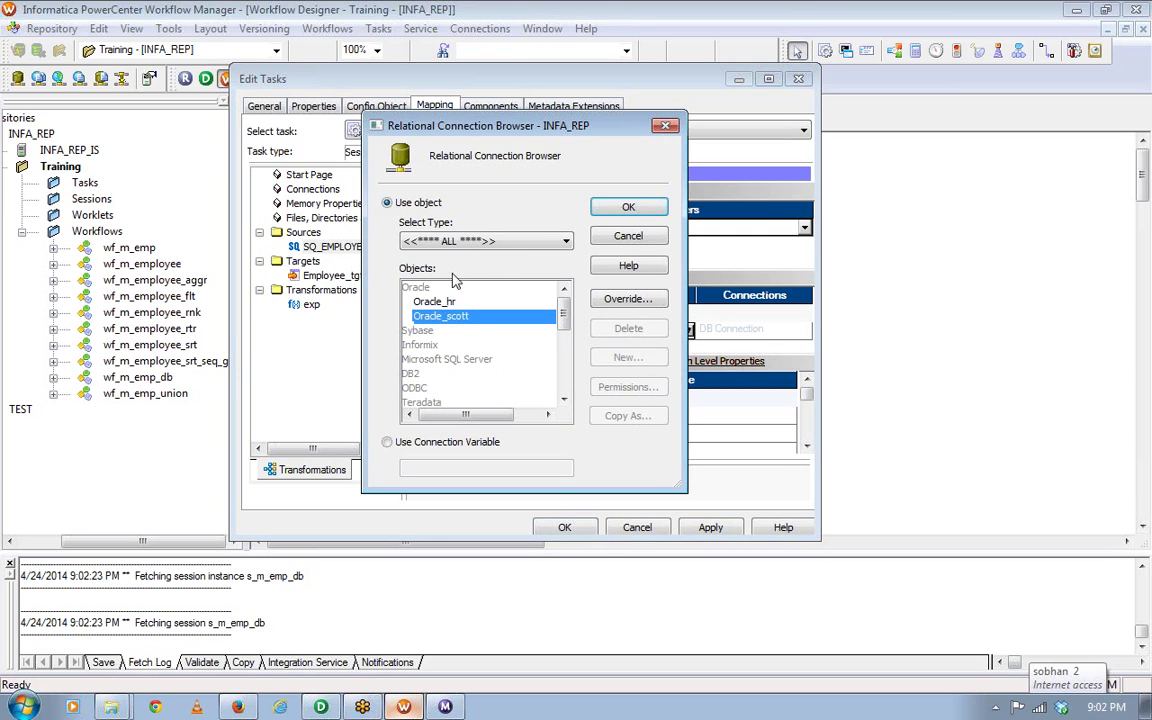
click(437, 303)
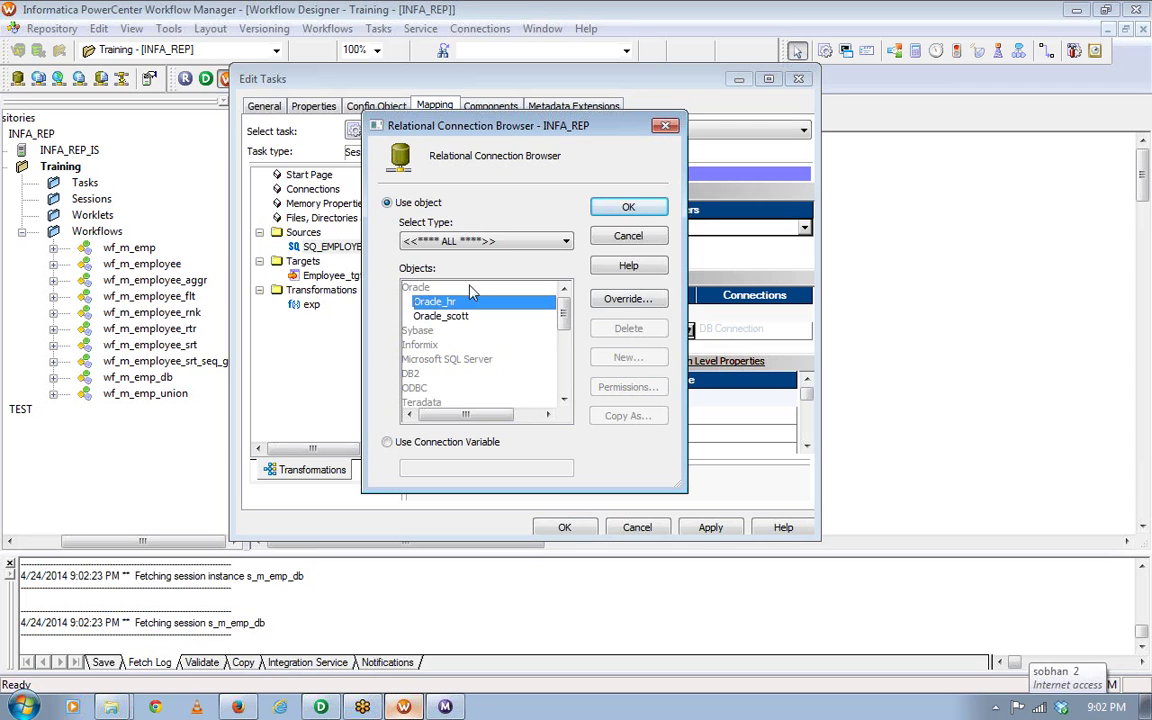
click(626, 207)
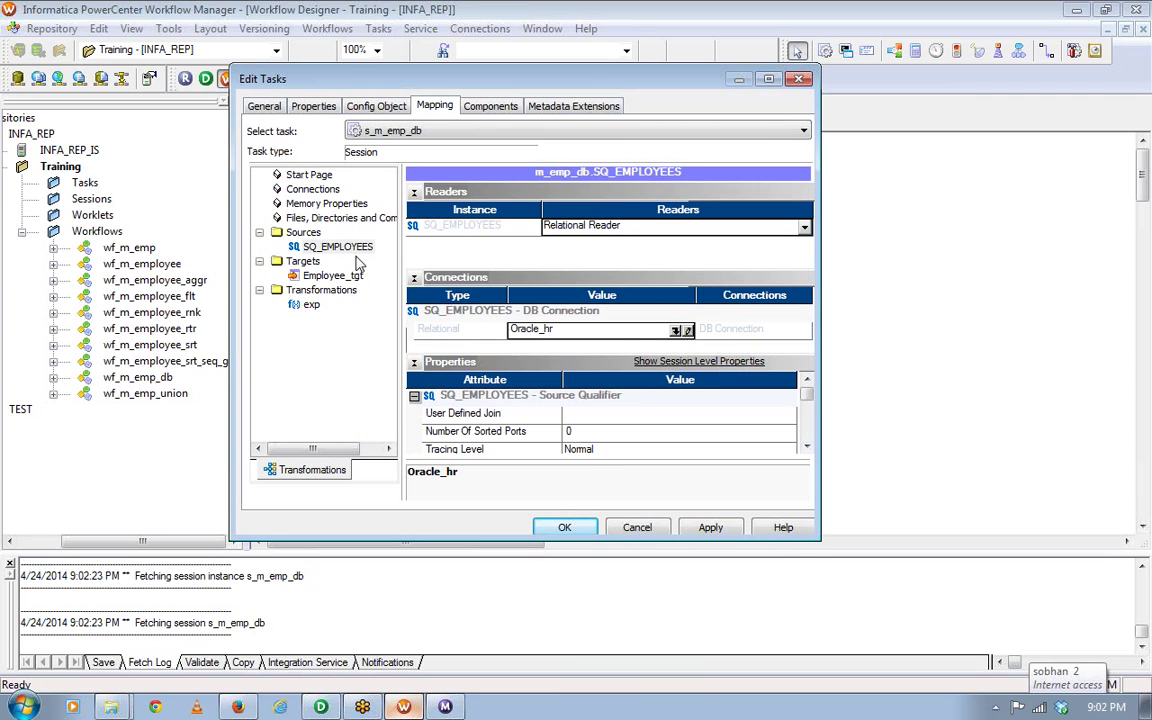
Set the header option of the Employee_tgt target file to Output Field Names.
click(328, 278)
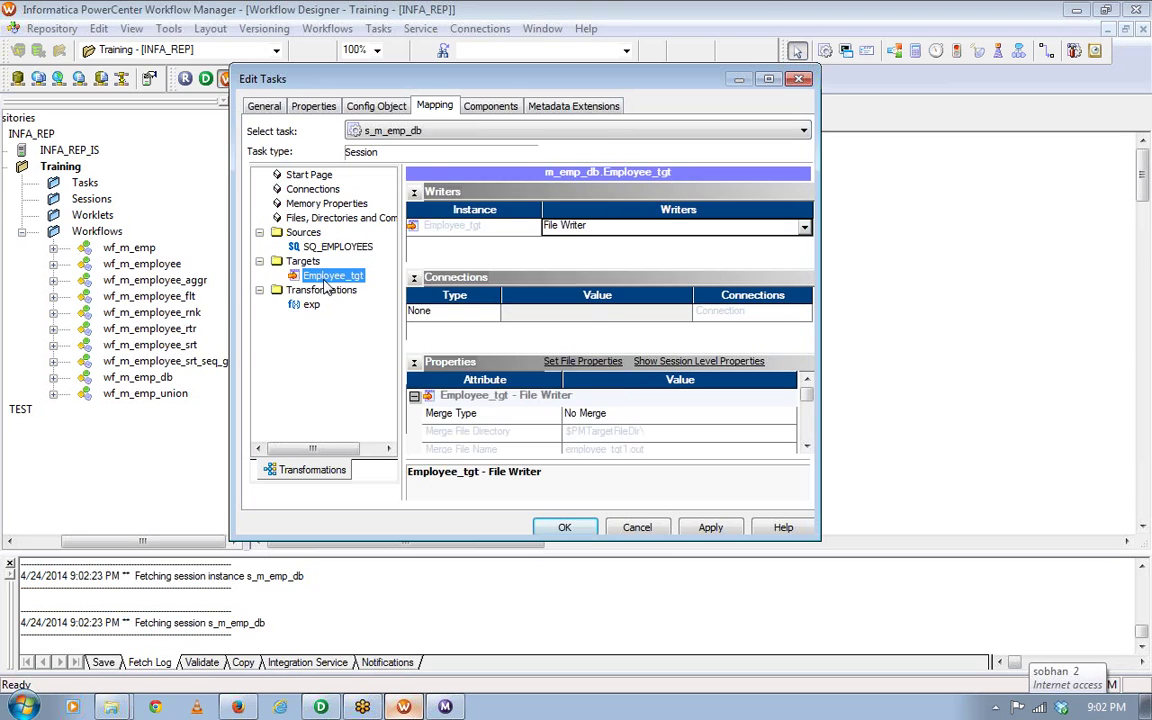
click(414, 192)
click(414, 210)
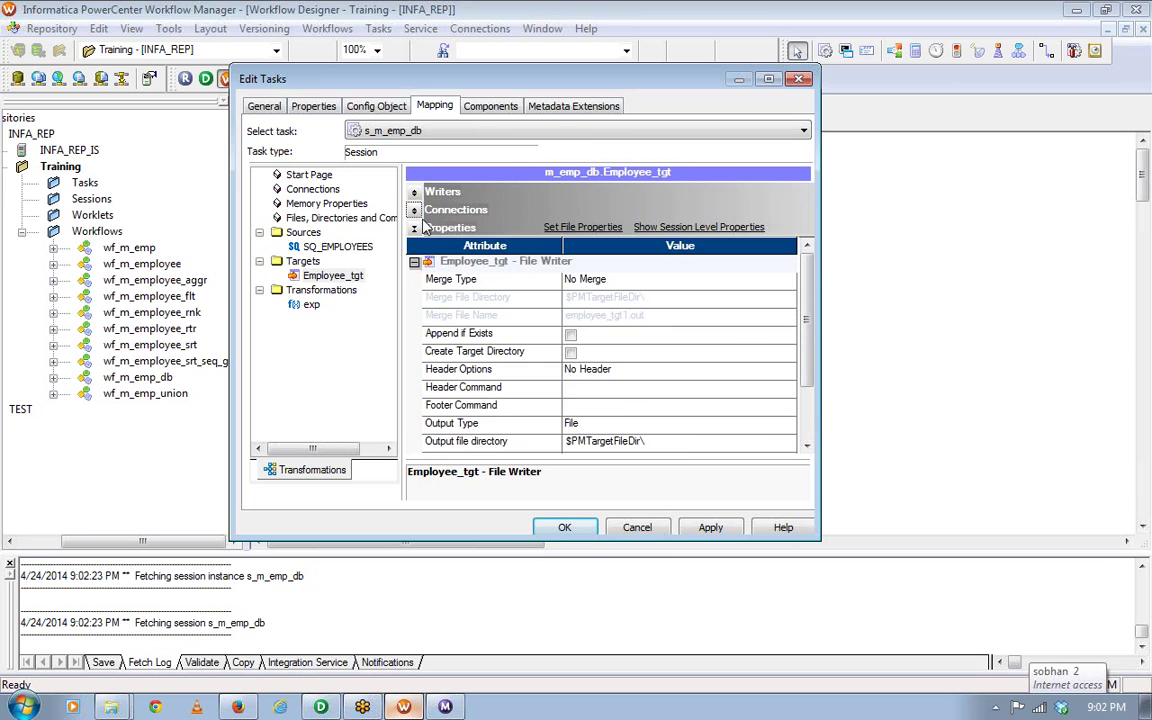
click(646, 371)
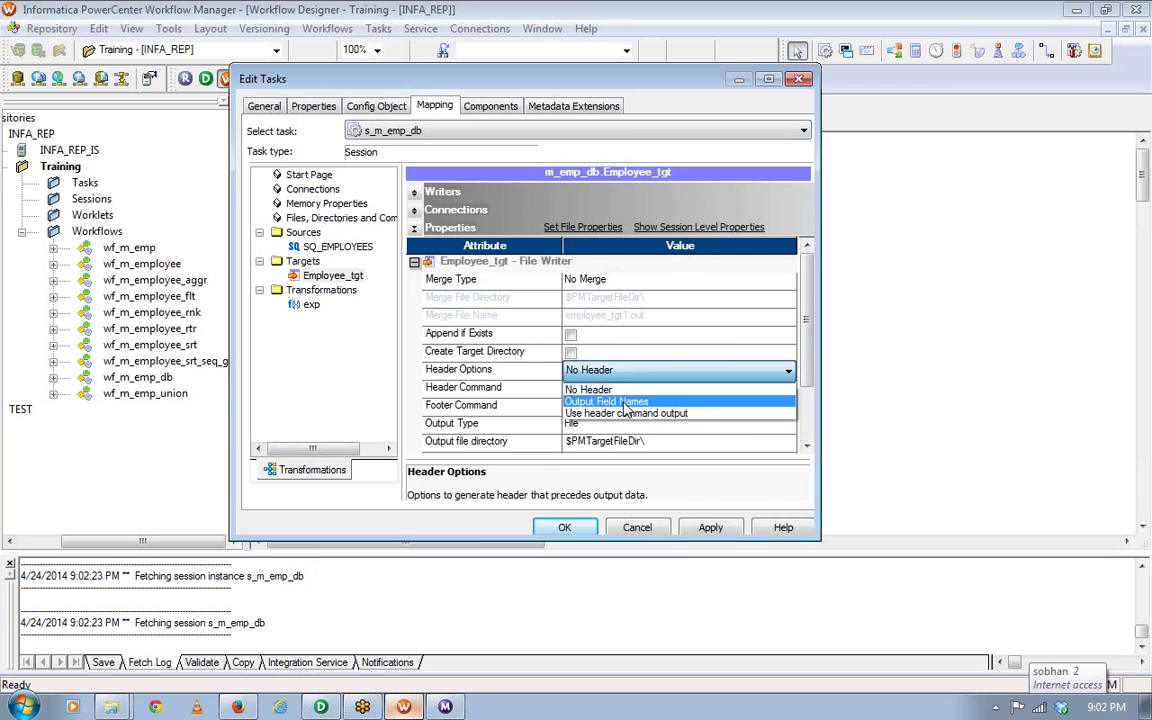
click(625, 402)
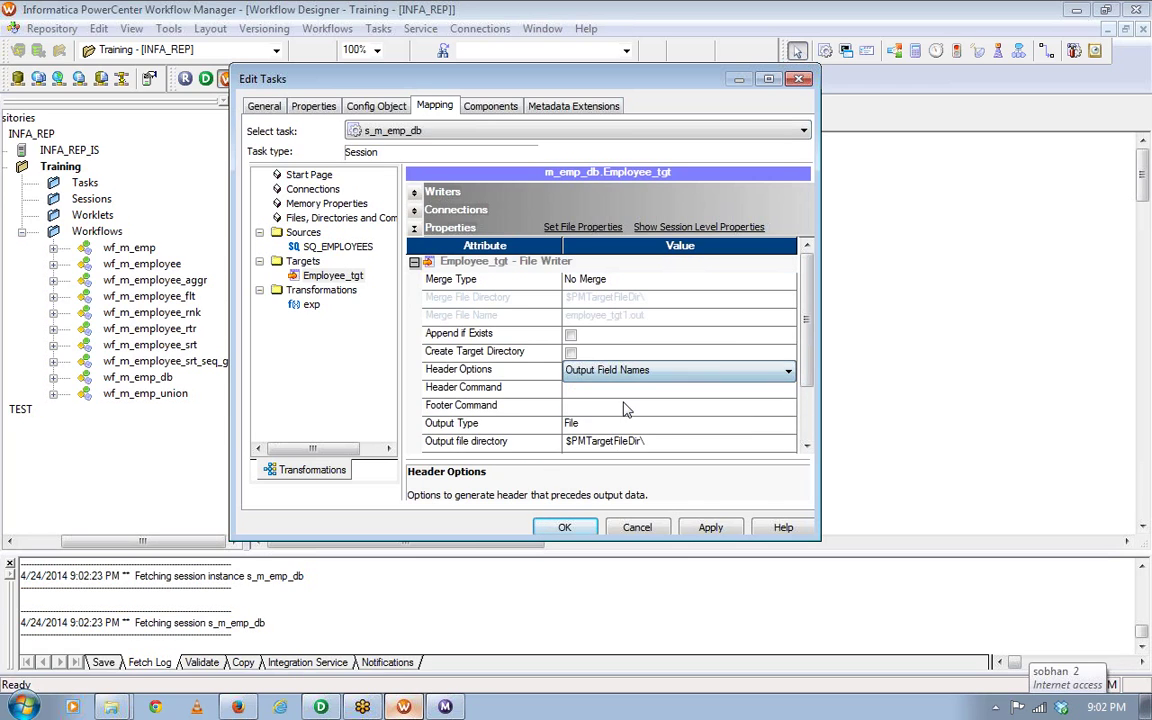
Switch to Windows Explorer and copy the path of the C:\Tgtfiles folder.
double_click(807, 447)
click(807, 447)
click(807, 447)
click(807, 447)
click(807, 447)
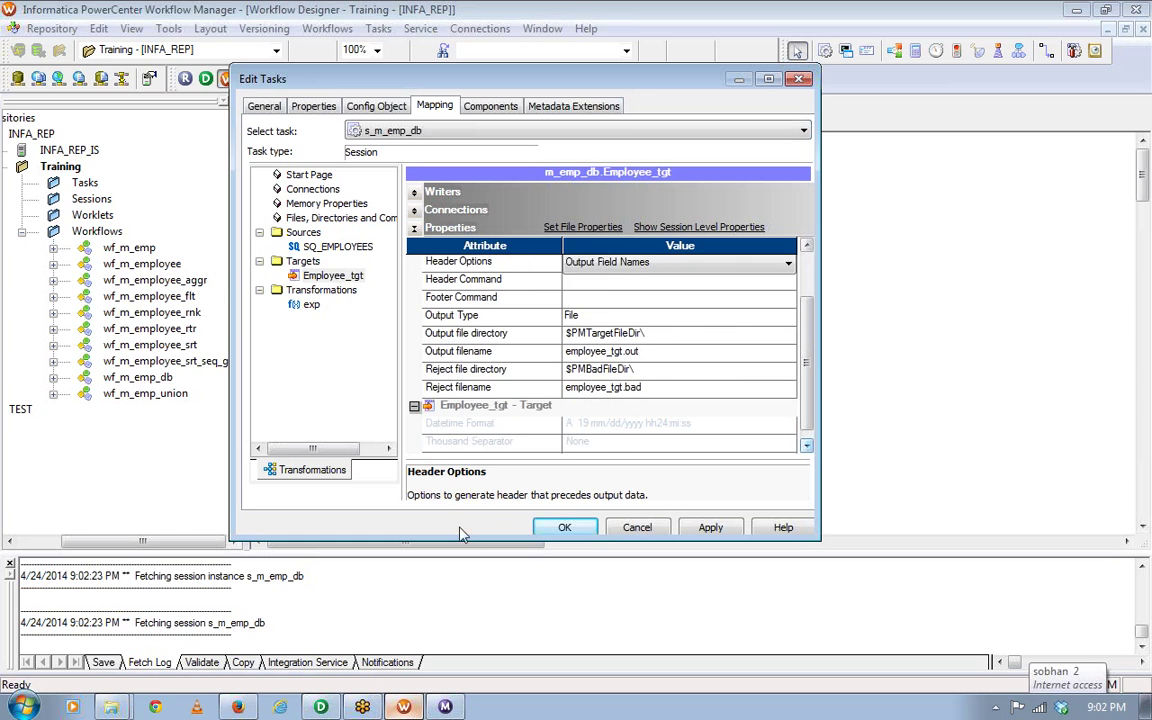
click(111, 707)
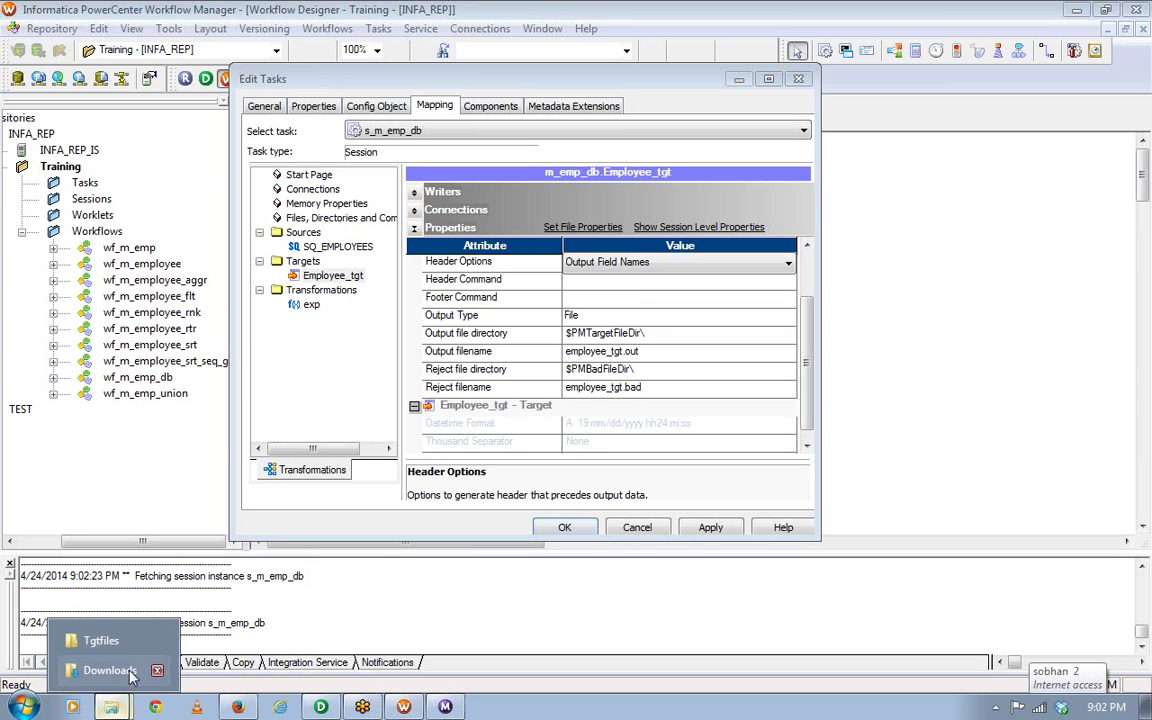
click(108, 640)
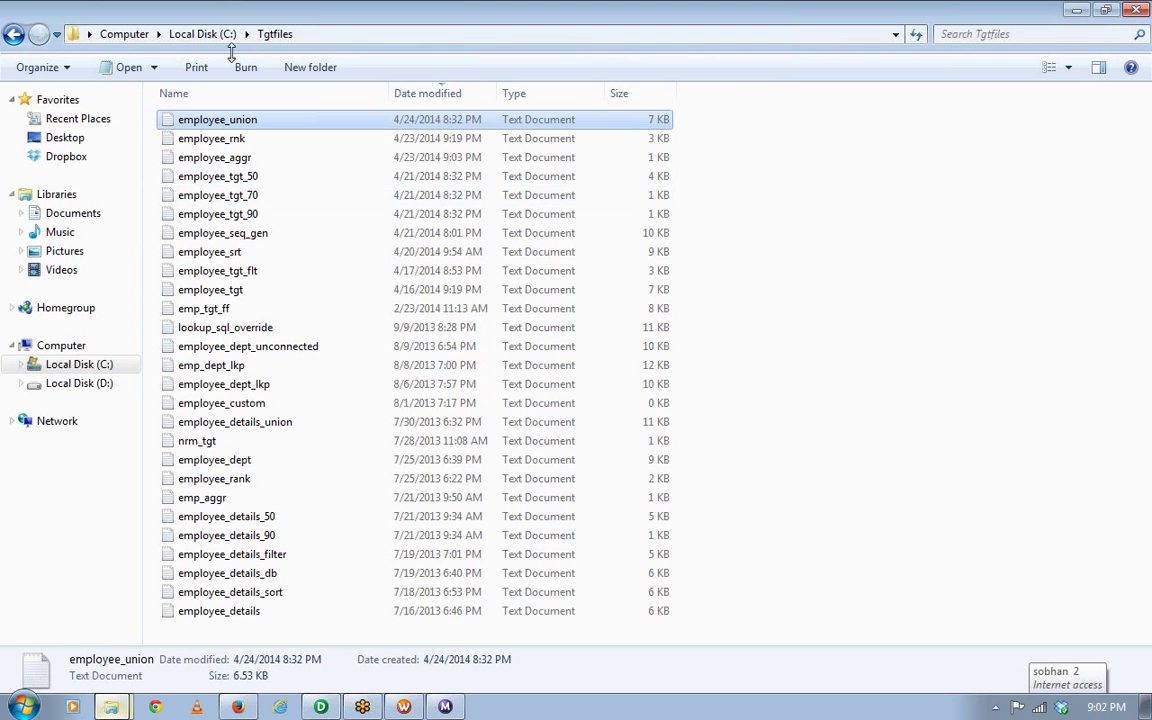
click(337, 33)
key(ctrl+c)
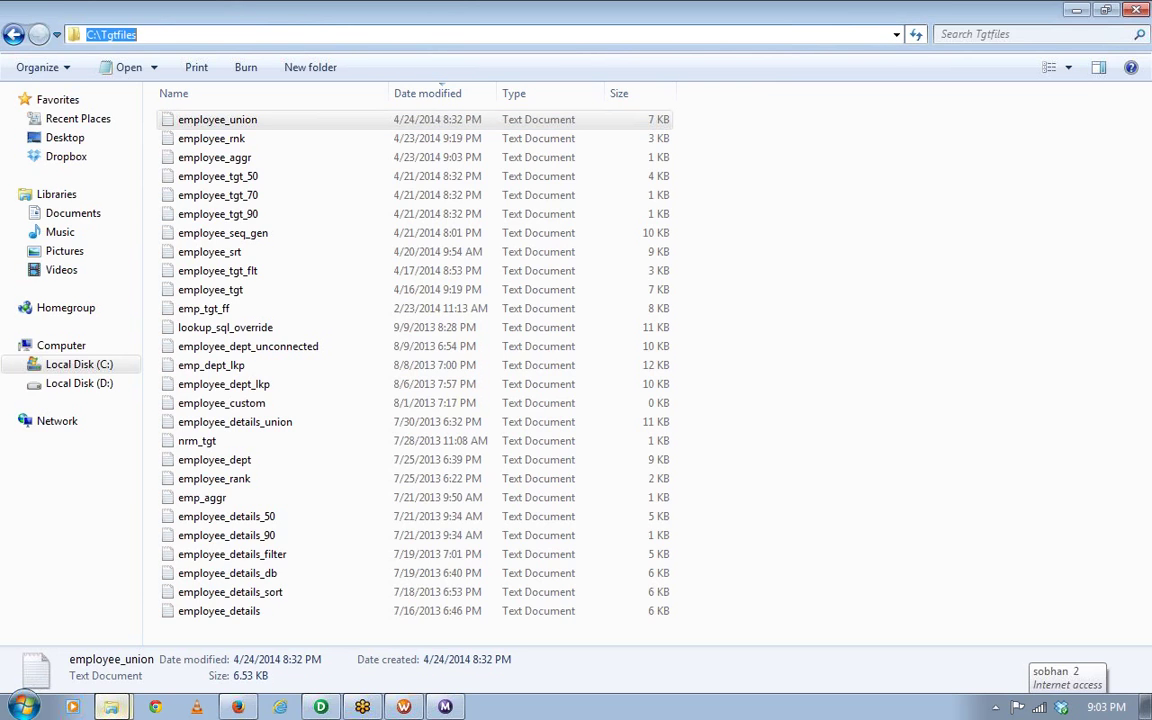
Return to Workflow Manager and set the Employee_tgt output file directory to C:\Tgtfiles\.
click(322, 707)
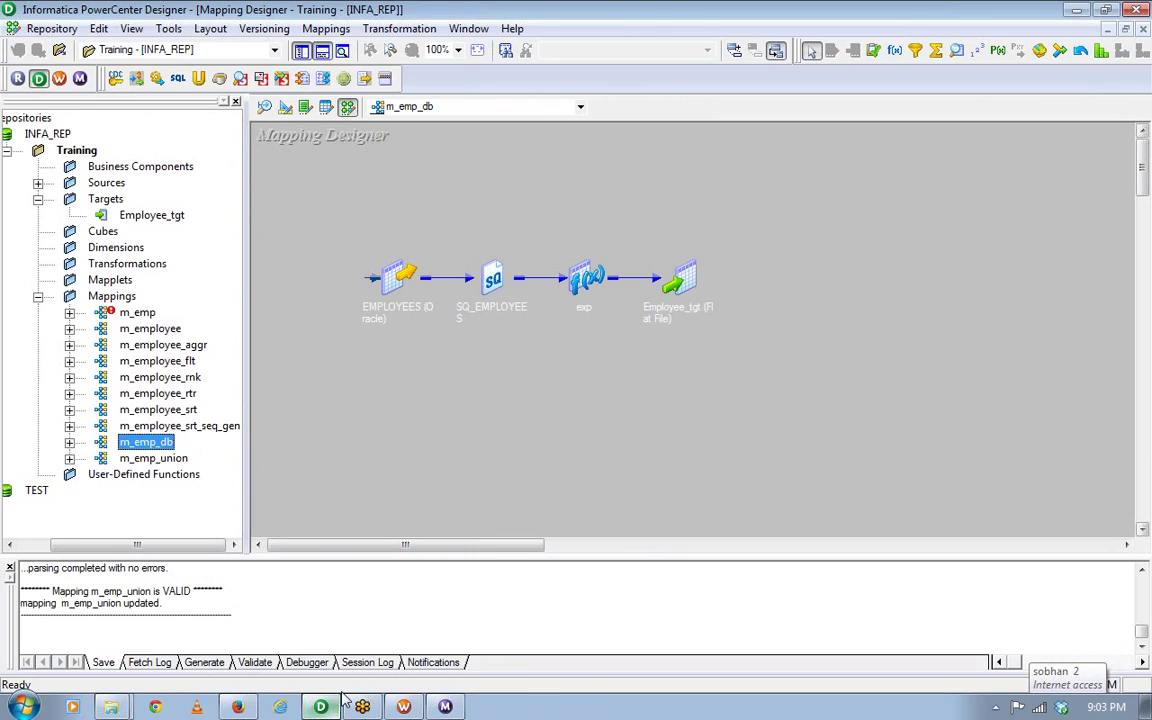
click(404, 707)
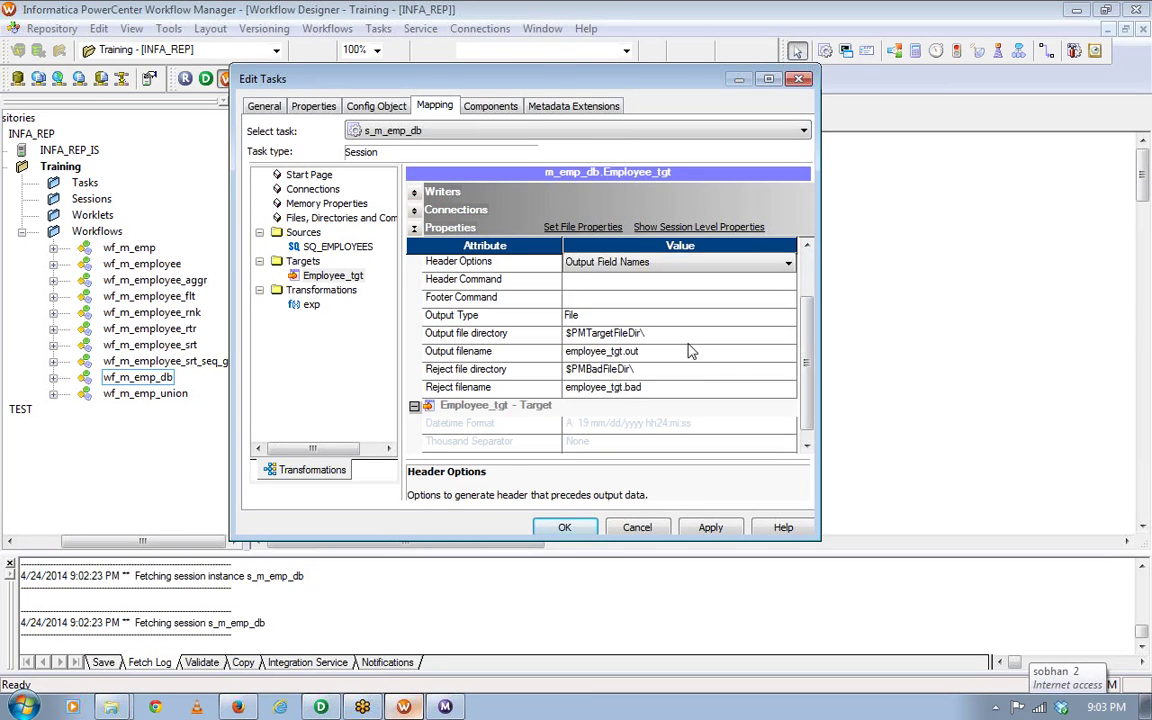
click(688, 336)
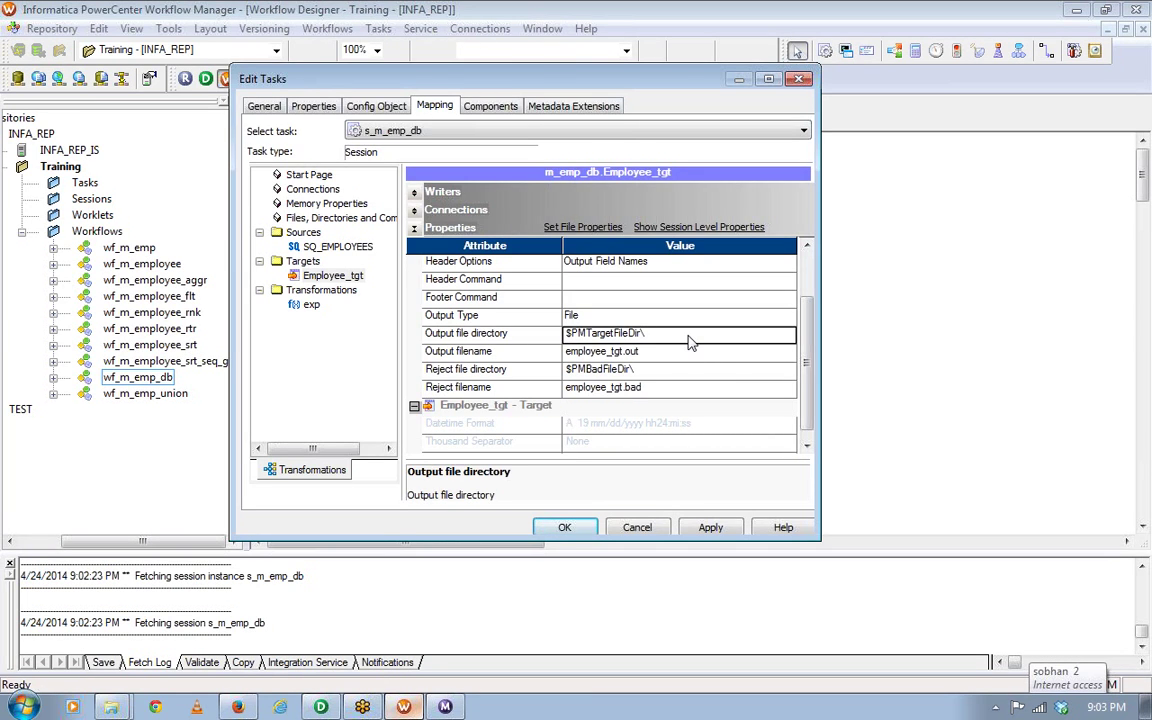
key(ctrl+v)
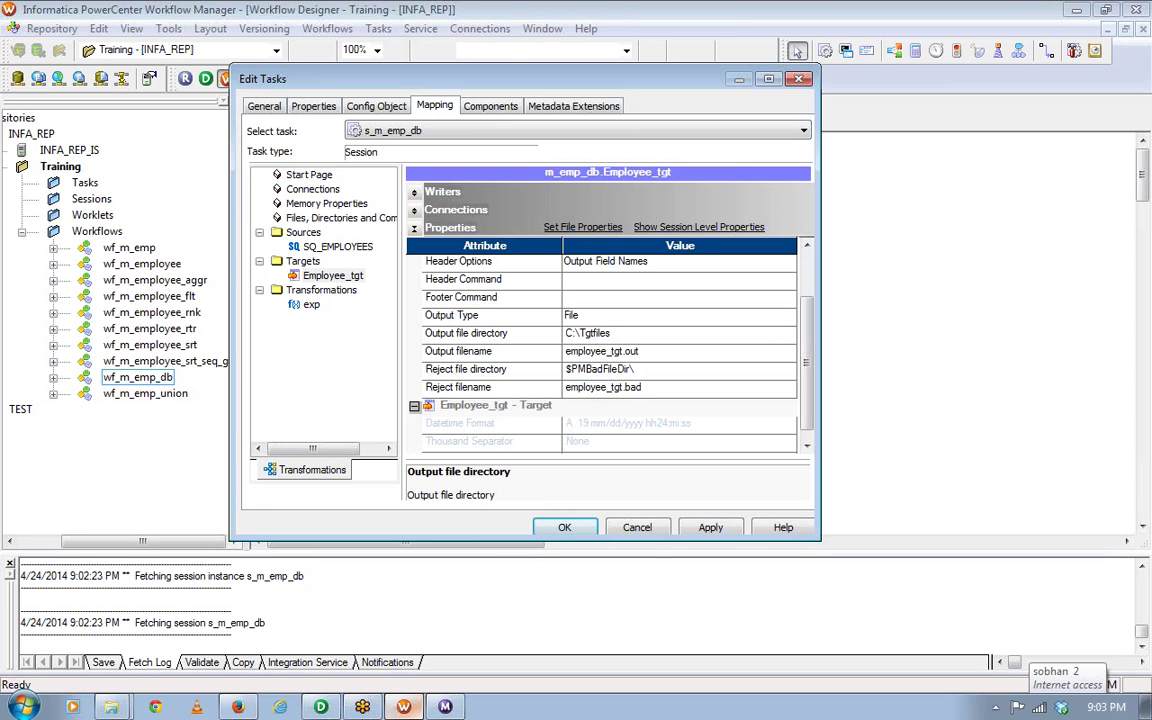
Replace the ending of the Employee_tgt output filename and accept the session edits.
click(640, 359)
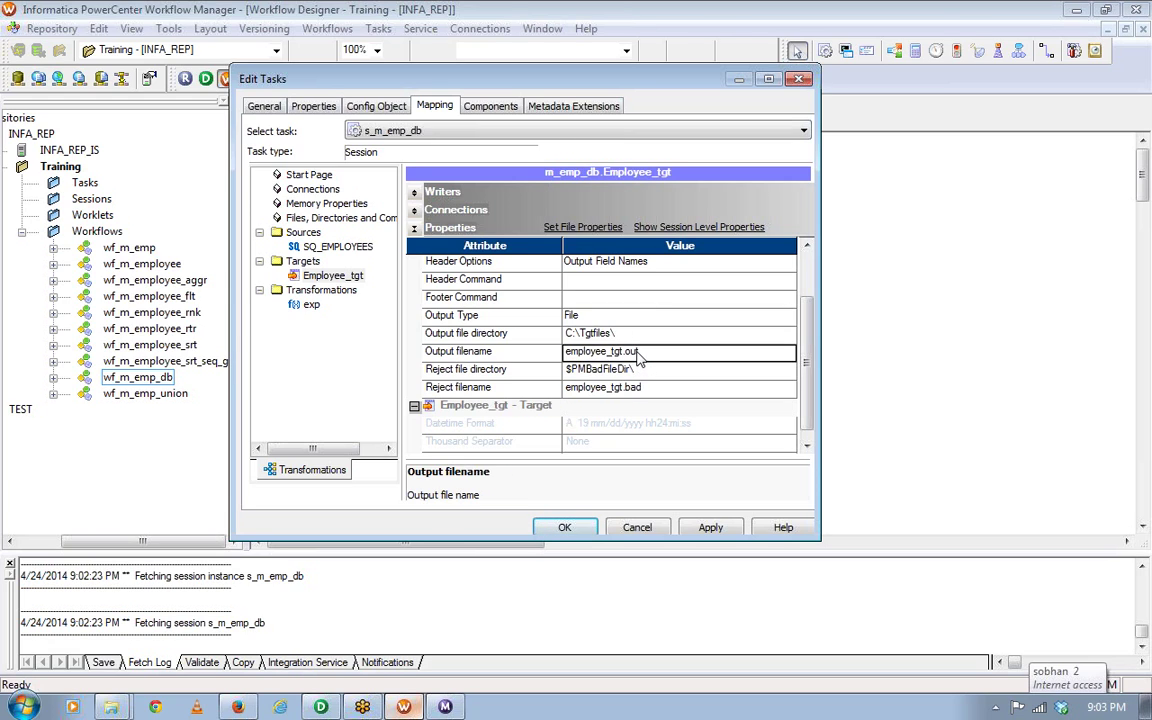
key(BackSpace)
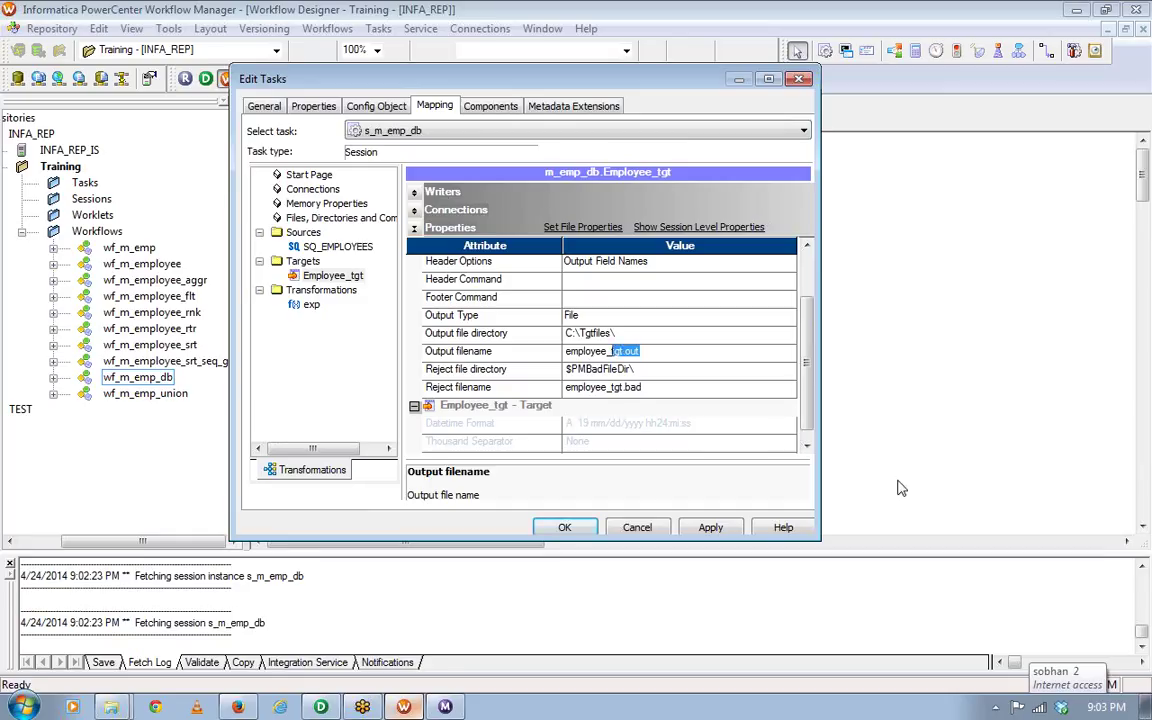
key(BackSpace)
click(565, 529)
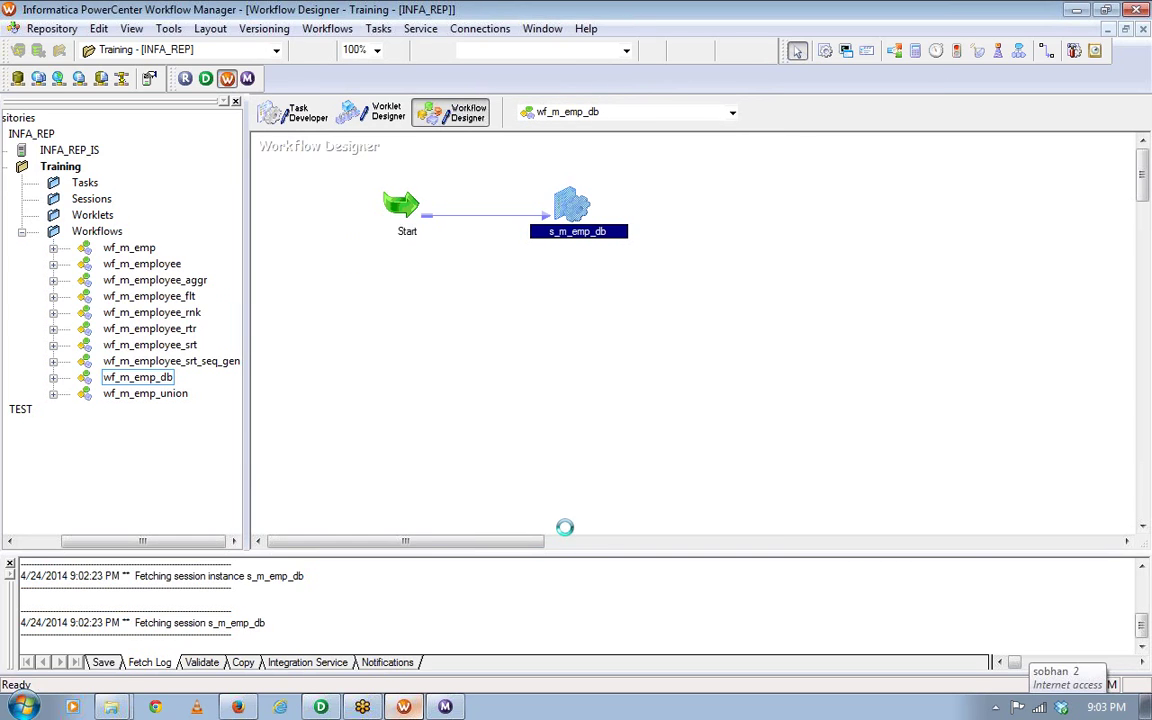
Save the wf_m_emp_db workflow to the repository and start it.
key(ctrl+s)
right_click(527, 320)
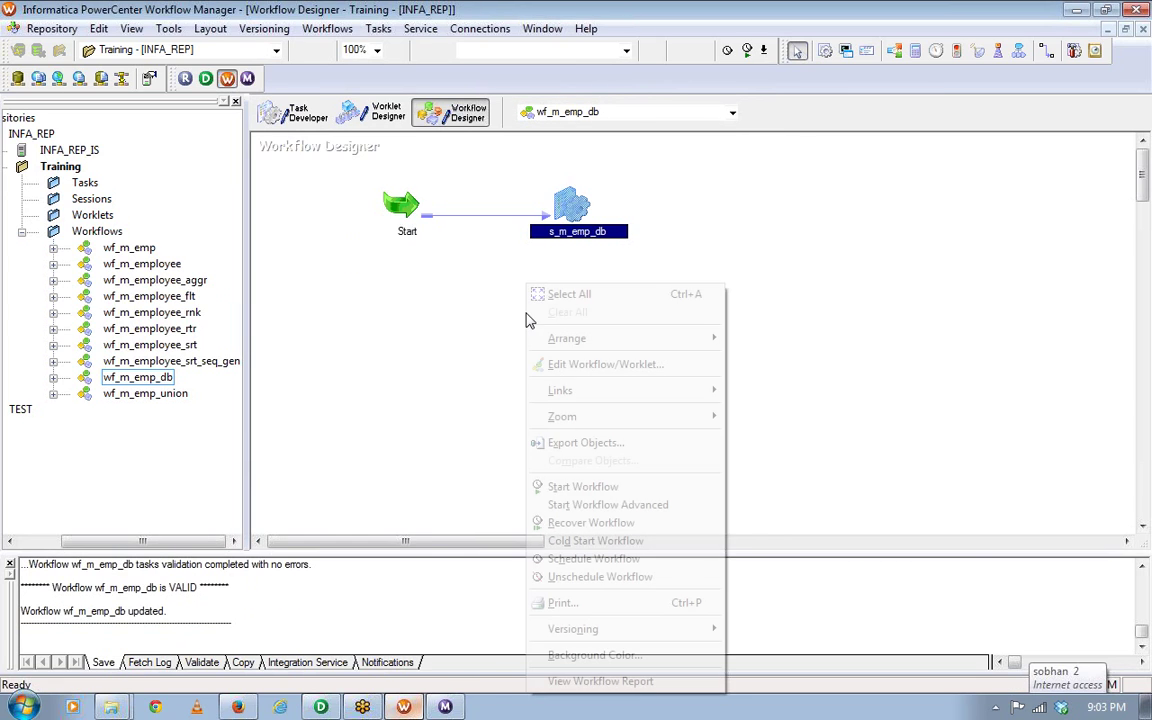
click(610, 486)
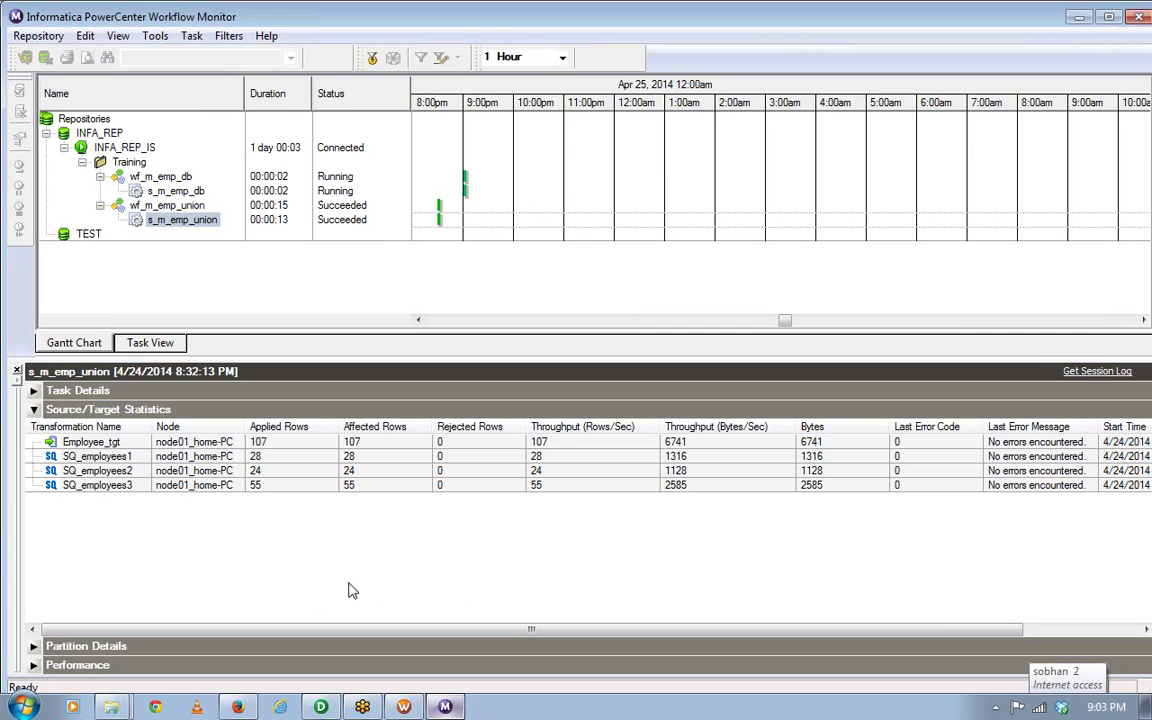
Examine the source and target statistics of the s_m_emp_db session run, including the SQ_EMPLOYEES row.
click(195, 190)
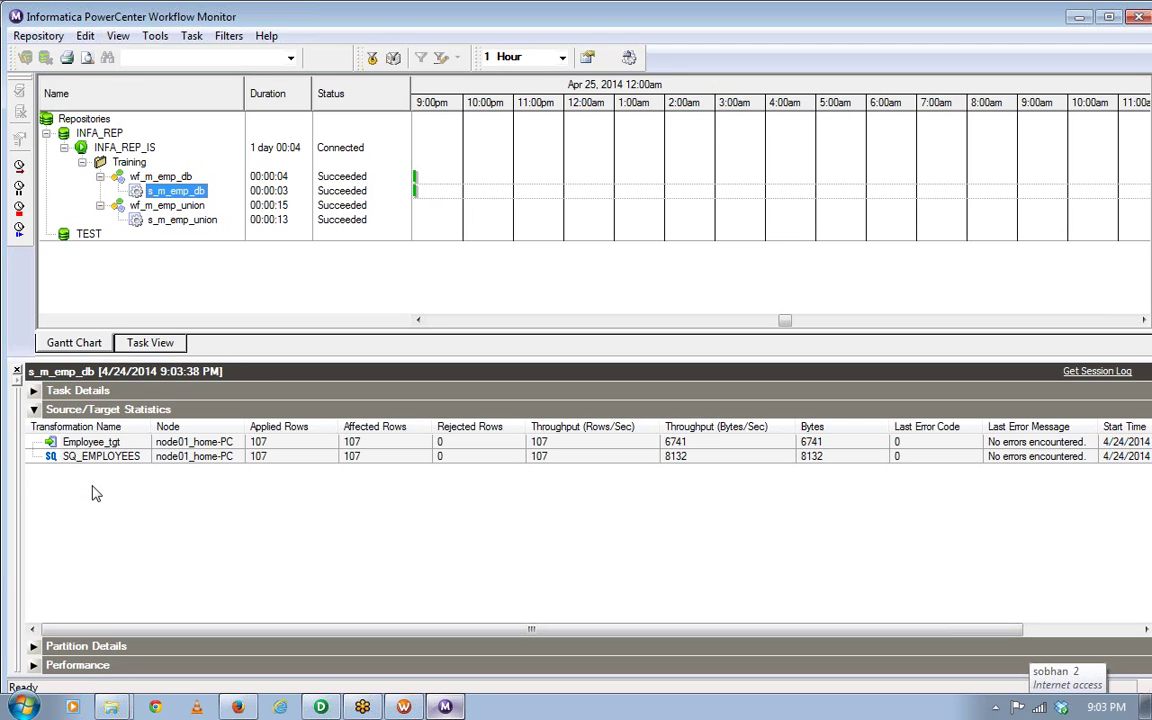
click(110, 456)
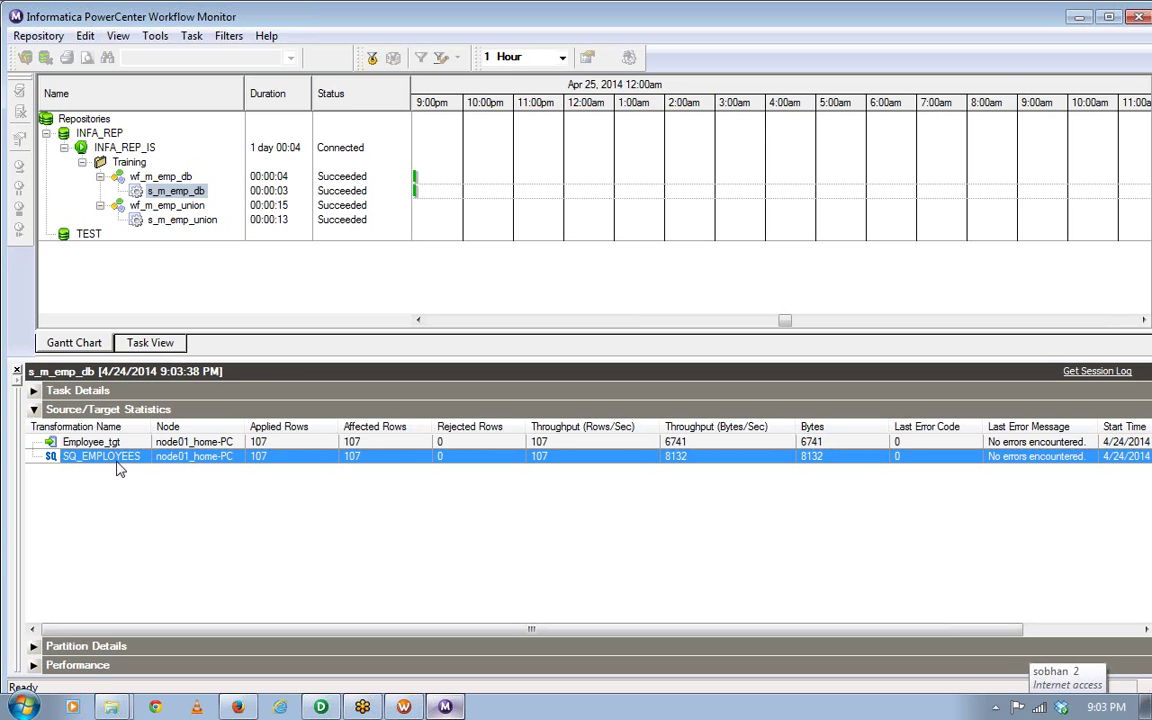
Open the employee_db output file from C:\Tgtfiles, review its employee rows and close it.
click(118, 442)
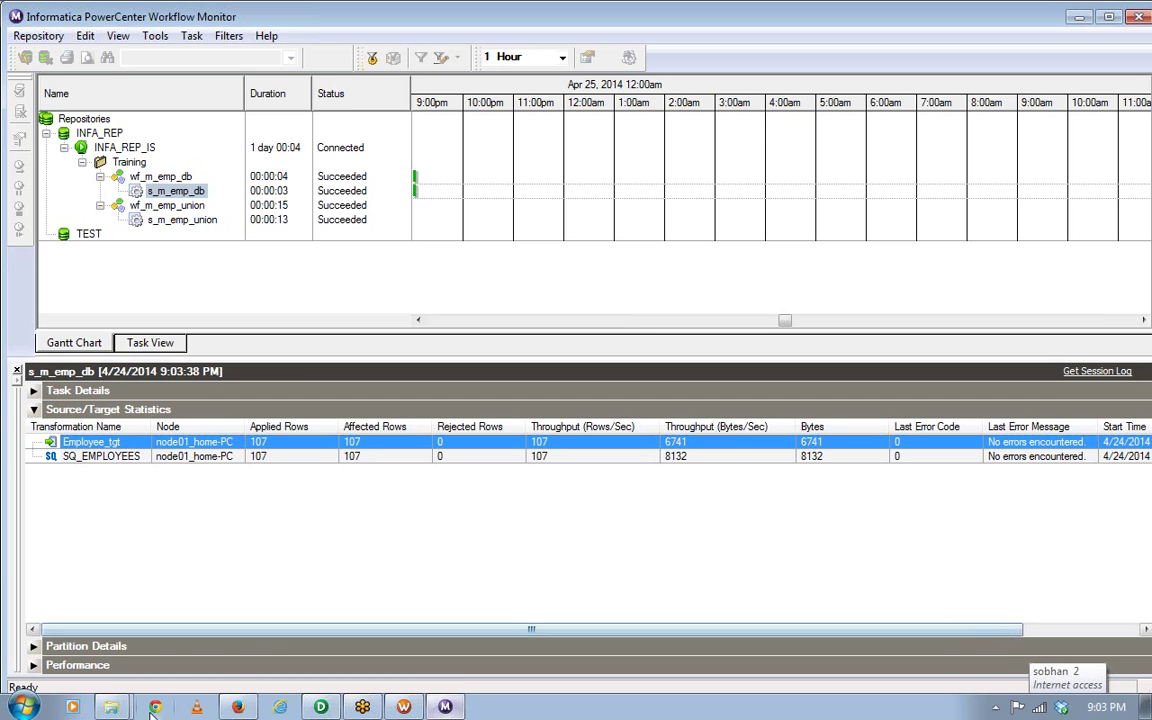
right_click(113, 704)
click(113, 704)
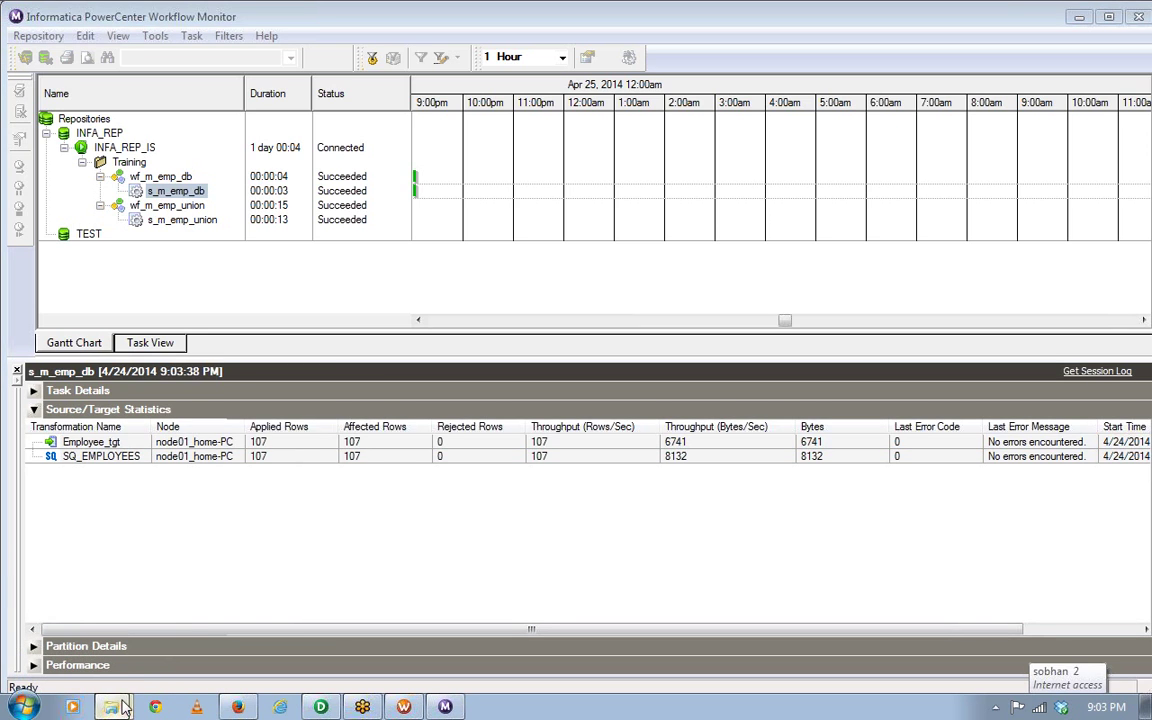
click(124, 645)
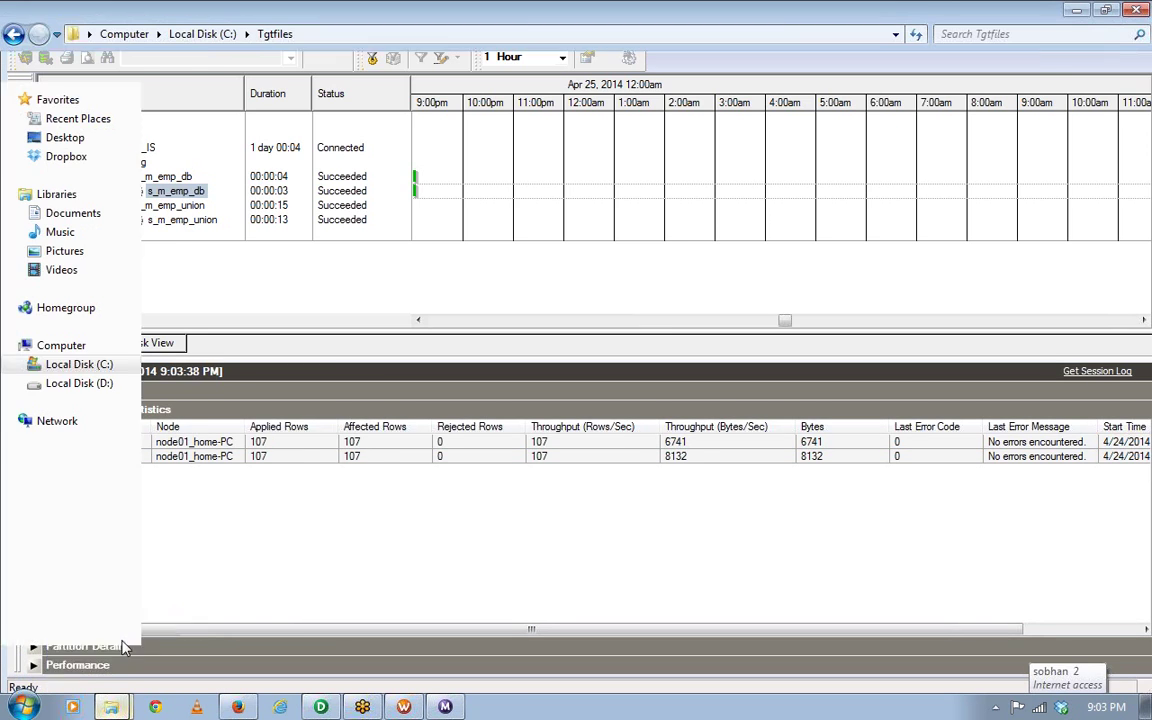
double_click(243, 120)
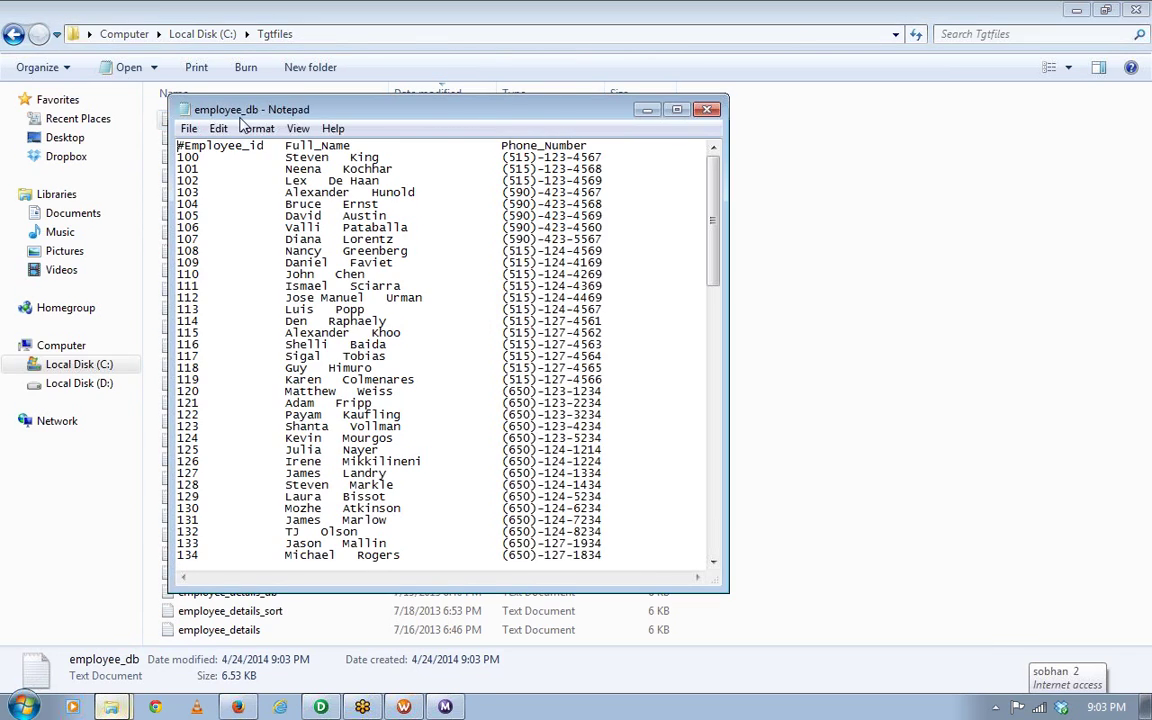
click(708, 109)
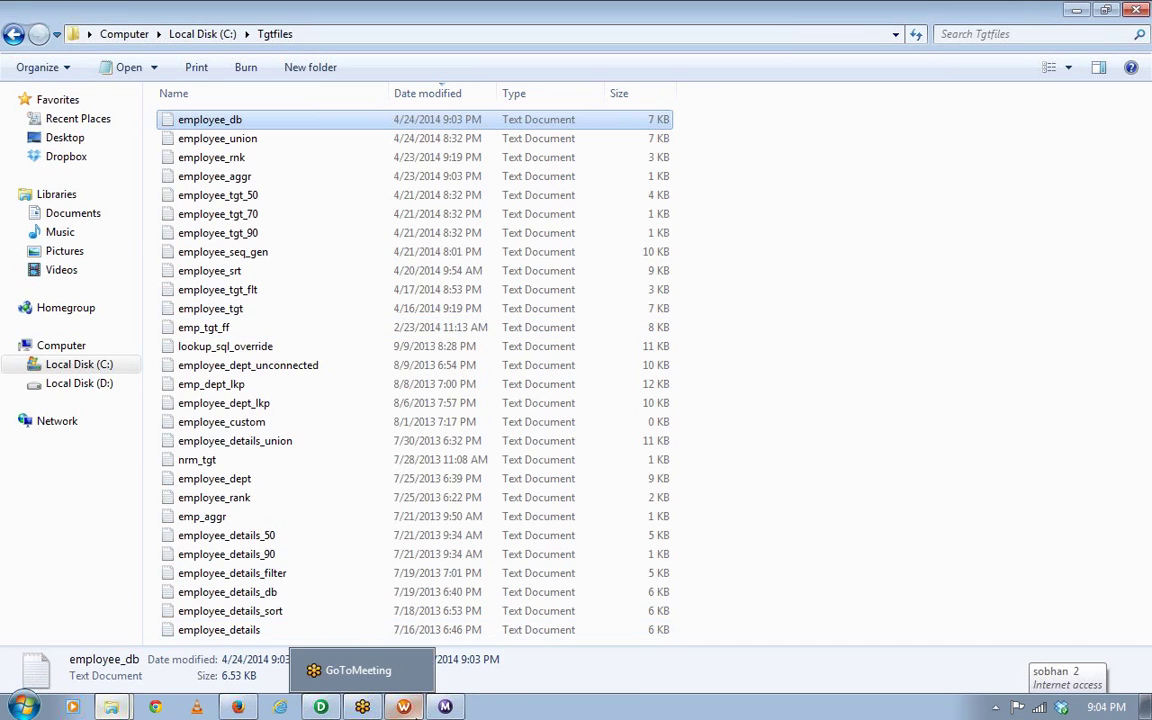
Return to Workflow Monitor and examine the s_m_emp_db session log, including the reader source entry and the SQ_EMPLOYEES query.
click(445, 707)
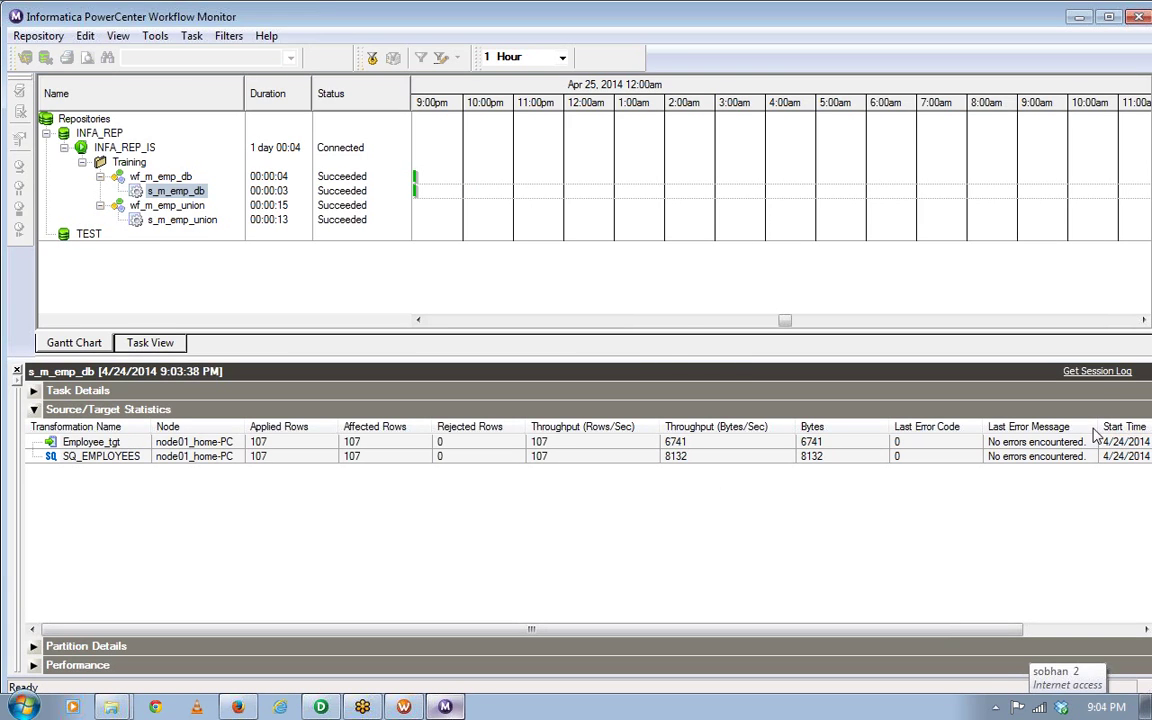
click(1100, 372)
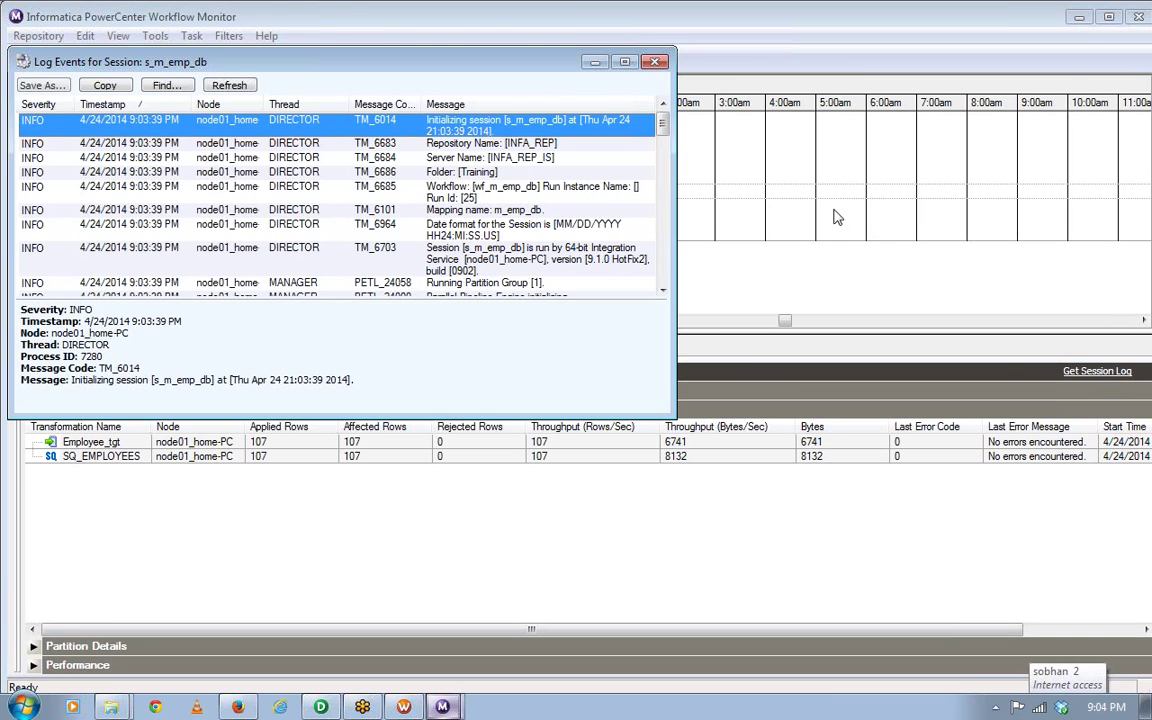
click(626, 63)
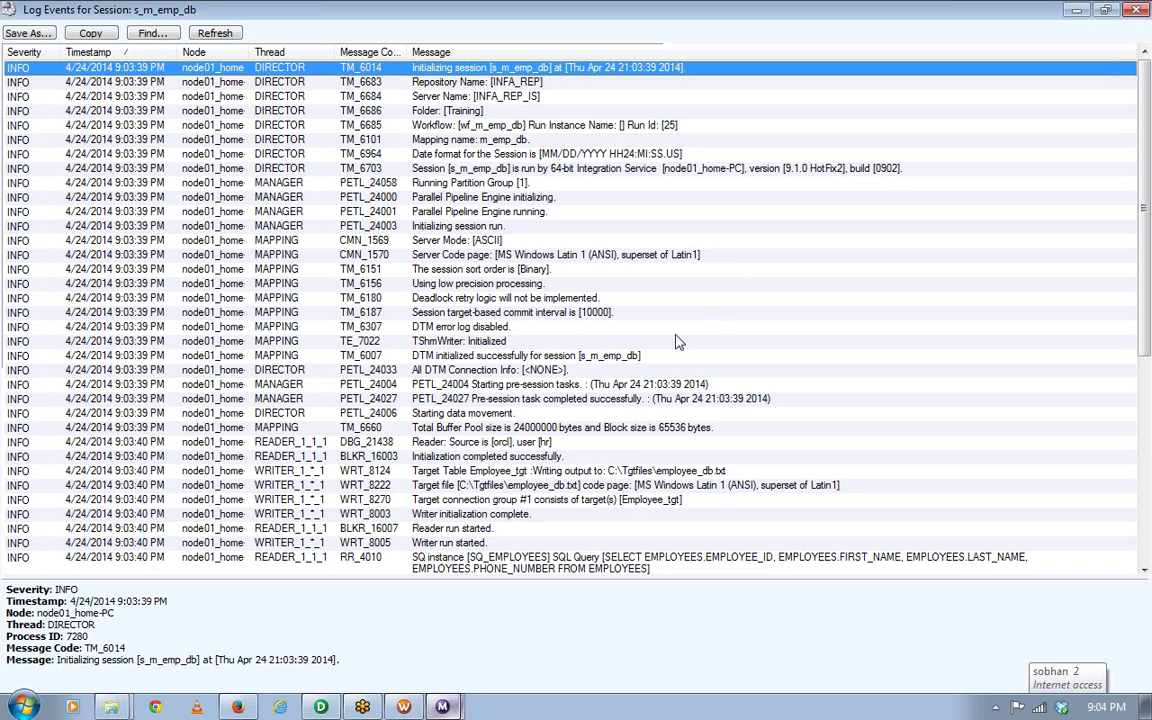
click(466, 445)
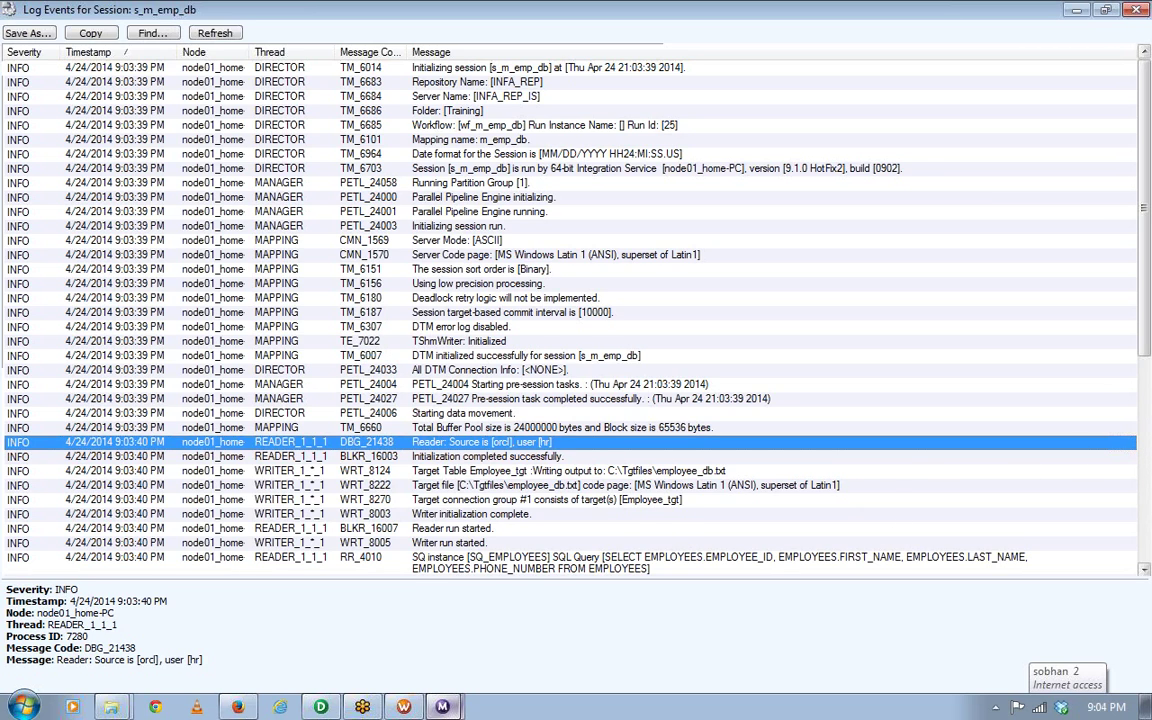
click(1145, 570)
drag(1145, 570, 1145, 571)
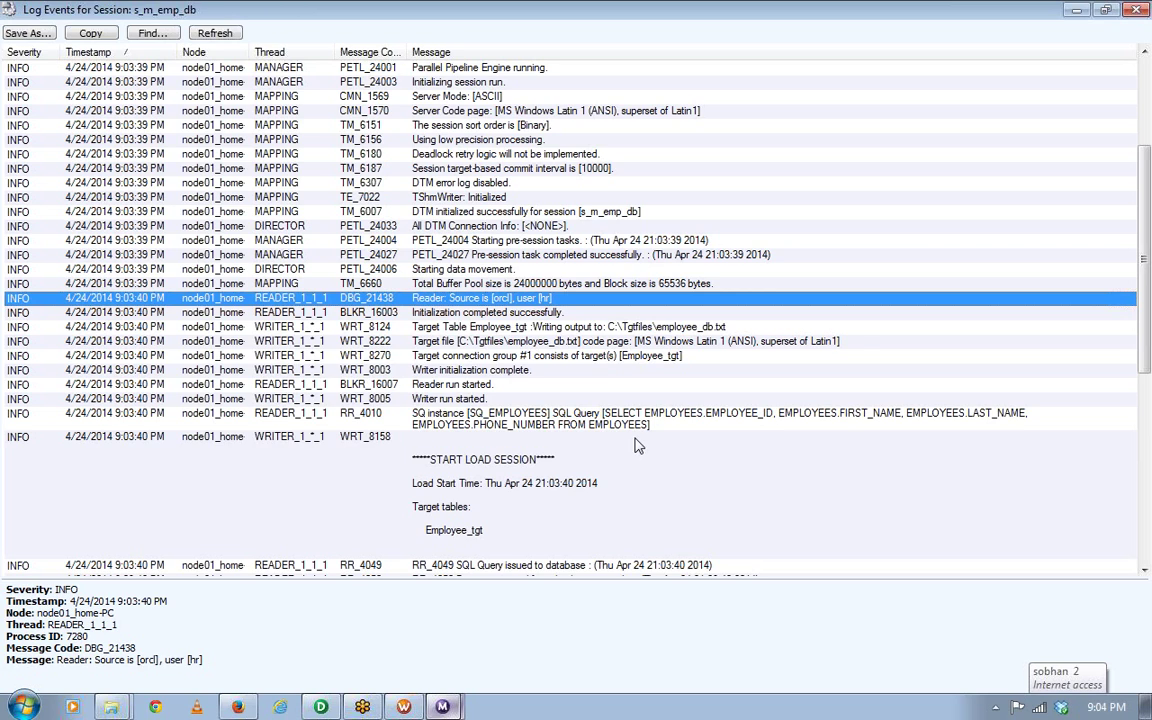
click(1137, 10)
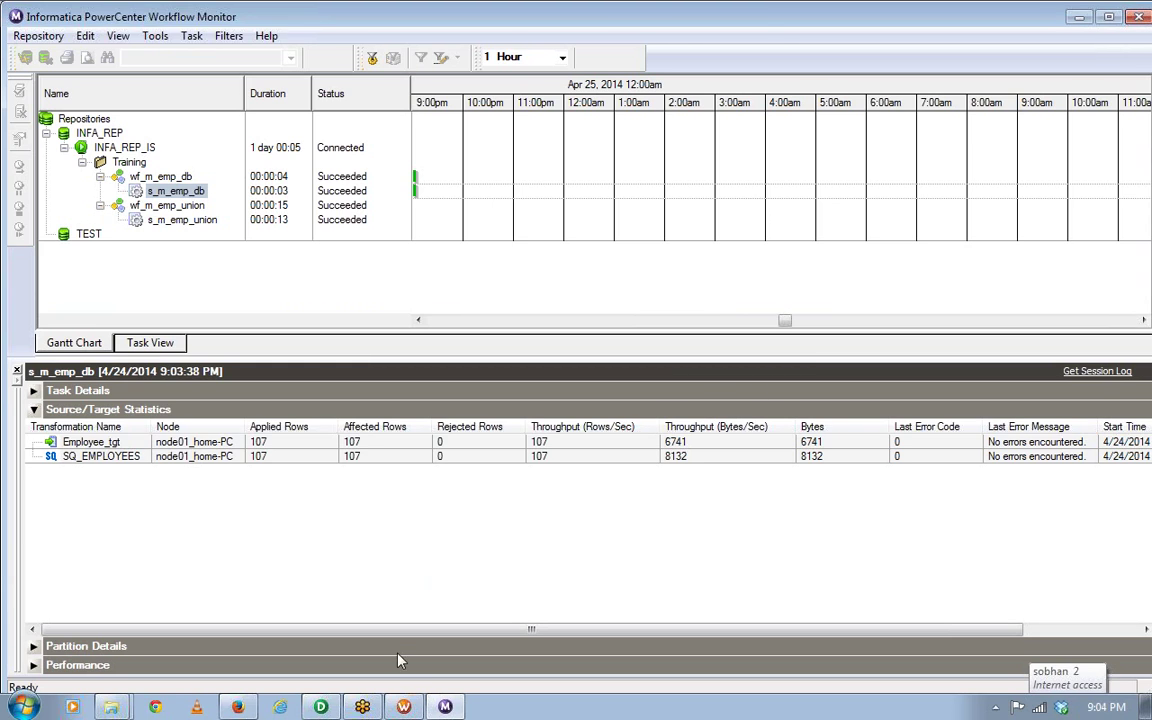
Review the relational connections in Workflow Manager and return to the m_emp_db mapping in Designer.
click(395, 708)
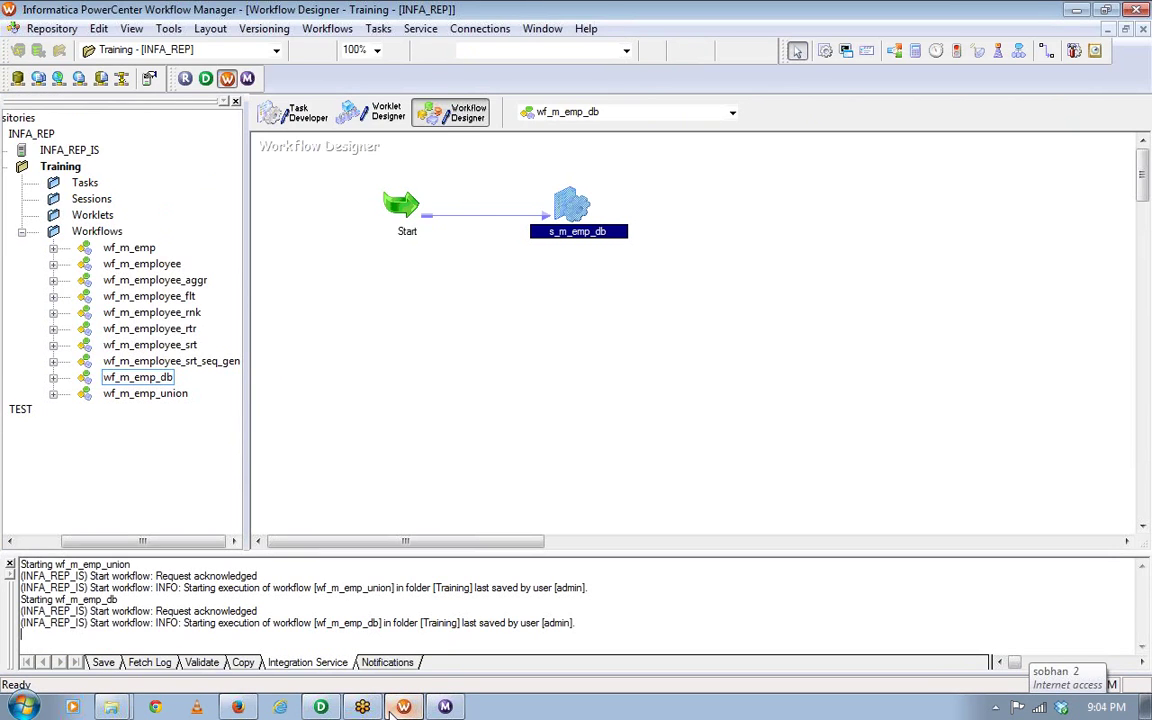
click(489, 30)
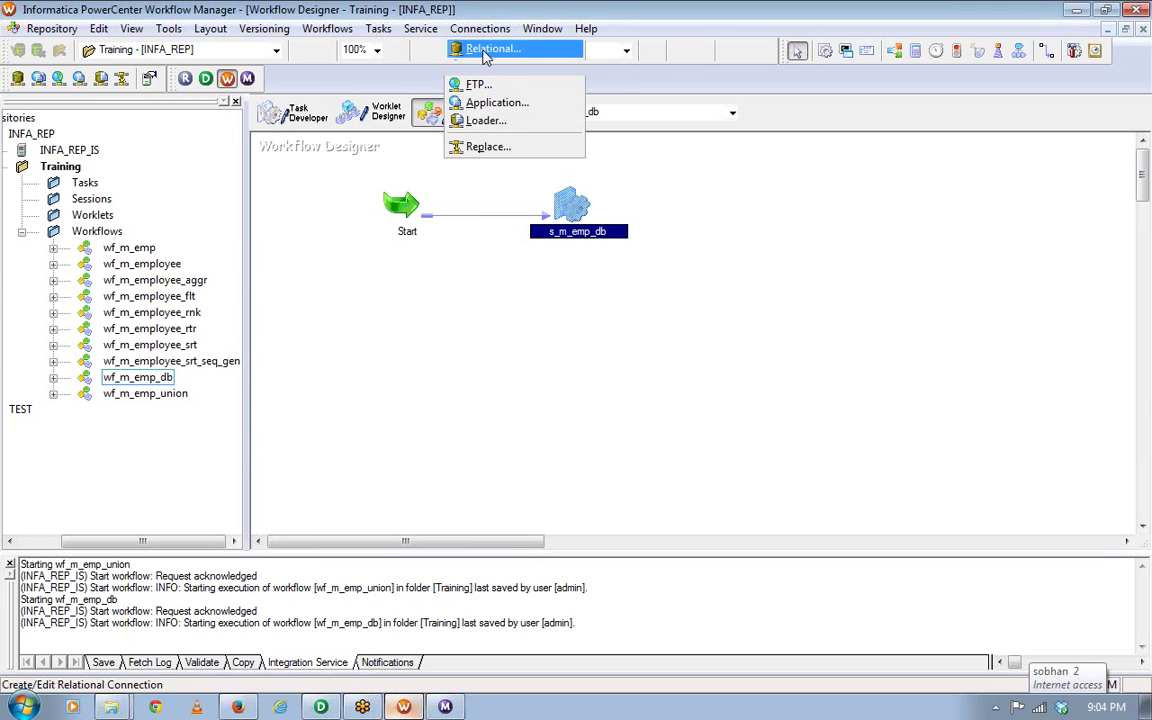
click(481, 48)
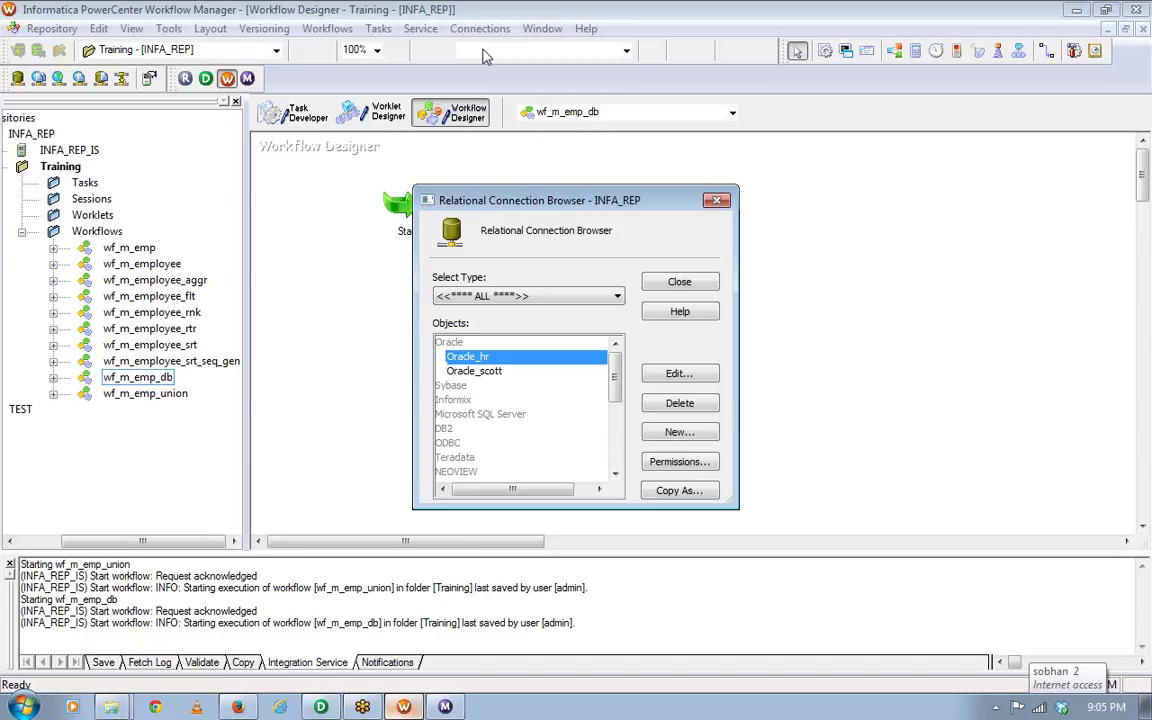
click(672, 285)
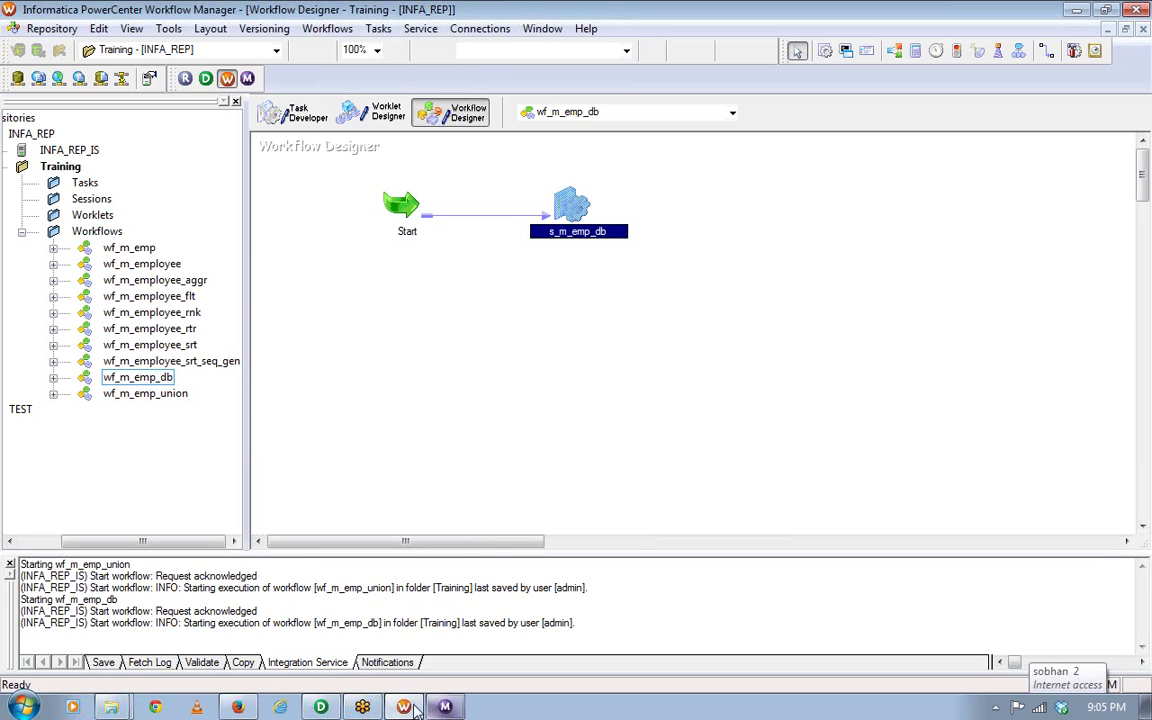
click(331, 707)
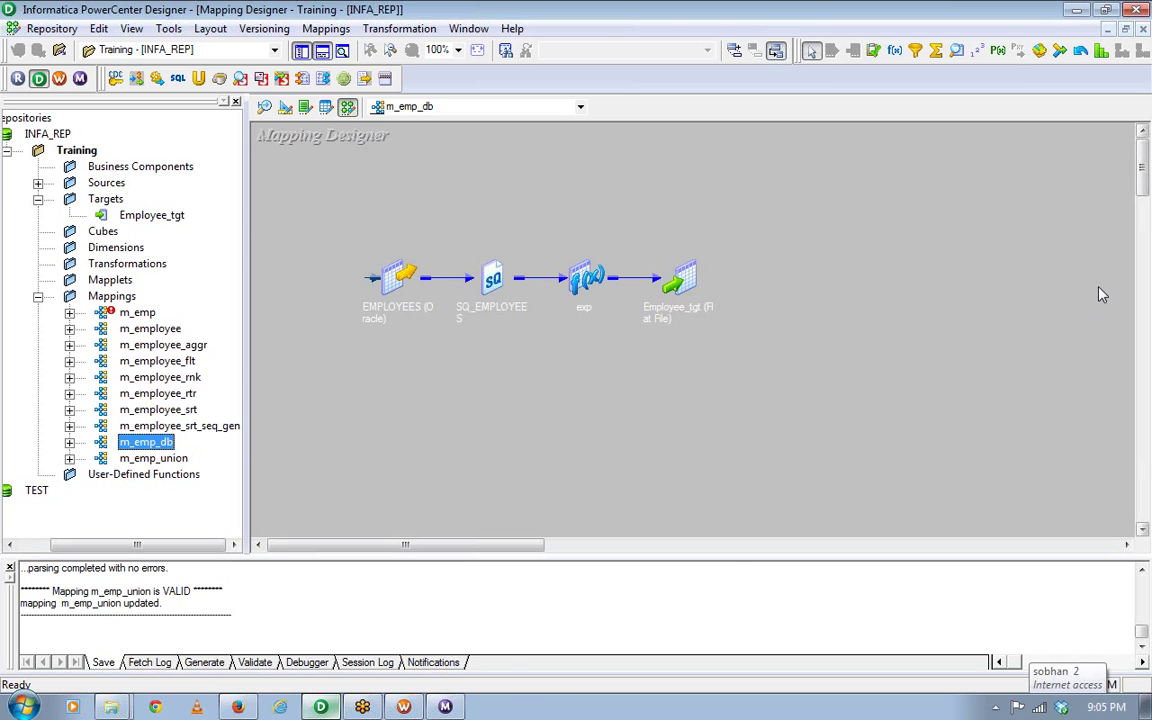
click(1130, 250)
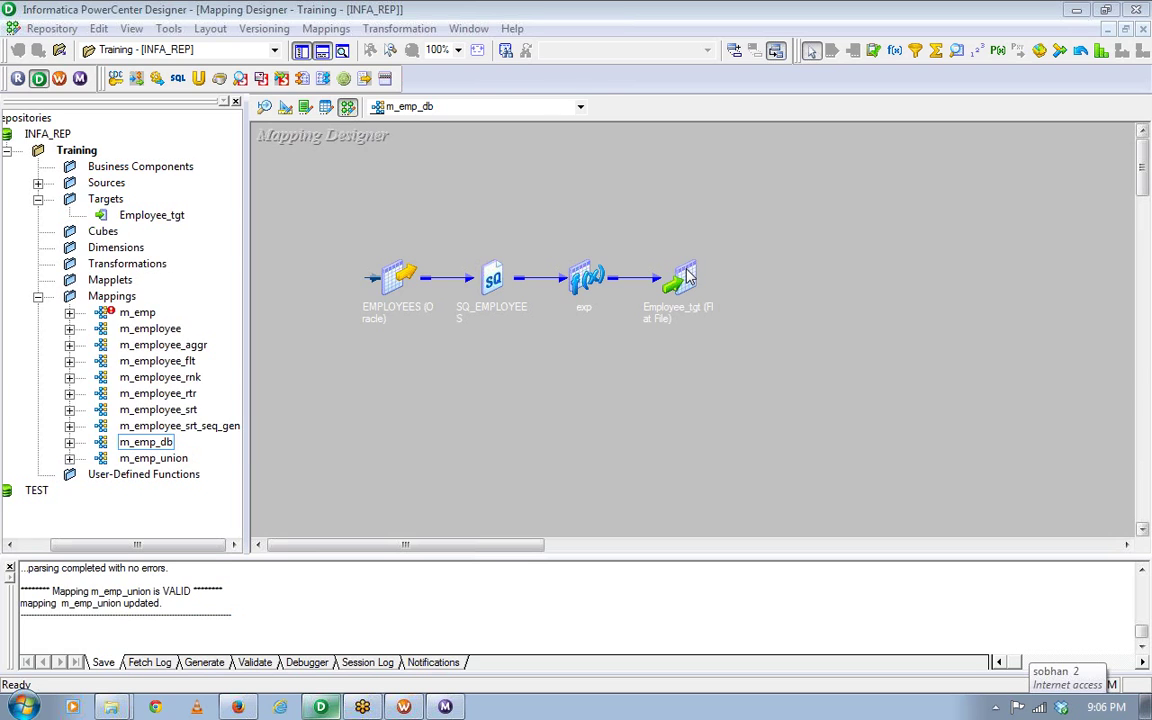
Open a blank Notepad document and write the first assignment line "1. create a new user of ur name".
click(22, 707)
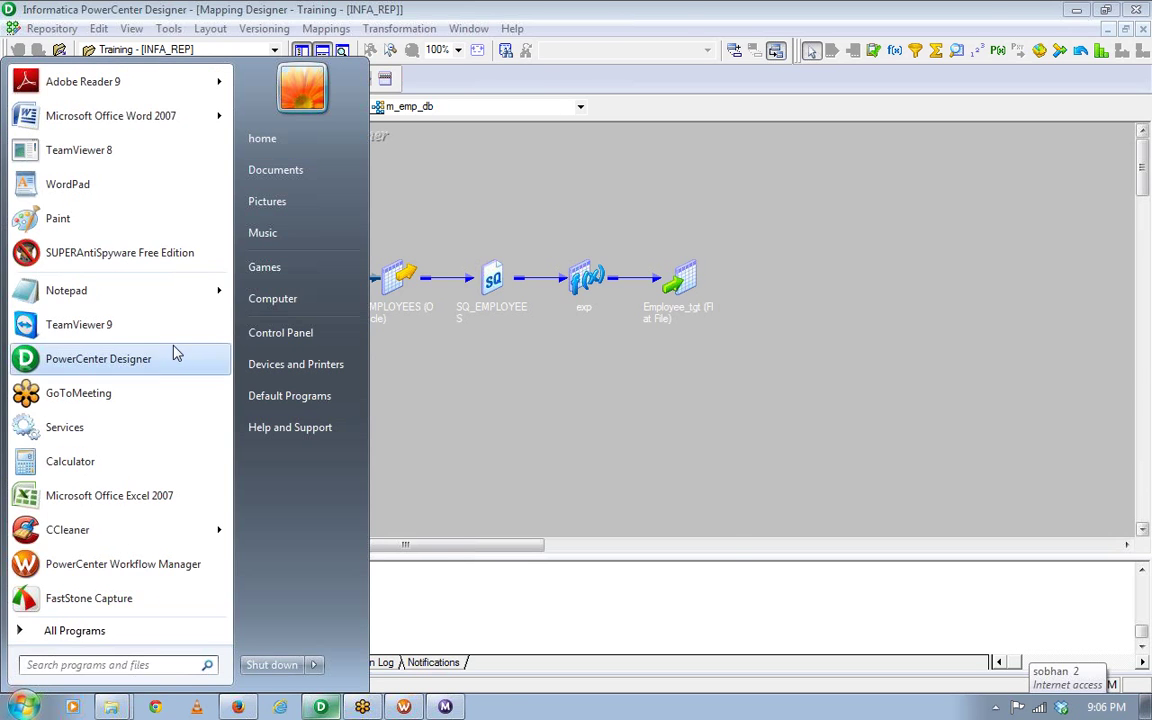
click(139, 290)
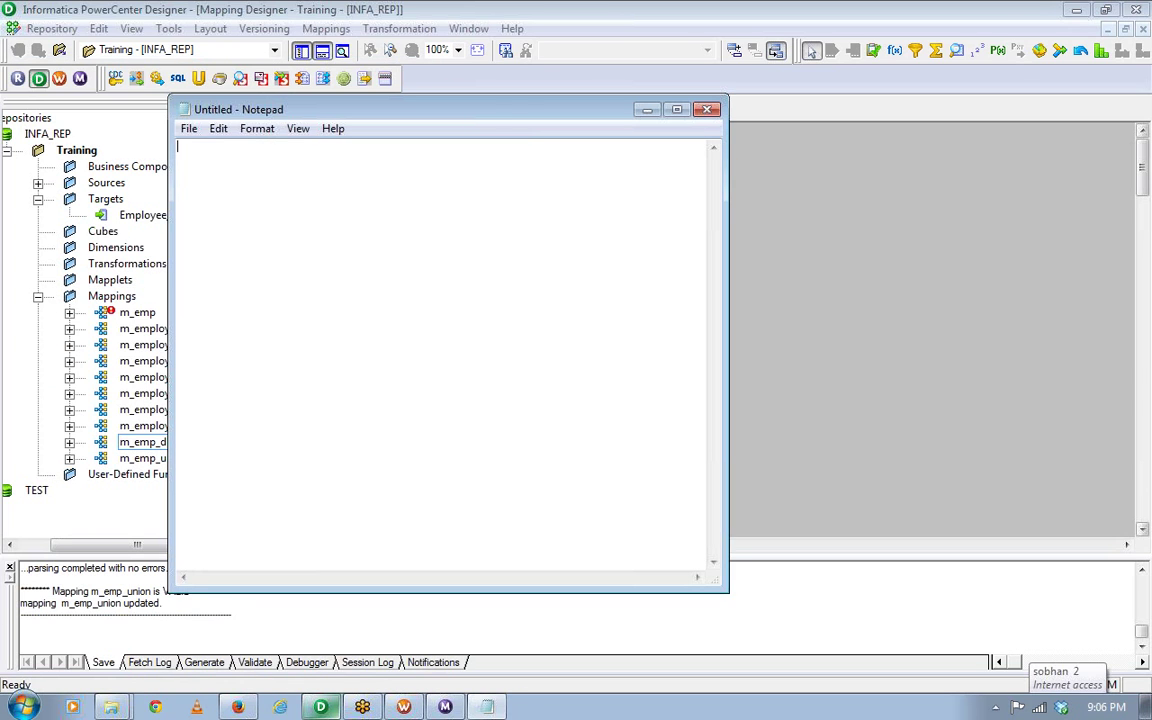
text(1.)
text(create a new user of u)
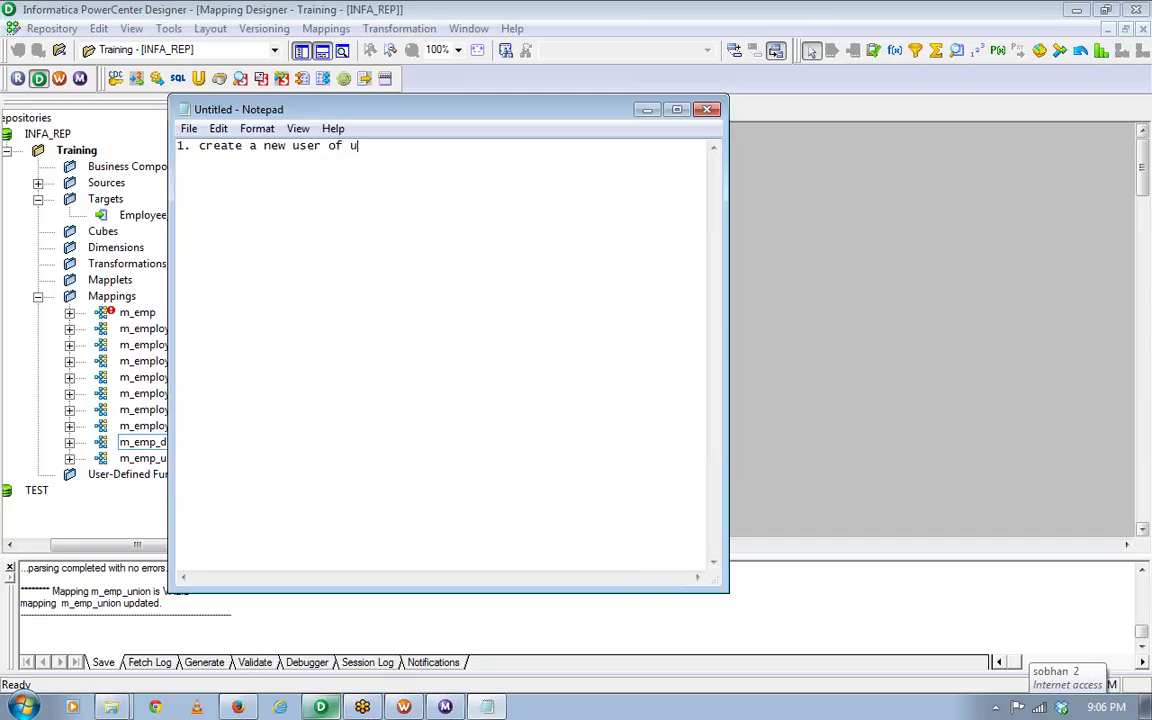
text(r name)
key(Return)
Add the second assignment line "2.create an epty table called emp".
text(2.create an )
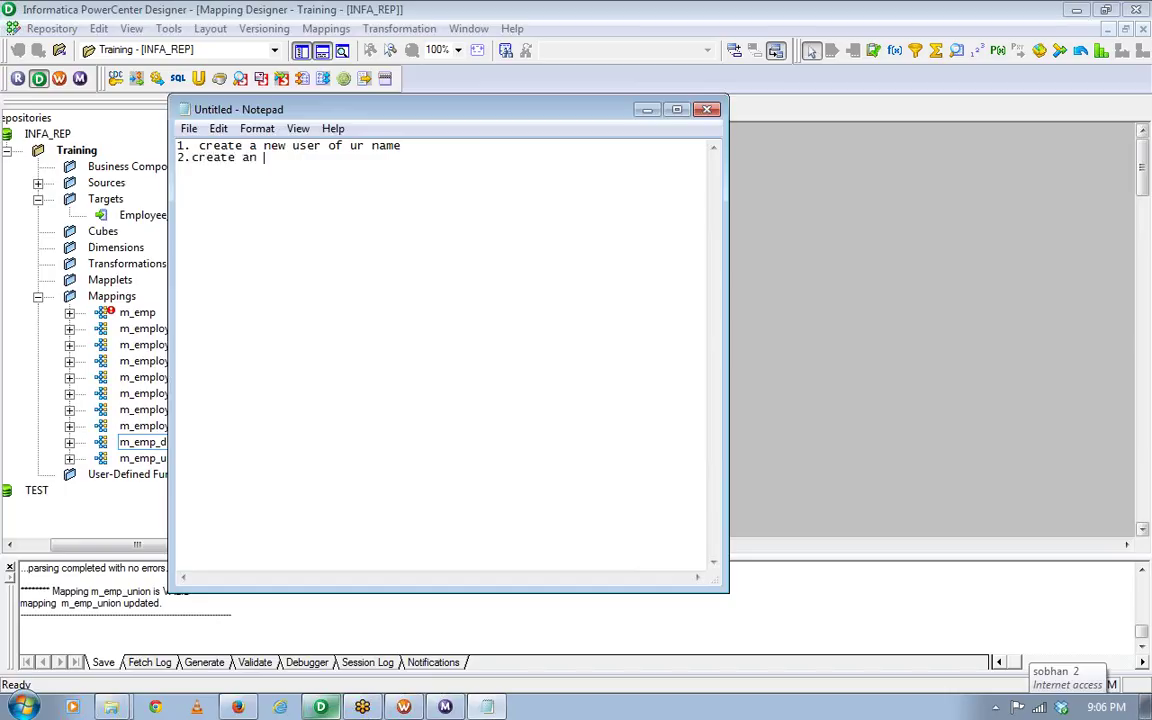
text(epty table called)
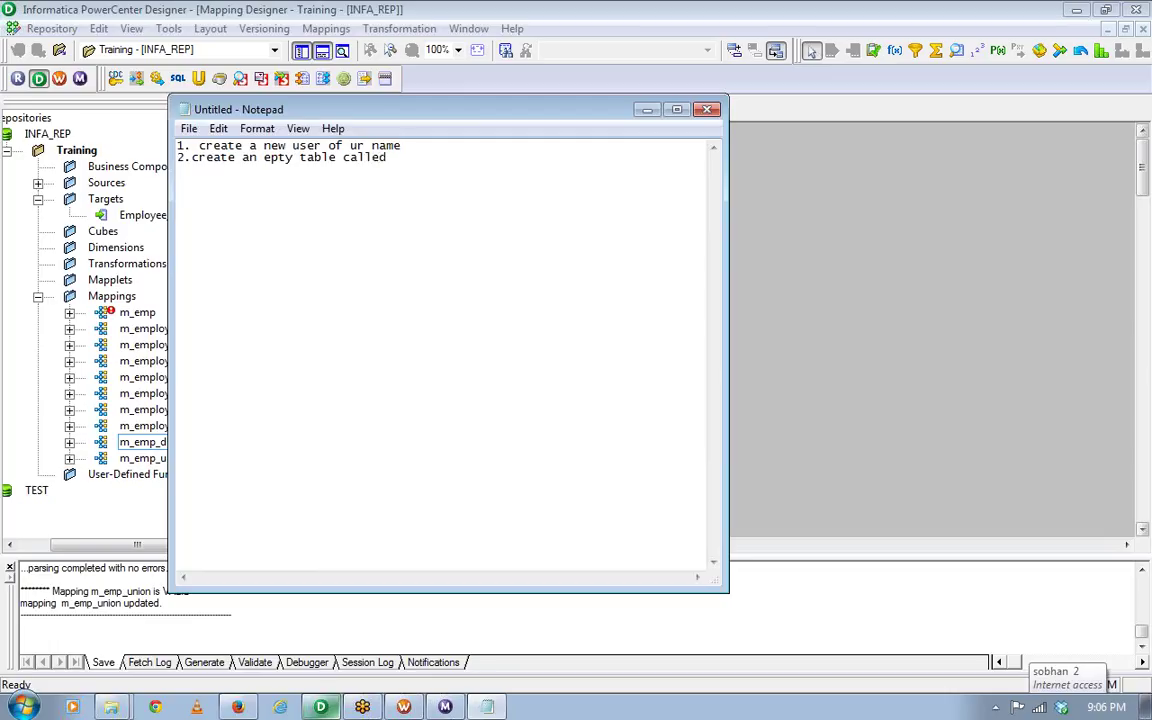
text( emp)
key(Return)
Add the lines "3. This table will have a similar structure like employees." and "4. Don't create ant PK".
text(3. Thi)
text(s table wil)
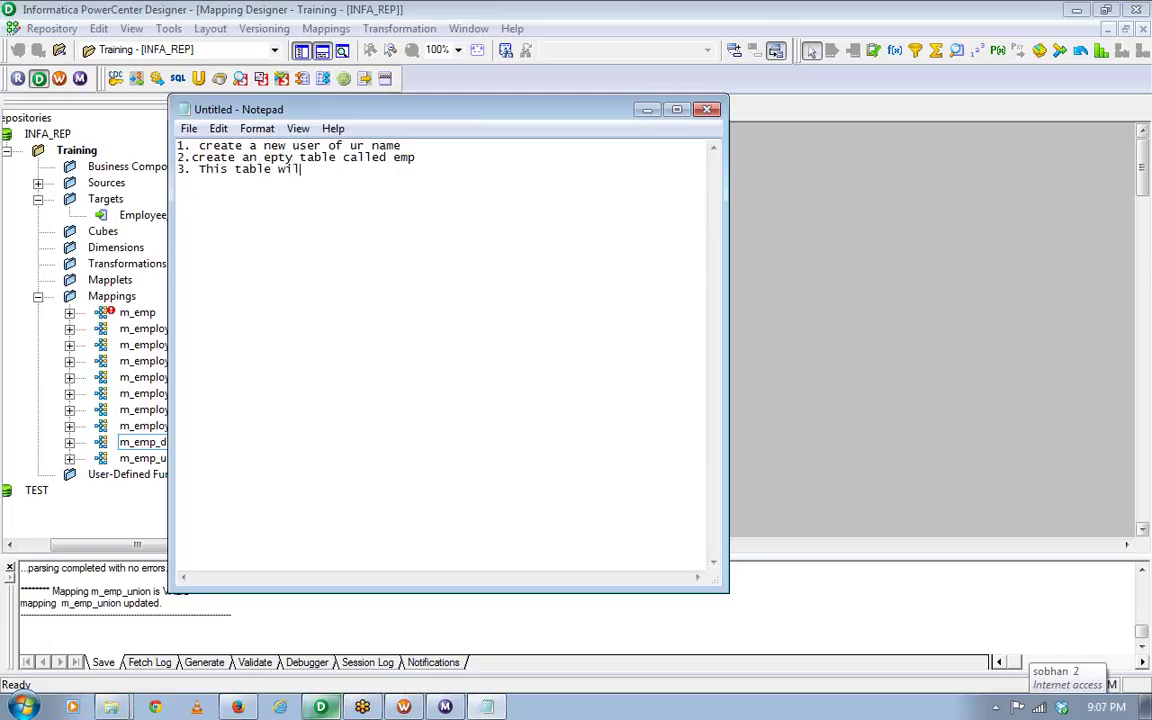
text(l have a similar stru)
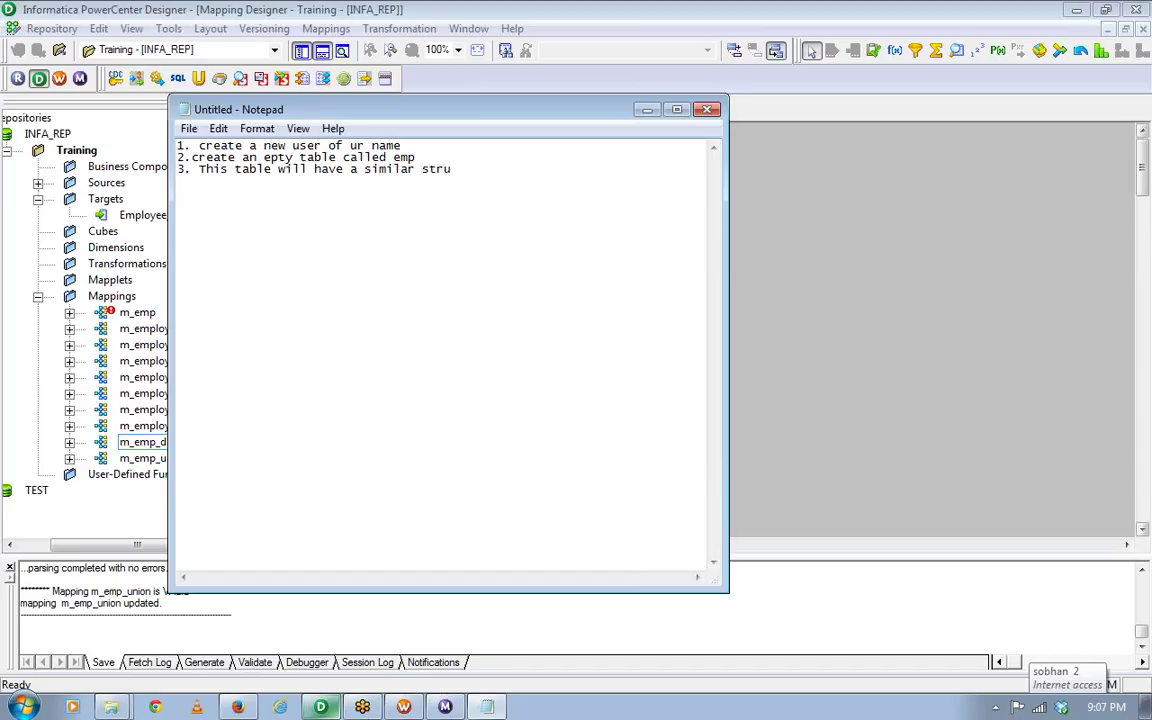
text(cture like employees.)
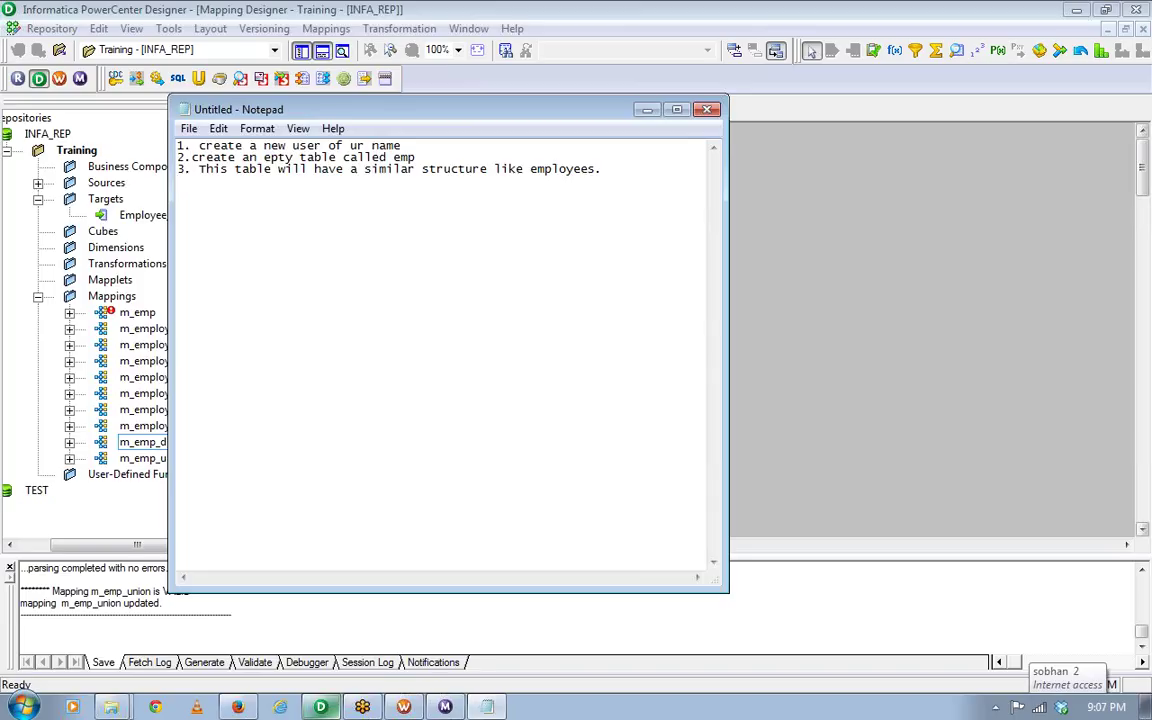
key(Return)
text(4. Don't create ant)
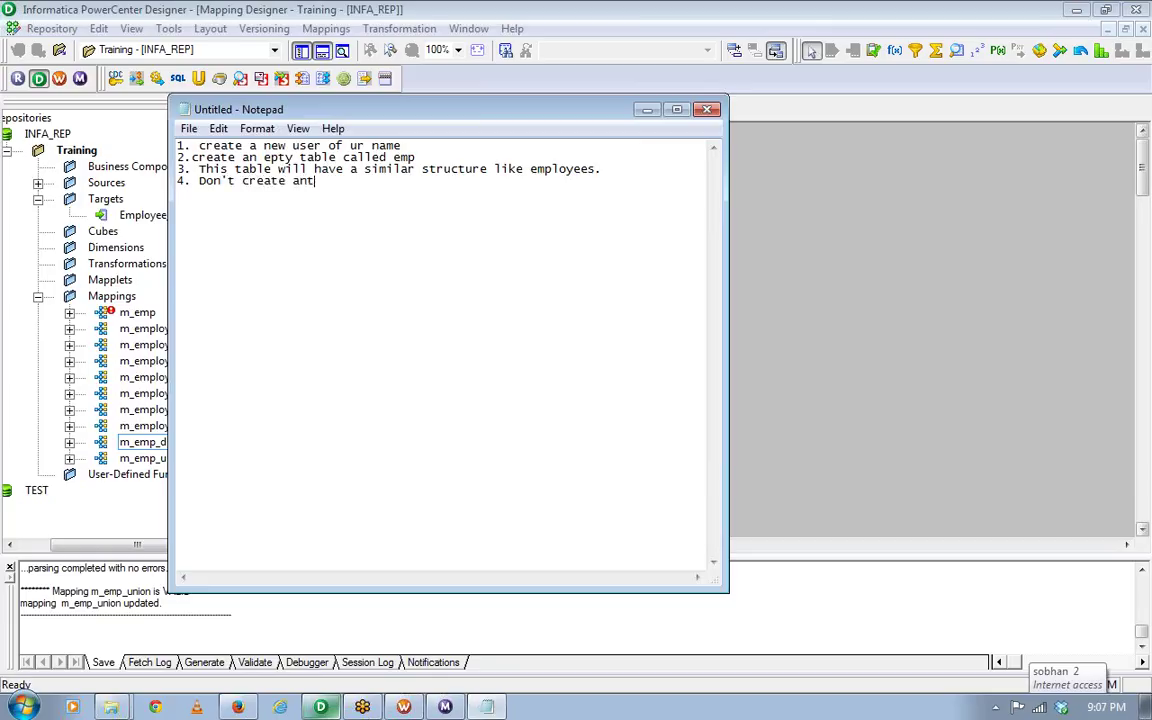
text( PK )
Add the fifth assignment line "5.Do the same assignment with target as table.".
text(5.)
text(Do the s)
text(ame )
text(assi)
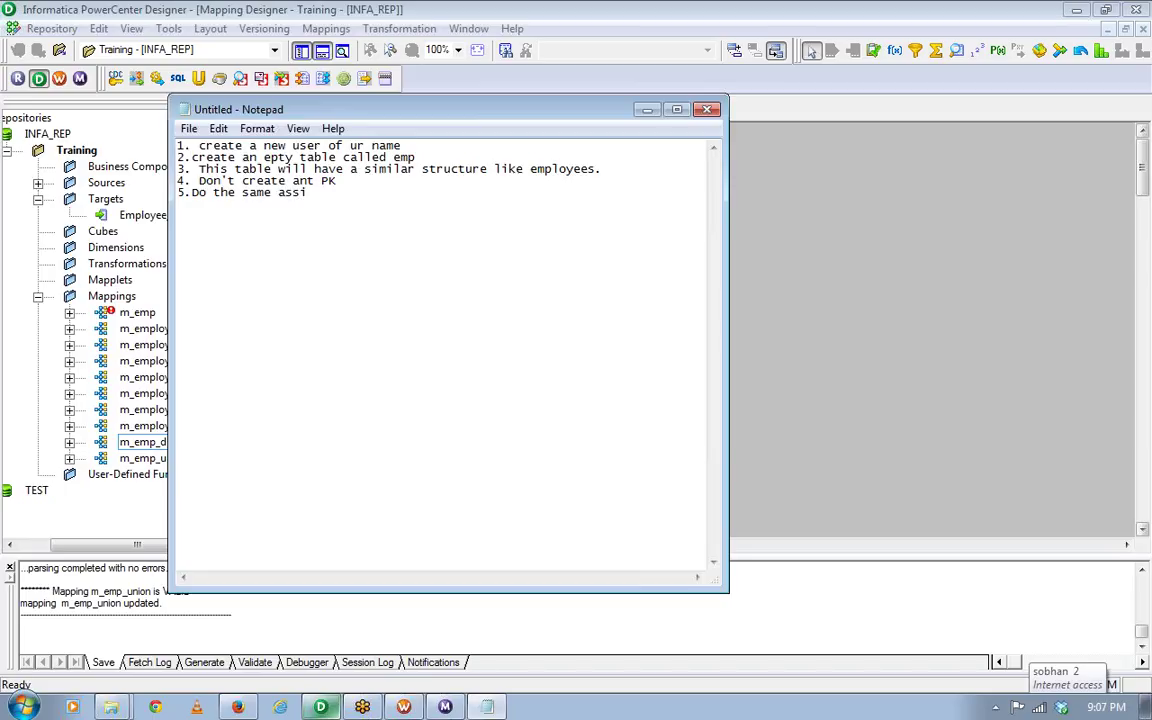
text(gnment with tag)
key(Home)
key(BackSpace)
key(Return)
key(End)
key(BackSpace)
text(rget)
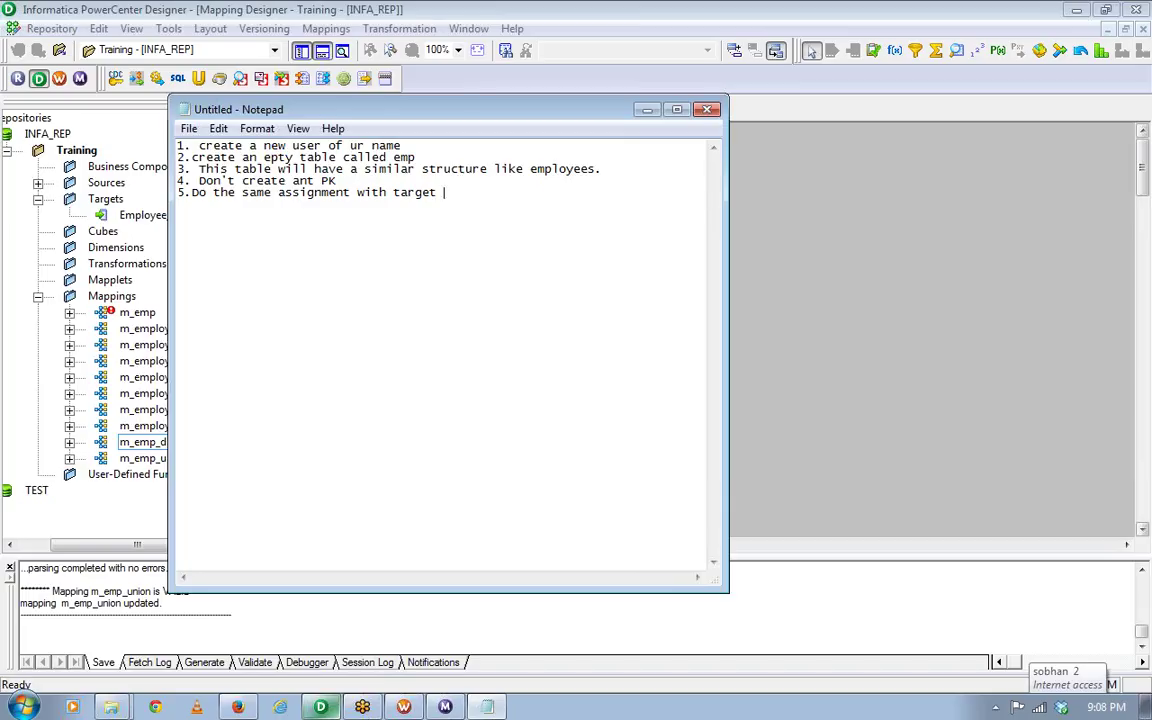
text(as table.)
Insert "schema/" before "user" in the first assignment line.
click(1145, 265)
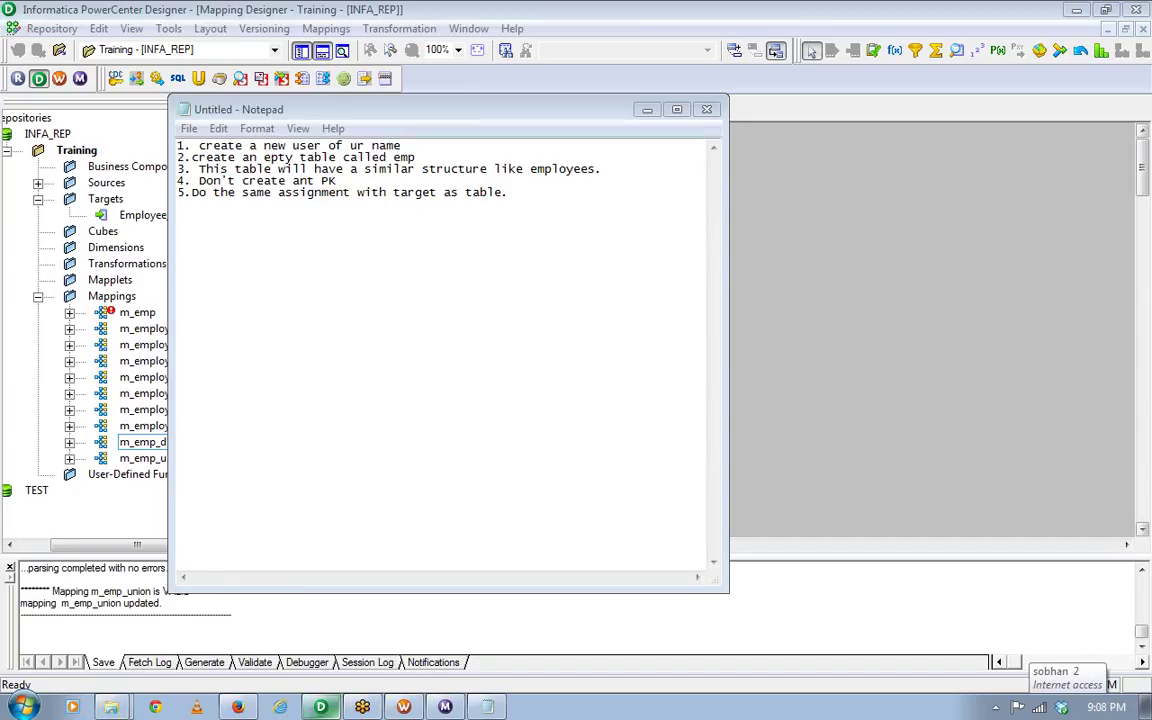
click(292, 146)
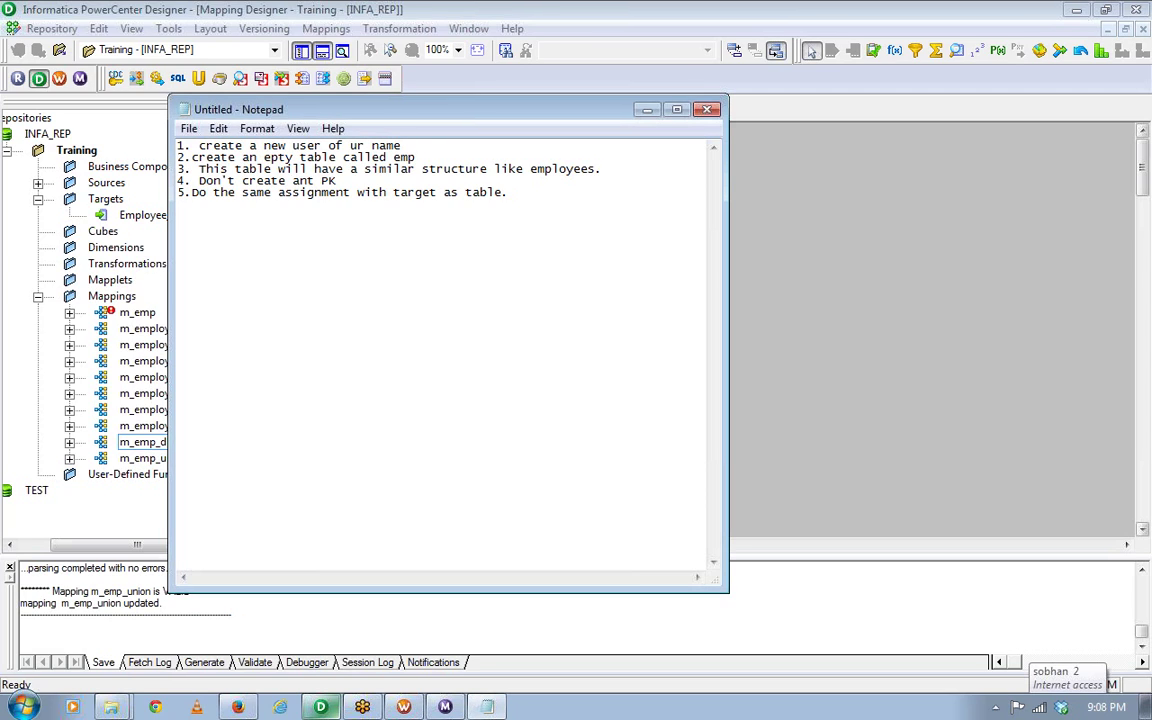
text(sche)
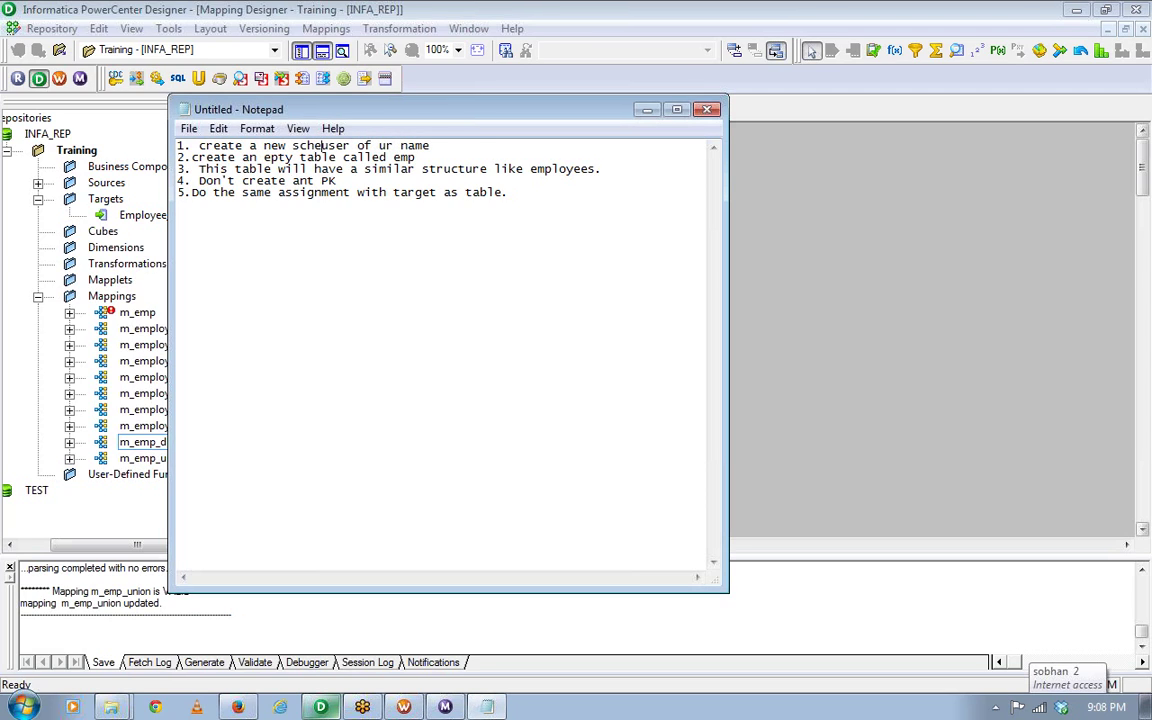
text(ma/)
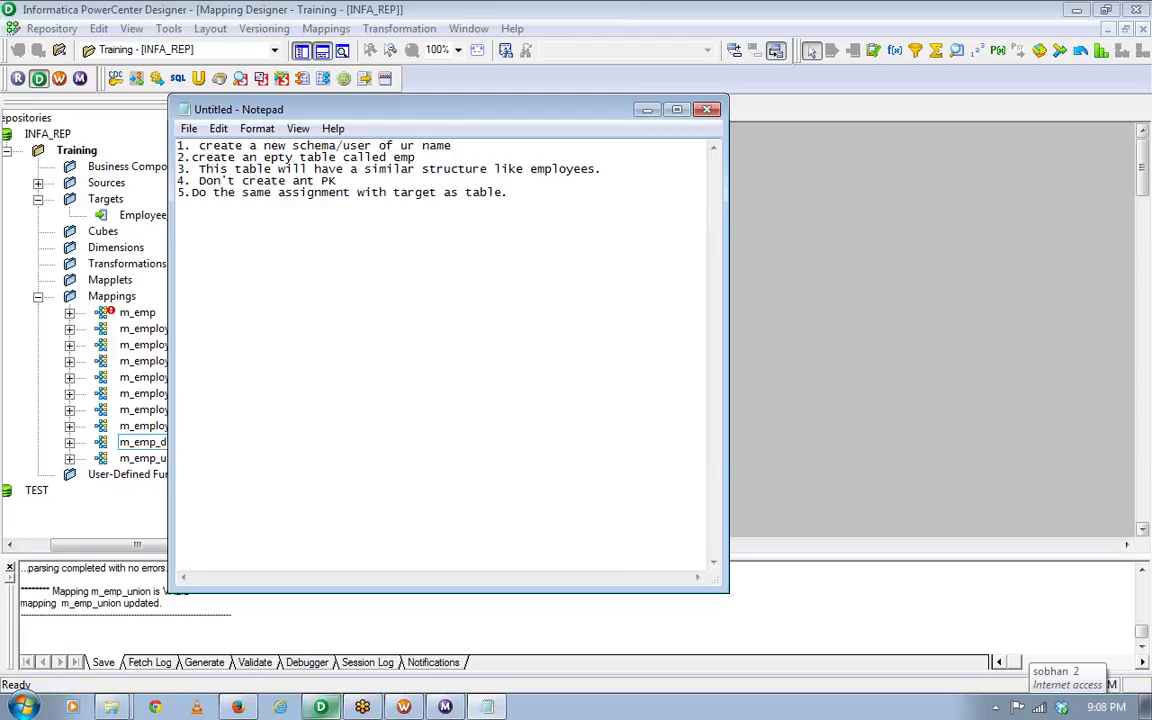
Below the numbered assignment lines, add the source-to-target line "EMPLOYEES(HR)------> EMP(your table)".
click(180, 227)
text(EMPLOYEES(HR)-------)
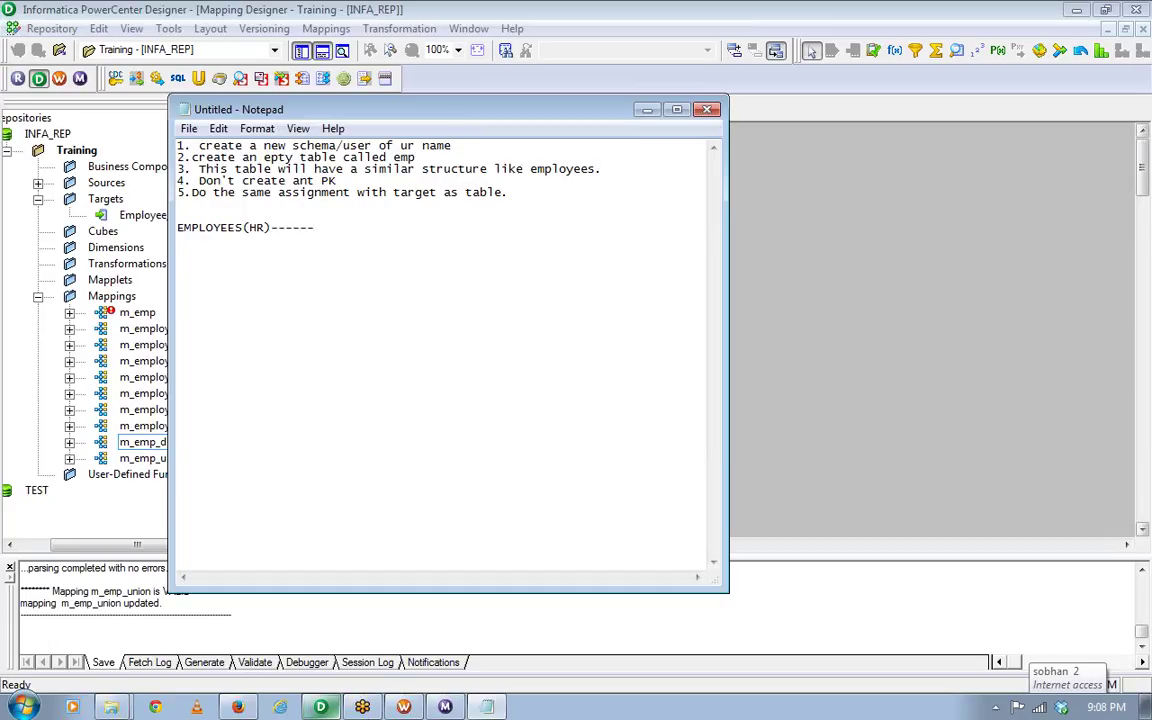
text(> EMP(yu)
key(BackSpace)
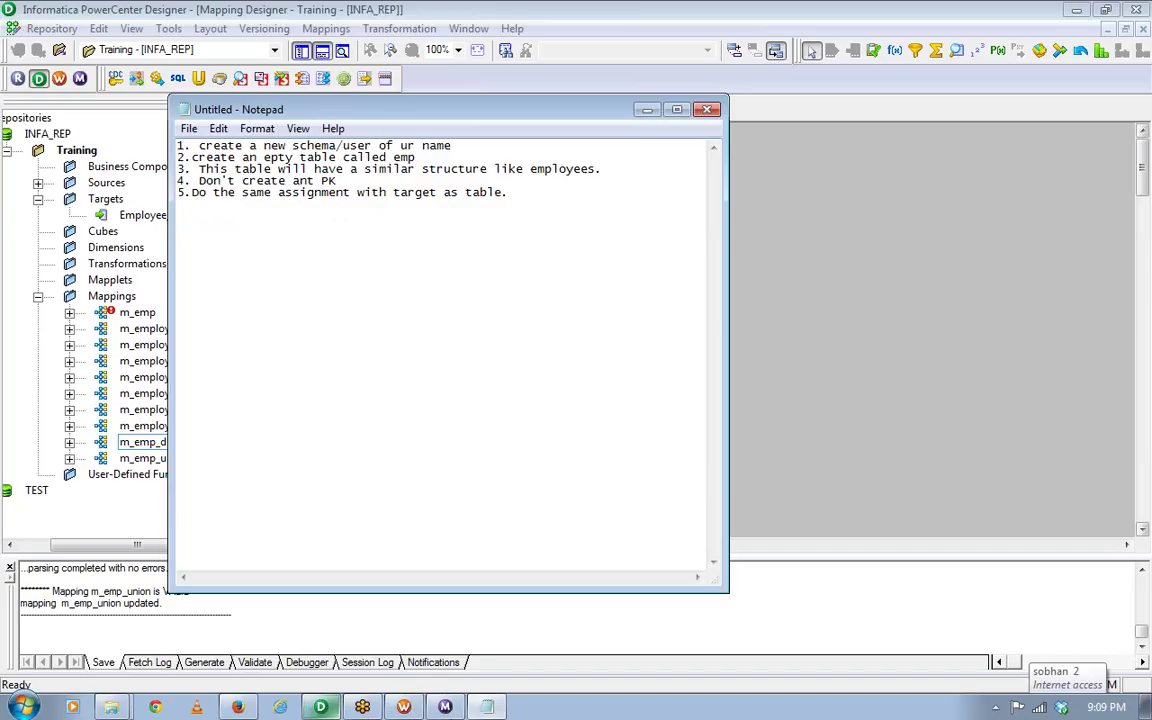
text(our)
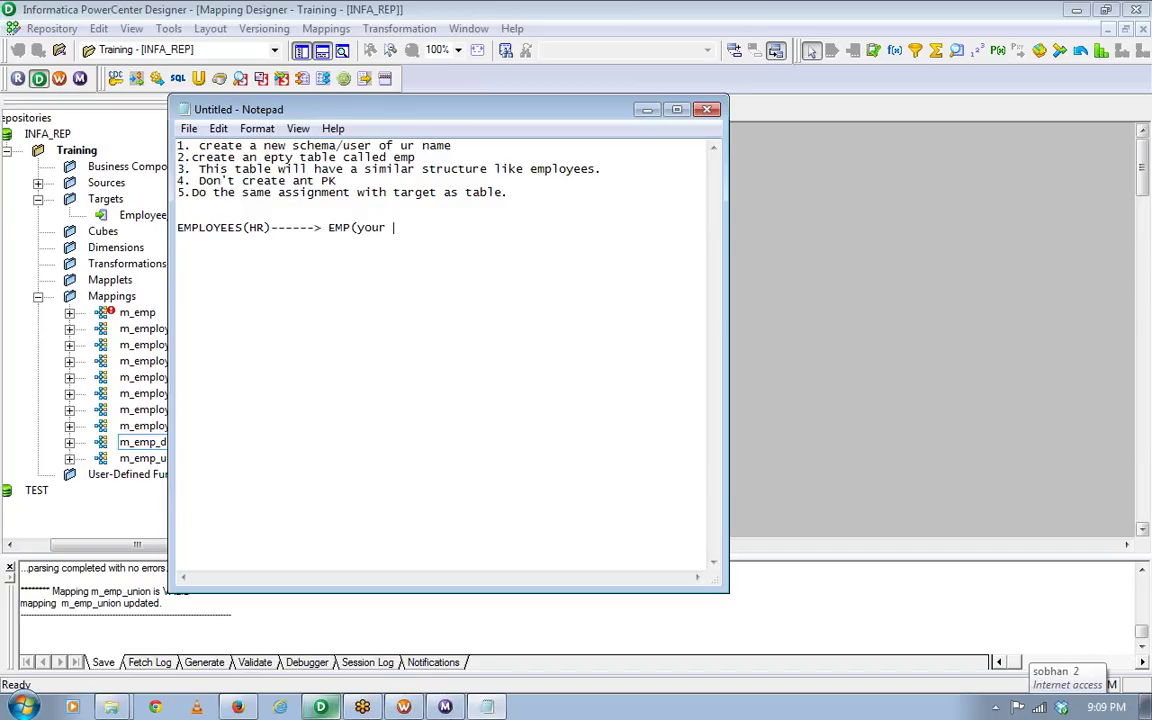
text( table))
Add the heading "UNION" for a second assignment beneath the EMPLOYEES-to-EMP line.
click(178, 250)
text(UNION)
key(Return)
key(Return)
Under the UNION heading, add the line "1. source1--EMPLOYEES(table)---> filter data for dept 60".
text(1. source)
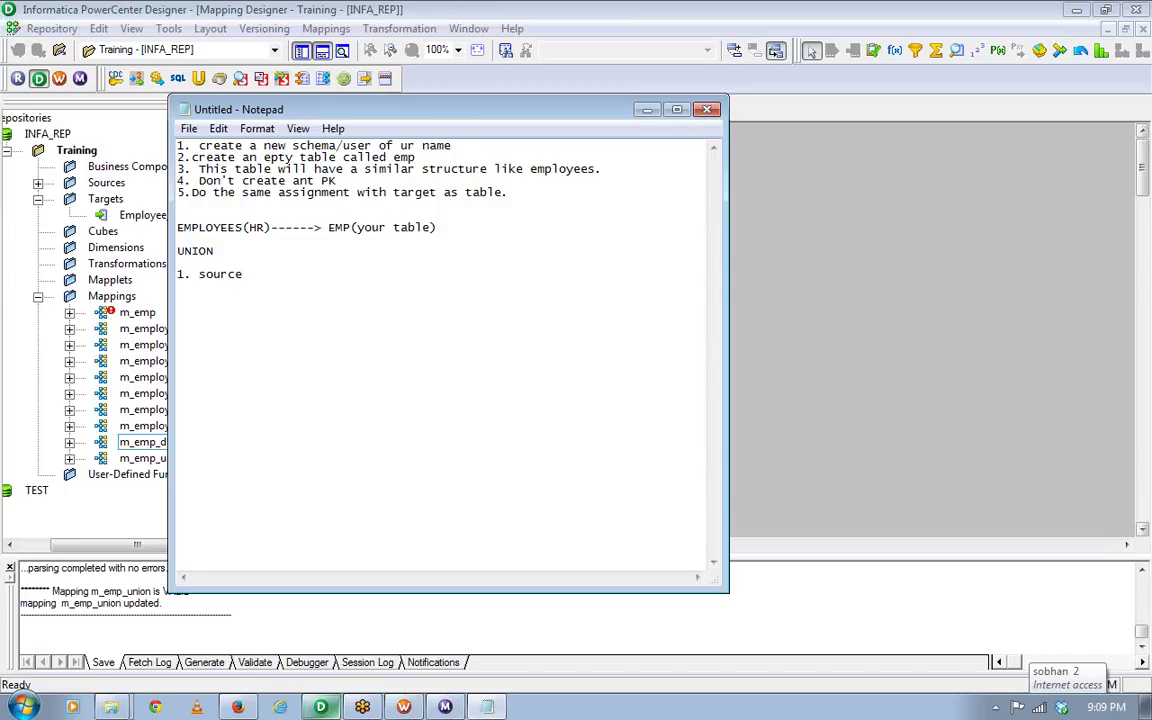
text(1--EMPLOYEES(table)
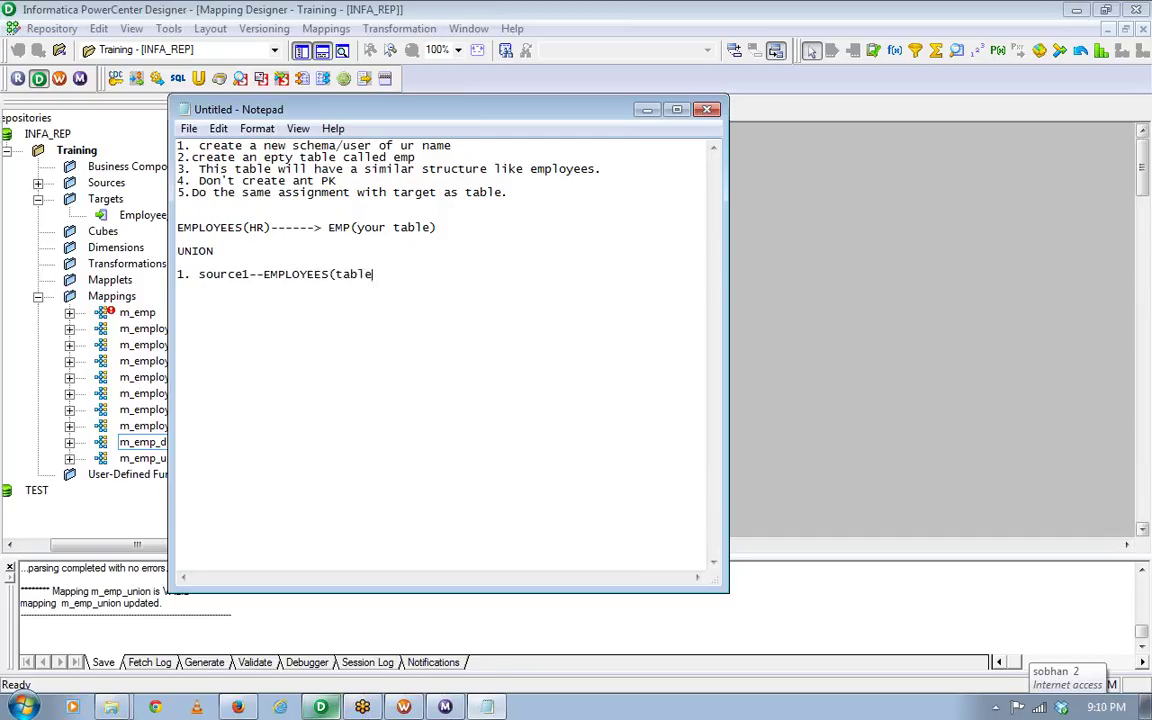
text()--)
text(-> f)
text(ilter da)
text(ta)
key(BackSpace)
text(a for)
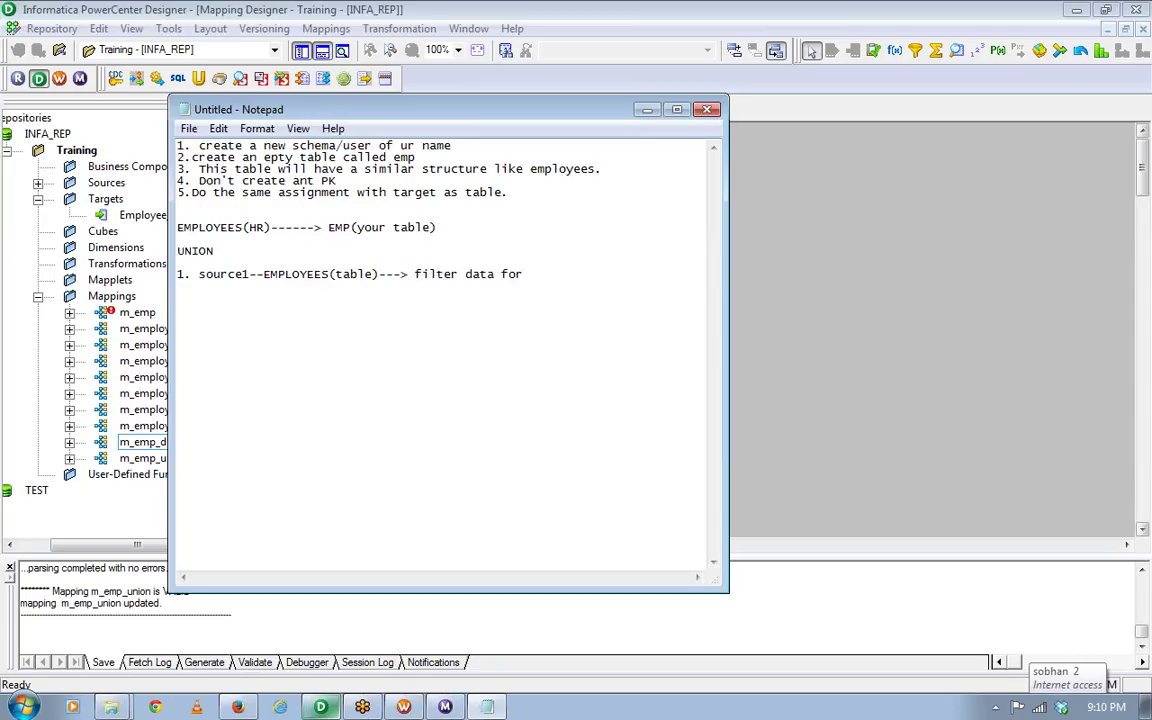
text( dept 60)
Leave a blank line and add the second source line "SORCE2--(EMPLOYEES(FILE)---->filter data for DEPT 30".
key(Return)
key(Return)
text(SORCE2--()
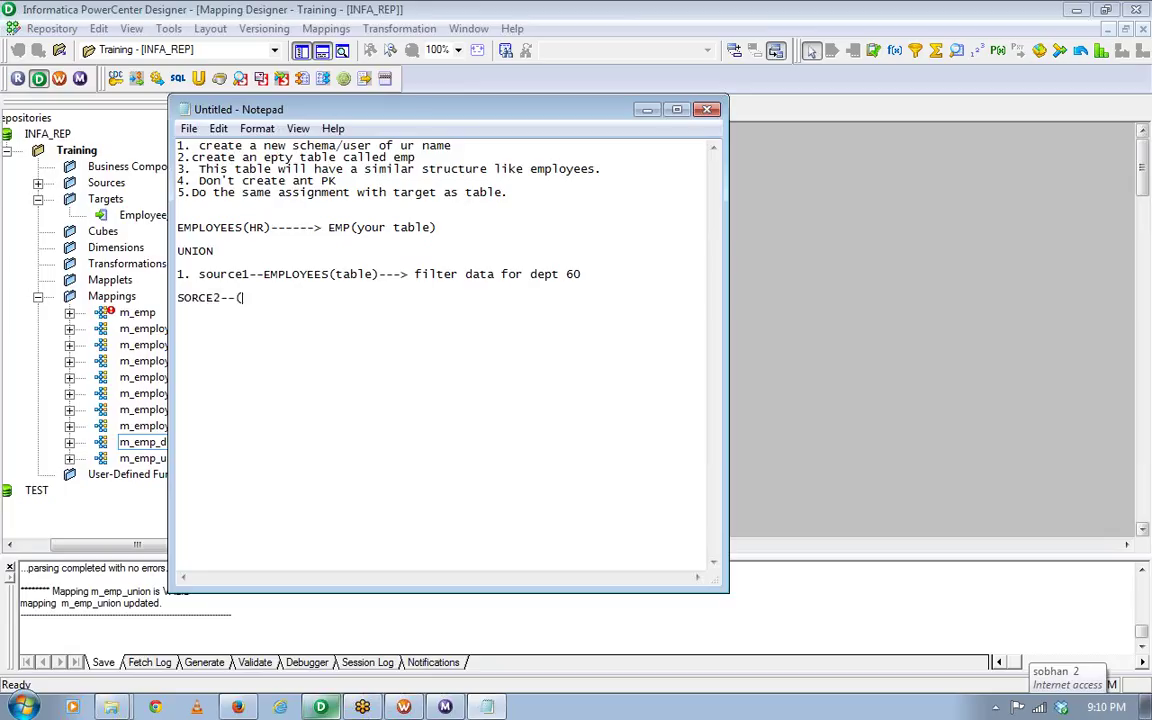
text(EMPLOYEES(FILE)
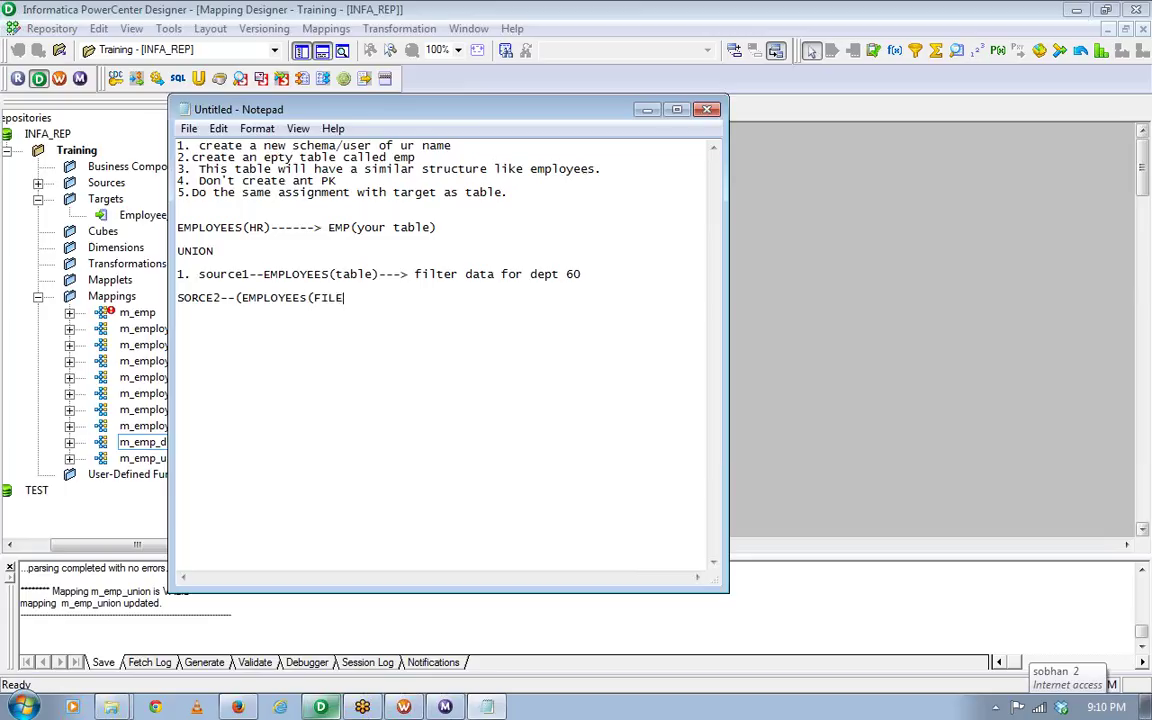
text()---->filter data)
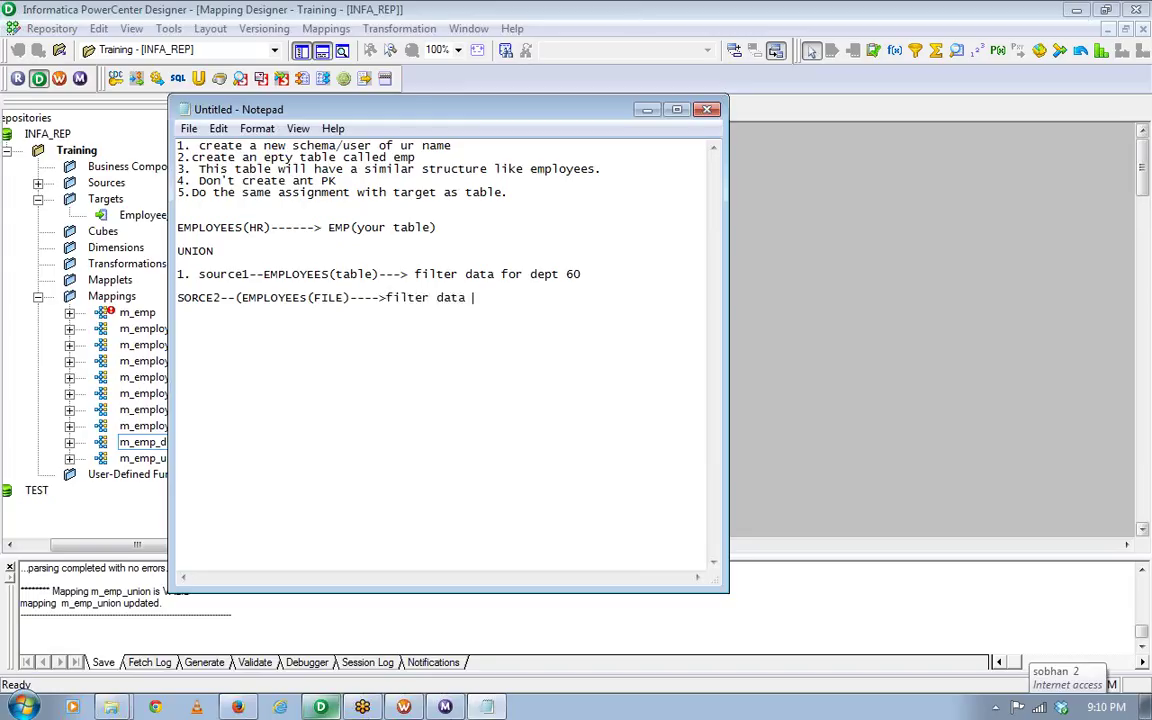
text( for DEPT 30)
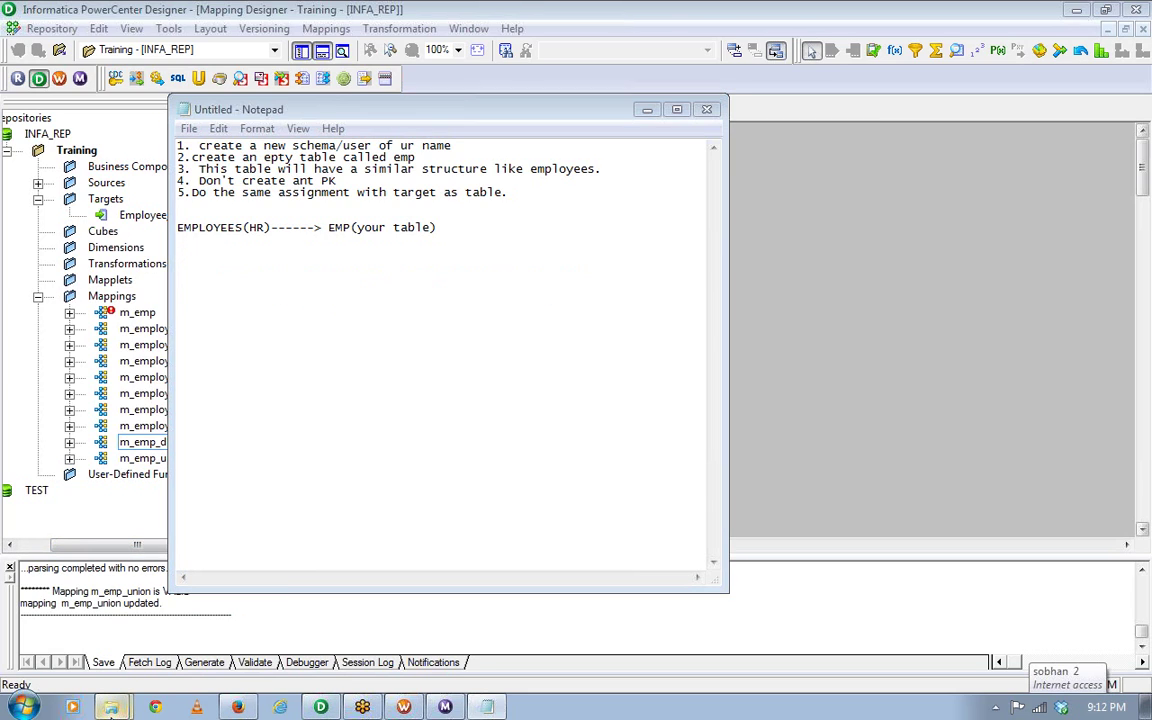
Open PC_901_TransformationGuide from Training Materials in the desktop's Informatica Training folder and look through the guide's chapter bookmarks.
right_click(110, 707)
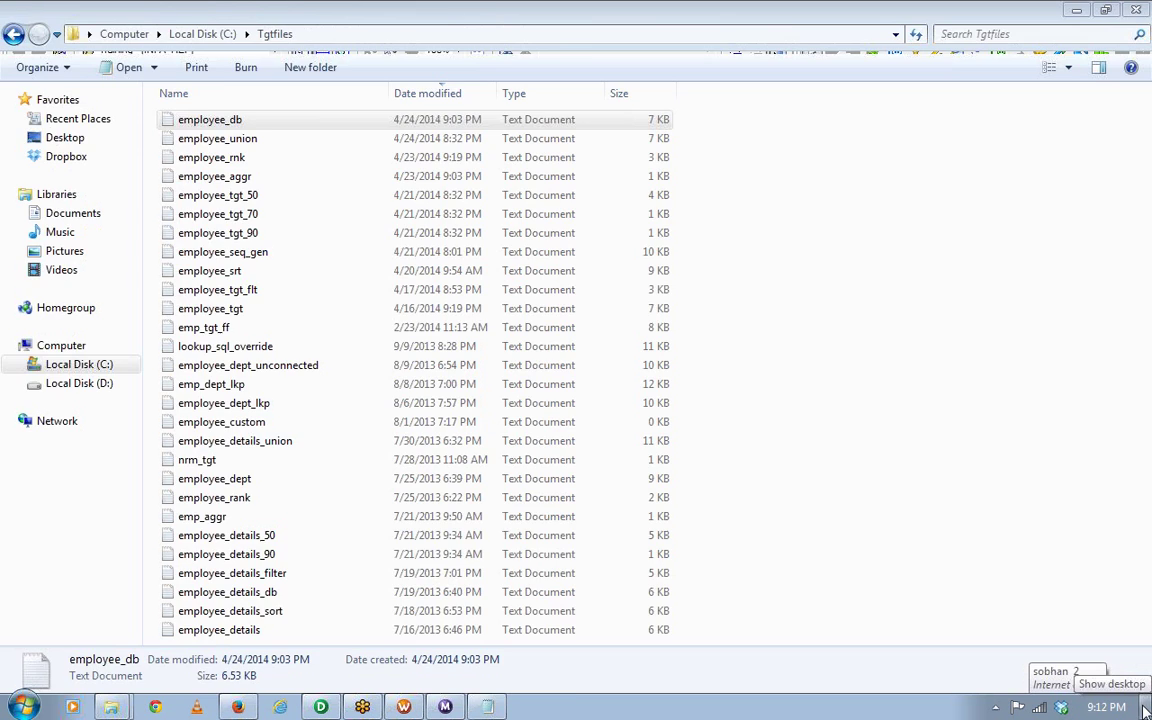
click(1146, 710)
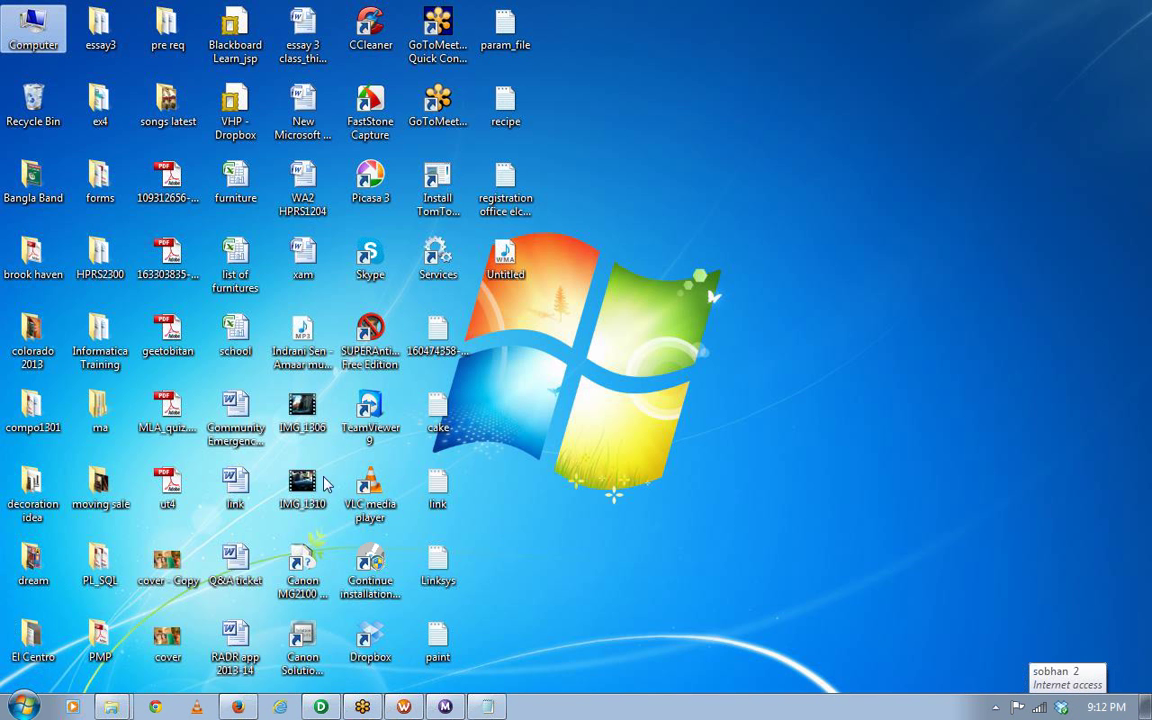
double_click(101, 332)
click(450, 186)
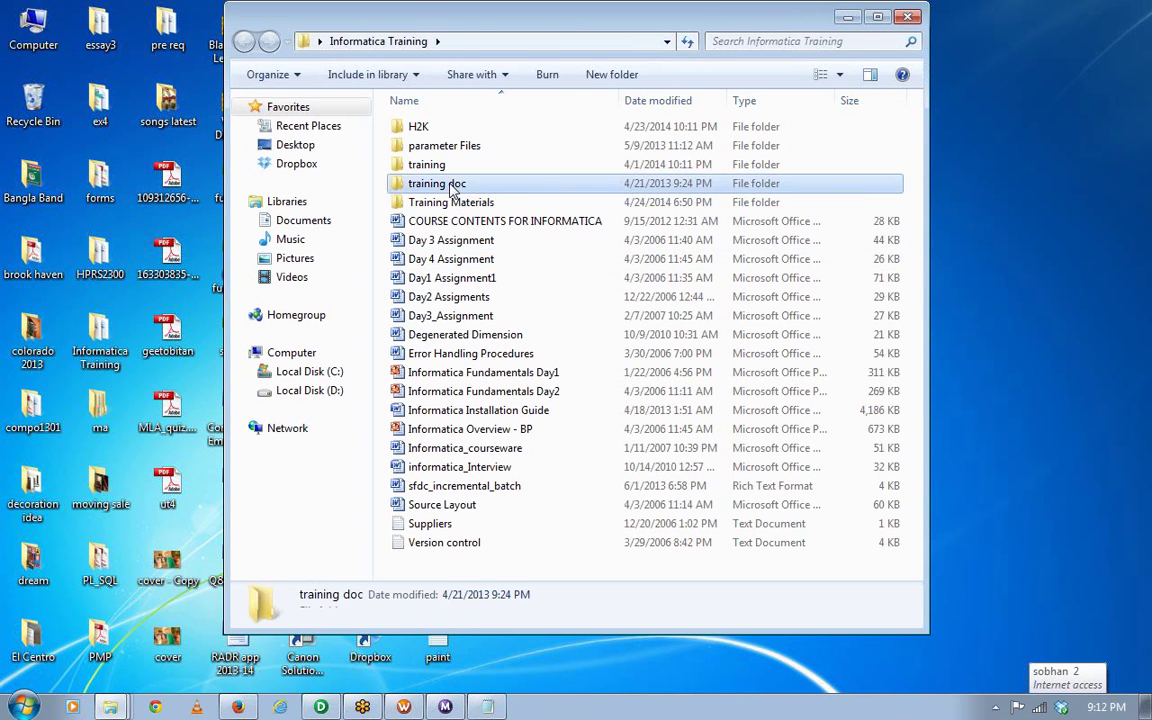
double_click(450, 186)
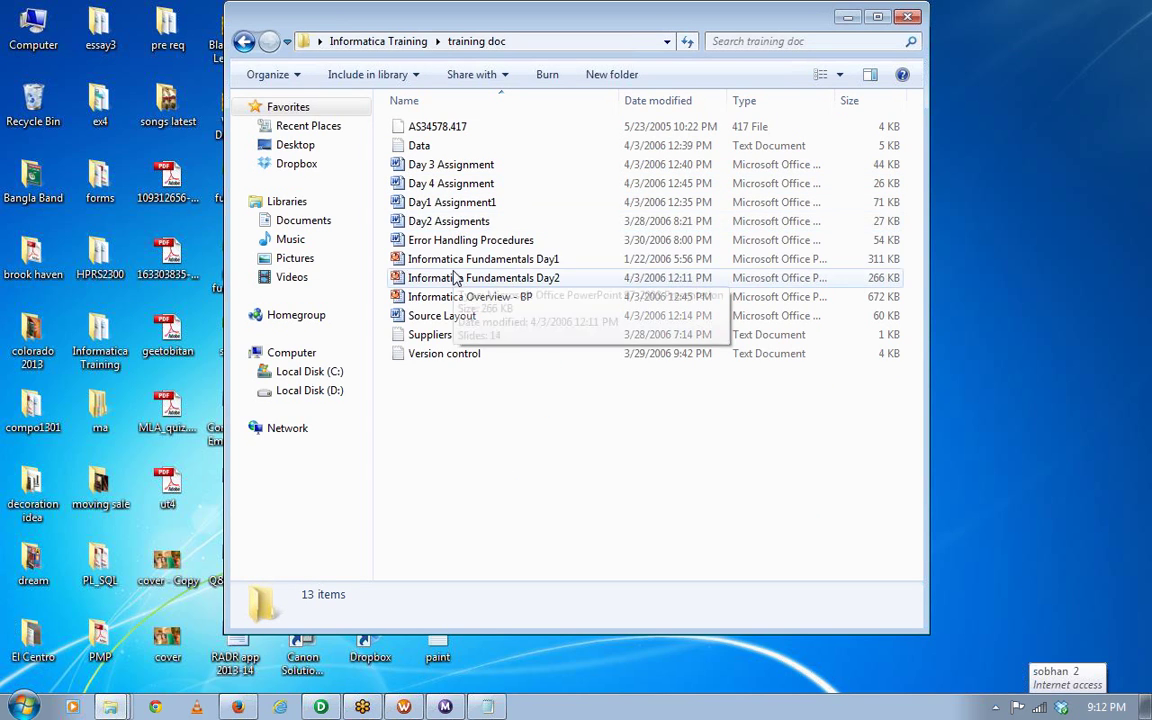
click(243, 41)
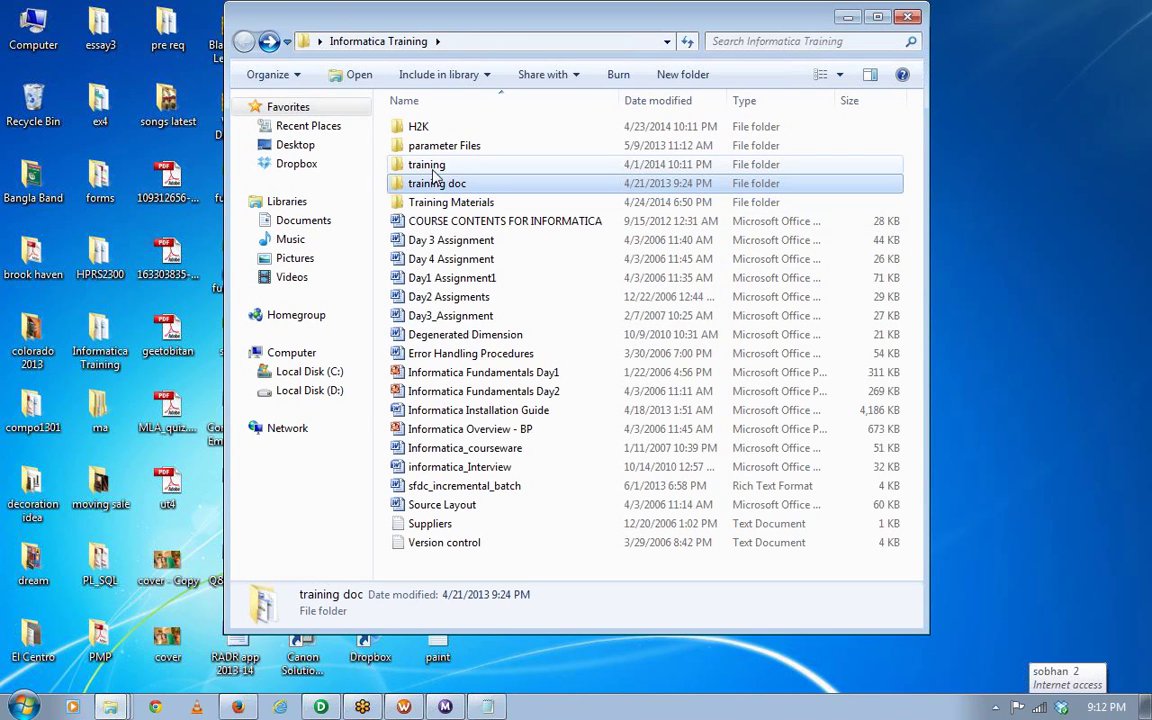
double_click(434, 203)
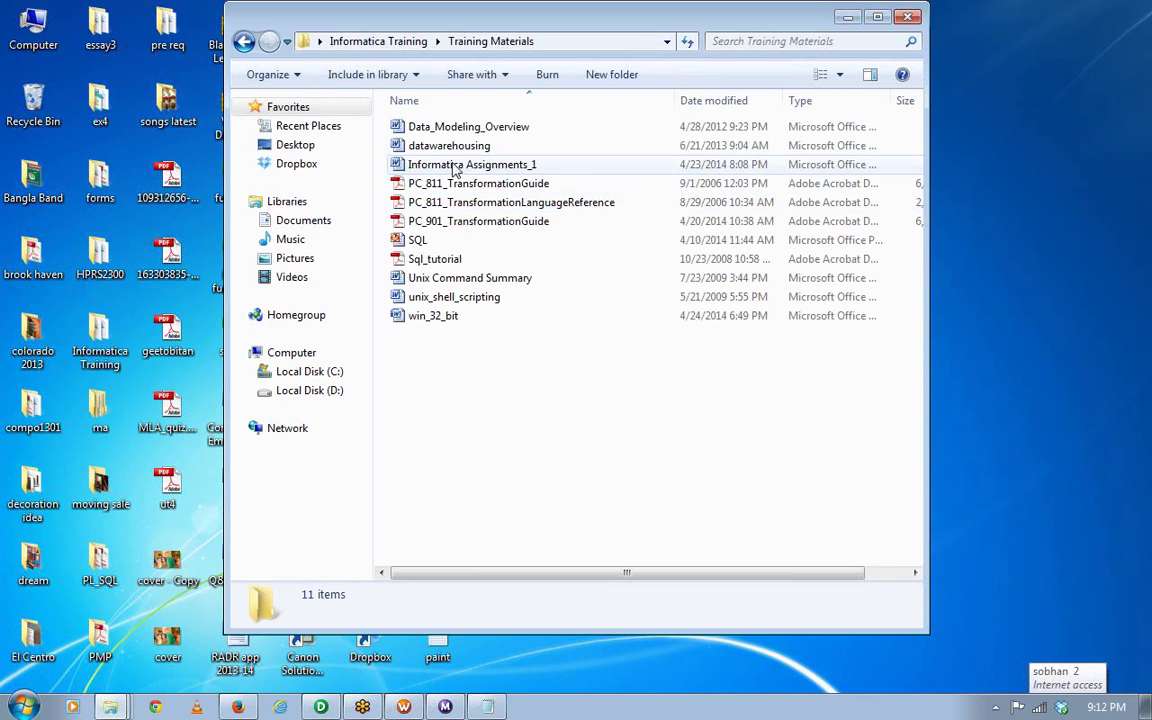
double_click(455, 222)
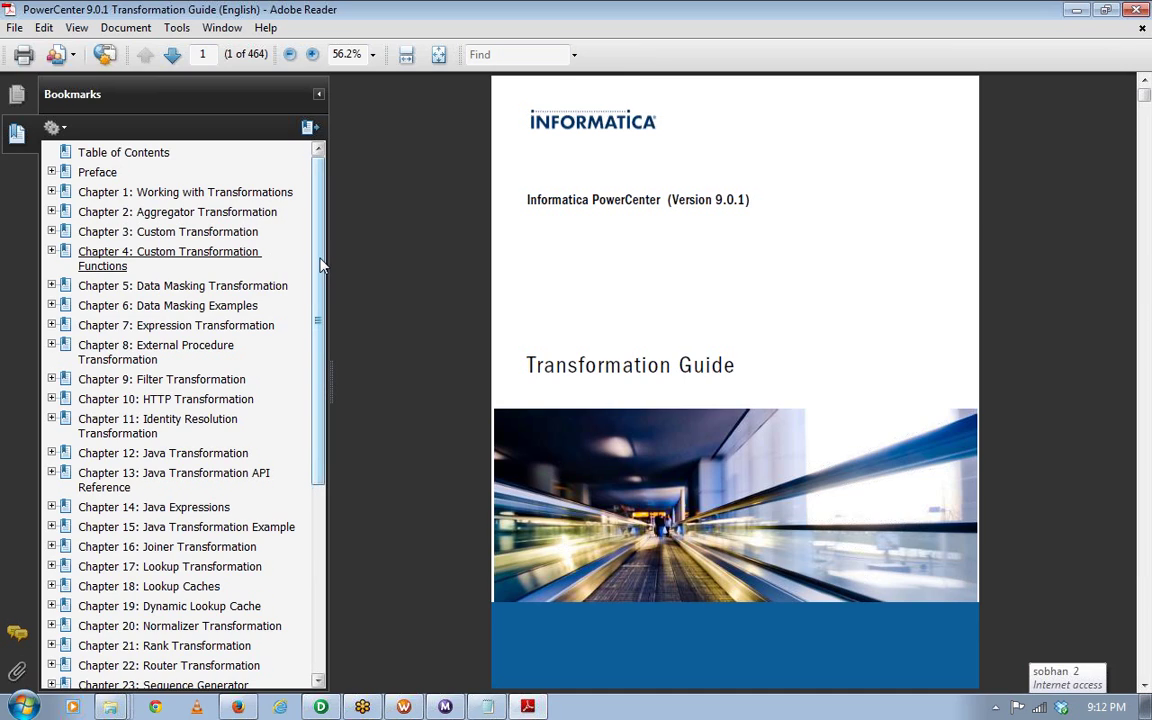
drag(320, 266, 303, 377)
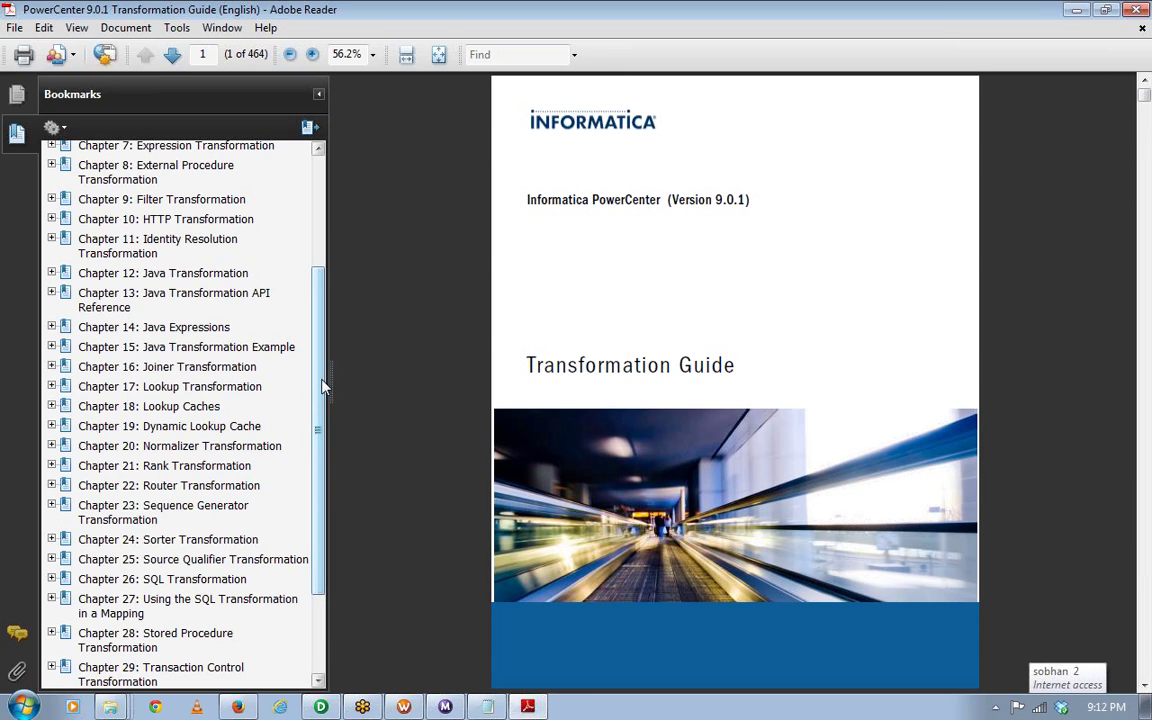
drag(323, 387, 314, 455)
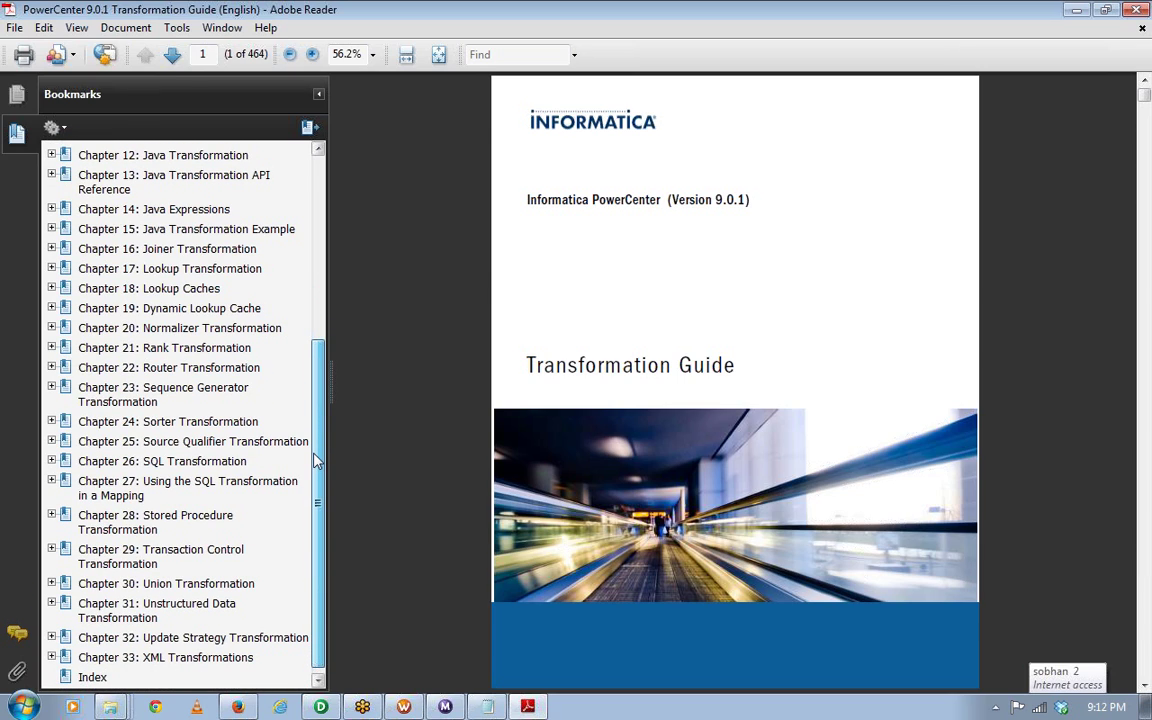